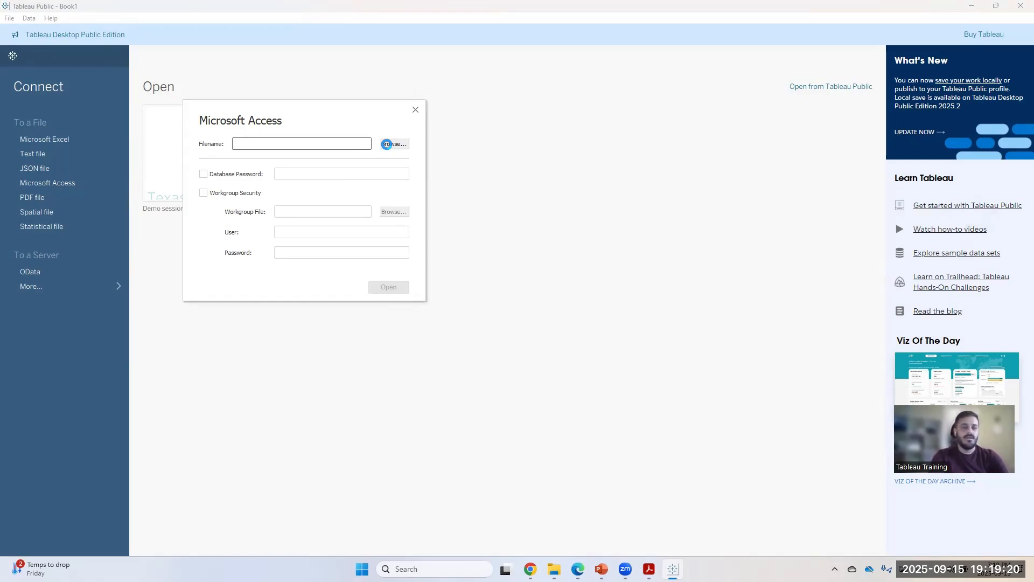
- Connect to the Northwind Access database stored in HBKU Training\Tableau Trainings\Session 02 on the Data (D:) drive
click(390, 145)
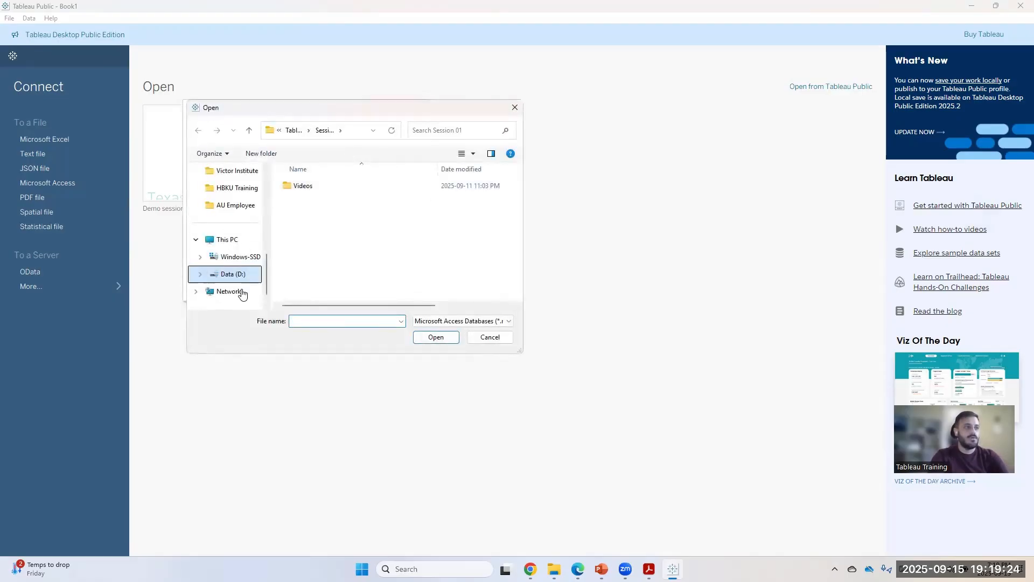
click(238, 275)
double_click(310, 186)
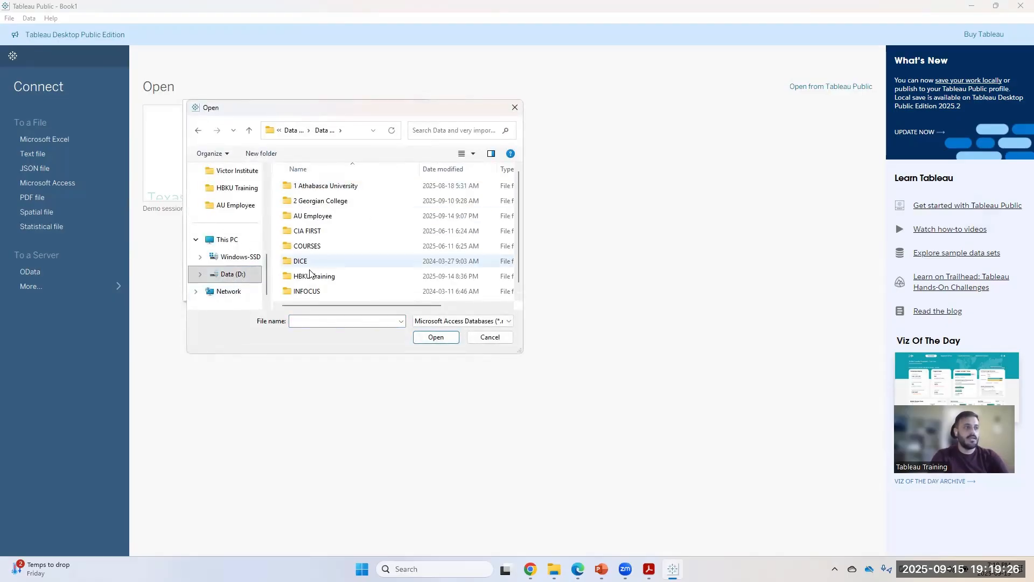
double_click(315, 276)
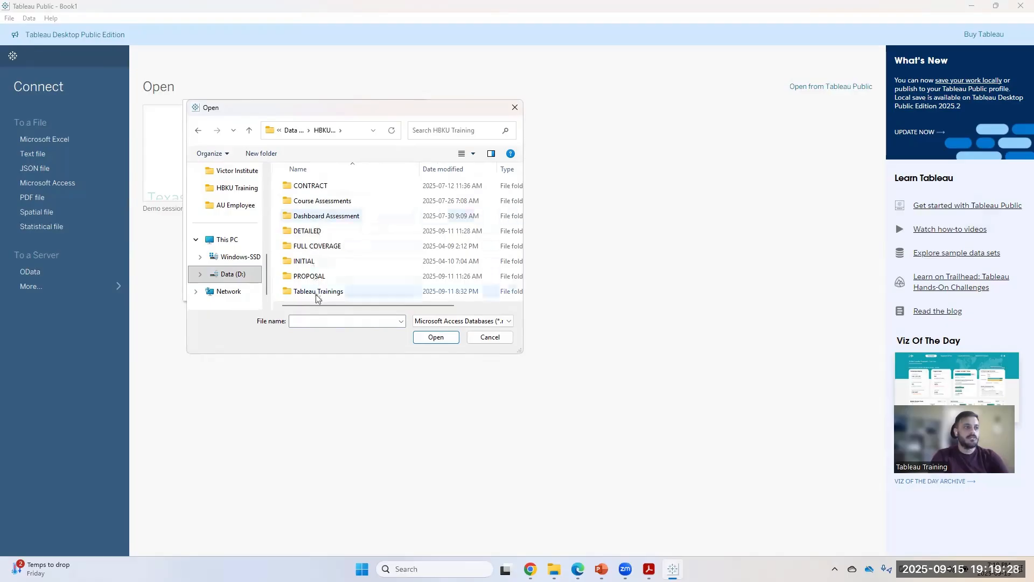
double_click(319, 291)
click(324, 200)
double_click(324, 201)
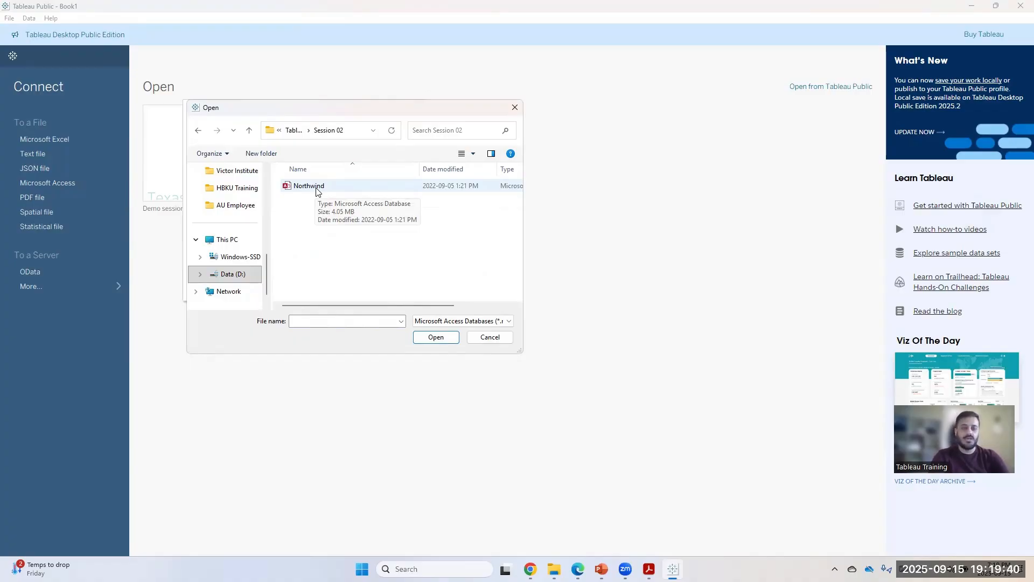
double_click(315, 187)
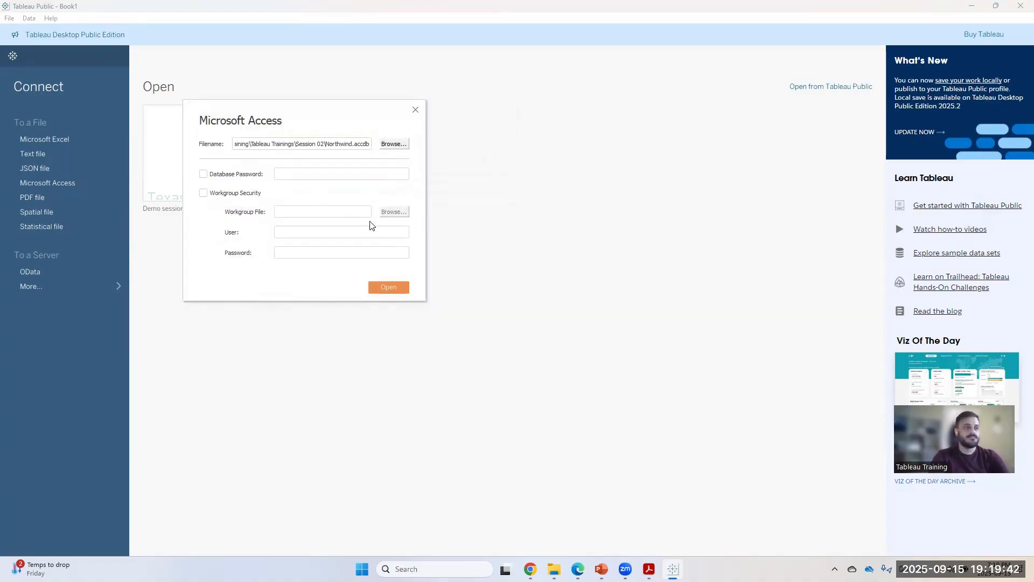
click(394, 287)
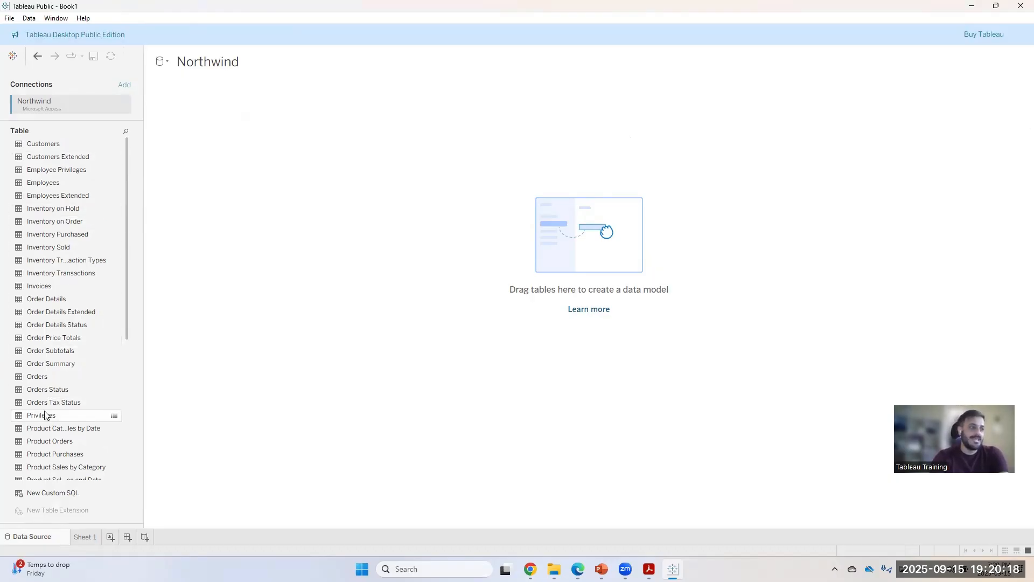
- Look through the Northwind table list and add the Orders table to the data model canvas
scroll(50, 419, down, 6)
scroll(65, 411, up, 6)
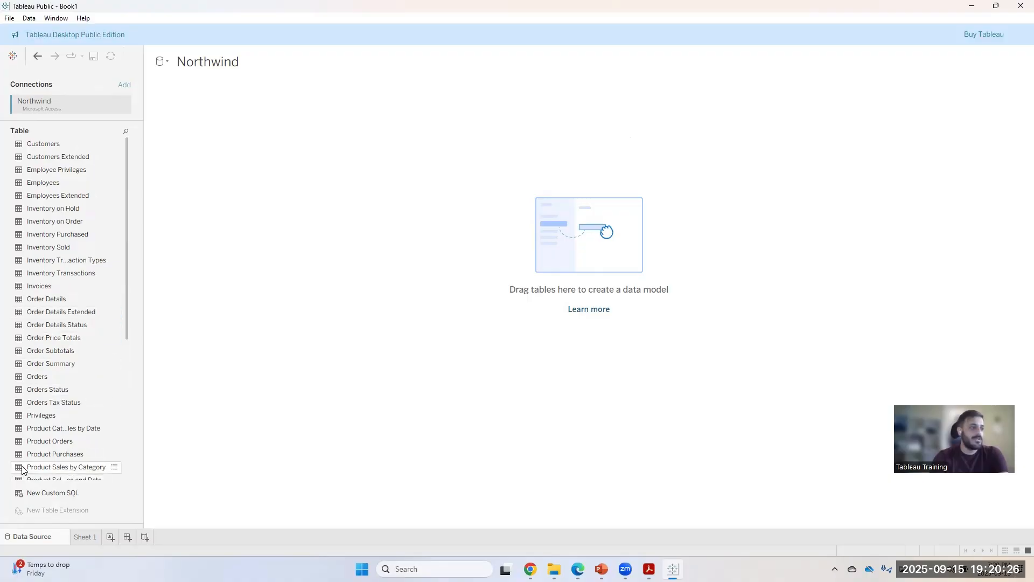
scroll(81, 350, down, 3)
scroll(75, 377, up, 3)
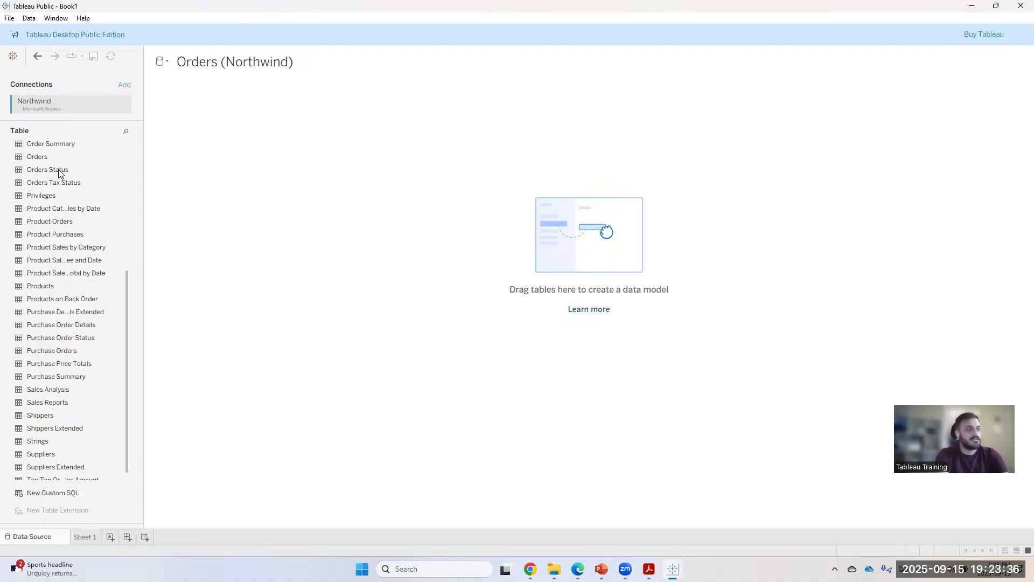
scroll(45, 349, up, 5)
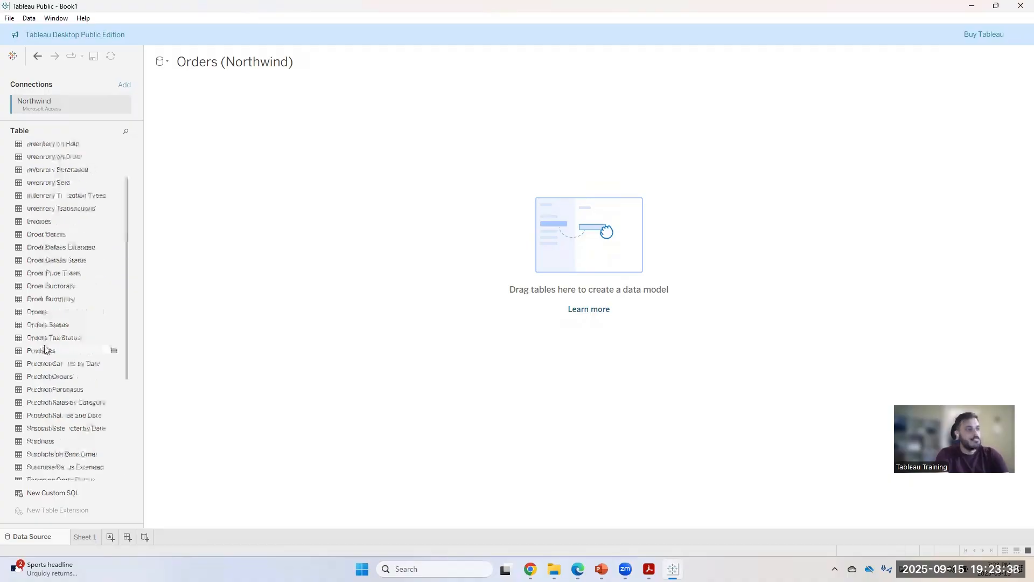
scroll(45, 349, down, 5)
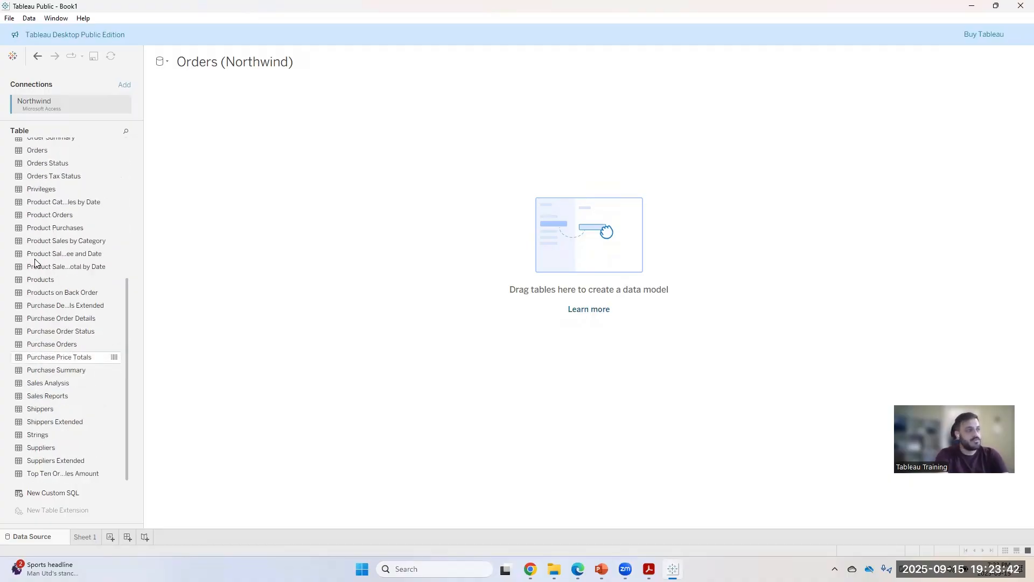
scroll(70, 435, up, 5)
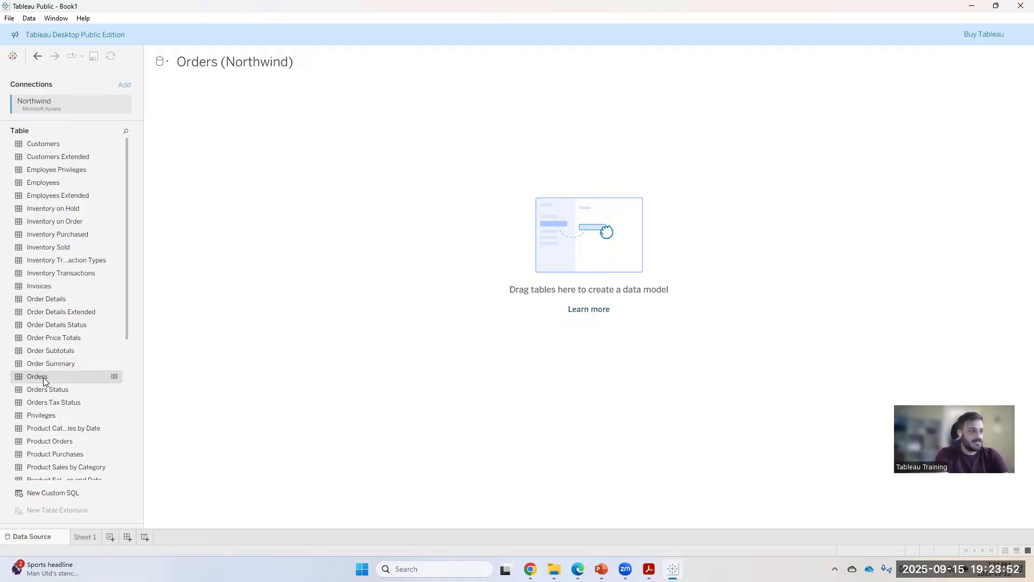
drag(44, 381, 266, 171)
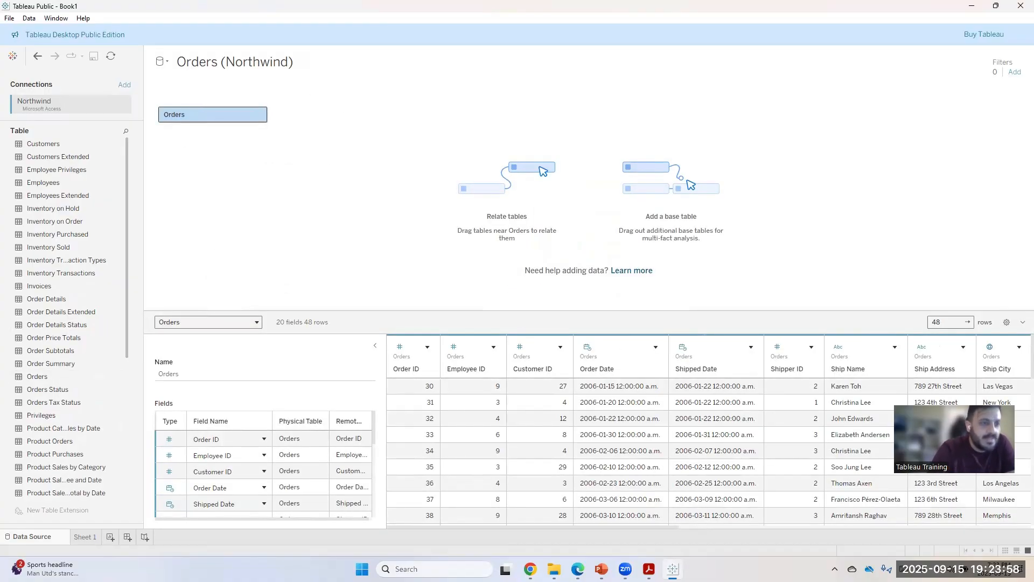
- Switch to the Tableau_Session_1 deck in PowerPoint, review slide 7 on logical and physical layers, and return to Tableau
key(alt+Tab)
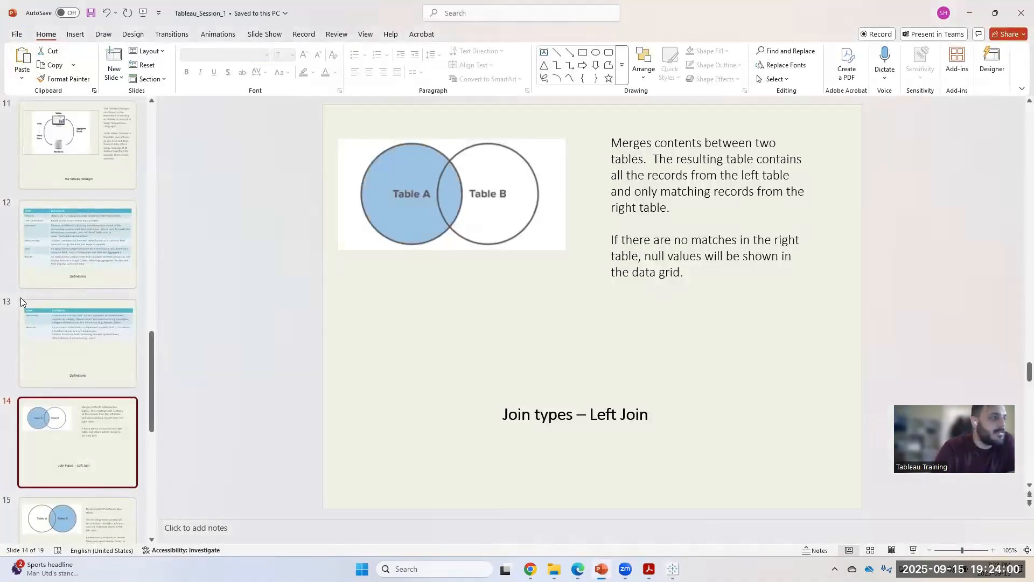
scroll(29, 297, up, 5)
scroll(37, 297, up, 2)
click(67, 287)
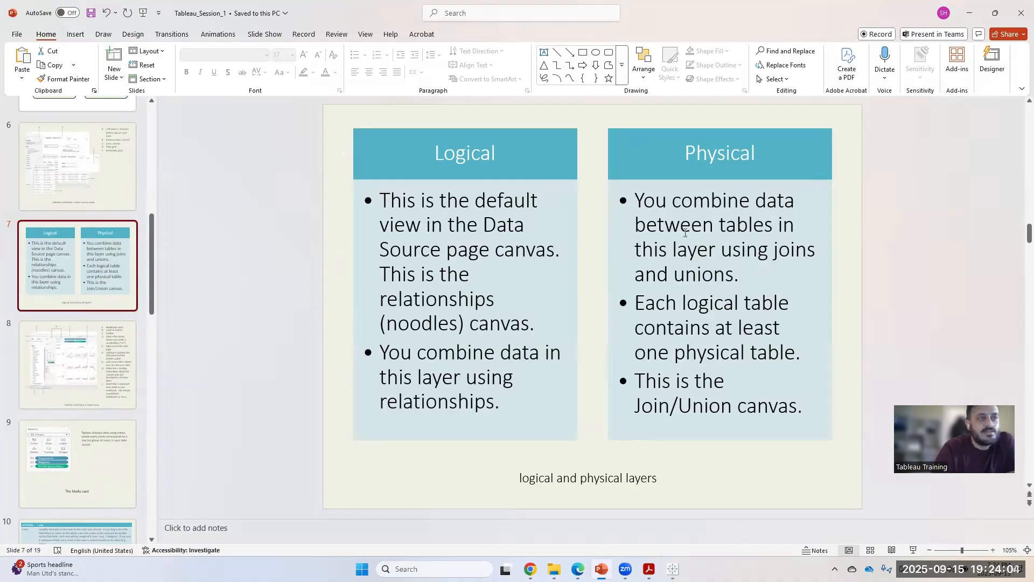
key(alt+Tab)
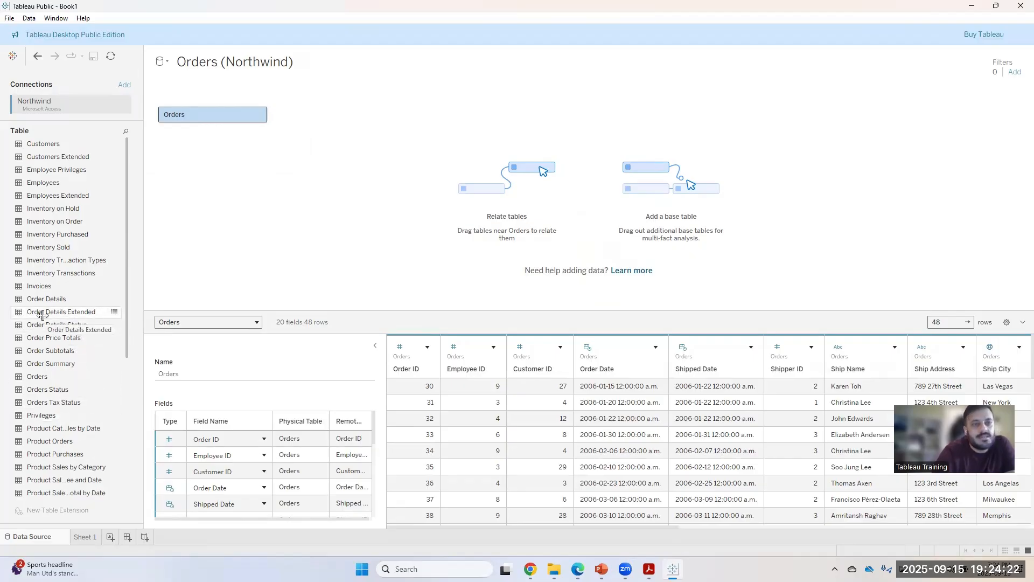
- Try to add the Order Details Extended table beside Orders on the logical canvas
drag(42, 315, 279, 183)
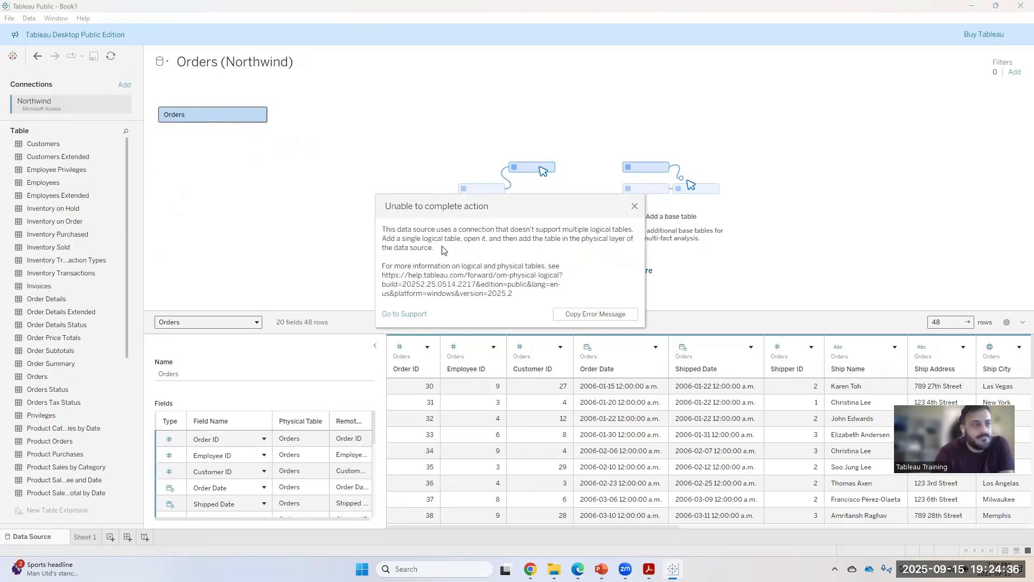
click(635, 206)
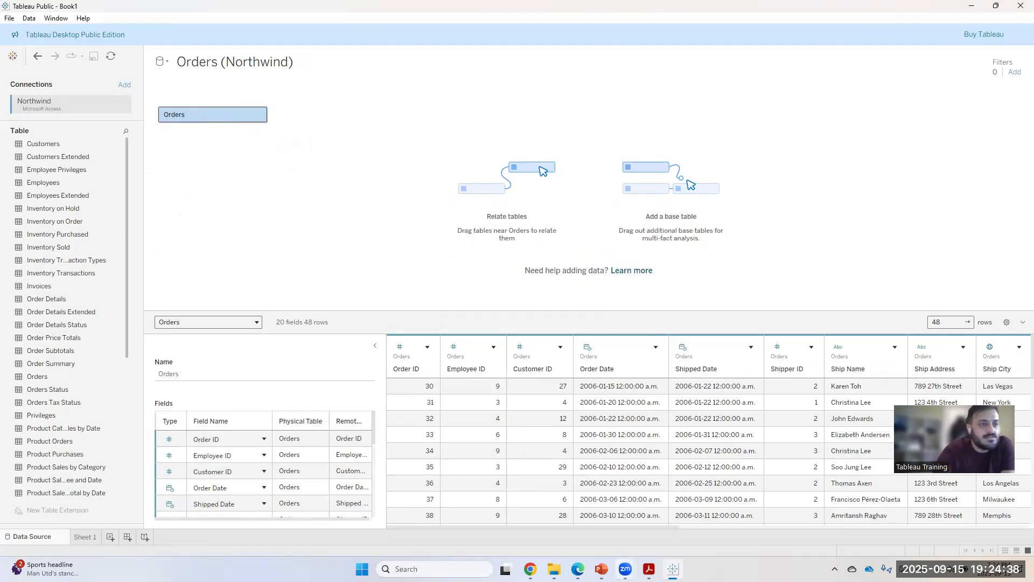
key(alt+Tab)
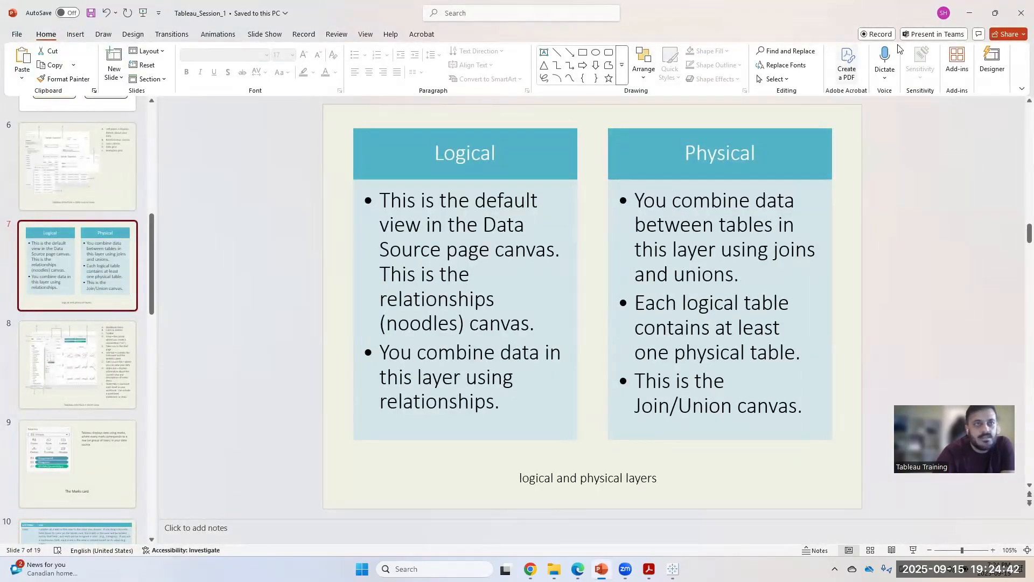
key(alt+Tab)
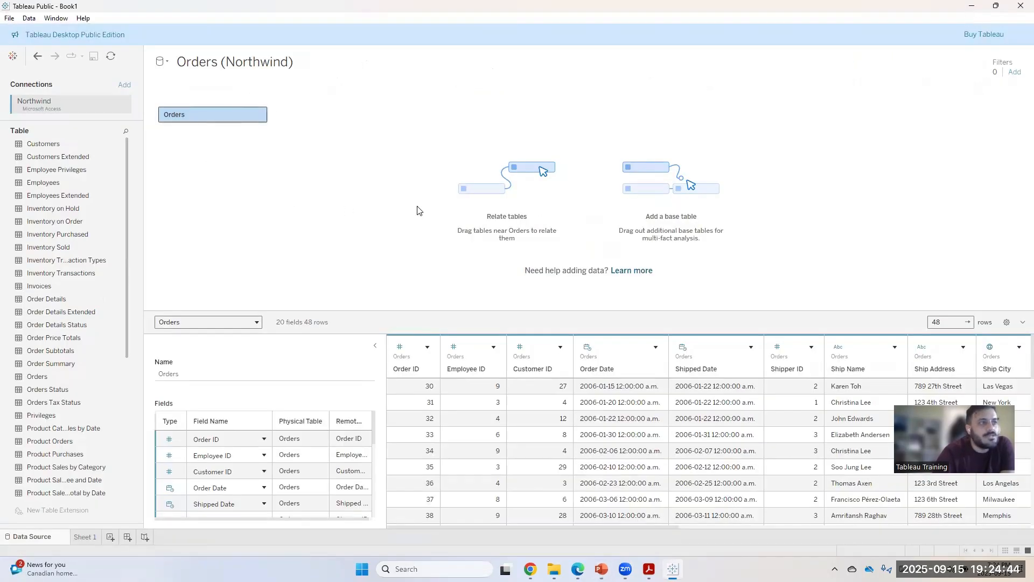
- Open the physical layer of the Orders table and join the Order Details Extended table to it
double_click(225, 116)
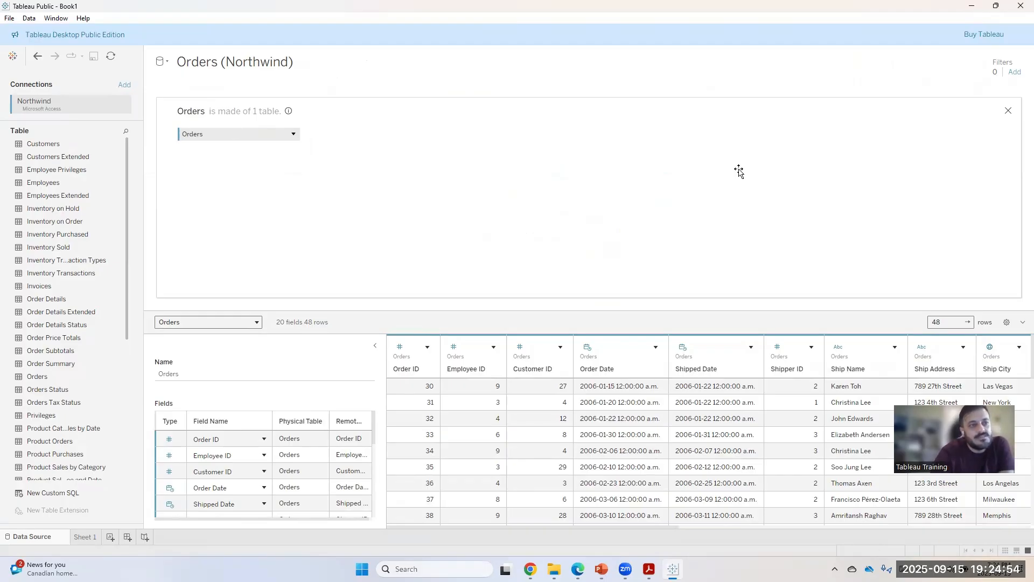
key(alt+Tab)
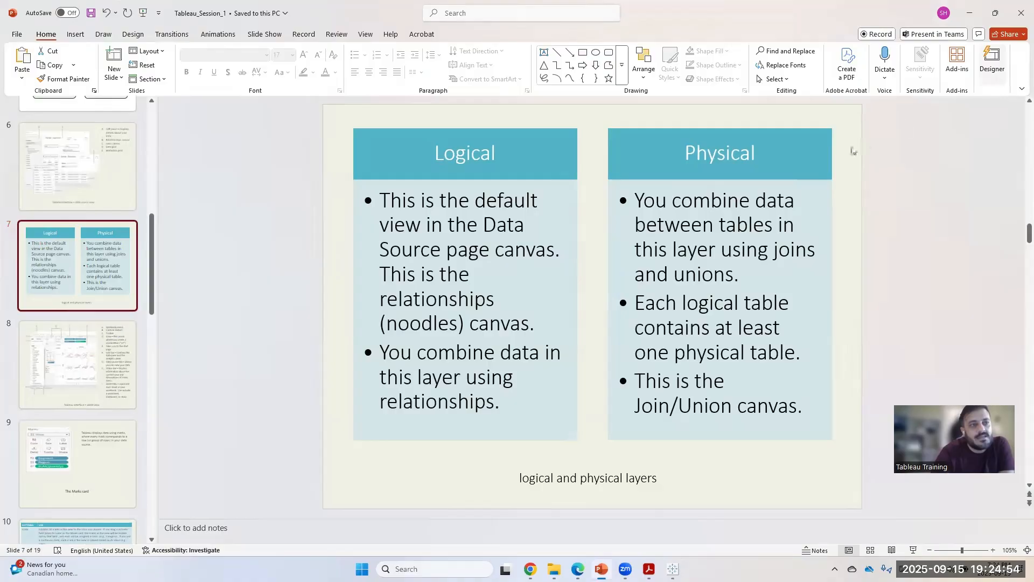
click(964, 18)
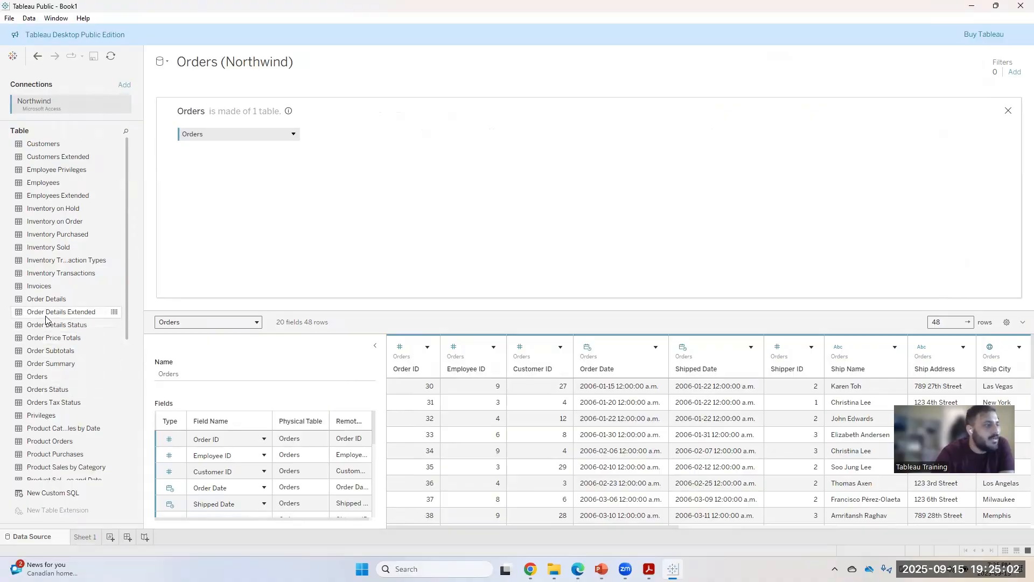
drag(50, 317, 405, 163)
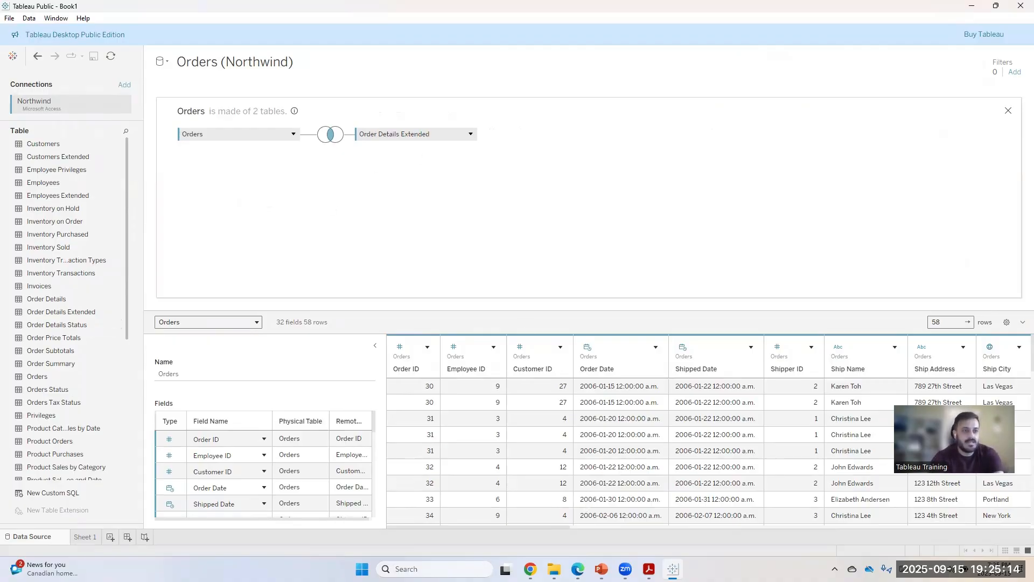
drag(508, 528, 398, 555)
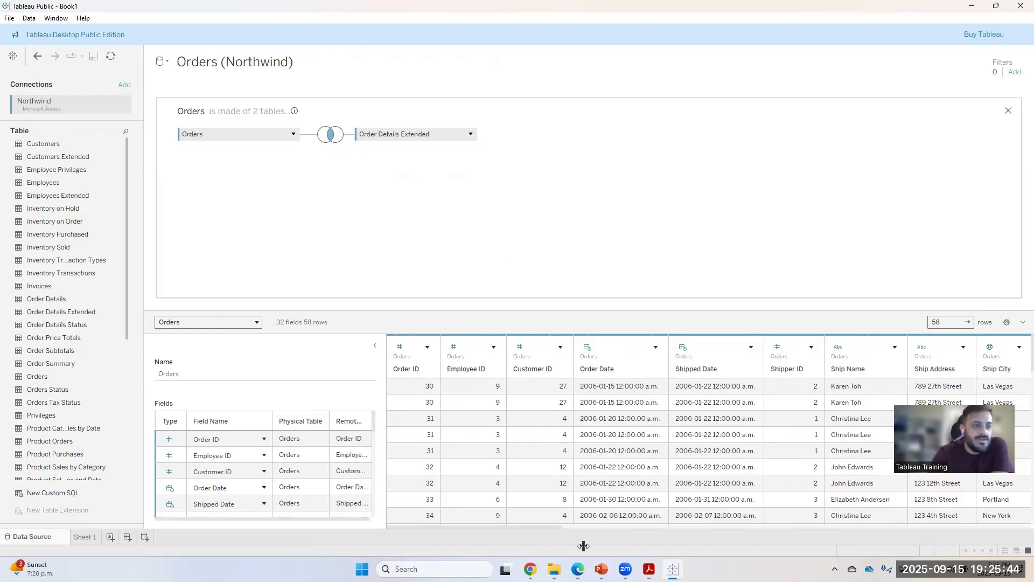
- Switch to PowerPoint and review the join type slides for Left, Right, Inner and Full Outer Join
click(601, 569)
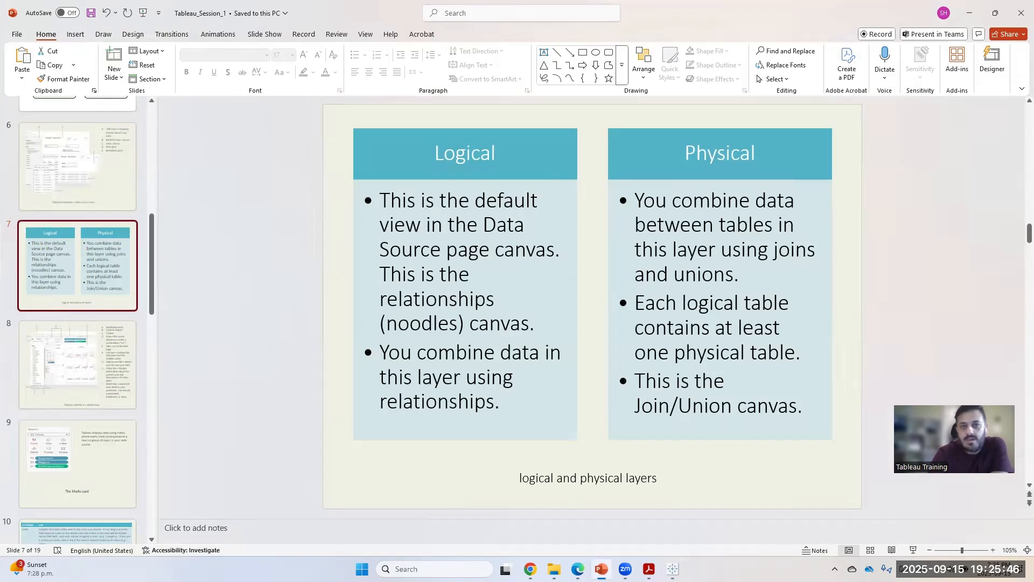
scroll(45, 415, down, 5)
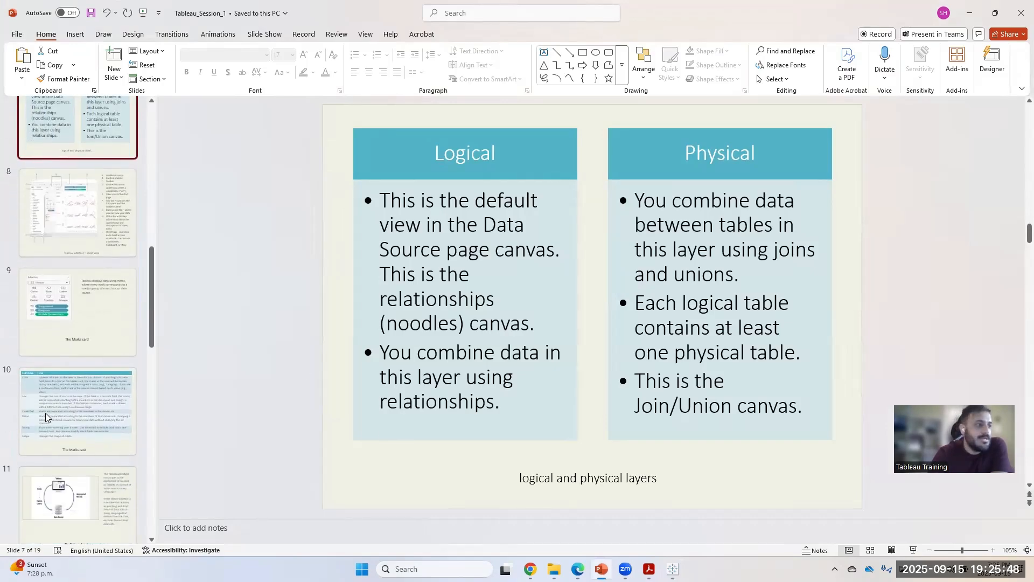
scroll(45, 415, down, 8)
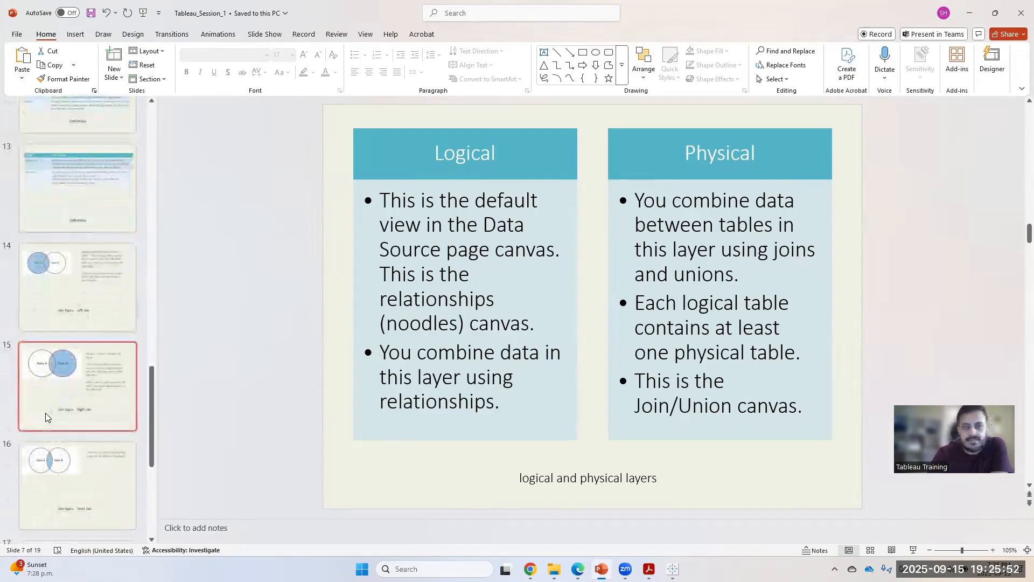
click(89, 278)
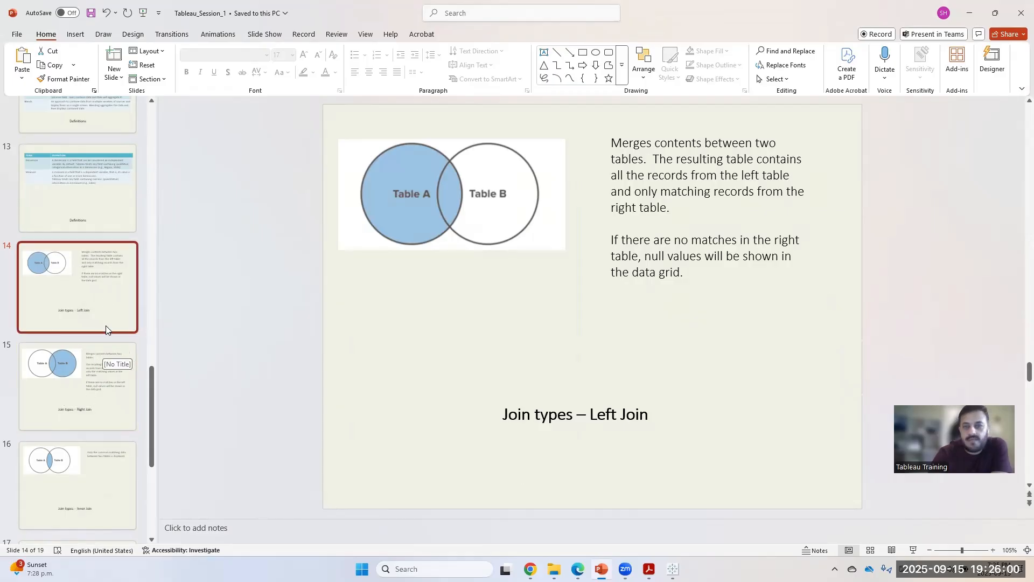
click(99, 418)
scroll(99, 418, down, 2)
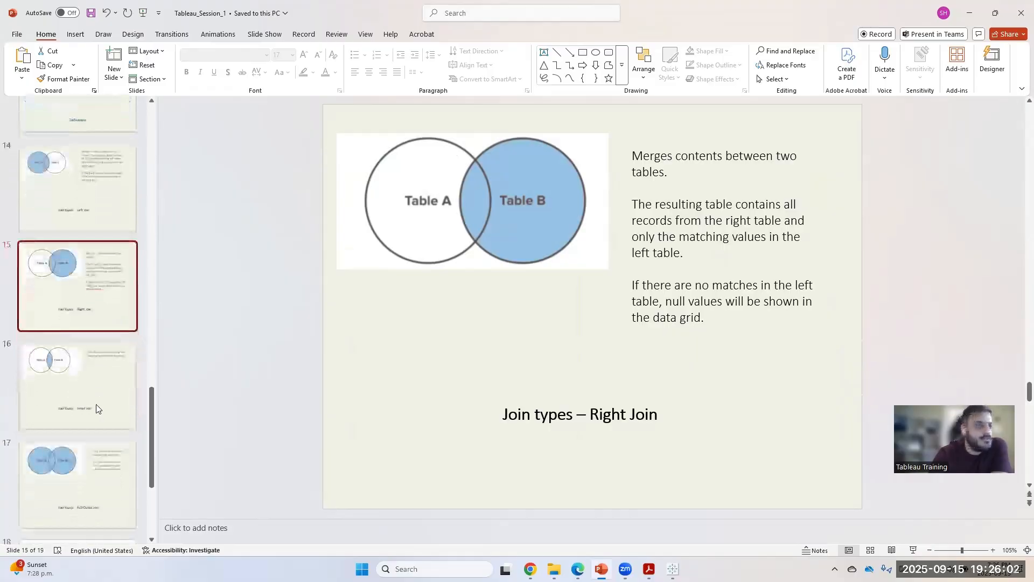
click(100, 418)
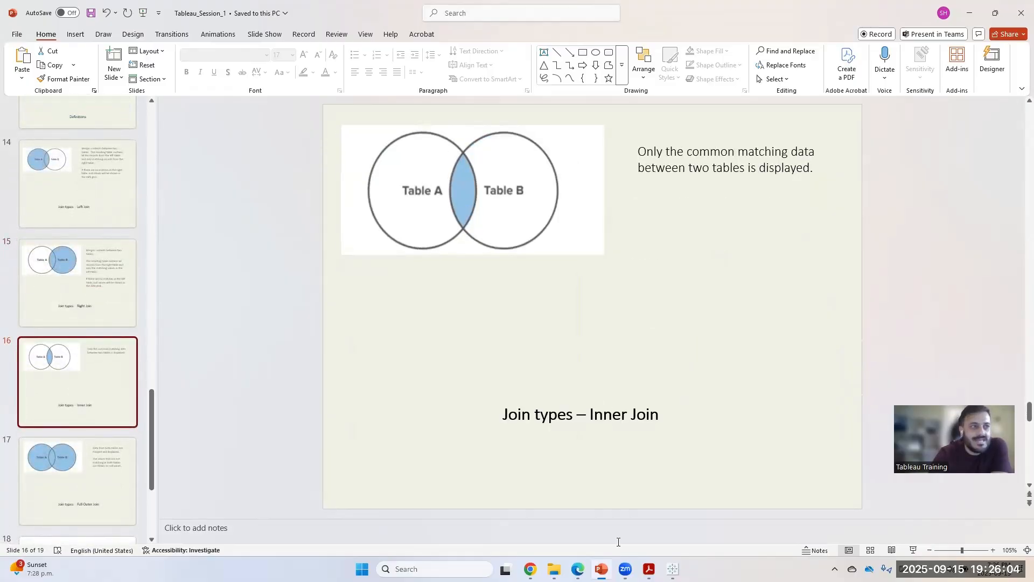
click(673, 569)
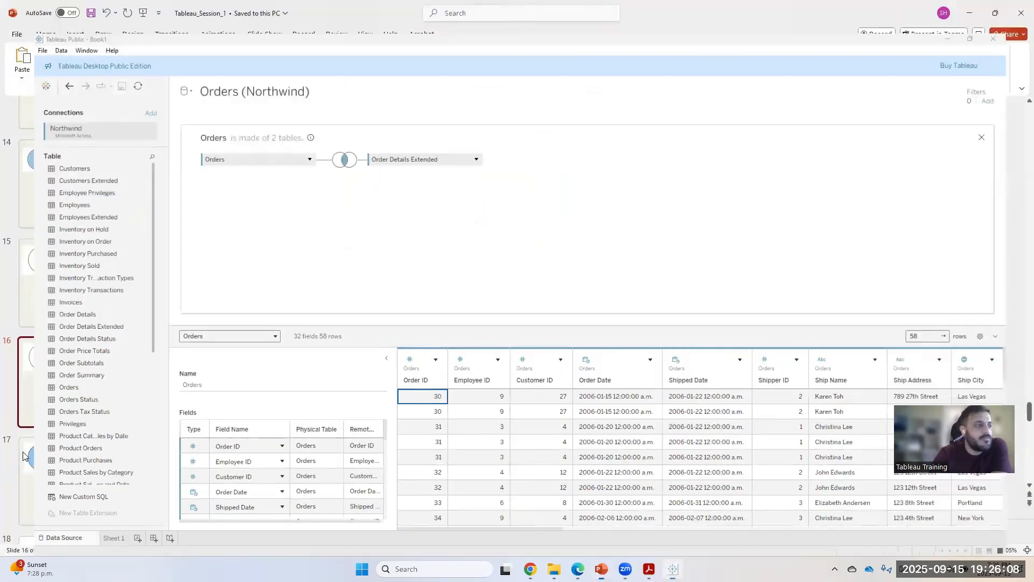
key(alt+Tab)
click(81, 485)
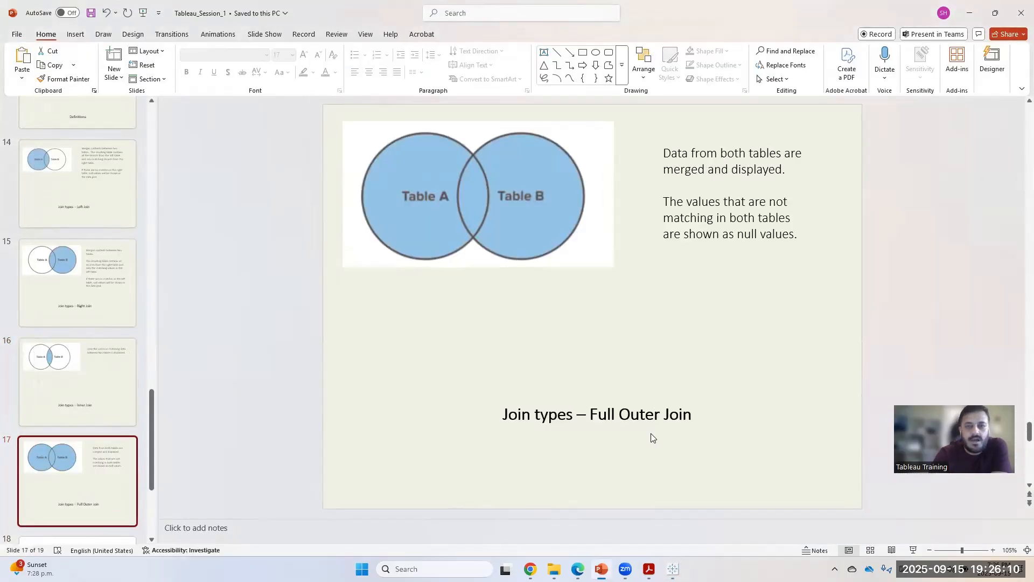
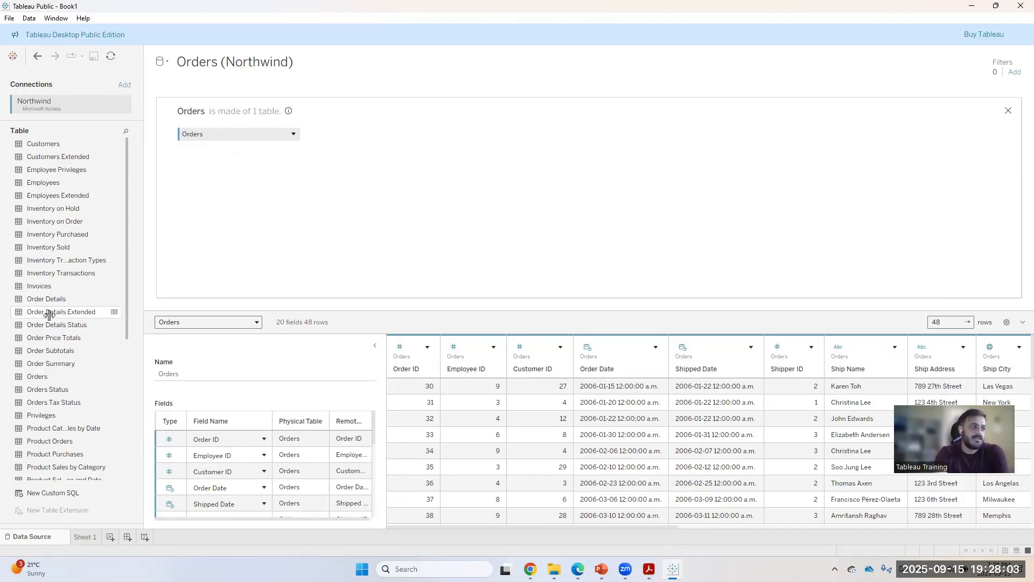
- Add Order Details Extended beside Orders in the physical layer again and open the settings of their join
drag(49, 315, 352, 153)
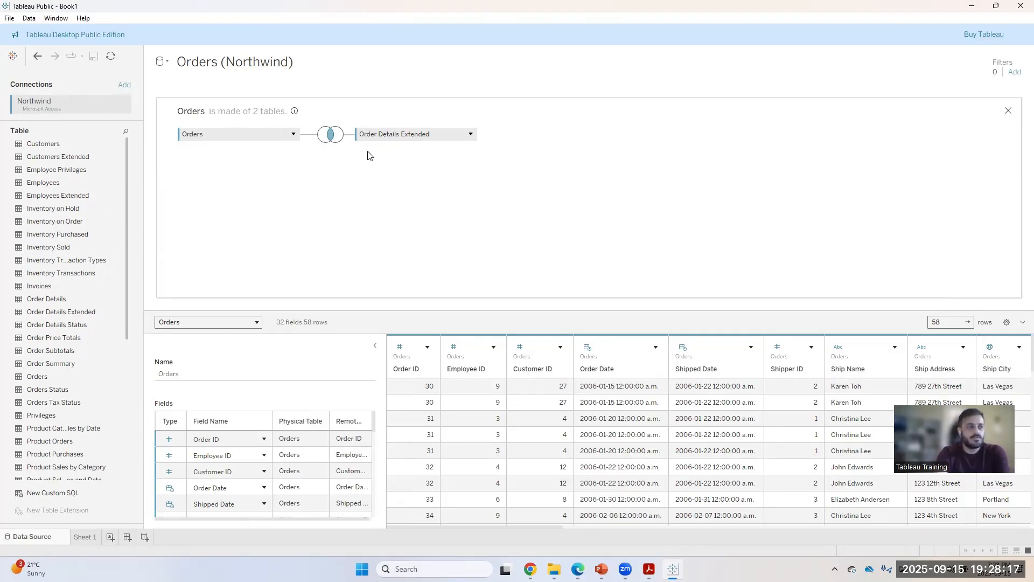
click(329, 136)
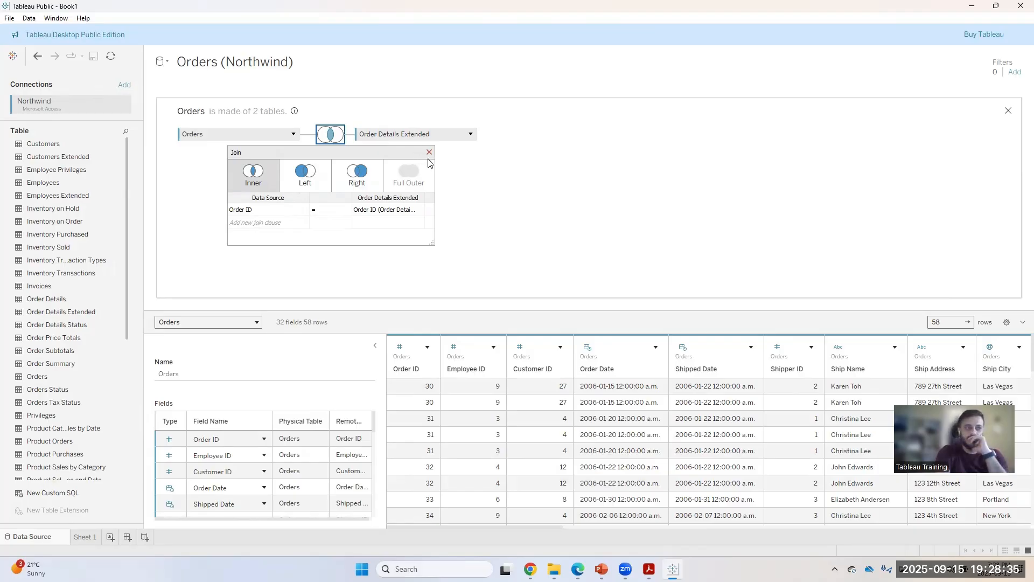
- Close the join settings, join the Customers and Sales Analysis tables to Orders in the physical layer, and look through the joined rows
click(302, 209)
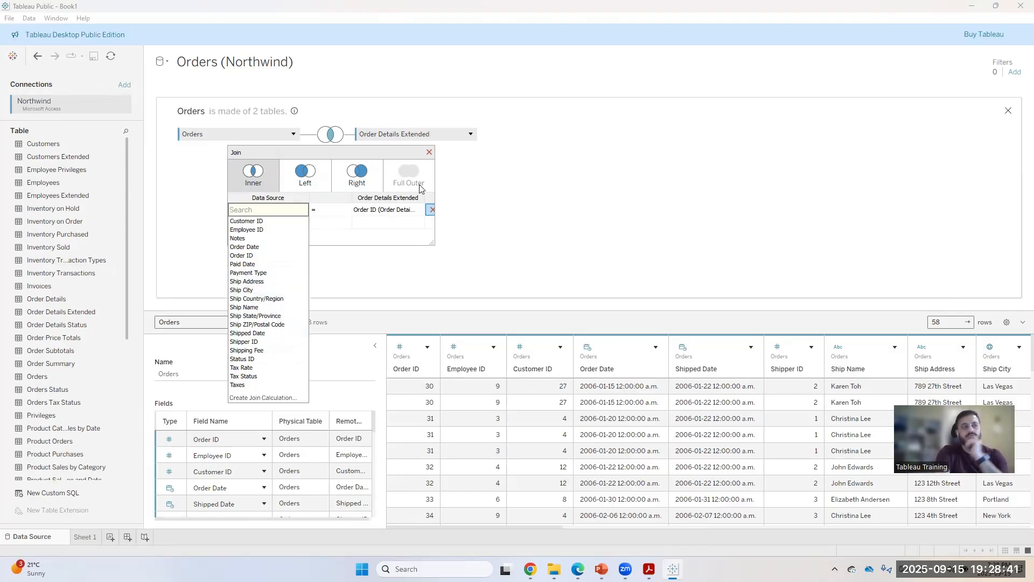
click(429, 153)
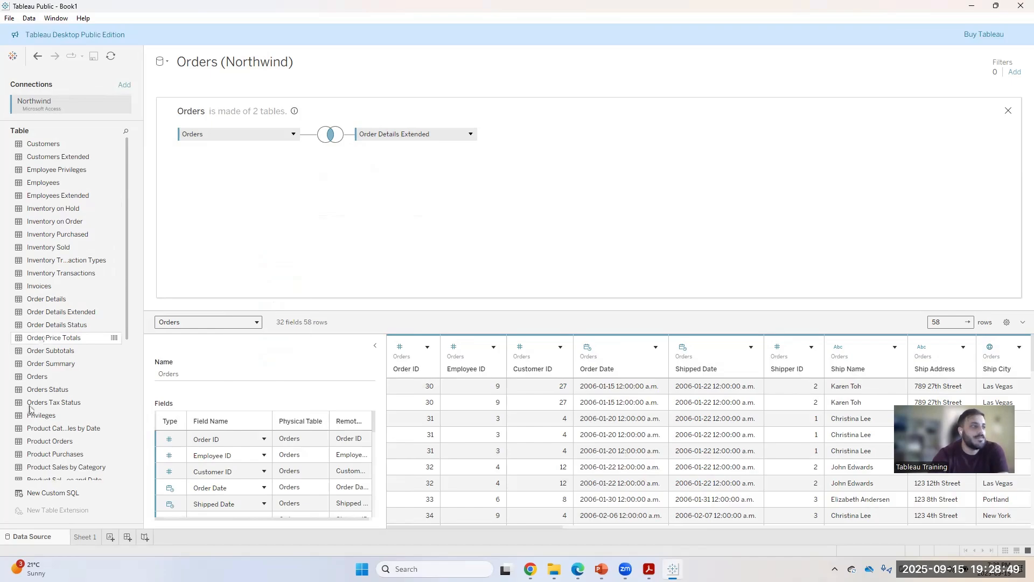
drag(58, 144, 392, 174)
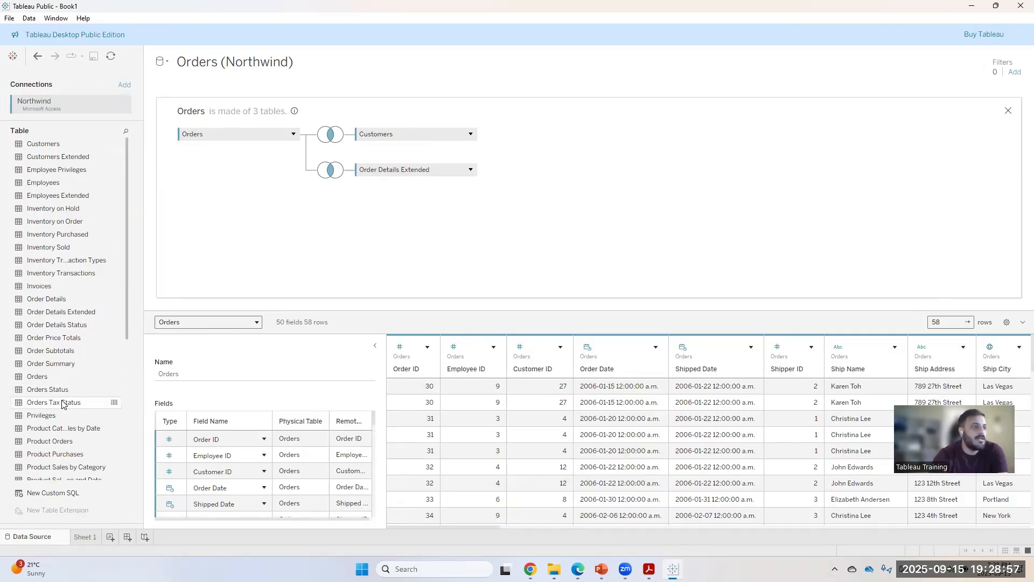
scroll(62, 403, down, 4)
scroll(63, 404, down, 3)
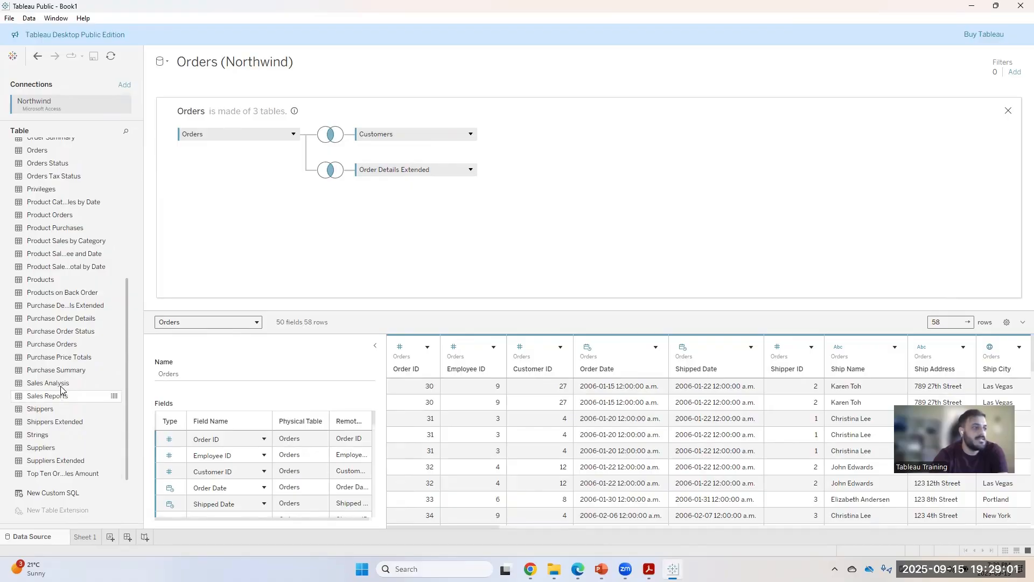
drag(62, 388, 339, 223)
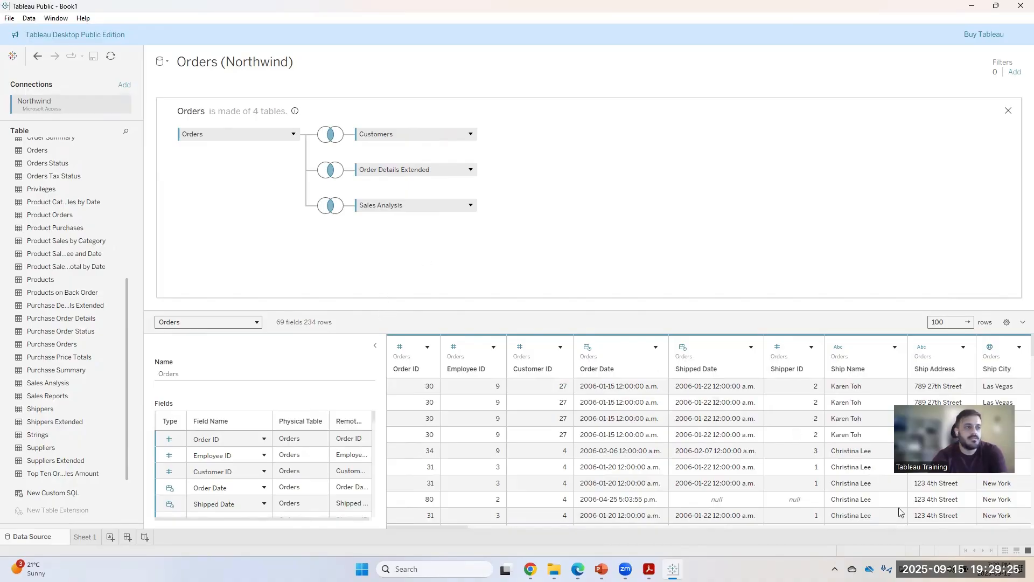
scroll(795, 432, down, 2)
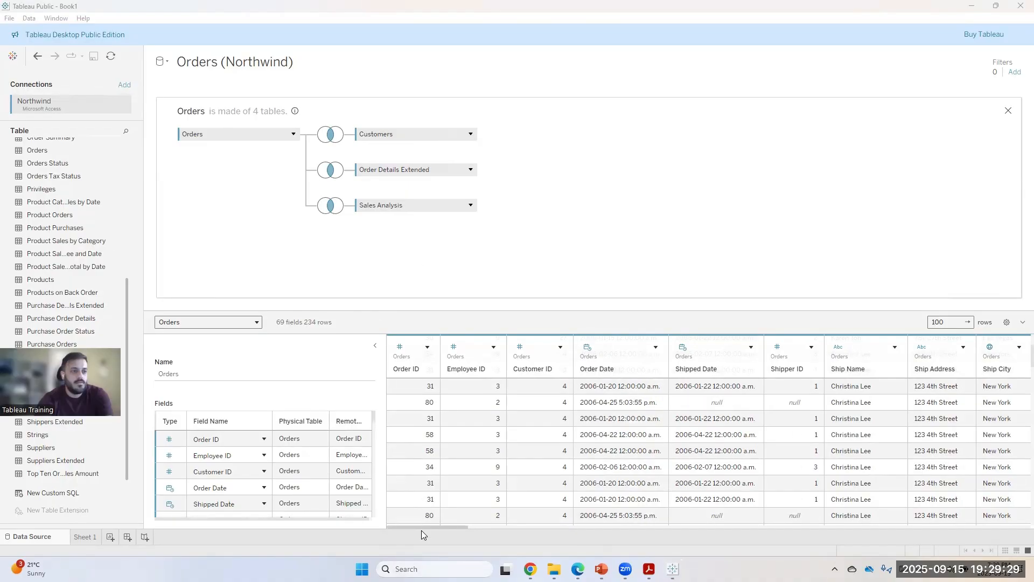
drag(465, 526, 134, 435)
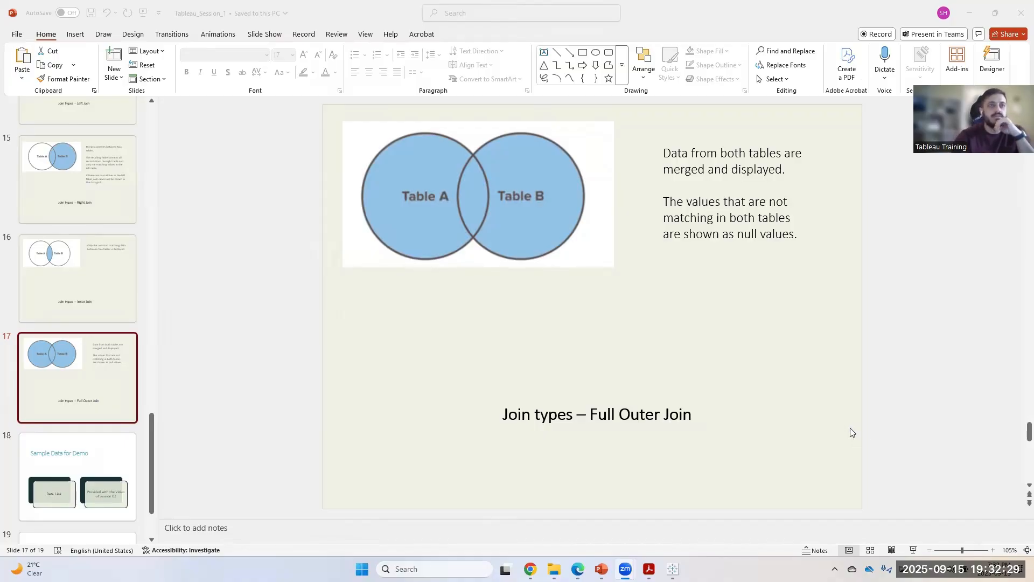
- Switch from PowerPoint back to Tableau Public and reopen the physical layer of the Orders table
click(968, 13)
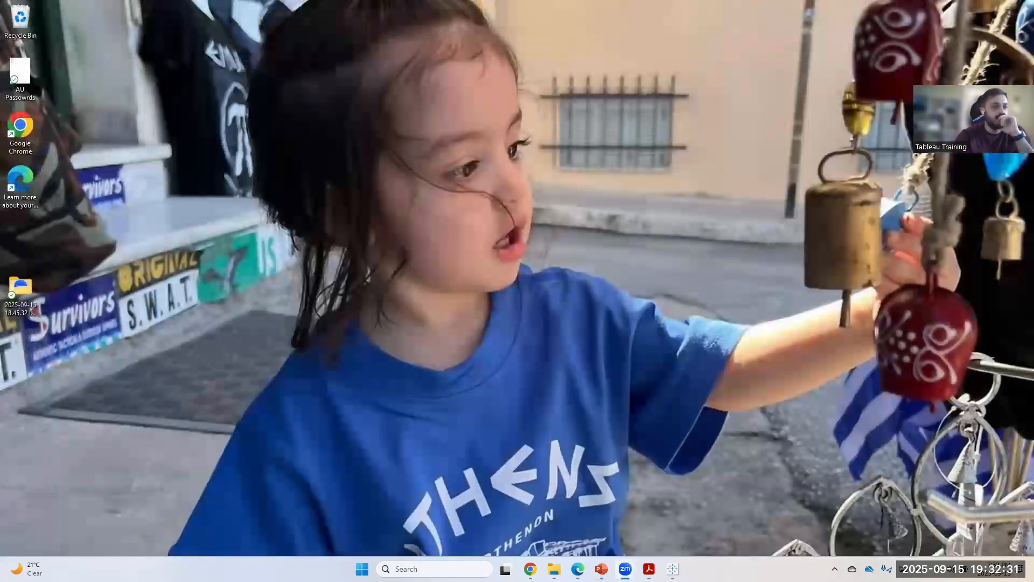
click(672, 569)
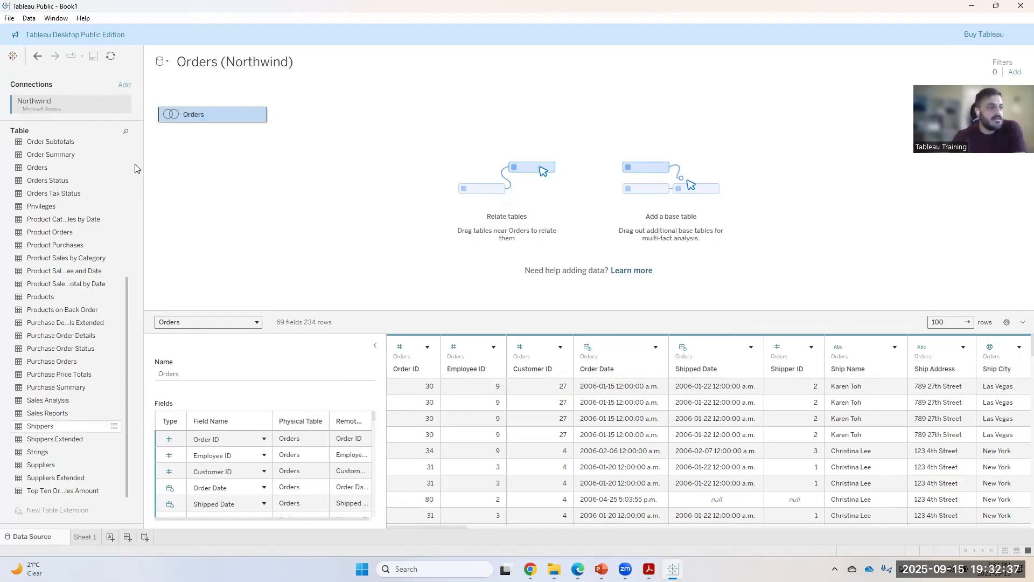
double_click(238, 115)
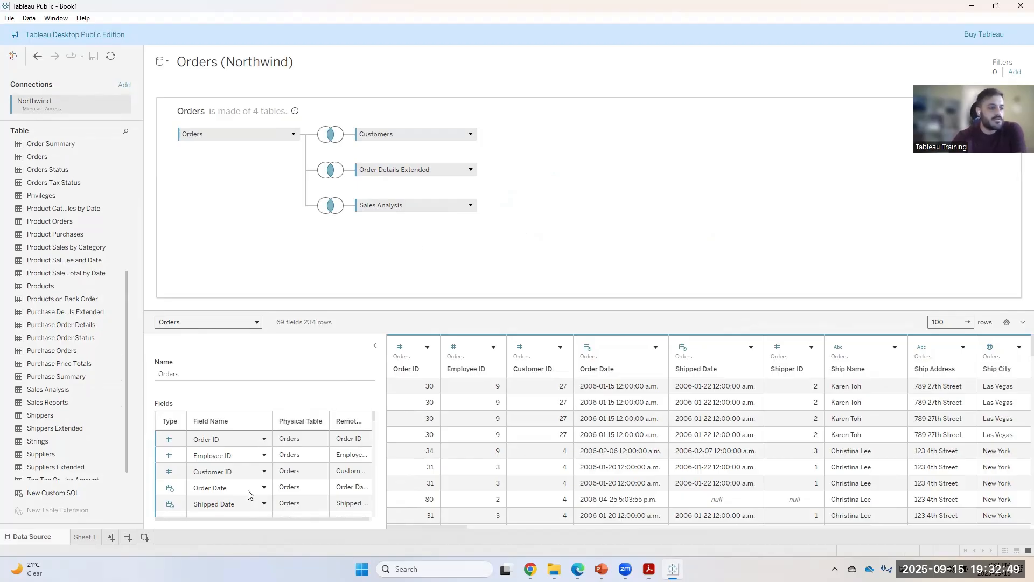
- Open Sheet 1 and examine the fields of the joined tables and the available analytics options
click(75, 540)
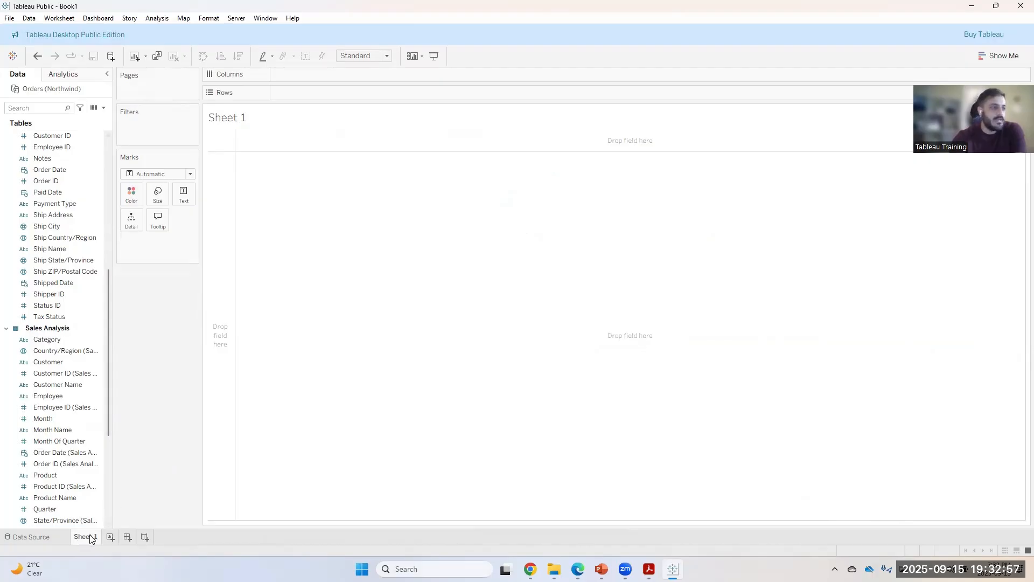
mouse_move(81, 543)
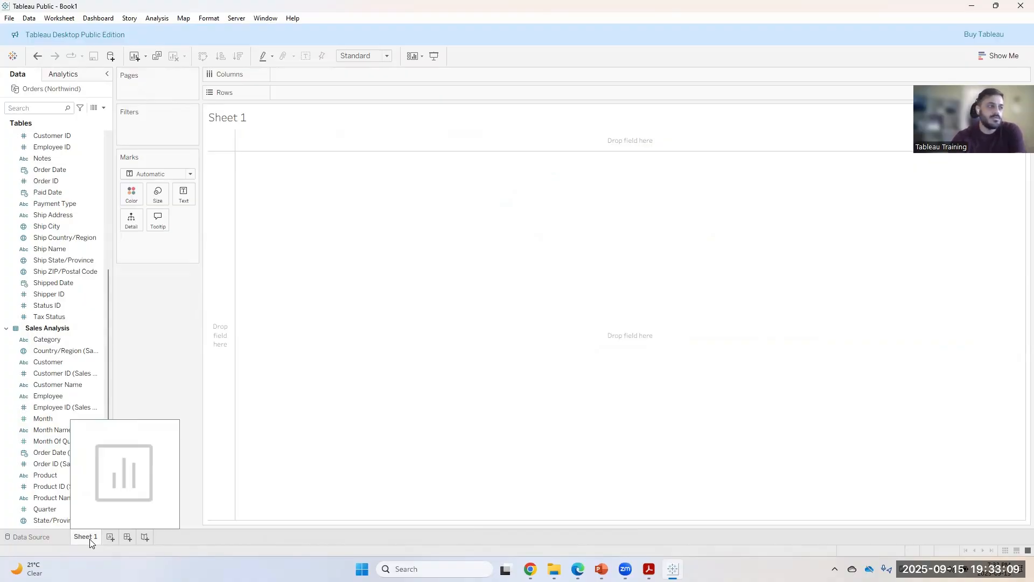
mouse_move(63, 567)
click(552, 77)
scroll(55, 443, up, 6)
scroll(54, 444, up, 2)
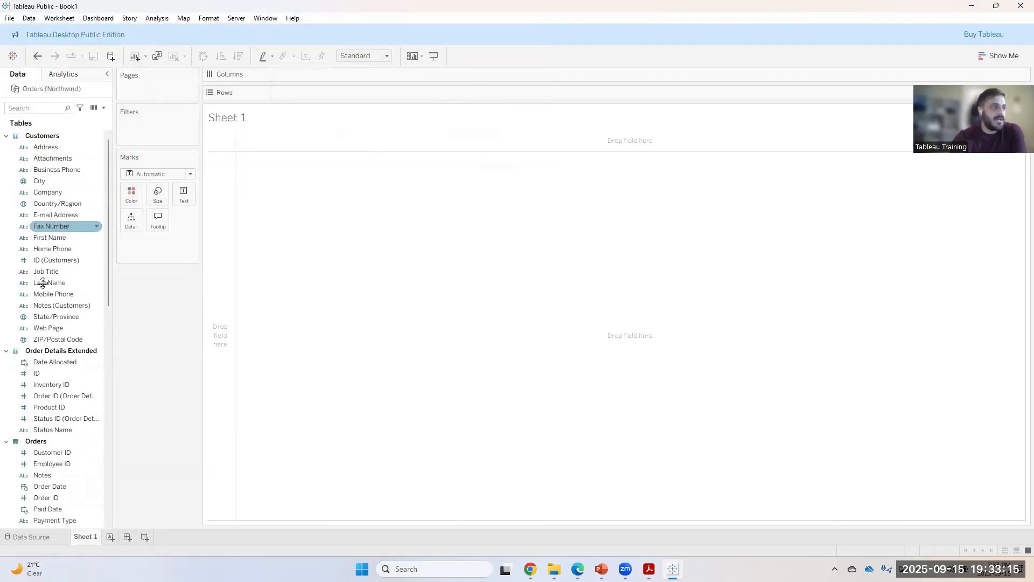
scroll(54, 362, down, 15)
scroll(52, 486, up, 15)
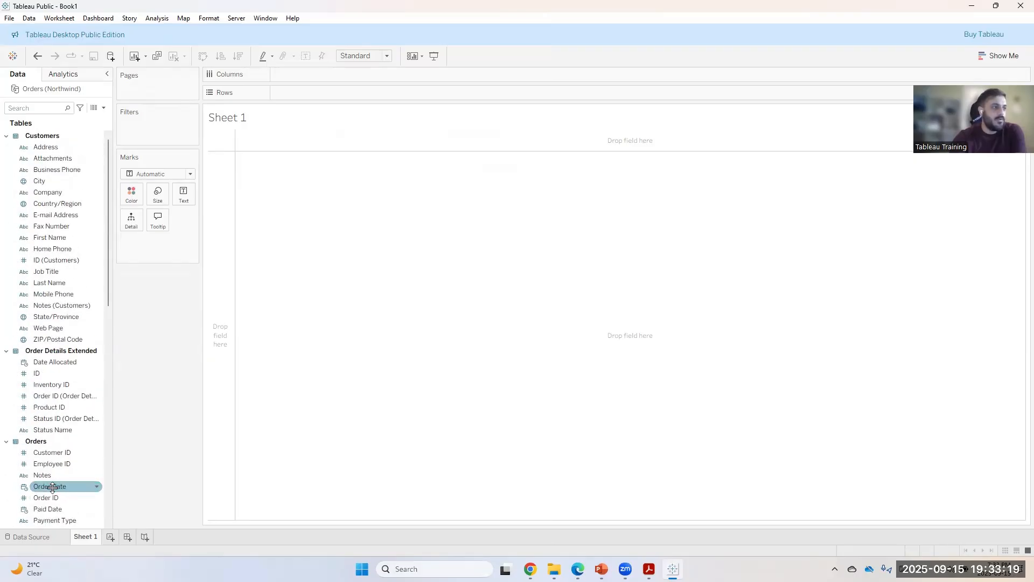
click(83, 76)
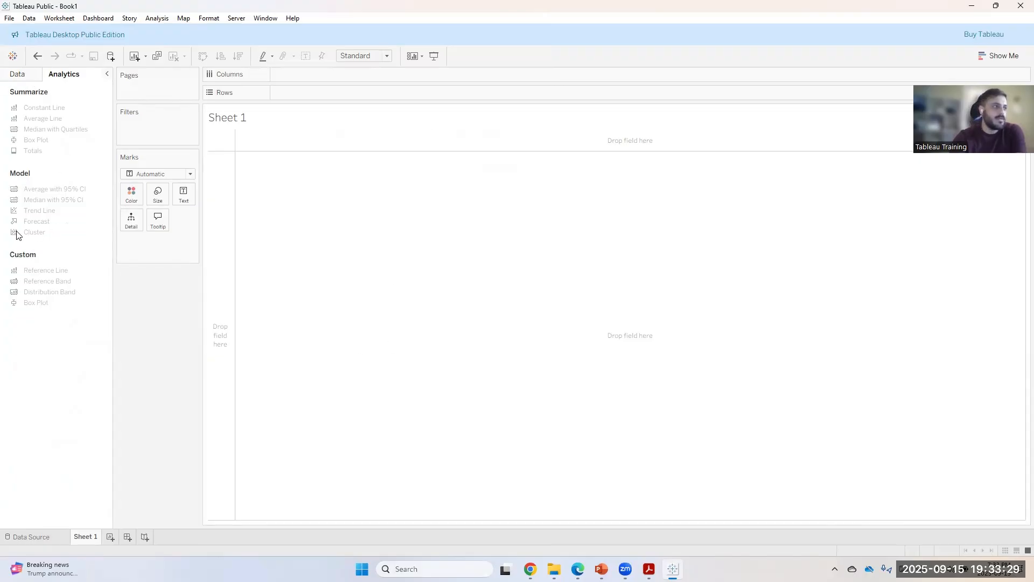
click(25, 75)
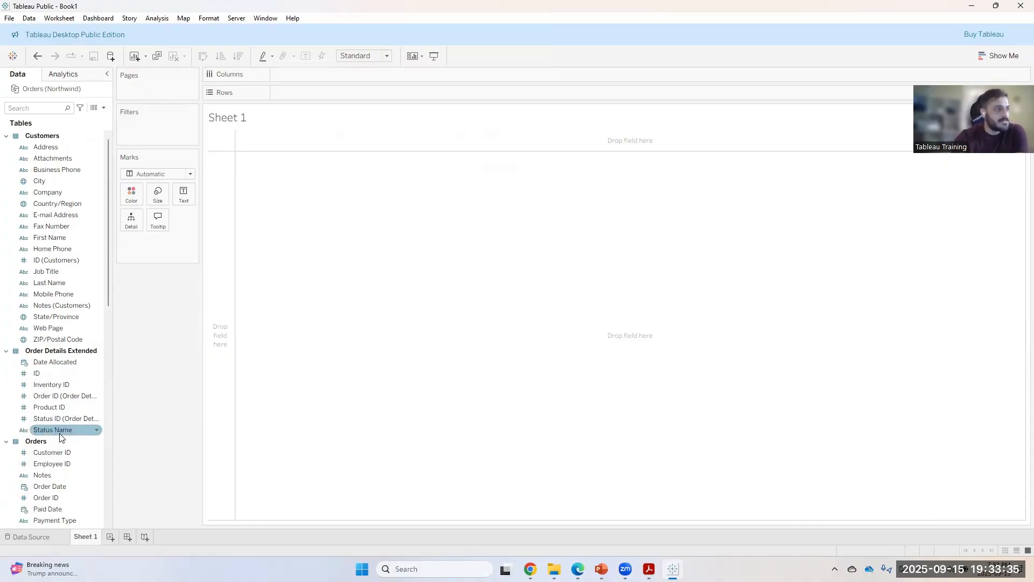
- Place Order Date from the Orders table on the columns of Sheet 1 and inspect its date-level options
scroll(57, 387, down, 5)
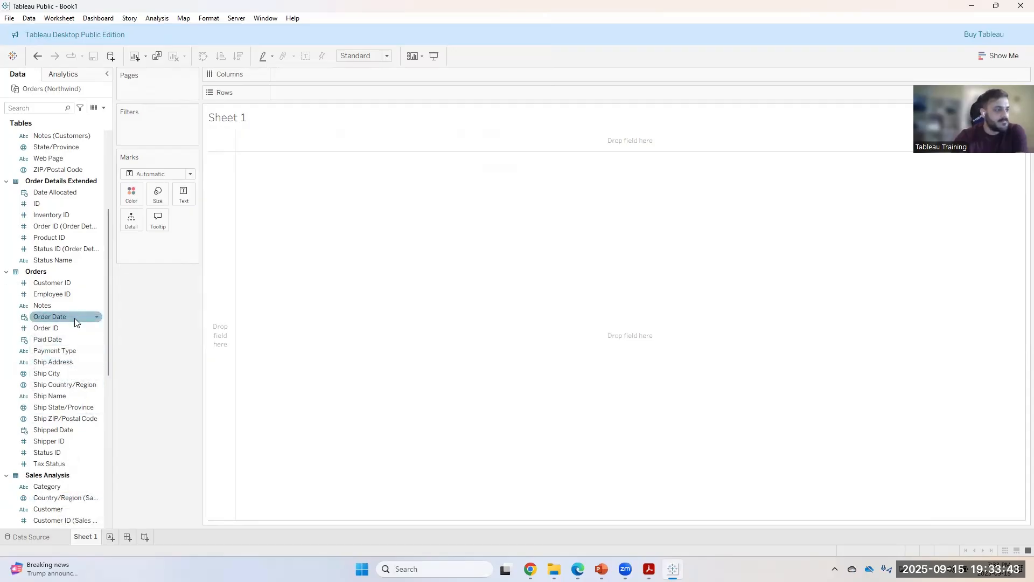
drag(74, 318, 392, 78)
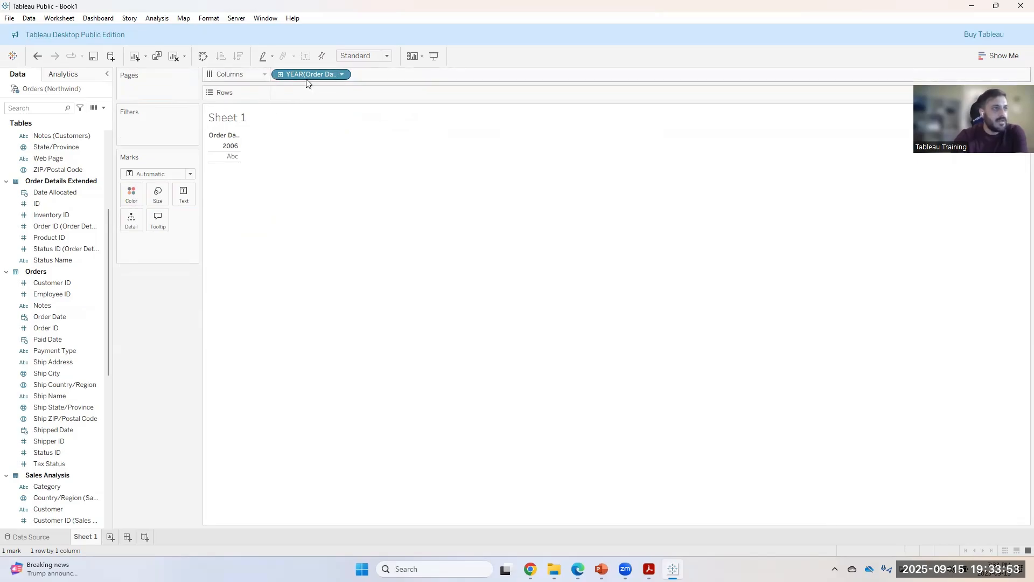
click(342, 75)
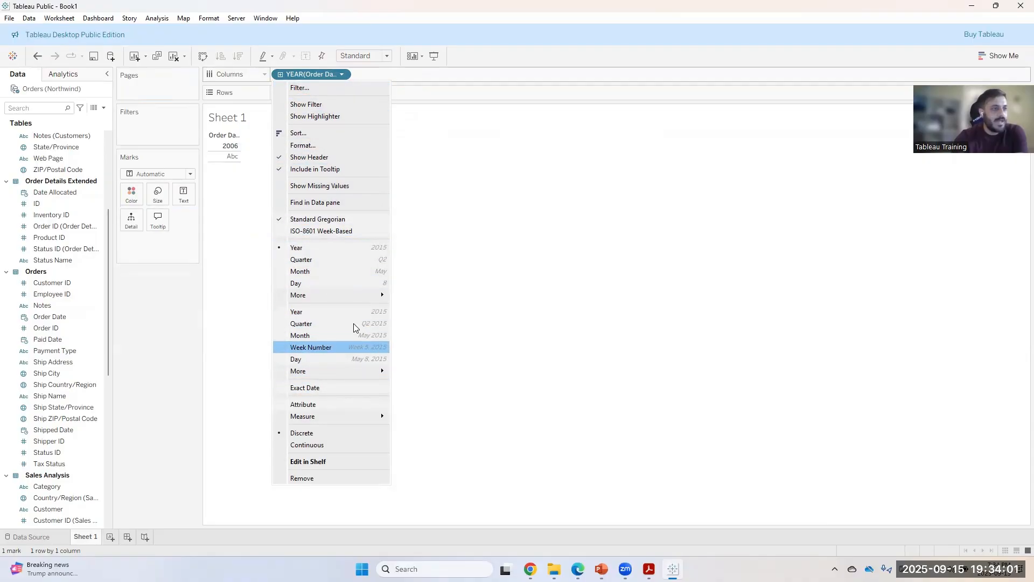
double_click(341, 75)
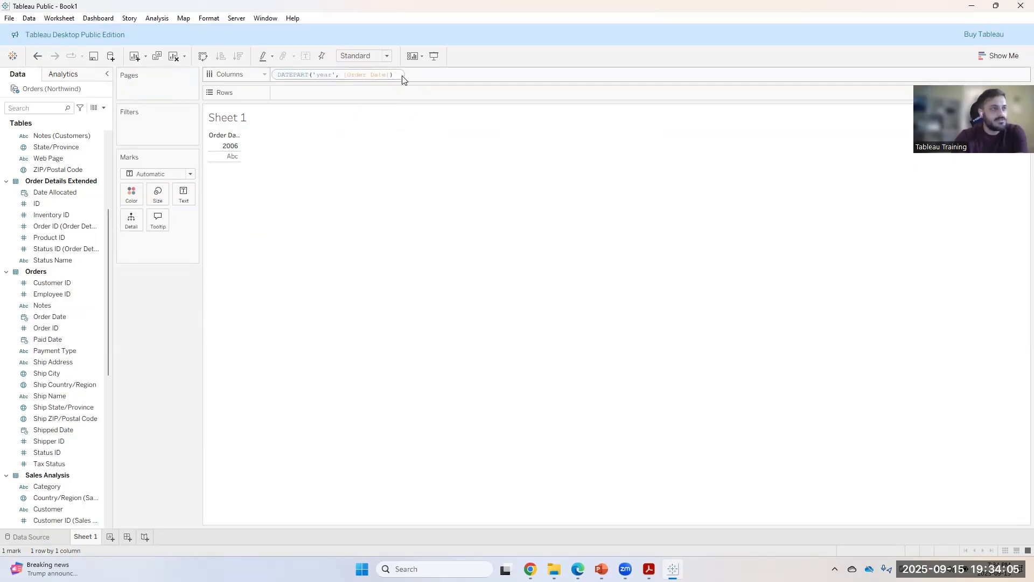
key(Return)
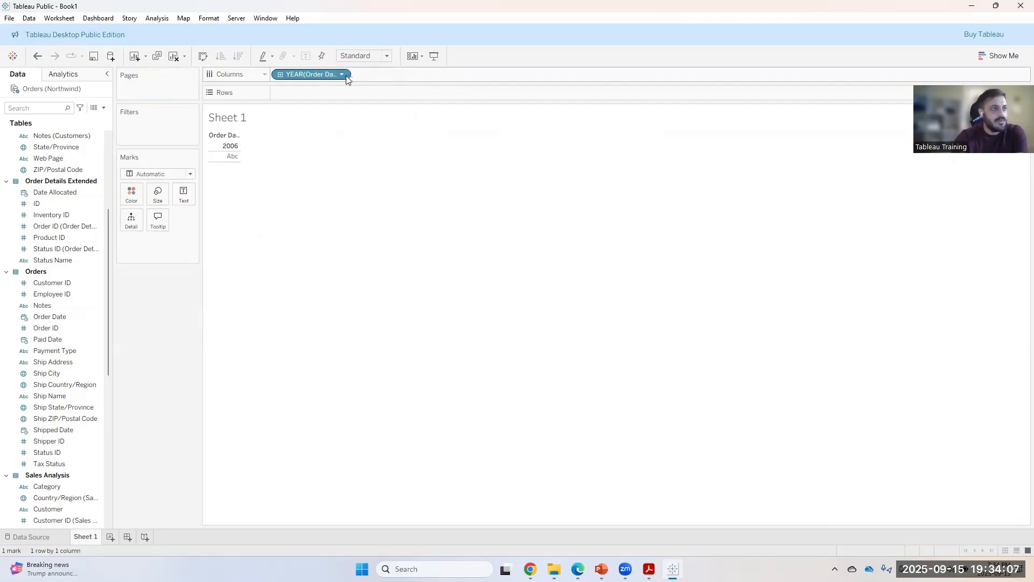
click(344, 75)
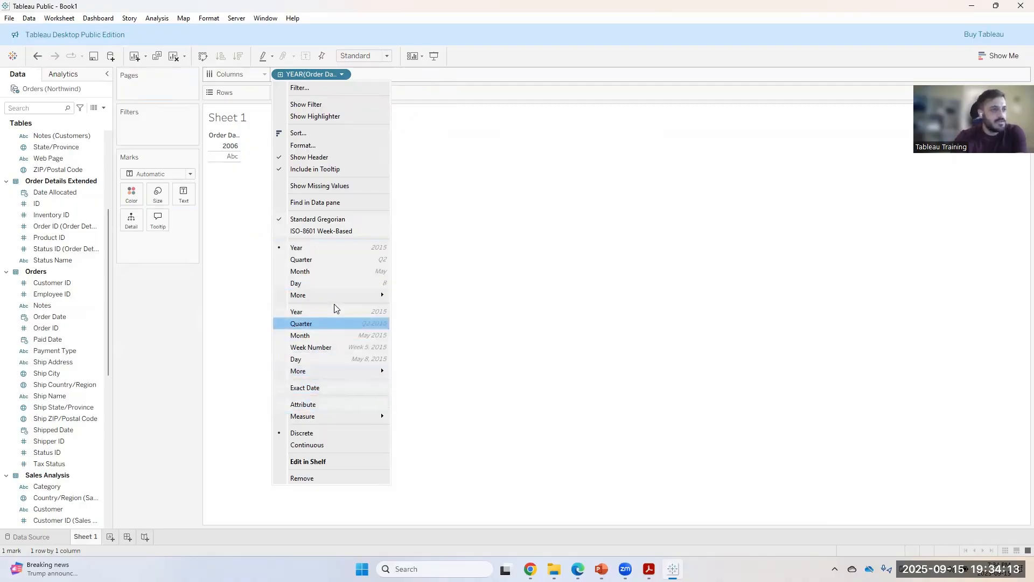
mouse_move(352, 374)
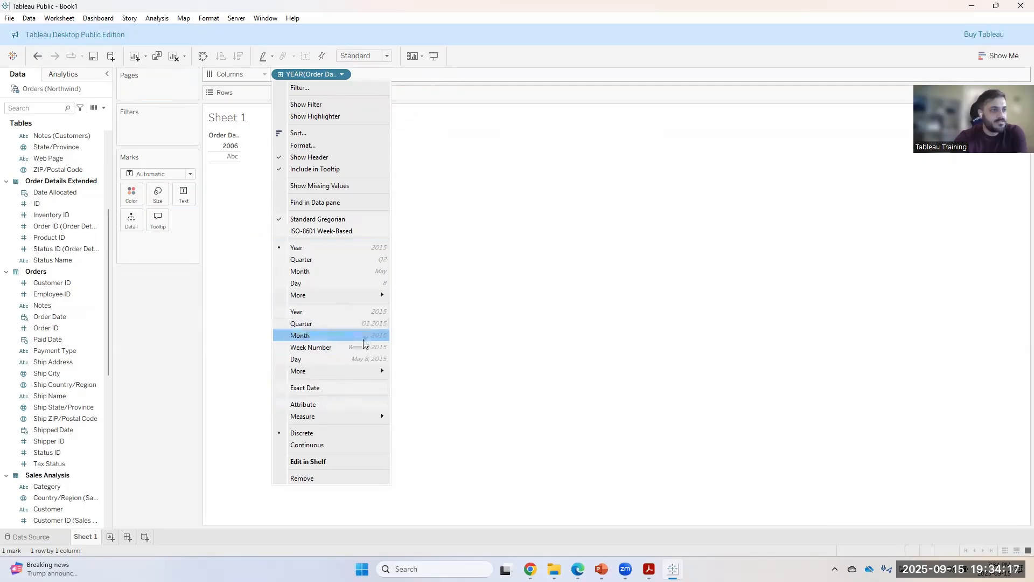
click(519, 277)
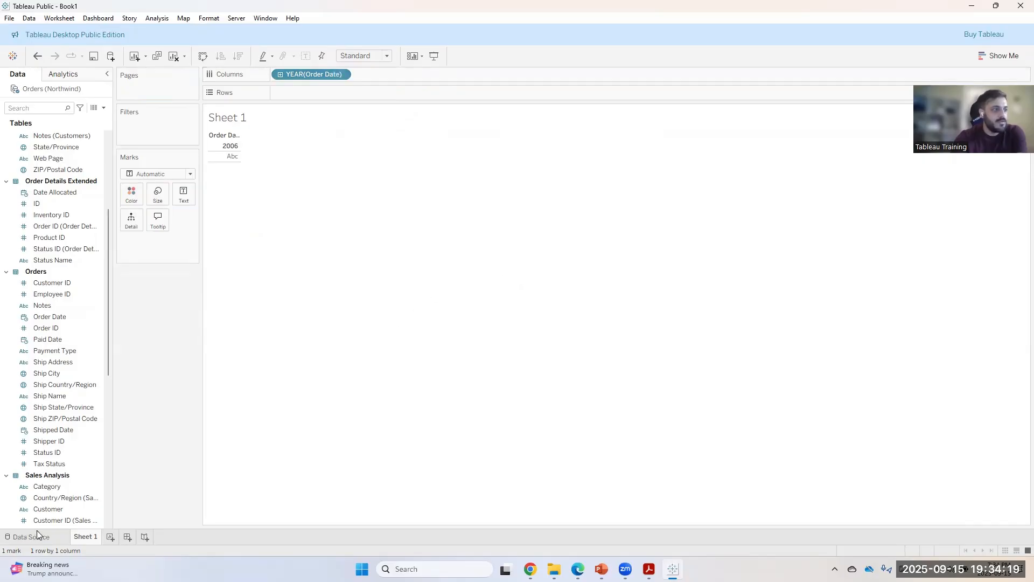
- Check the preview rows of the Orders data source again and return to Sheet 1
click(52, 536)
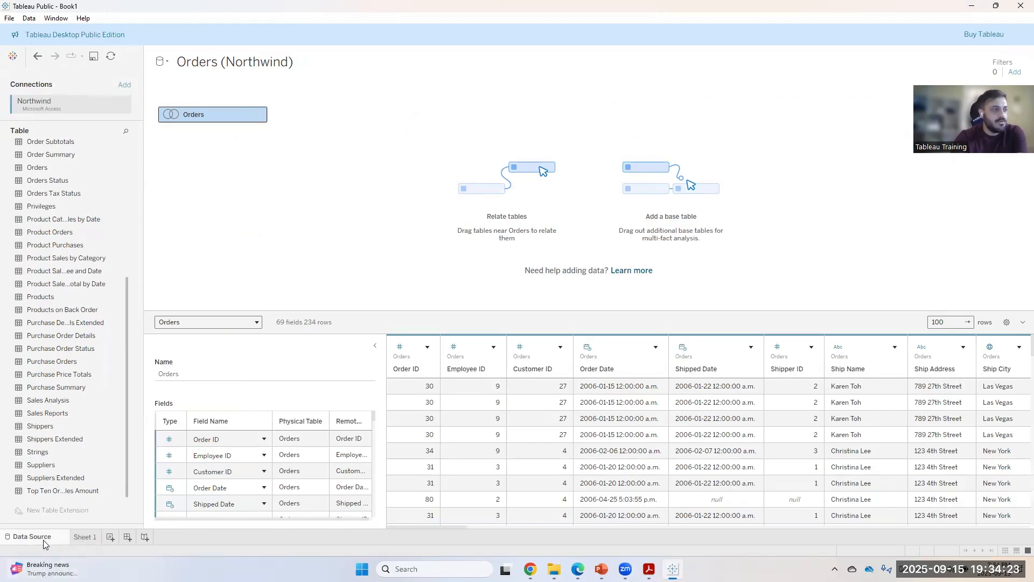
click(85, 536)
click(44, 540)
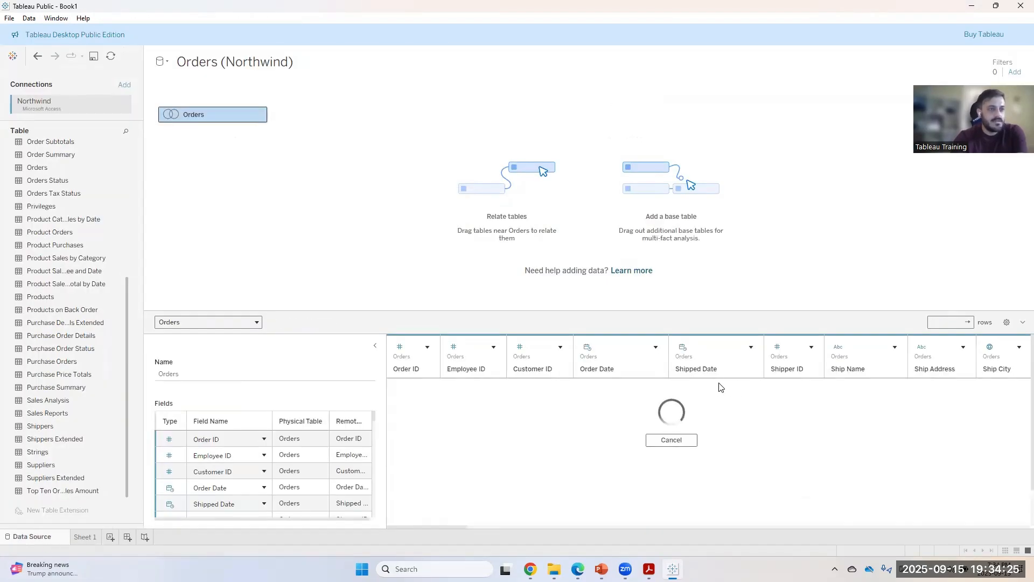
scroll(624, 466, down, 2)
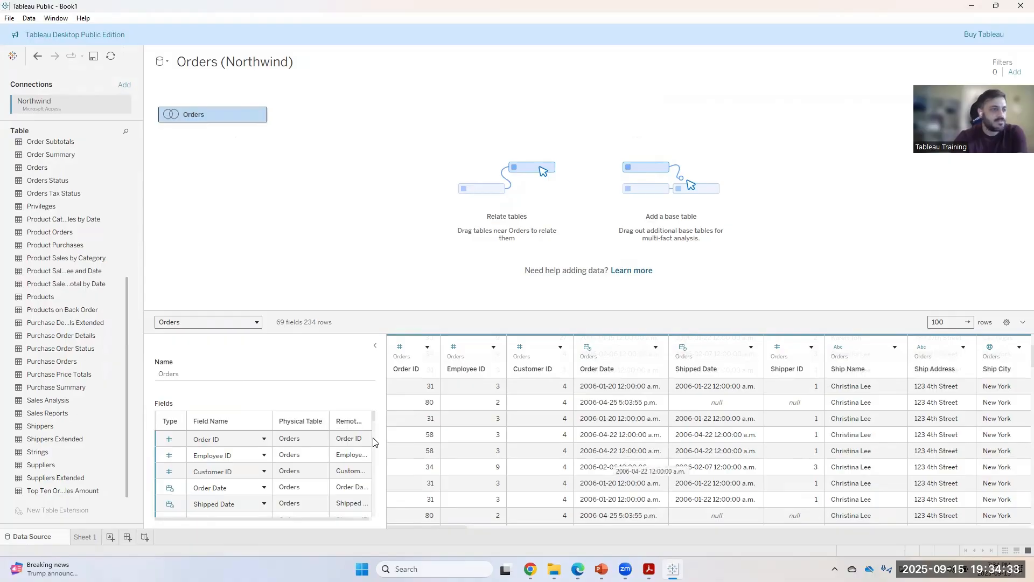
click(88, 537)
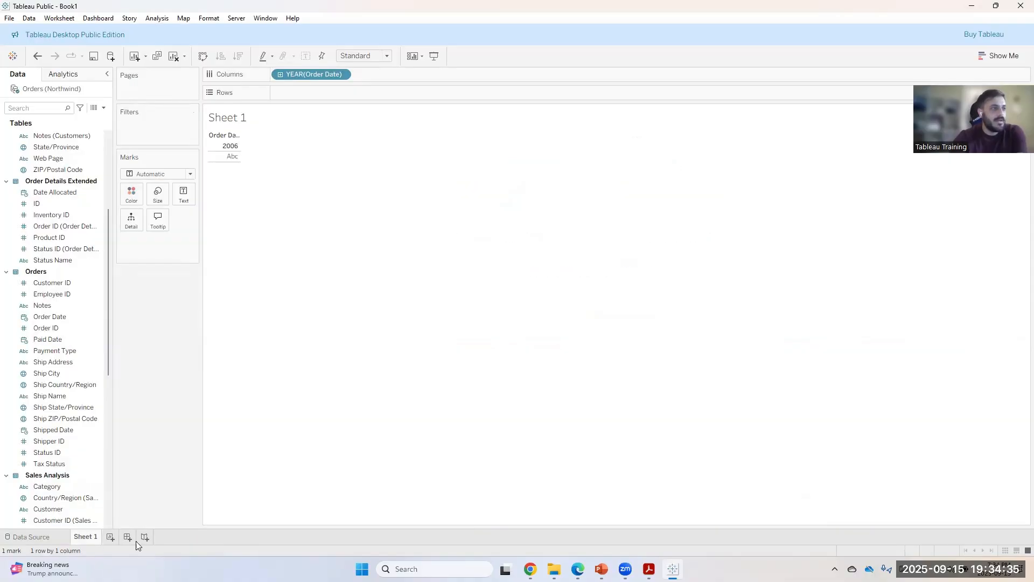
mouse_move(214, 162)
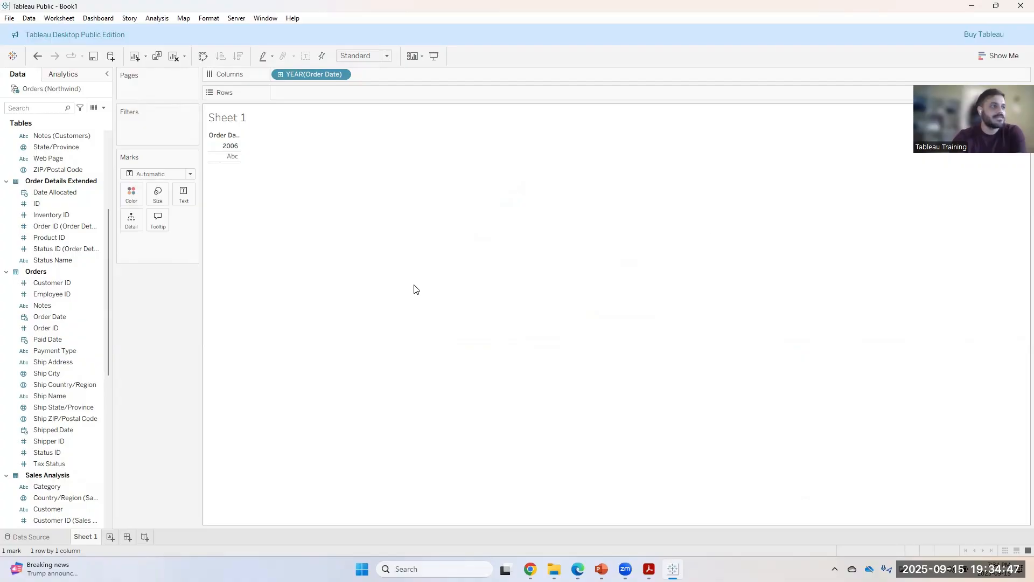
- Place Ship State/Province on the rows of Sheet 1 and choose the symbol map chart type for the view
scroll(47, 411, down, 2)
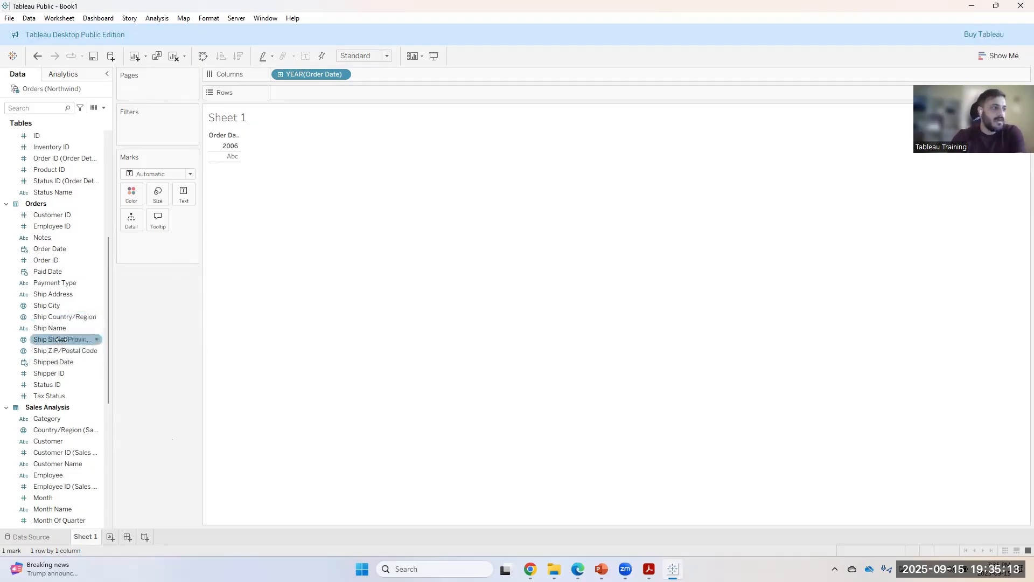
drag(64, 340, 339, 102)
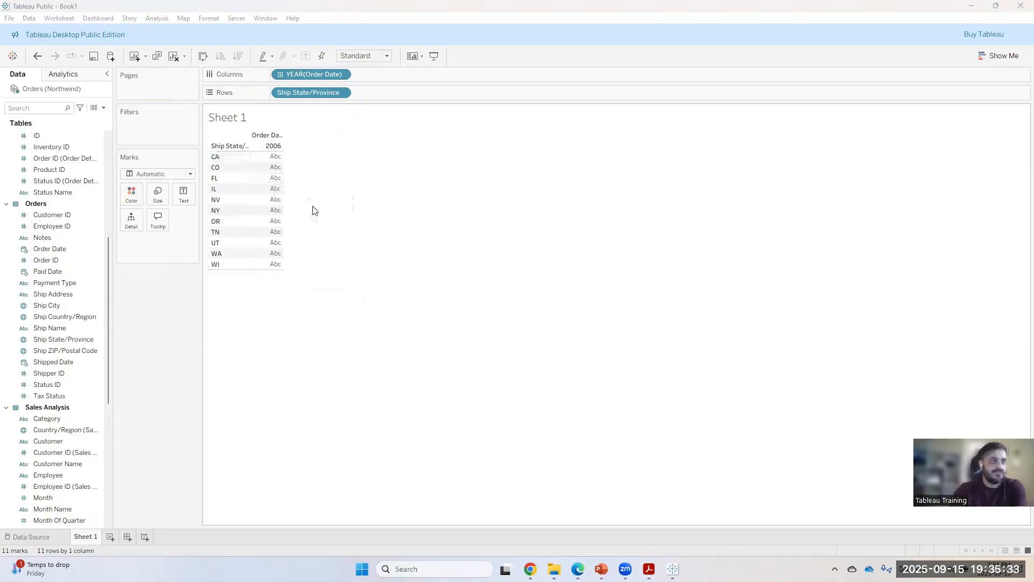
click(991, 60)
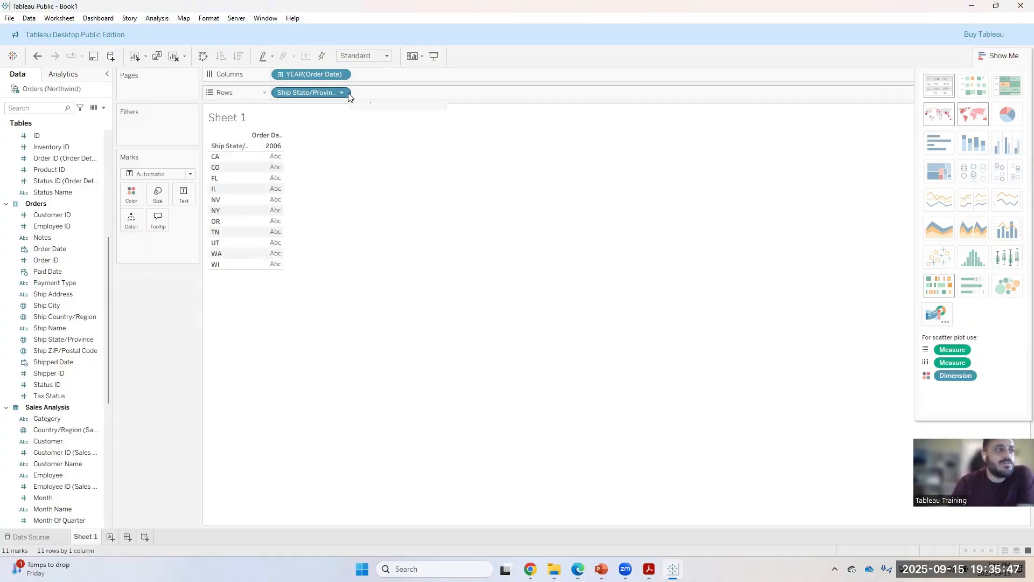
click(947, 117)
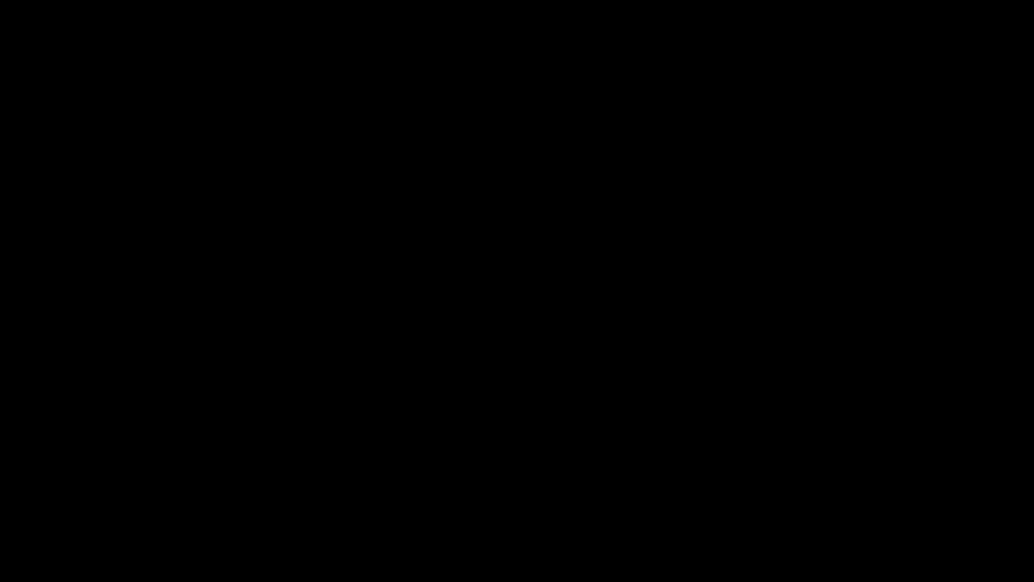
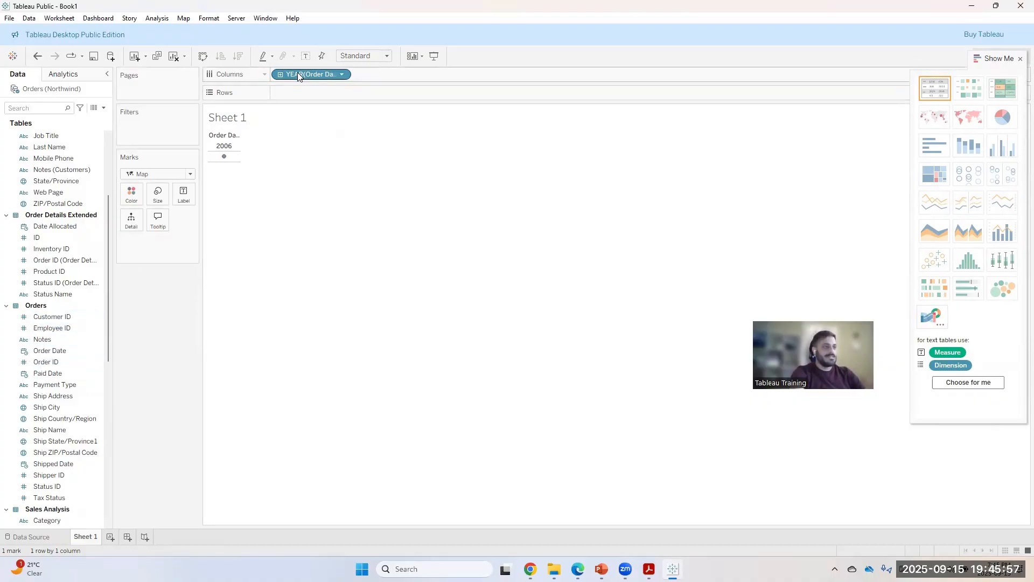
- Review the date-level options of Order Date on the columns and compare them with the order dates in the data source preview
click(341, 75)
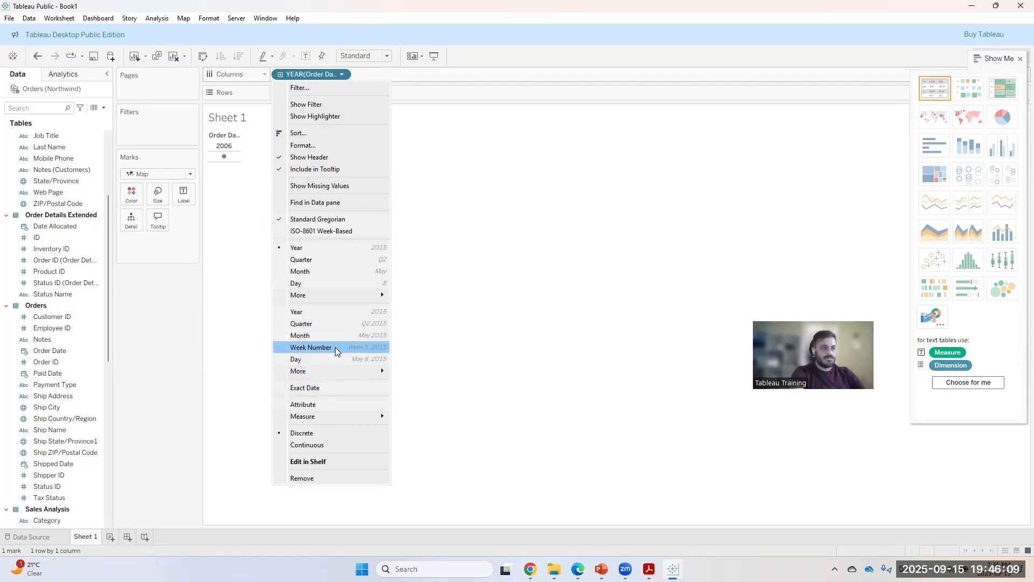
mouse_move(379, 375)
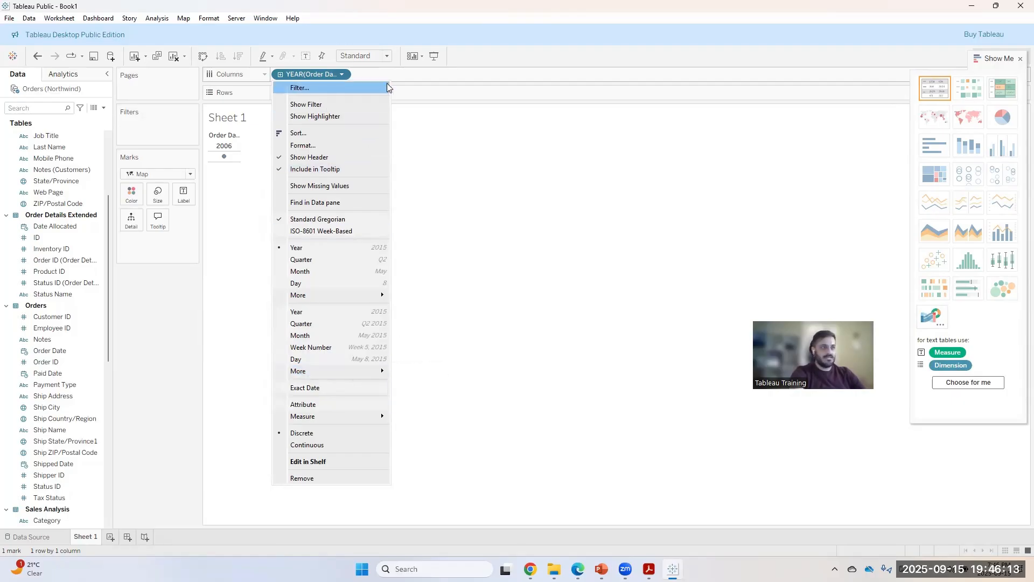
click(400, 75)
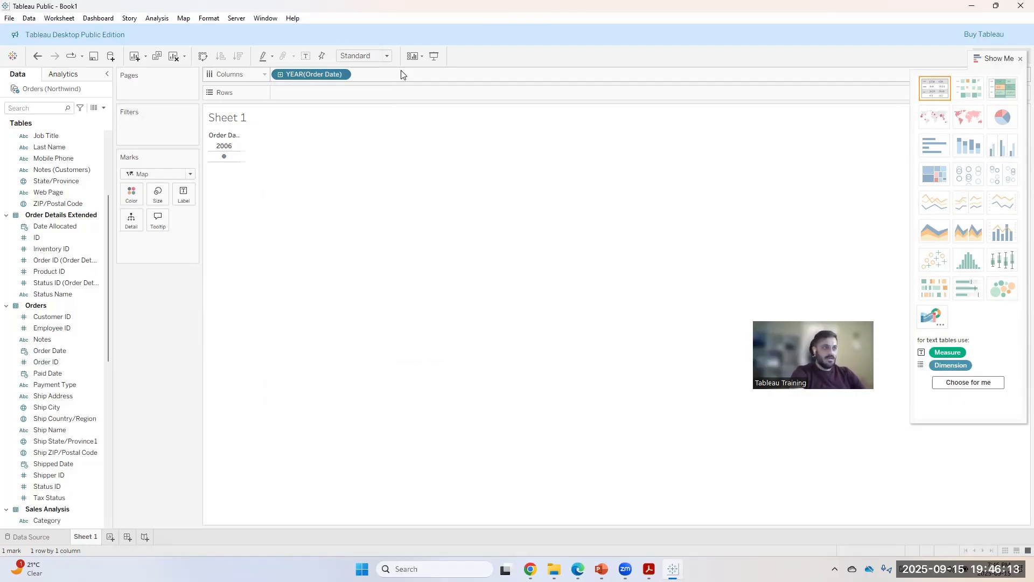
click(41, 540)
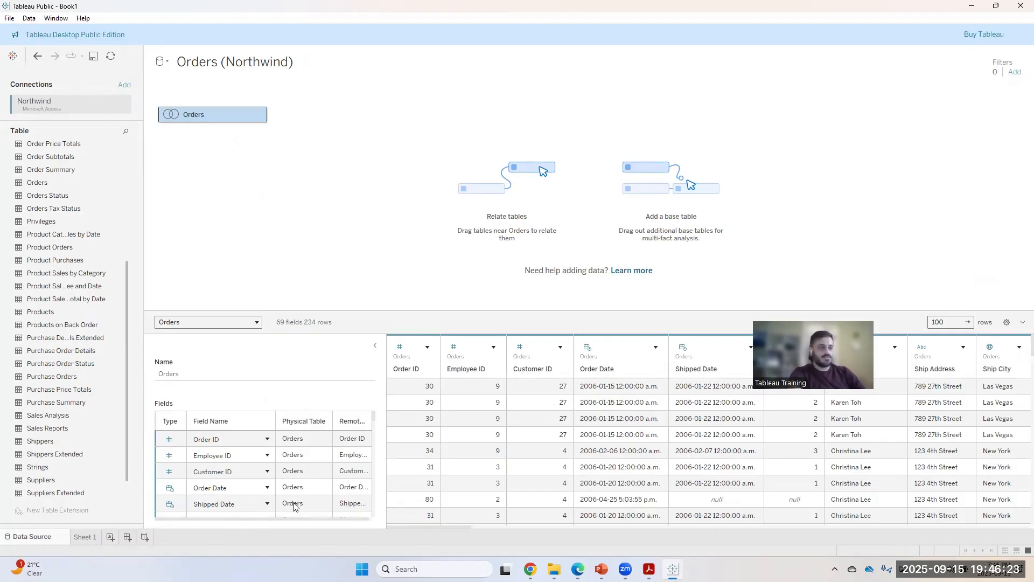
click(84, 537)
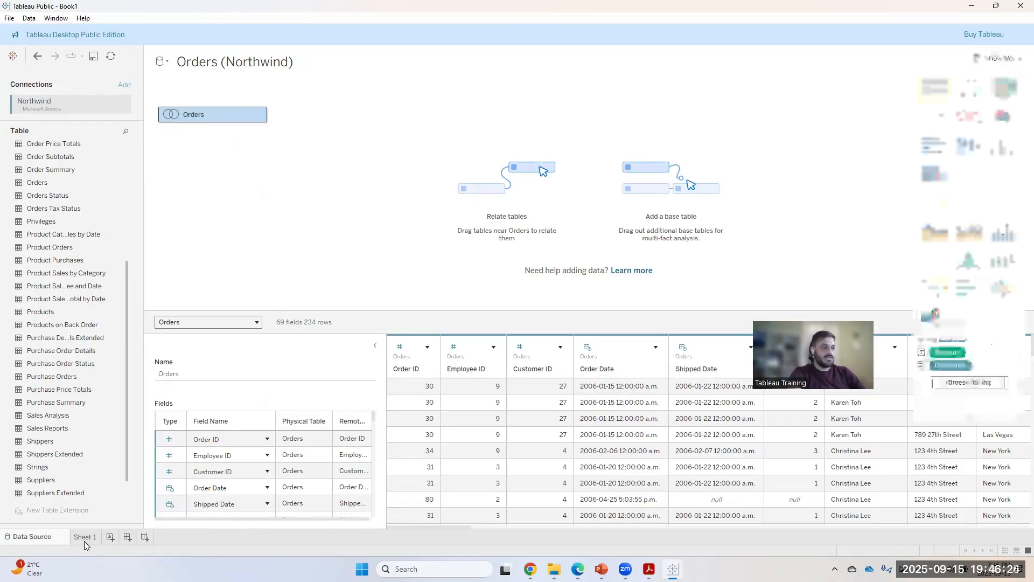
click(343, 75)
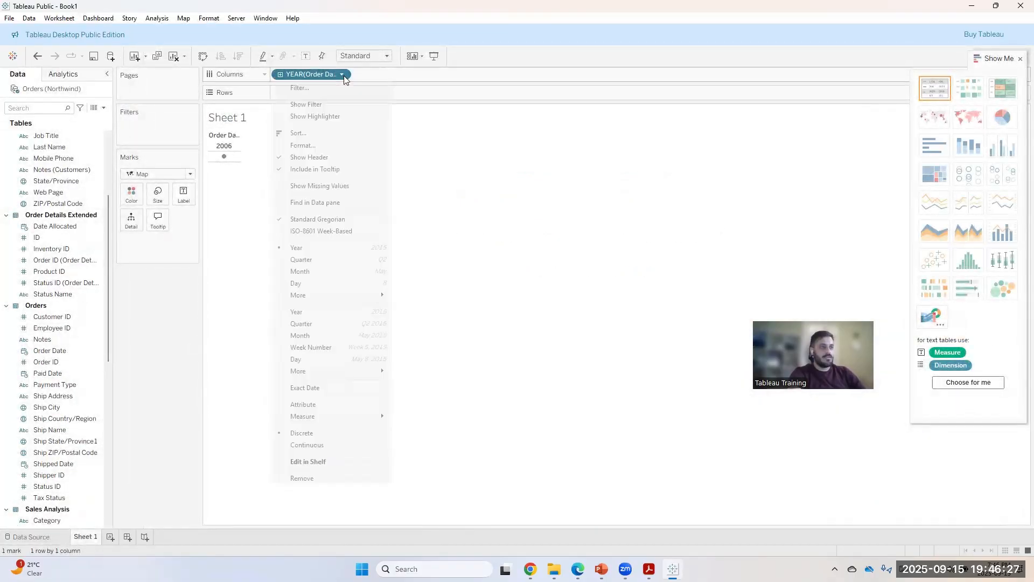
click(490, 61)
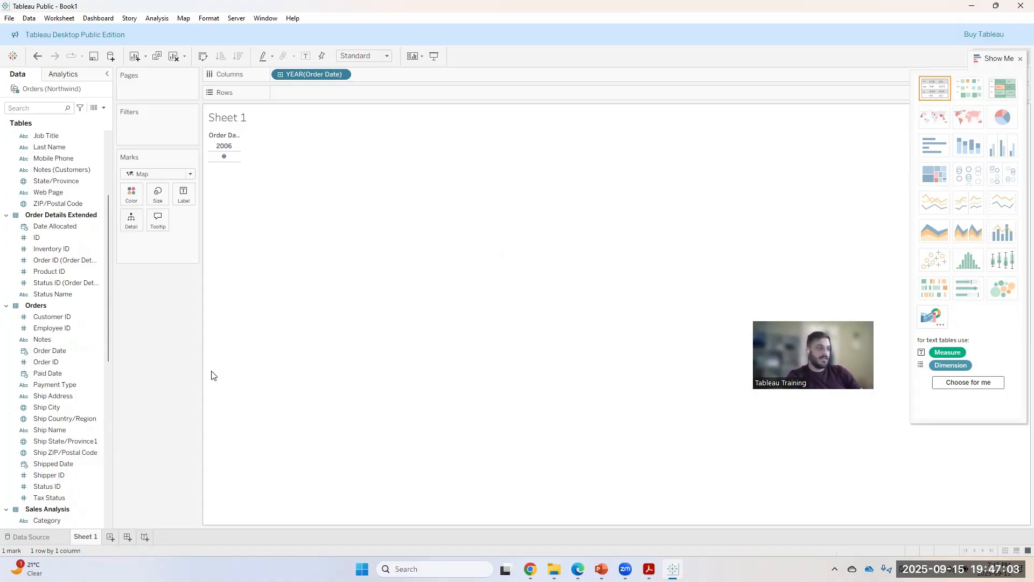
- Place Ship Country/Region and Ship State/Province1 from Orders on the rows and turn the view into a filled map
click(57, 419)
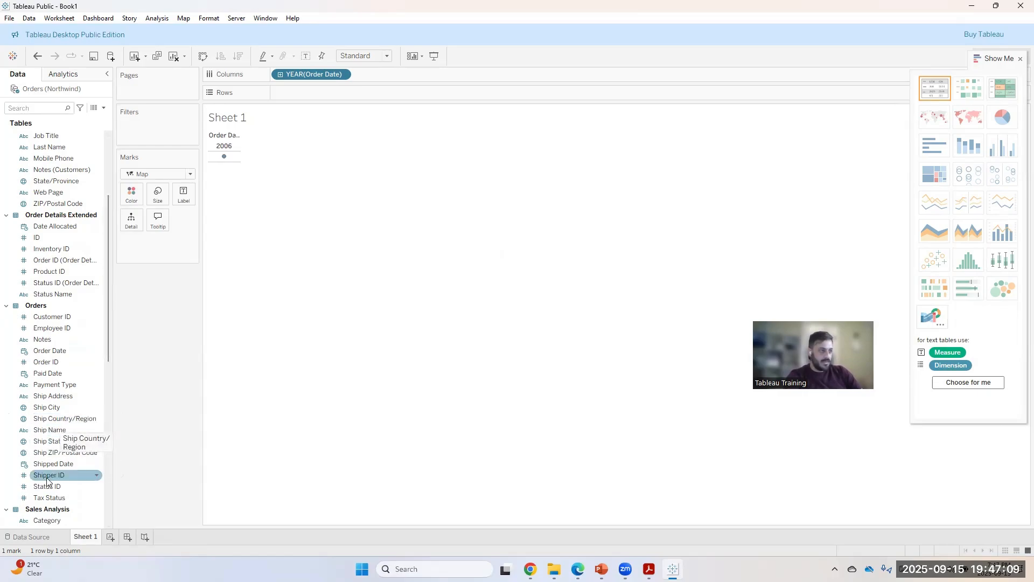
drag(54, 418, 318, 94)
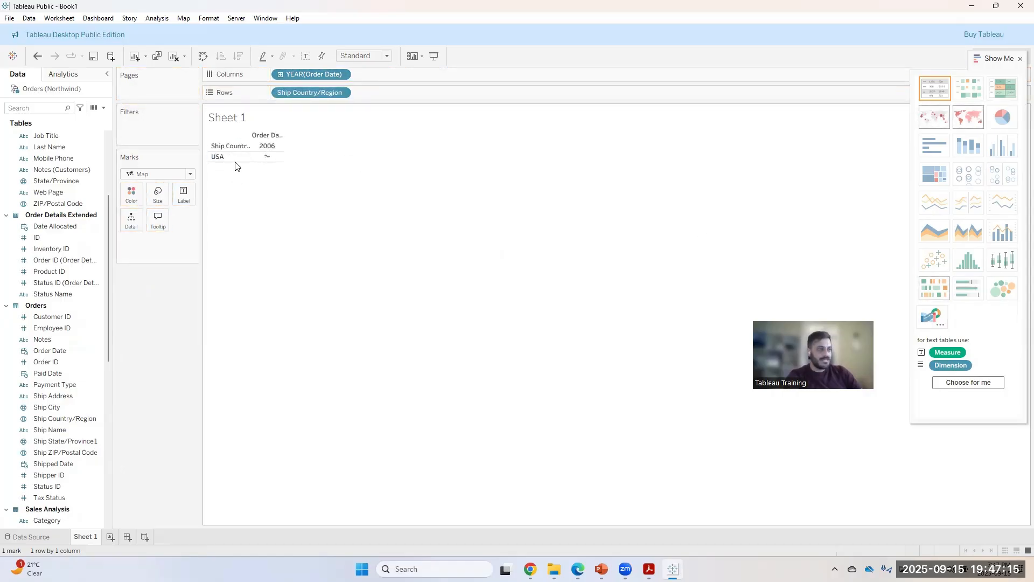
click(64, 443)
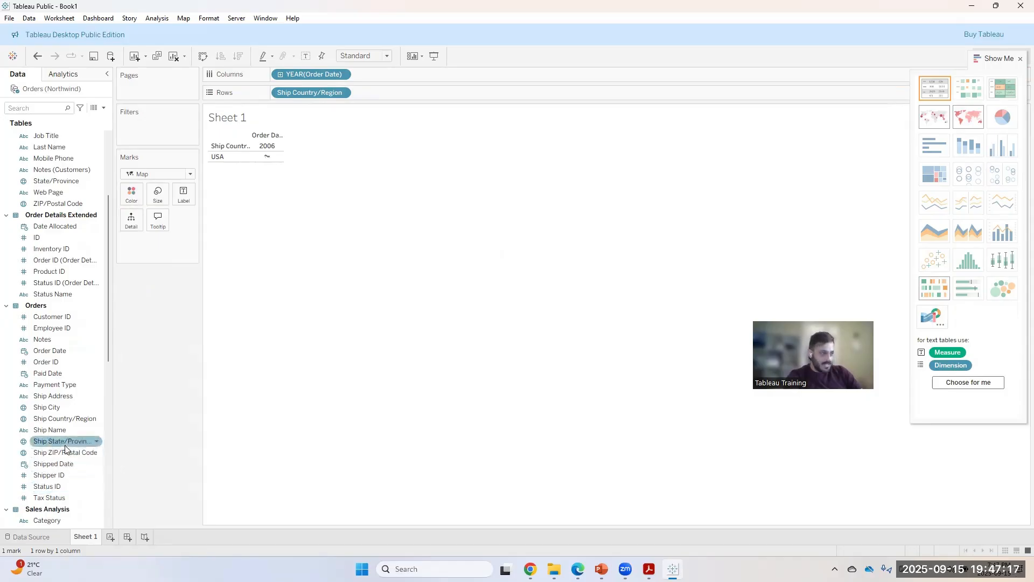
drag(64, 449, 419, 93)
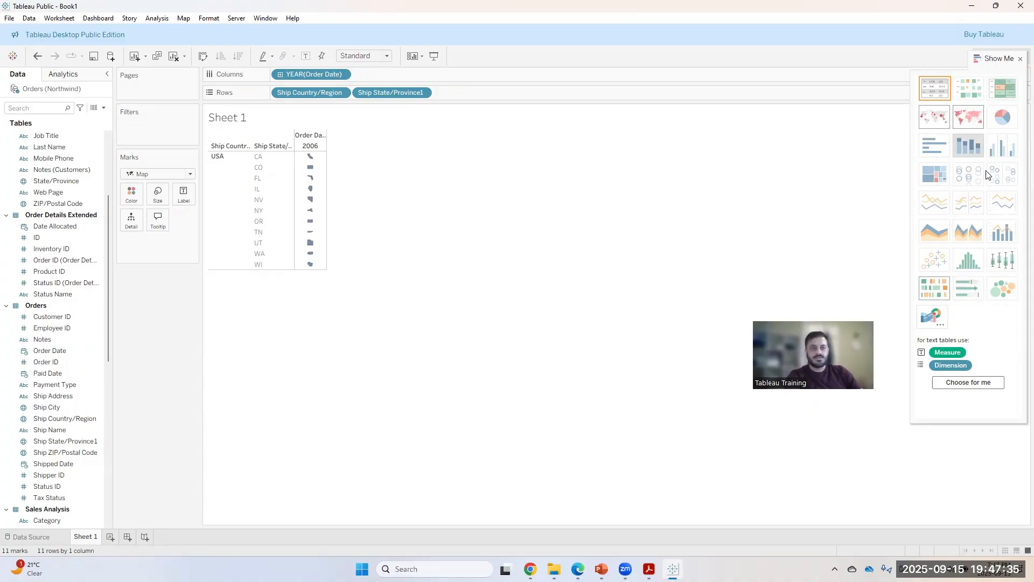
click(974, 125)
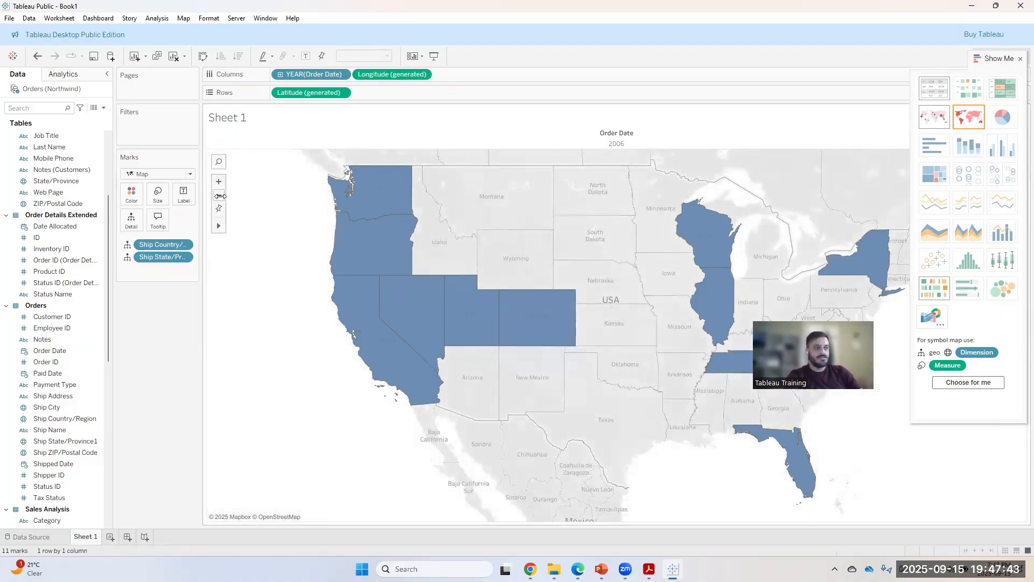
- Explore the filled map at world and country scale, ending with the whole United States in view
click(219, 196)
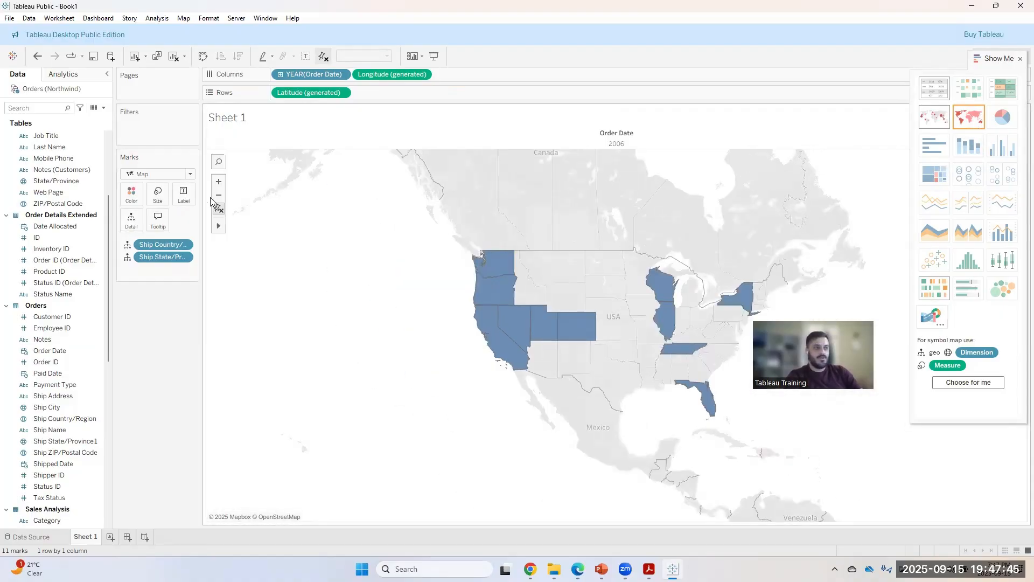
click(219, 195)
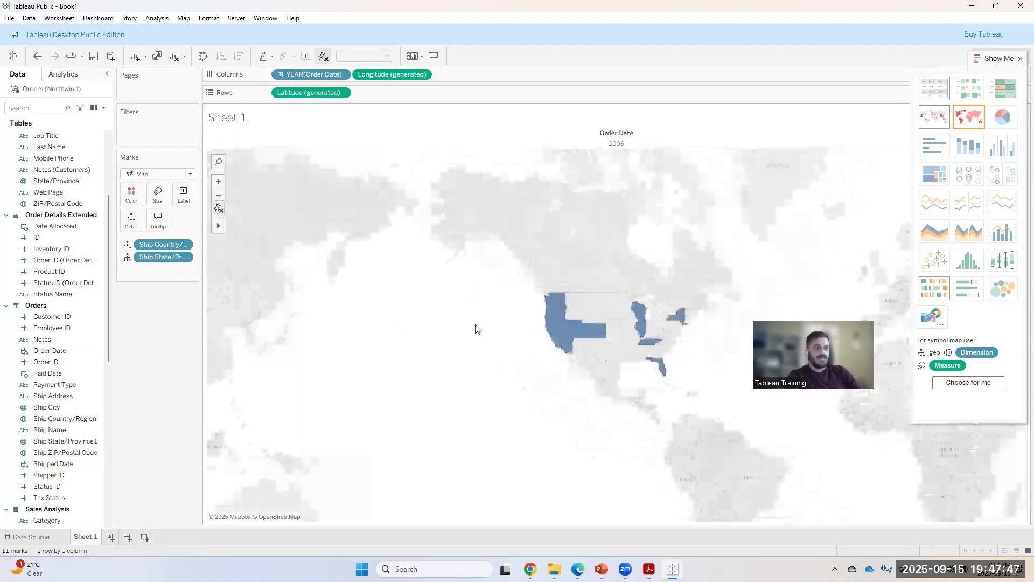
drag(476, 327, 354, 333)
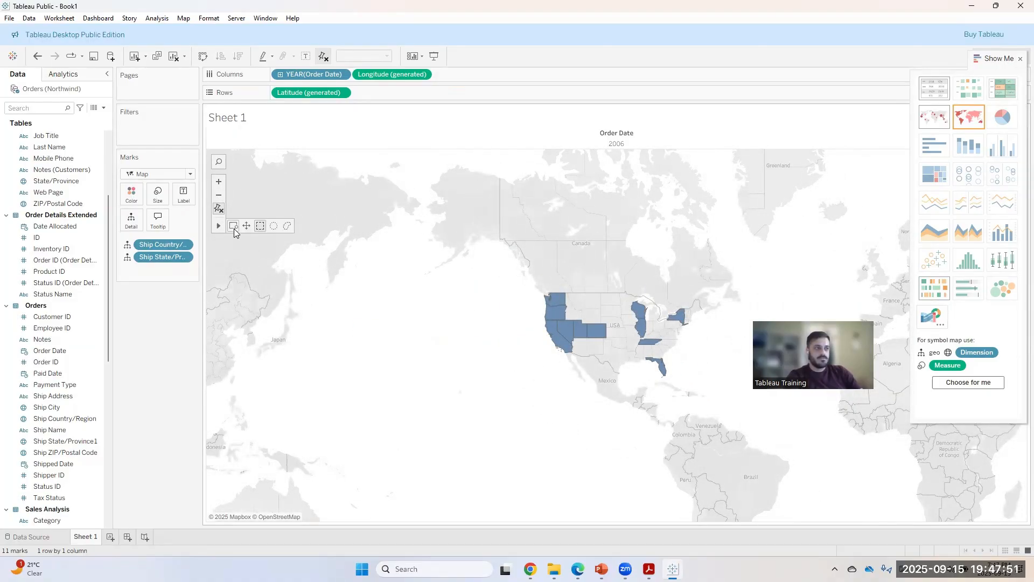
click(246, 226)
drag(579, 338, 362, 322)
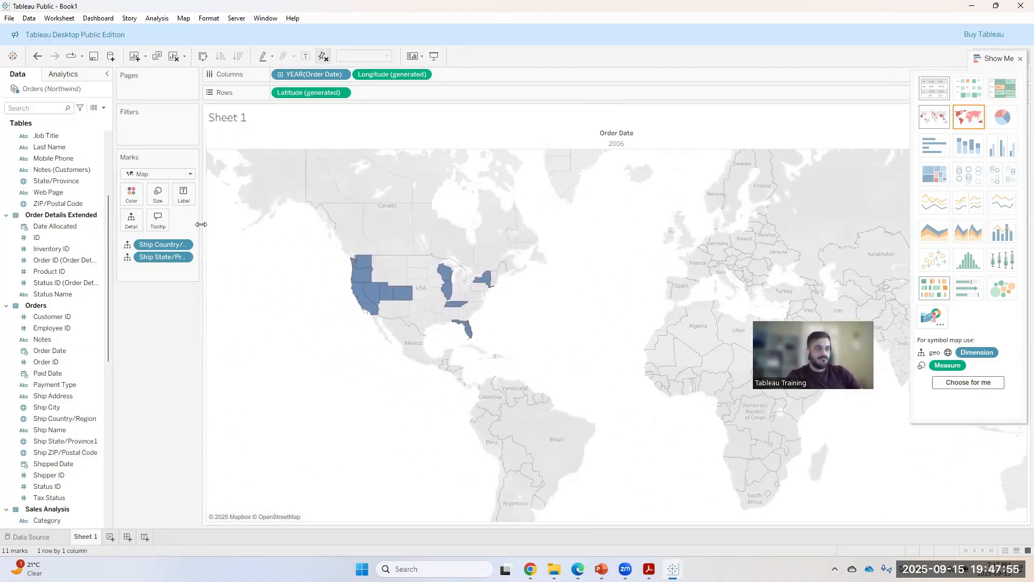
scroll(541, 296, up, 4)
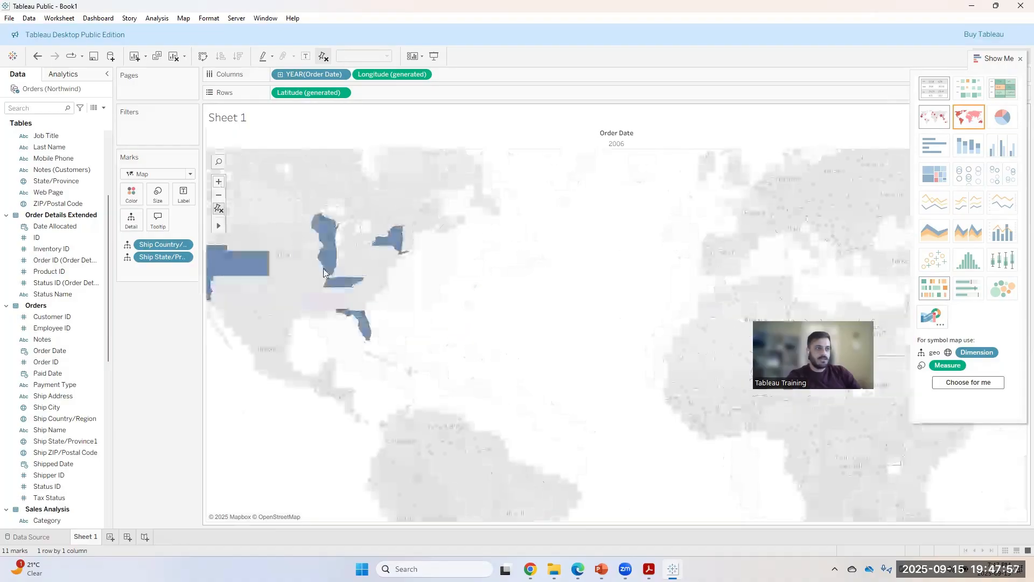
drag(542, 296, 734, 323)
drag(296, 182, 524, 261)
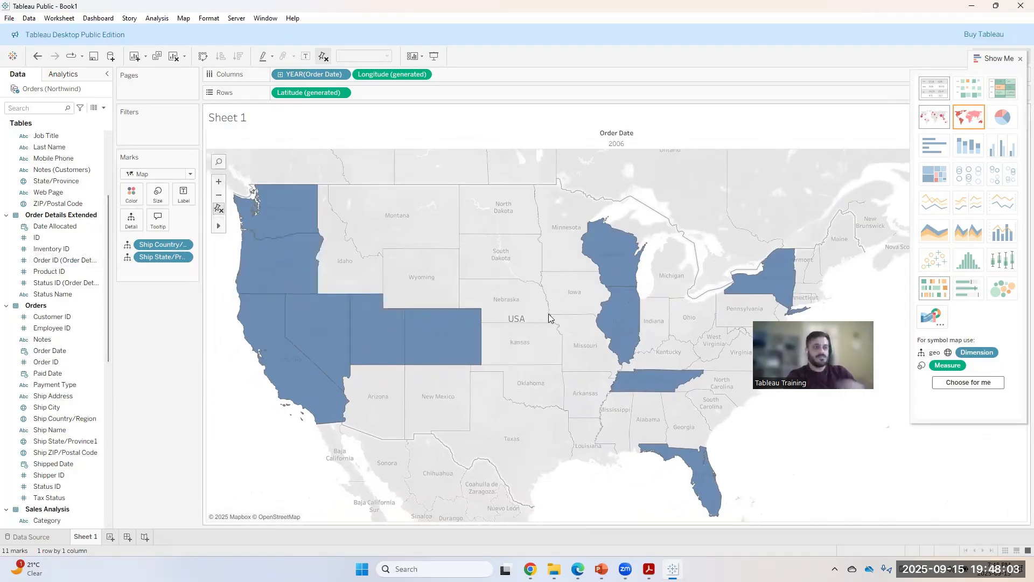
drag(534, 357, 524, 335)
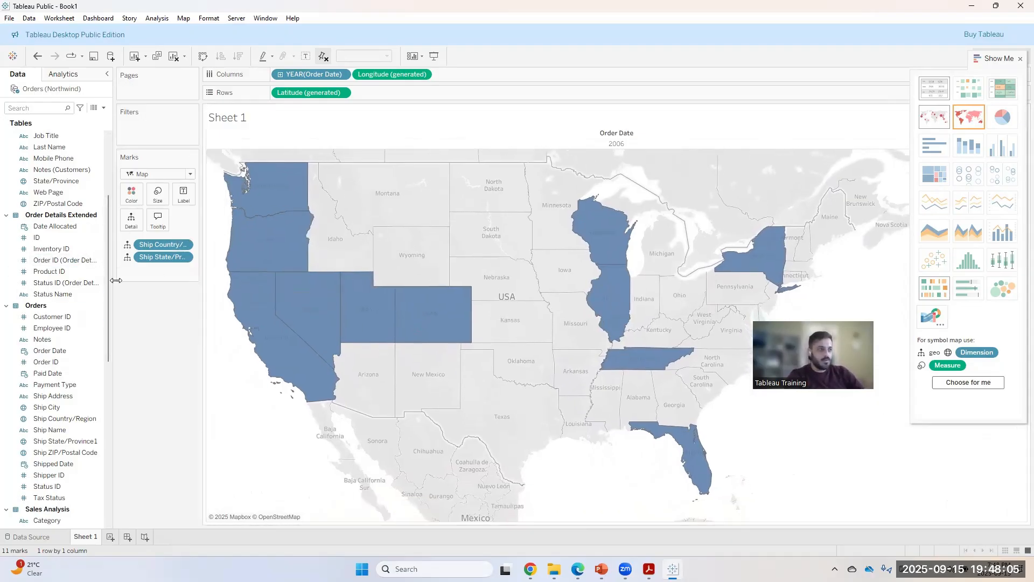
scroll(630, 361, down, 3)
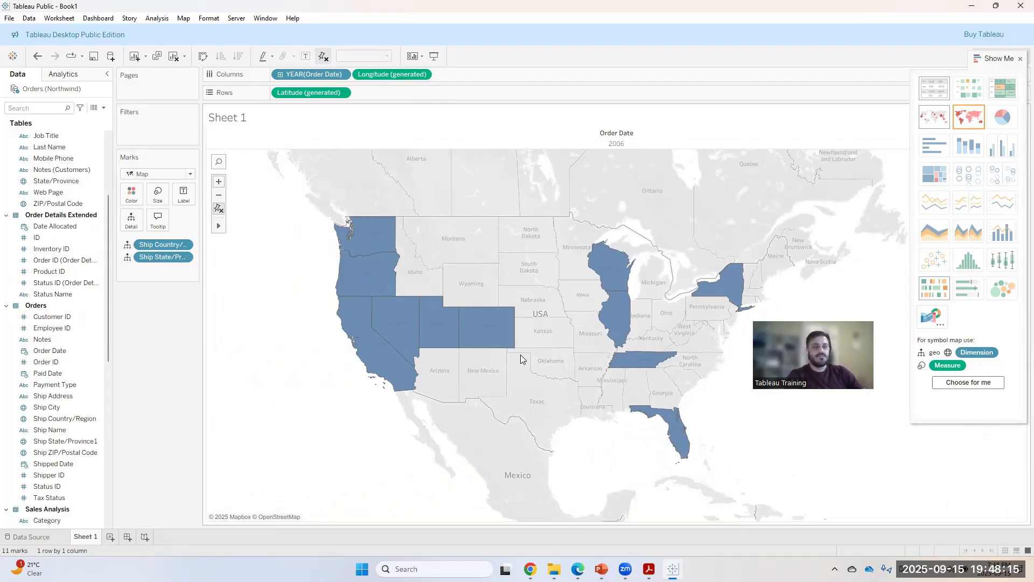
- Inspect the details of individual states on the map, including Nevada, Wisconsin, Colorado and New York, and clear the selection
click(395, 326)
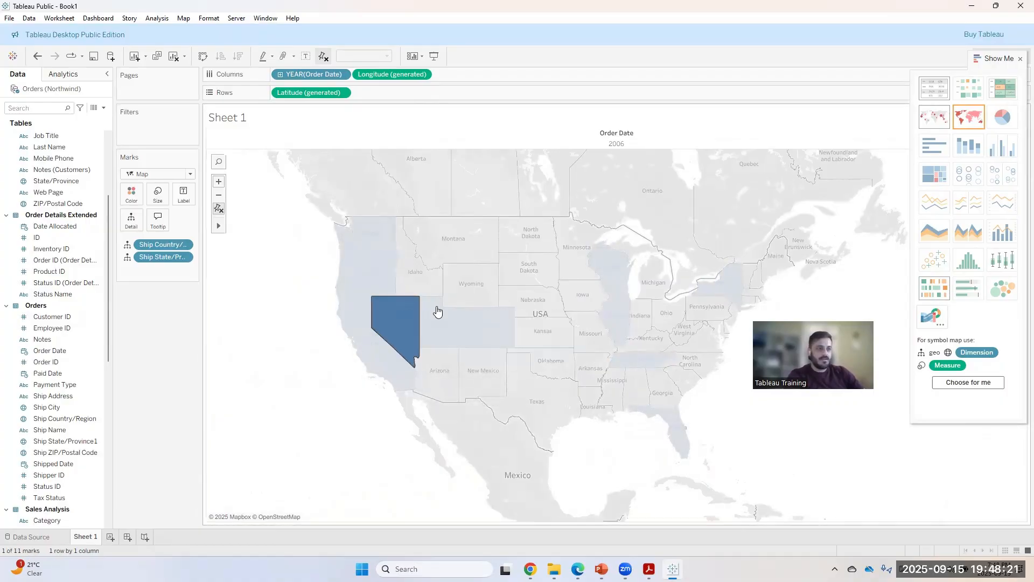
click(612, 281)
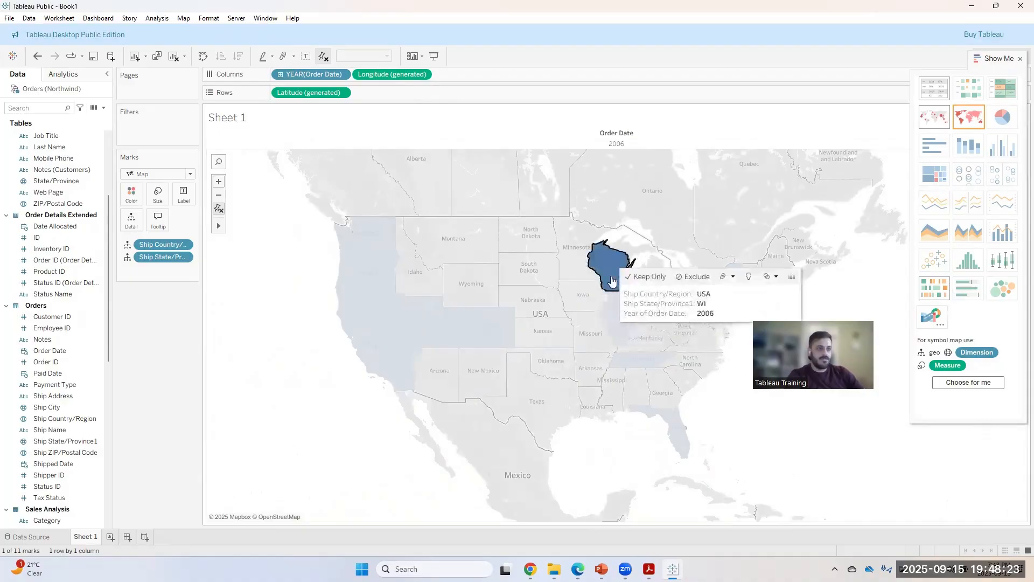
click(504, 349)
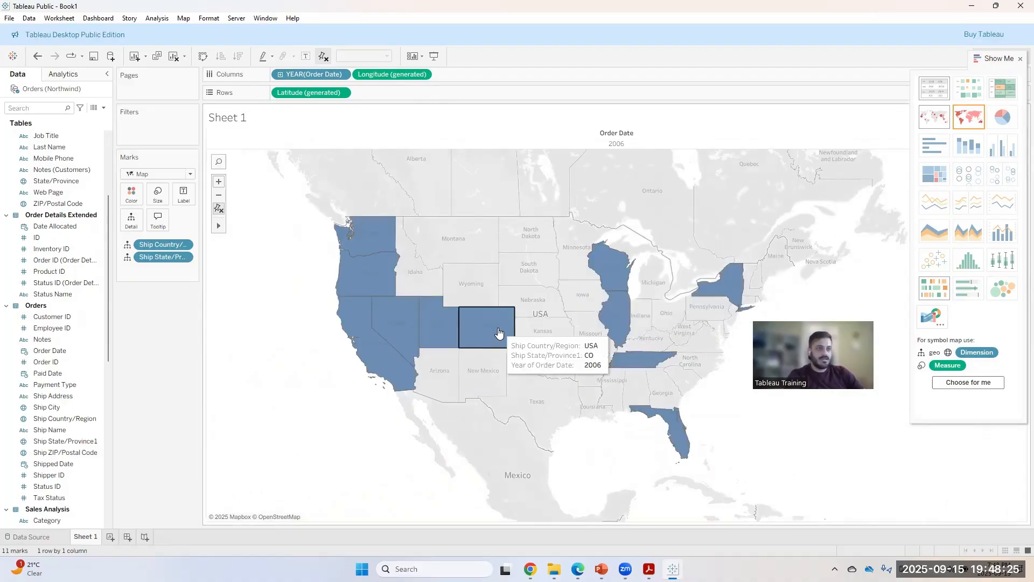
click(498, 329)
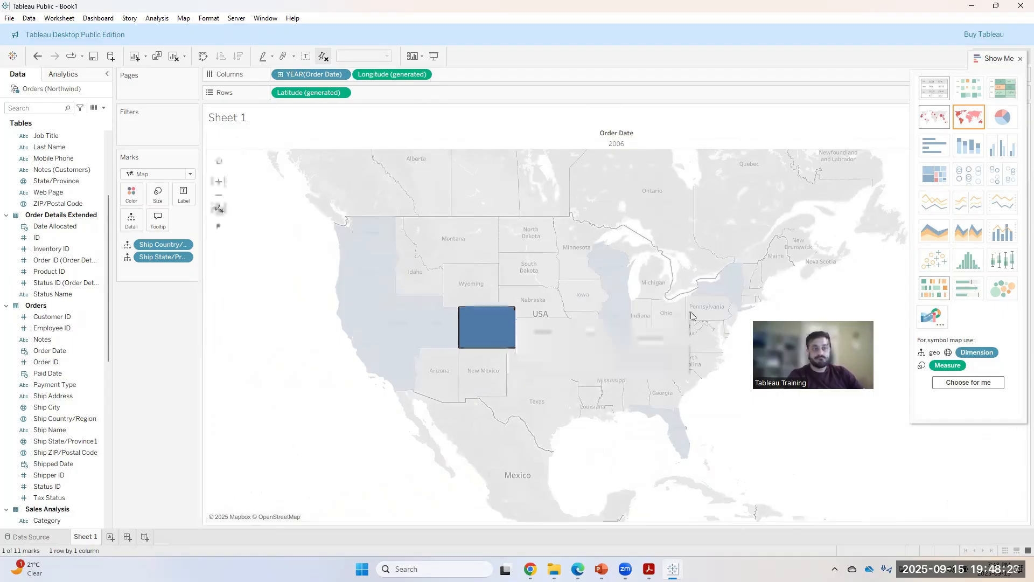
click(722, 292)
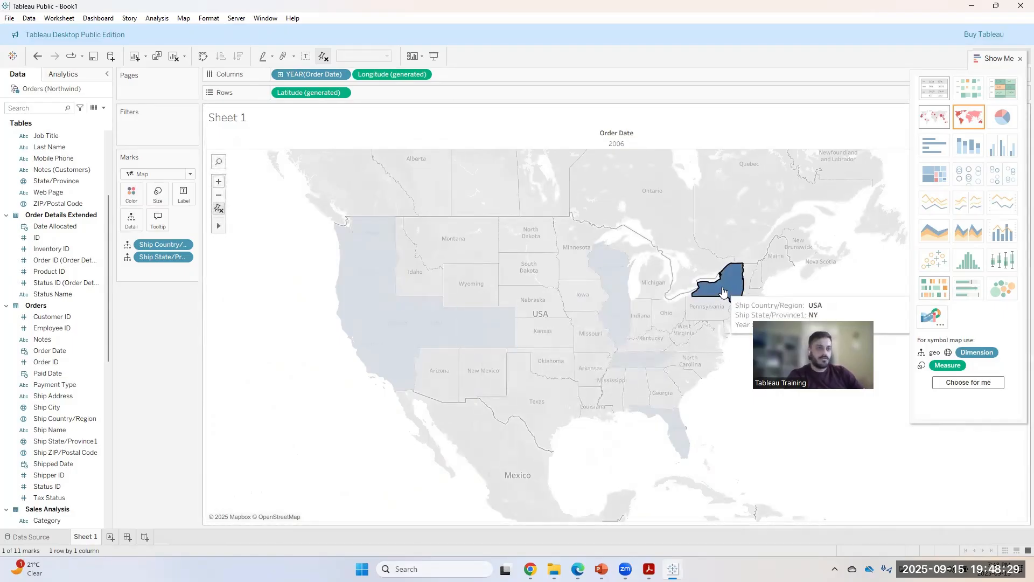
click(514, 440)
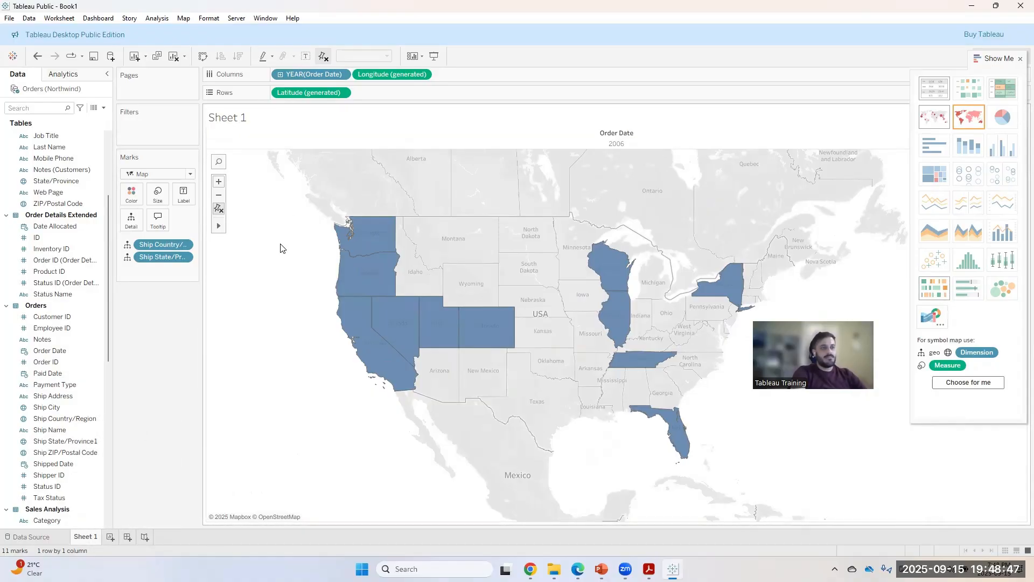
- Replace the sheet name placeholder in the worksheet title with "Order Dates by State"
double_click(226, 116)
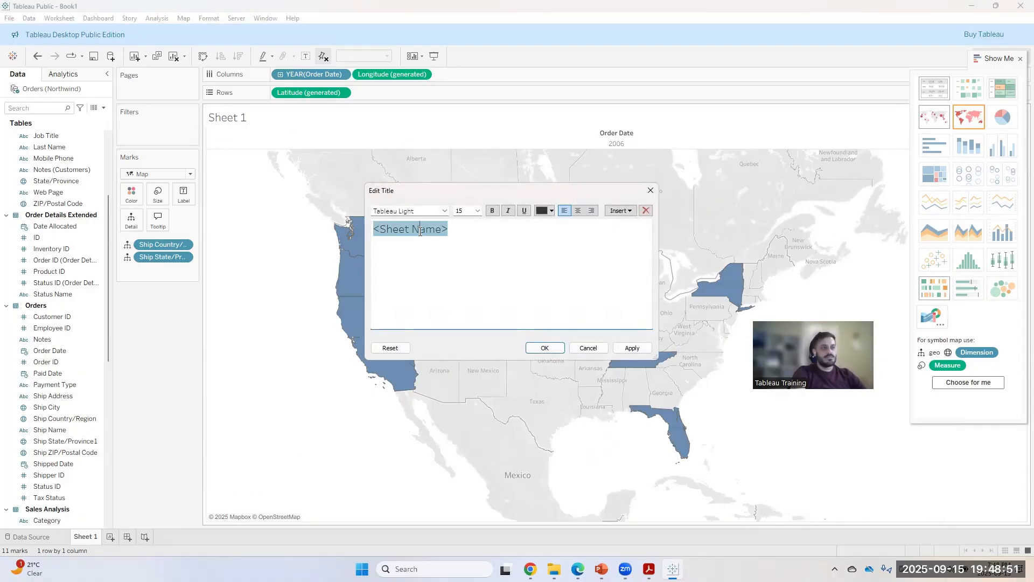
triple_click(446, 229)
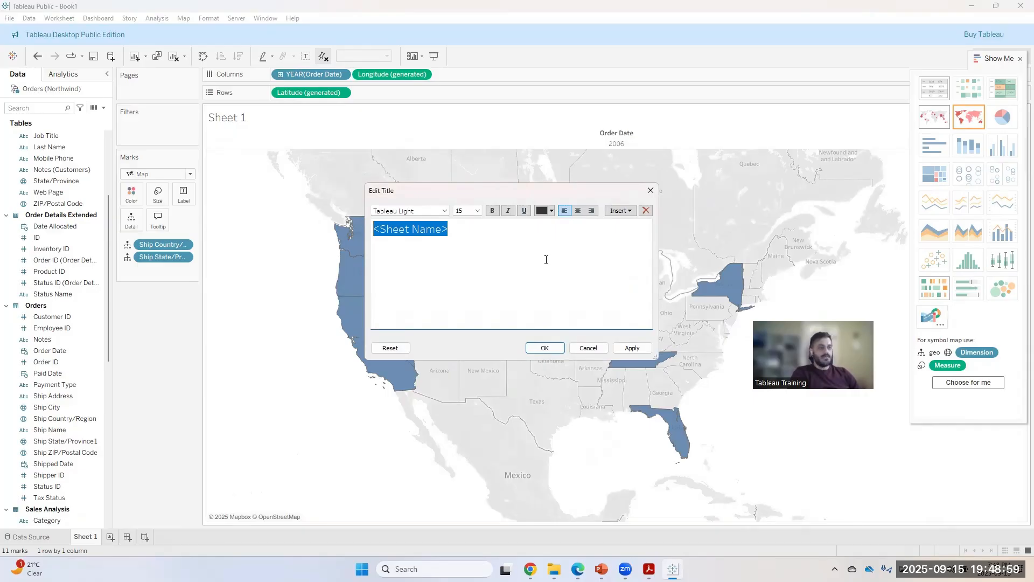
key(Caps_Lock)
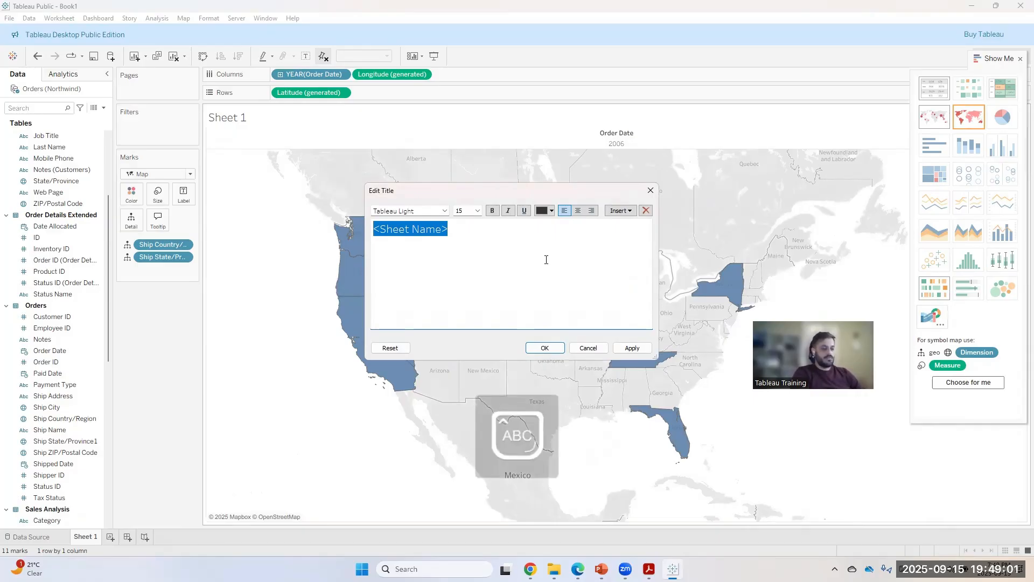
text(O)
key(Caps_Lock)
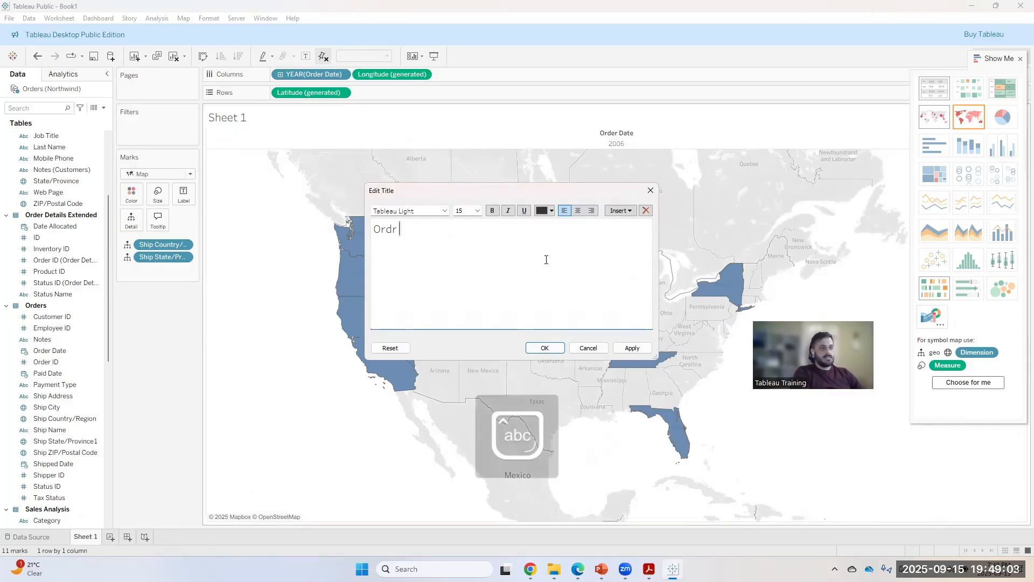
text(rder Dates by)
key(Caps_Lock)
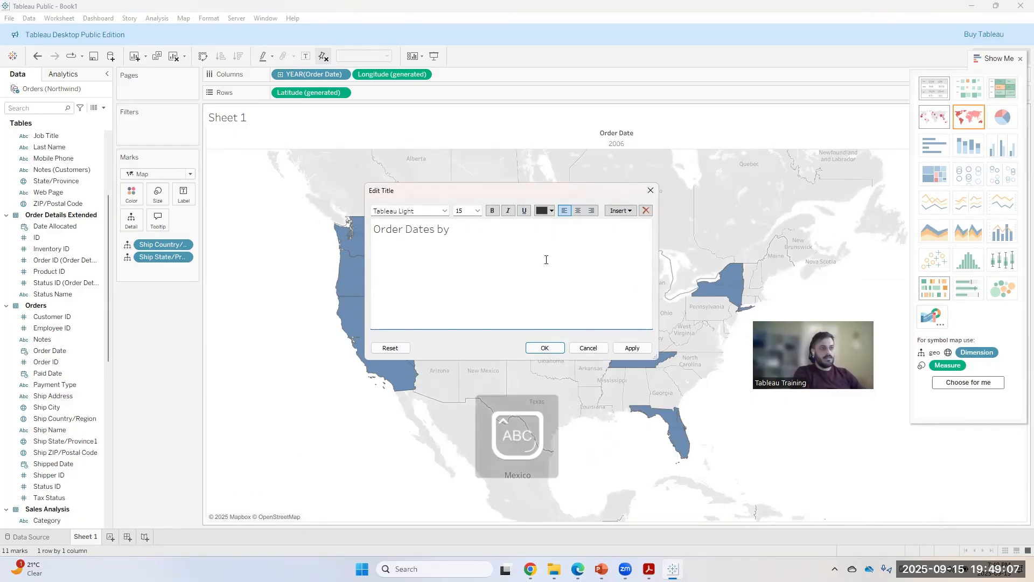
text(tes by S)
key(Caps_Lock)
text(t)
key(BackSpace)
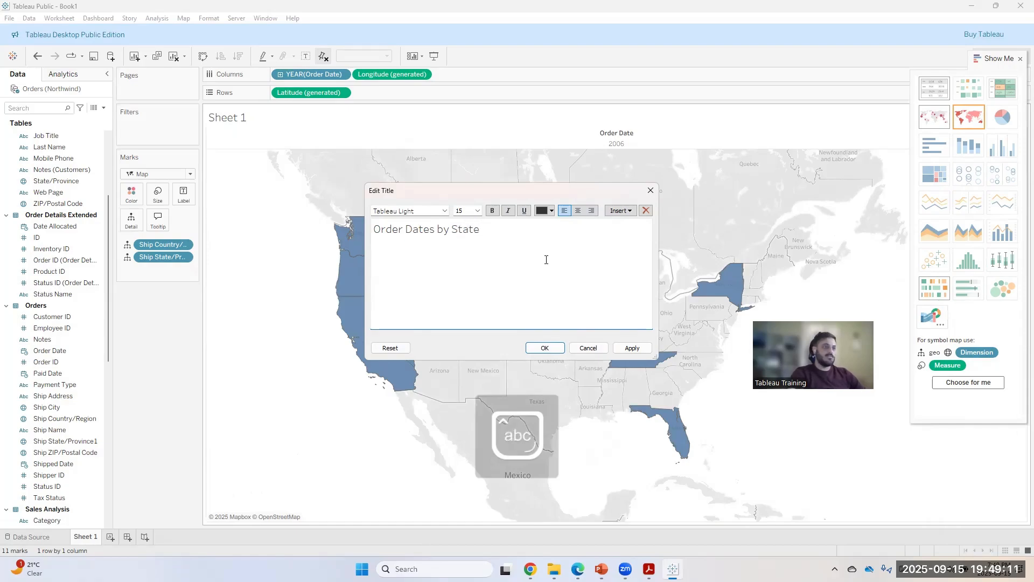
- Make the worksheet title text "Order Dates by State" bold and center it
drag(480, 230, 378, 225)
click(374, 229)
drag(441, 230, 509, 229)
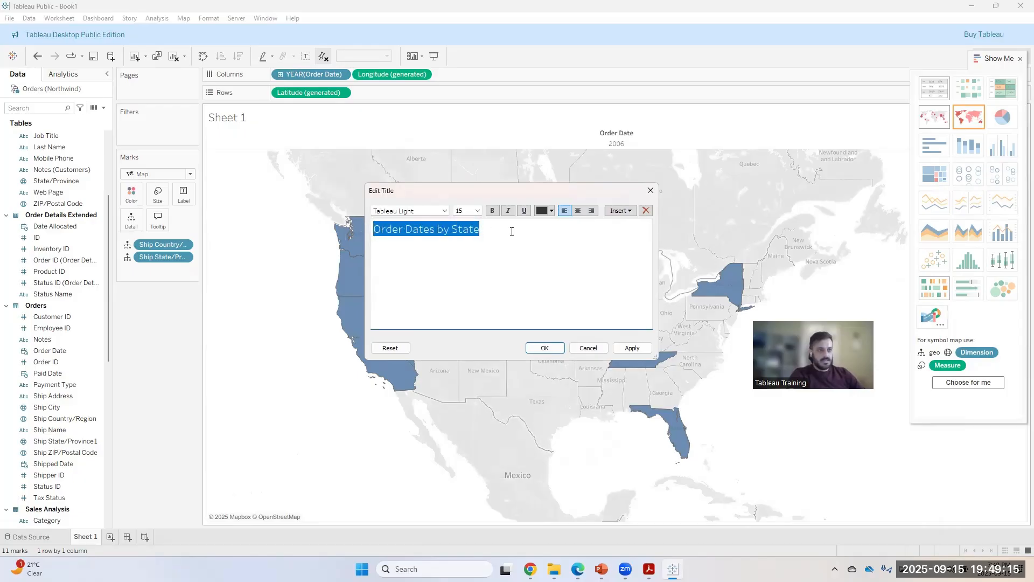
click(492, 211)
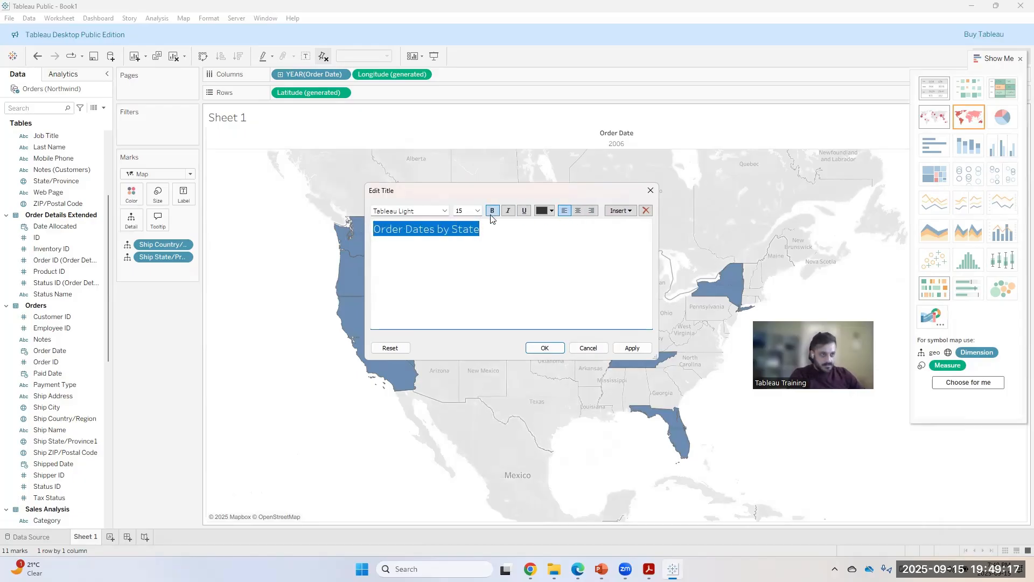
click(430, 211)
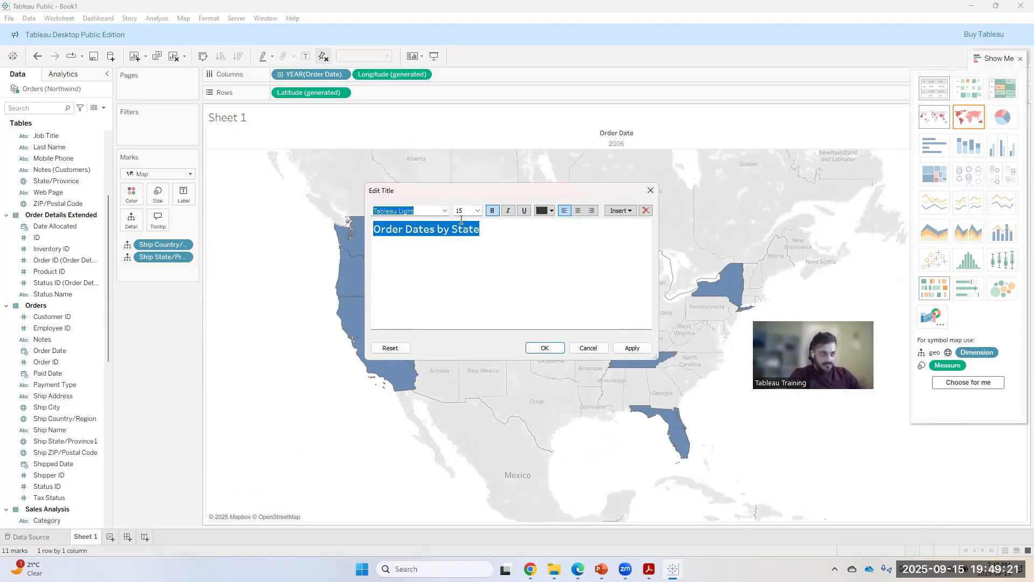
click(578, 215)
click(531, 237)
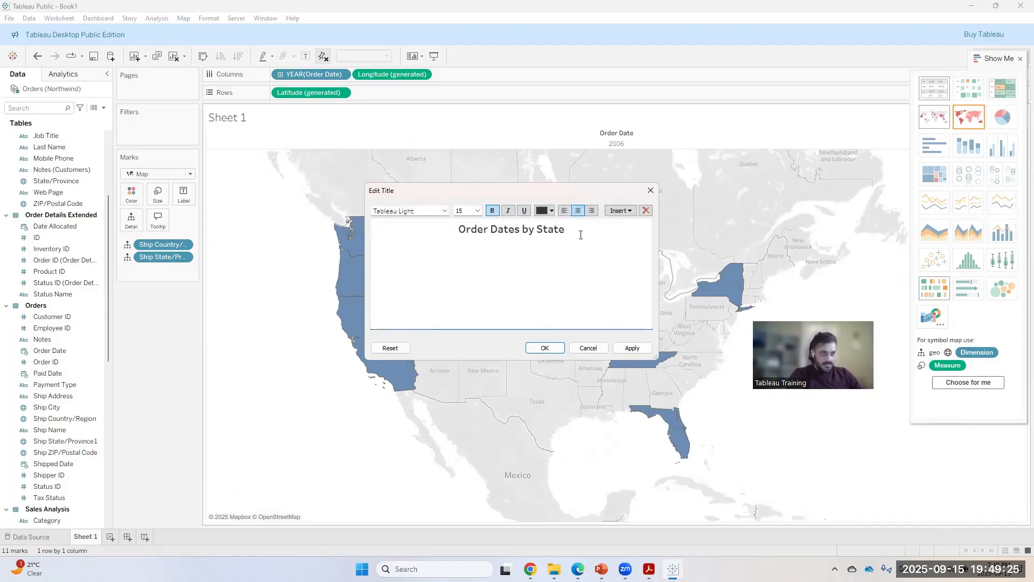
- Color the worksheet title text green and apply the title formatting
drag(580, 235, 456, 233)
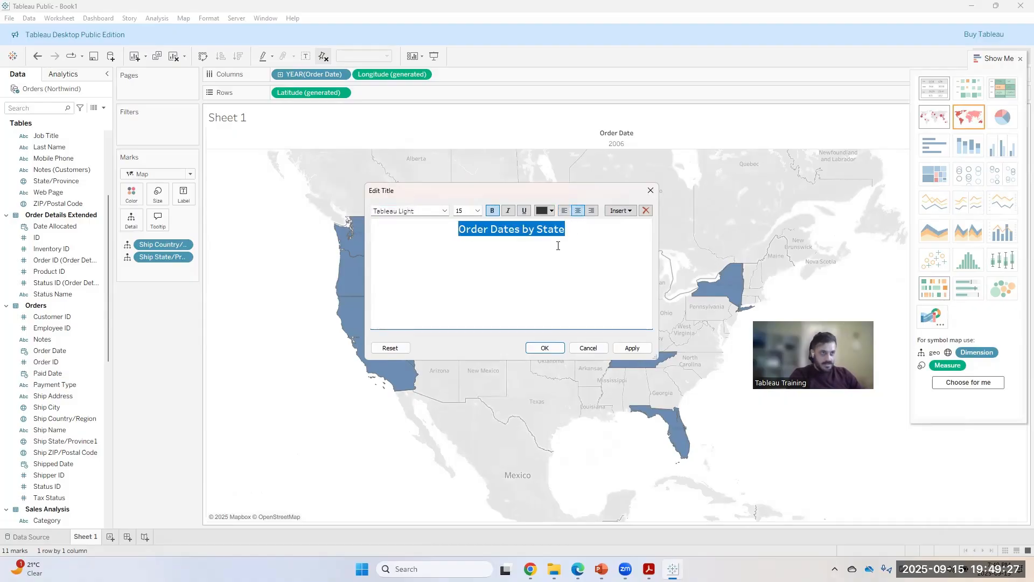
click(545, 212)
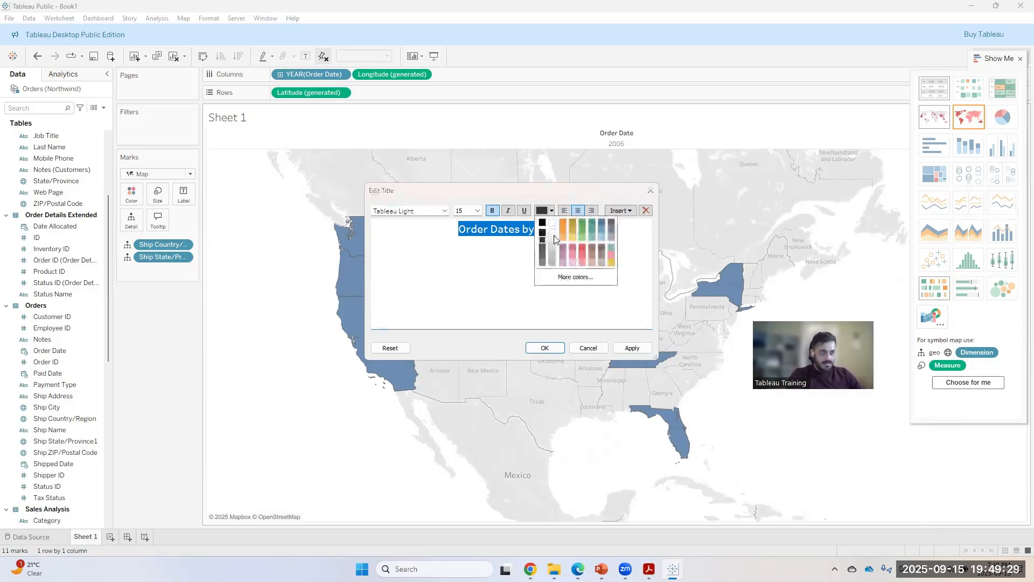
click(585, 224)
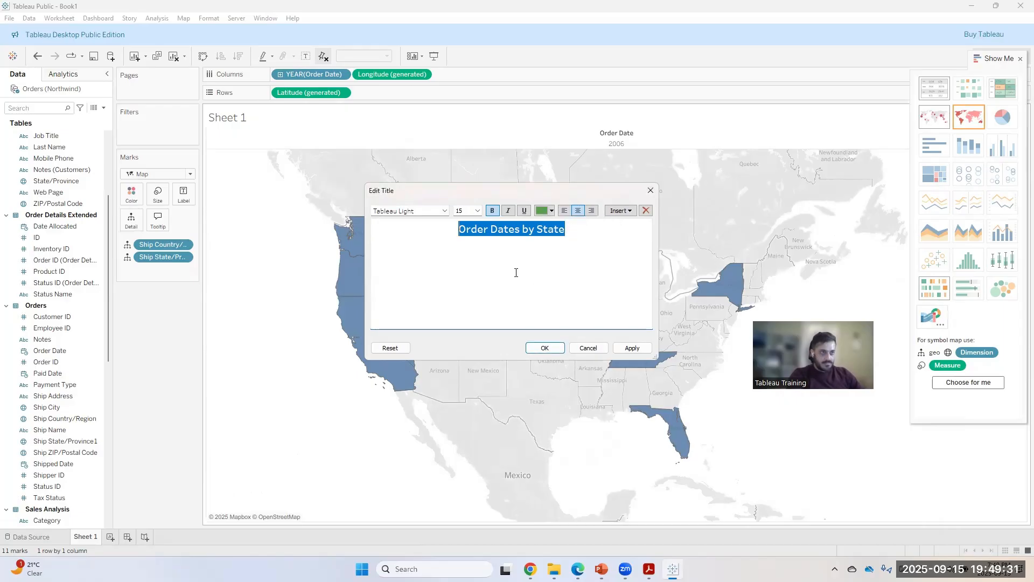
click(515, 270)
key(ctrl+a)
click(627, 350)
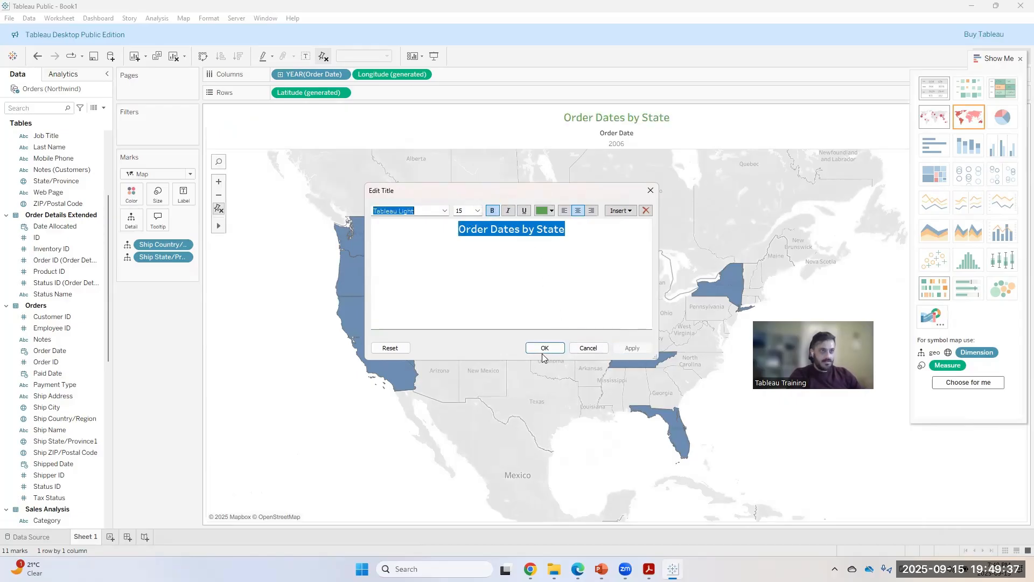
click(545, 345)
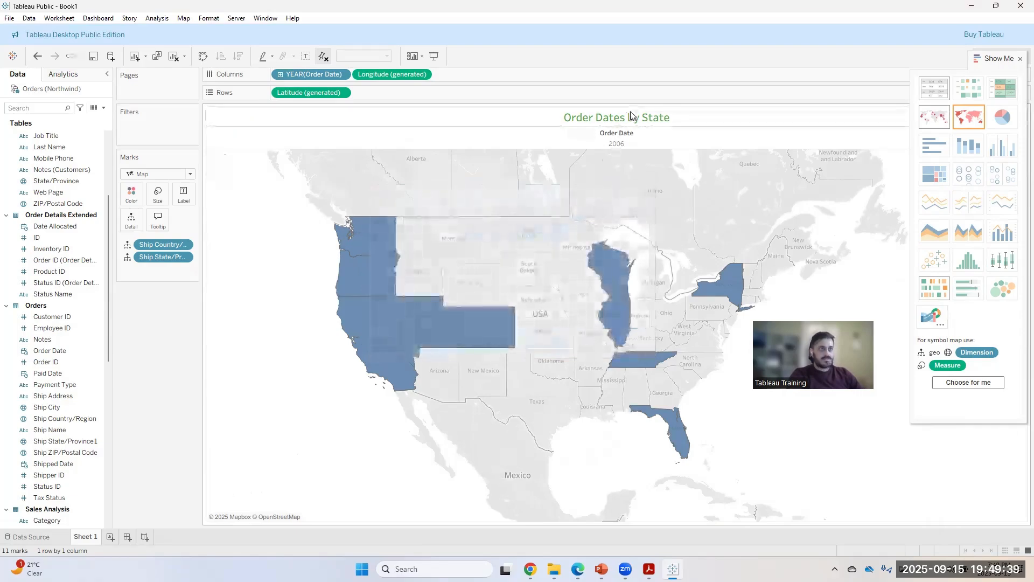
- Change the worksheet title's text color to black and apply it
double_click(632, 116)
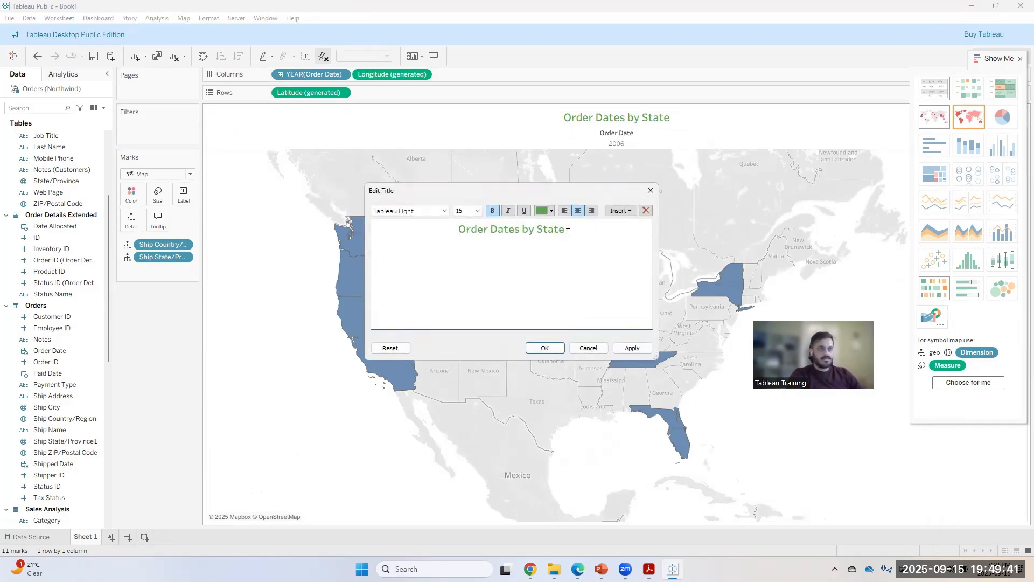
drag(568, 233, 450, 233)
click(546, 211)
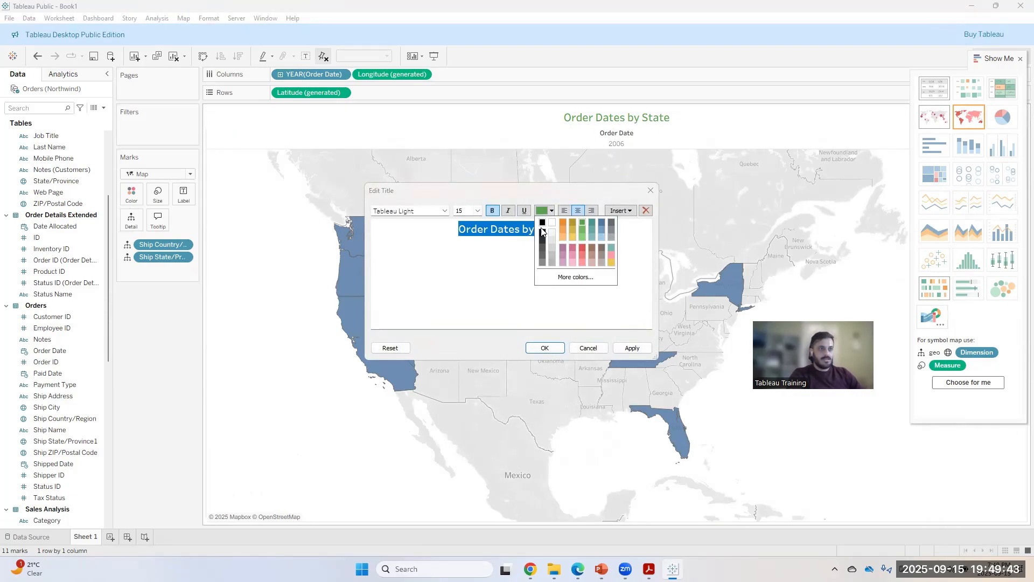
click(542, 223)
click(571, 287)
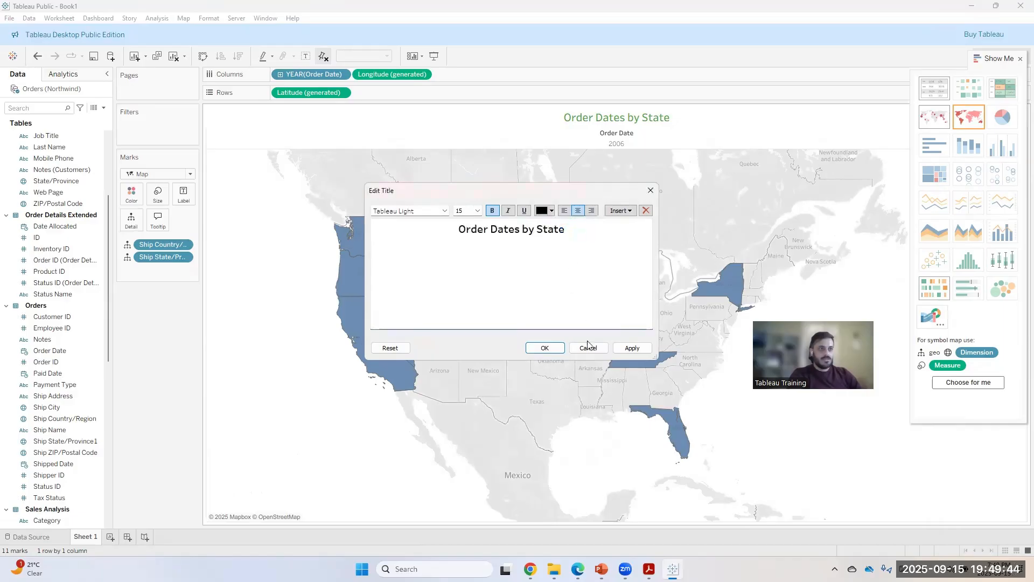
click(626, 348)
click(533, 347)
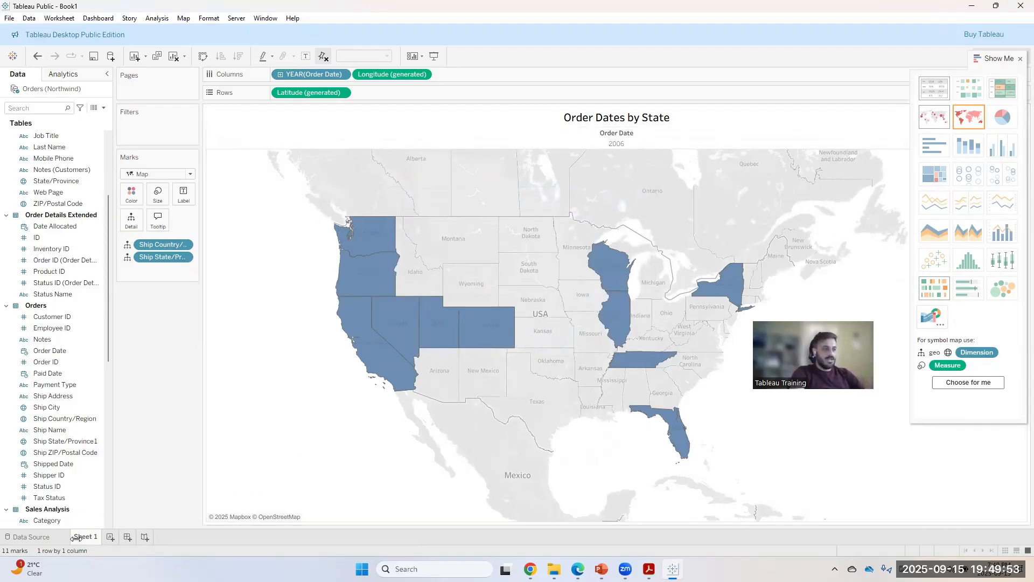
- Rename the Sheet 1 worksheet as "Order date by States"
mouse_move(78, 537)
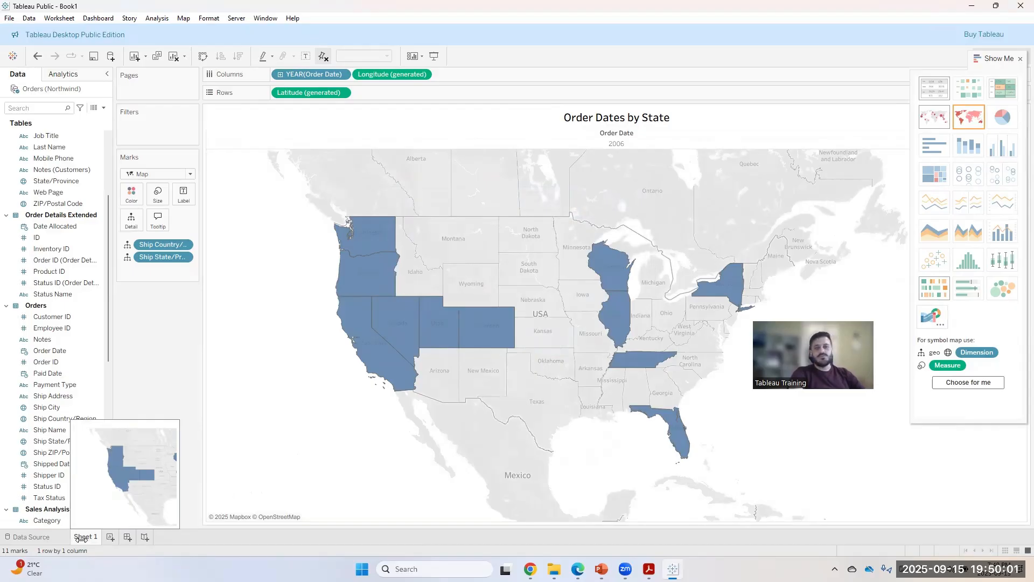
right_click(80, 538)
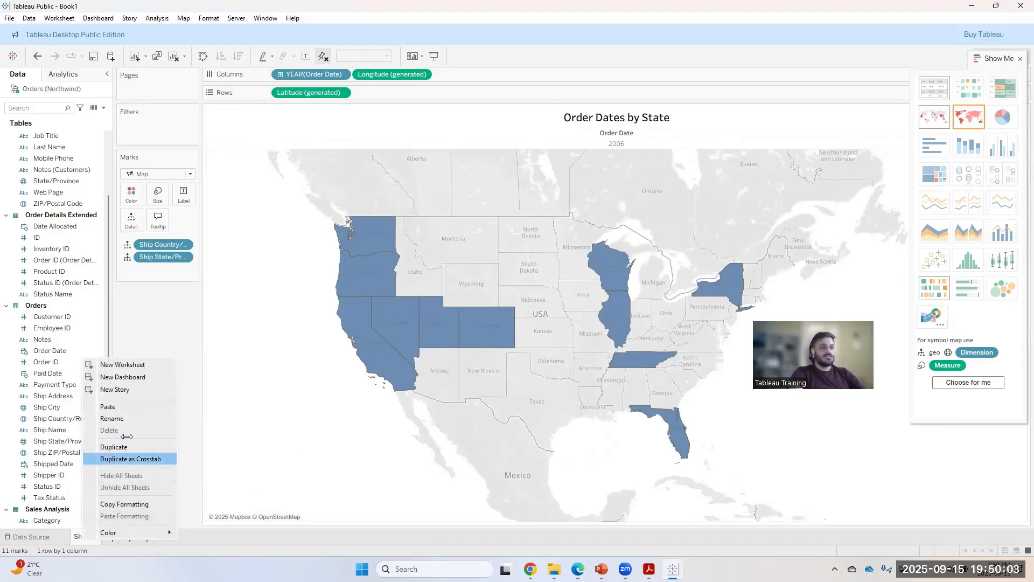
click(135, 417)
key(Caps_Lock)
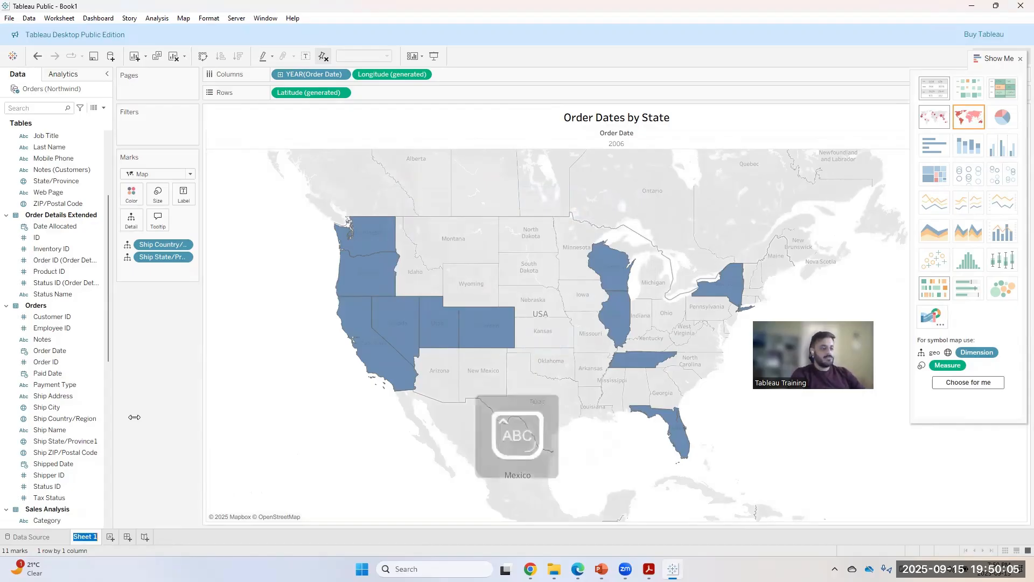
text(O)
key(Caps_Lock)
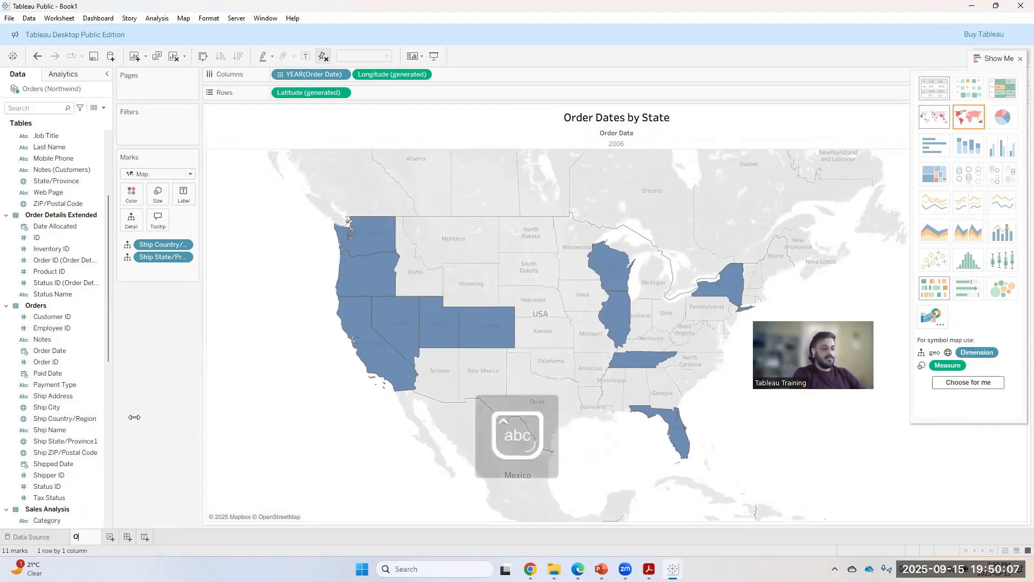
text(rder dar)
key(BackSpace)
text(te by)
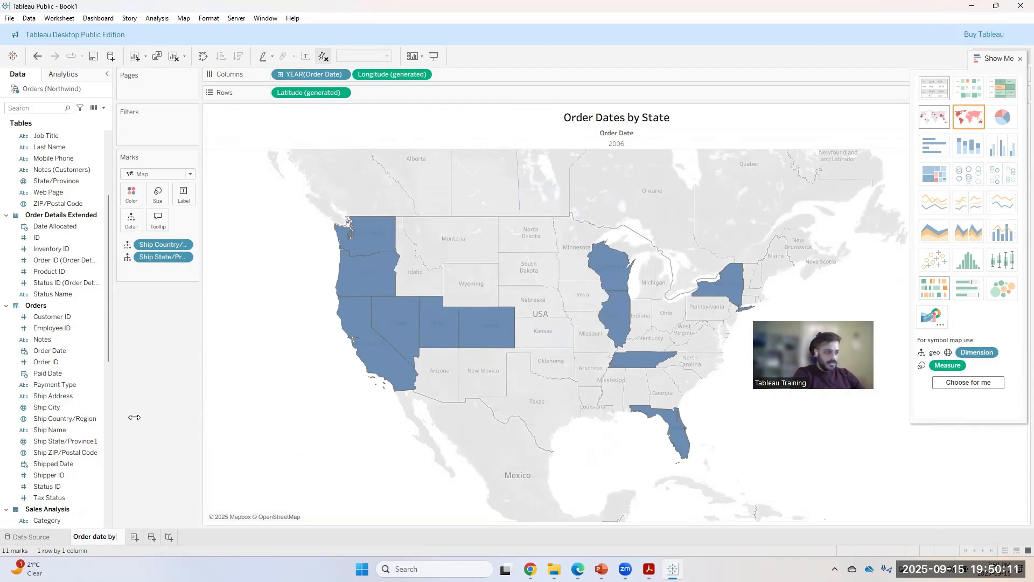
key(Caps_Lock)
text(S)
key(Caps_Lock)
text(tates)
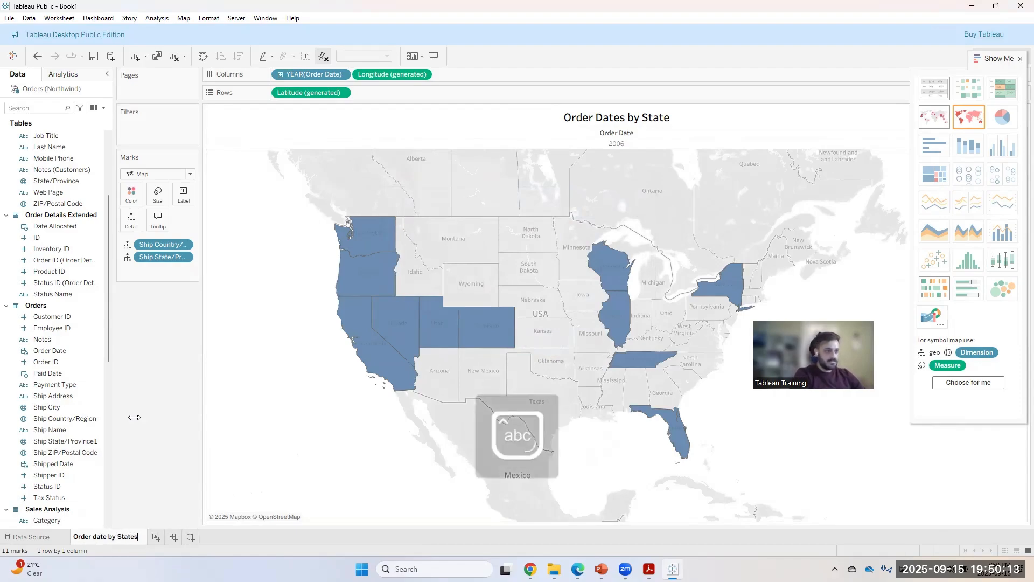
key(Return)
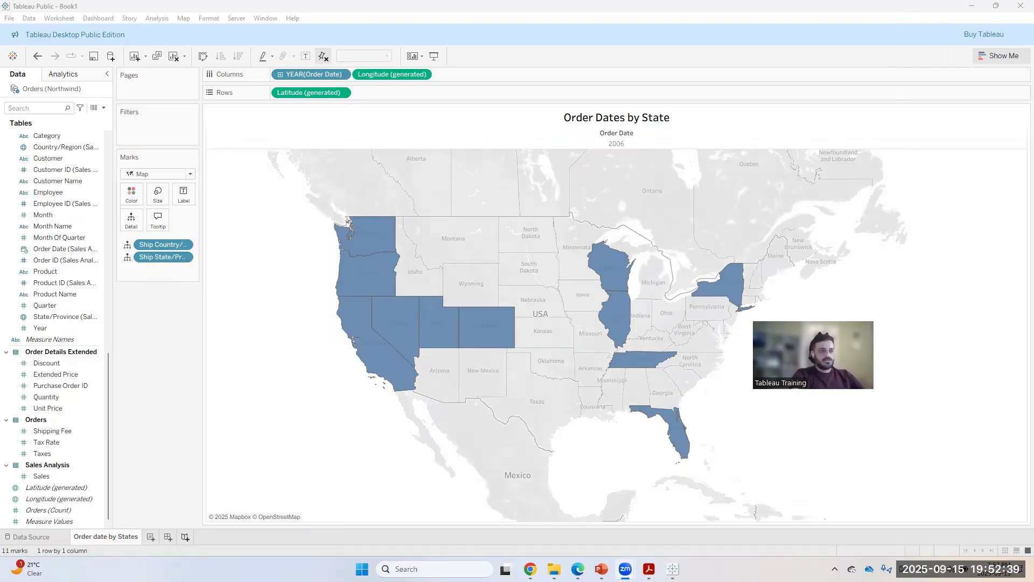
- Rename the map worksheet as "Order Map"
right_click(114, 538)
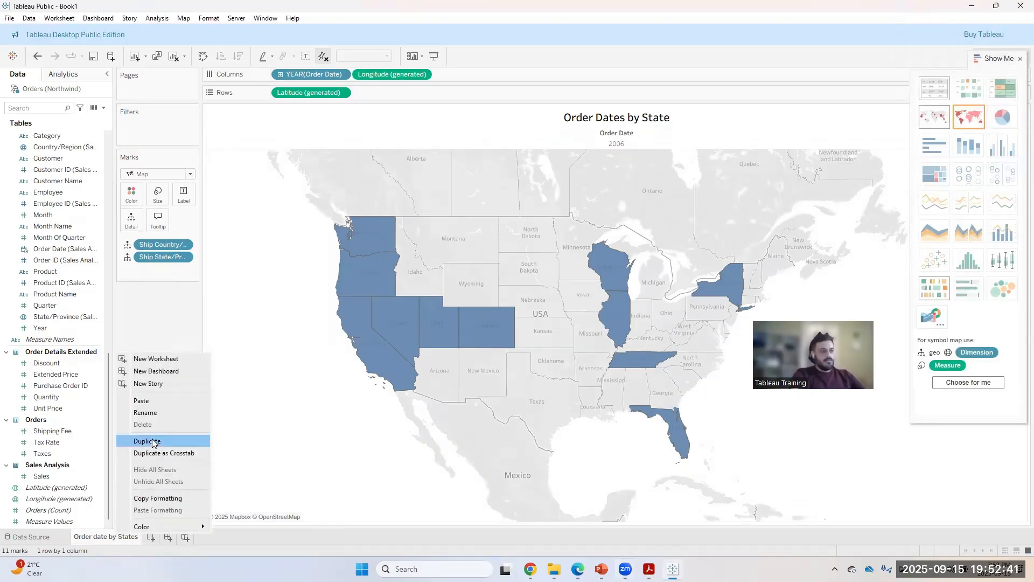
click(161, 414)
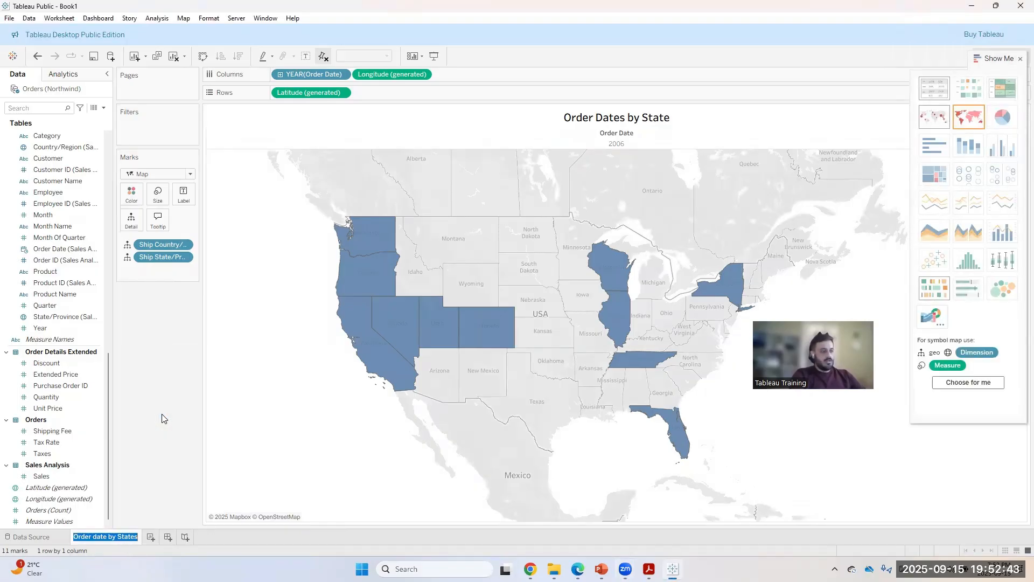
key(Caps_Lock)
text(O)
key(Caps_Lock)
text(rder)
key(Caps_Lock)
text(MAP)
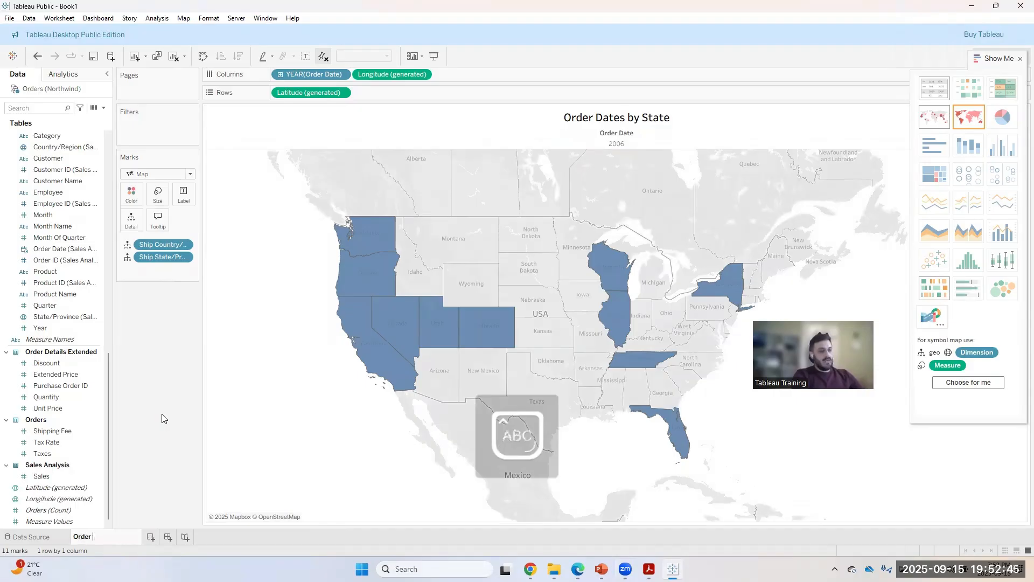
key(BackSpace)
key(Caps_Lock)
text(ap)
key(Return)
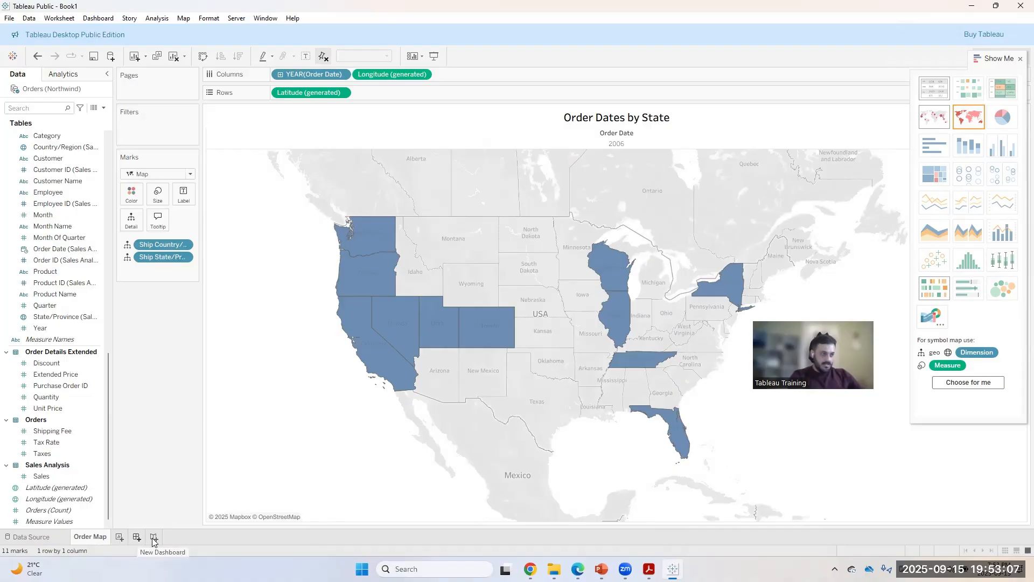
- Add a new blank worksheet, look back at the Order Map sheet, and return to the new one
click(121, 537)
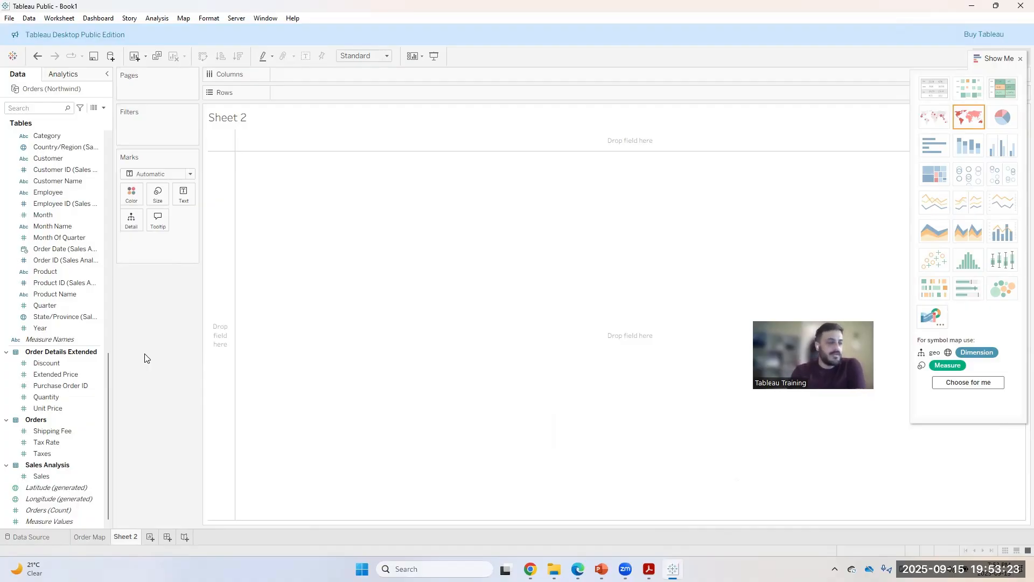
click(86, 537)
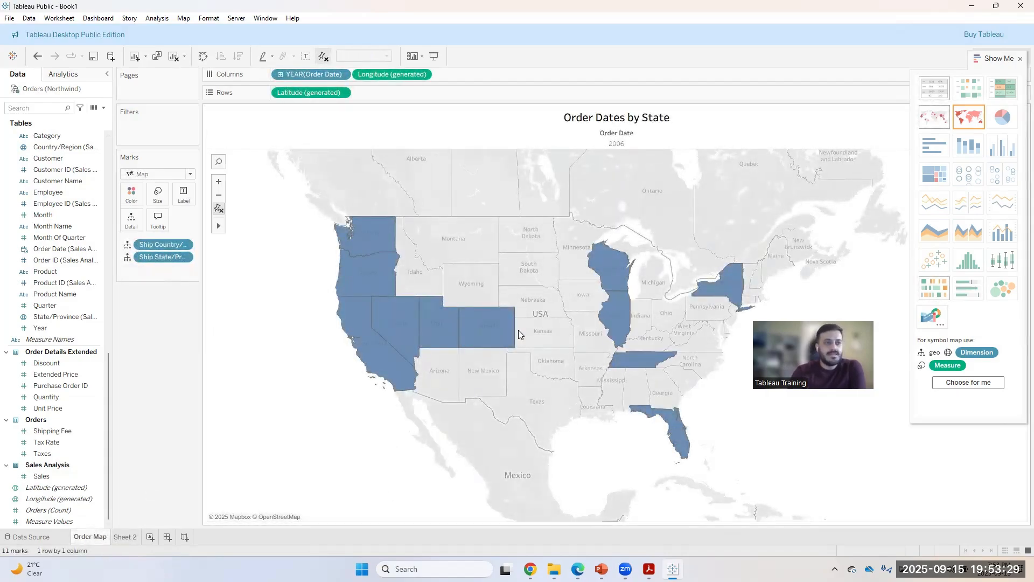
click(125, 537)
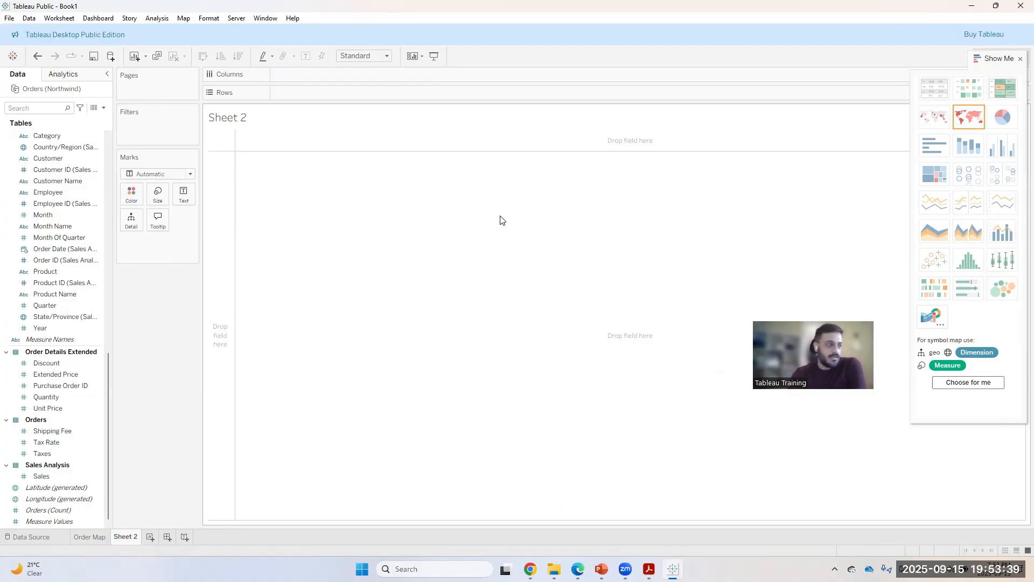
- Place Order Date from the Orders table on the columns of Sheet 2 and set it to Exact Date
scroll(47, 424, up, 2)
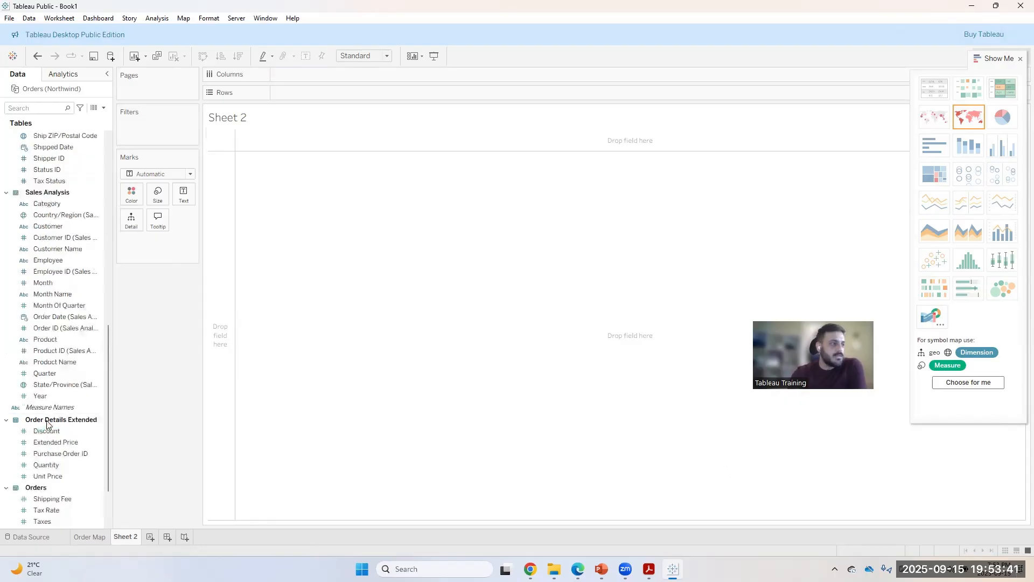
scroll(47, 425, up, 1)
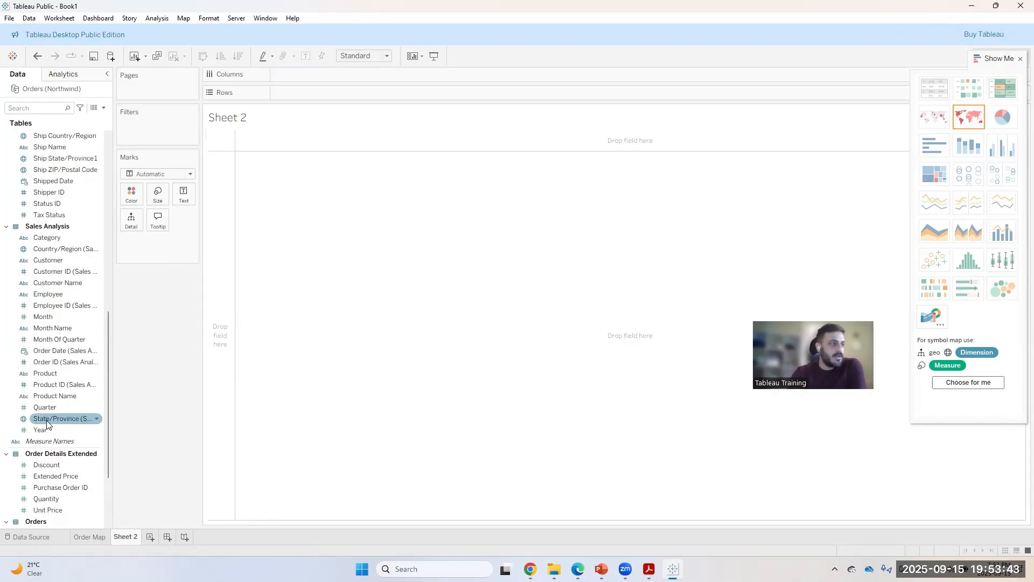
scroll(47, 424, up, 12)
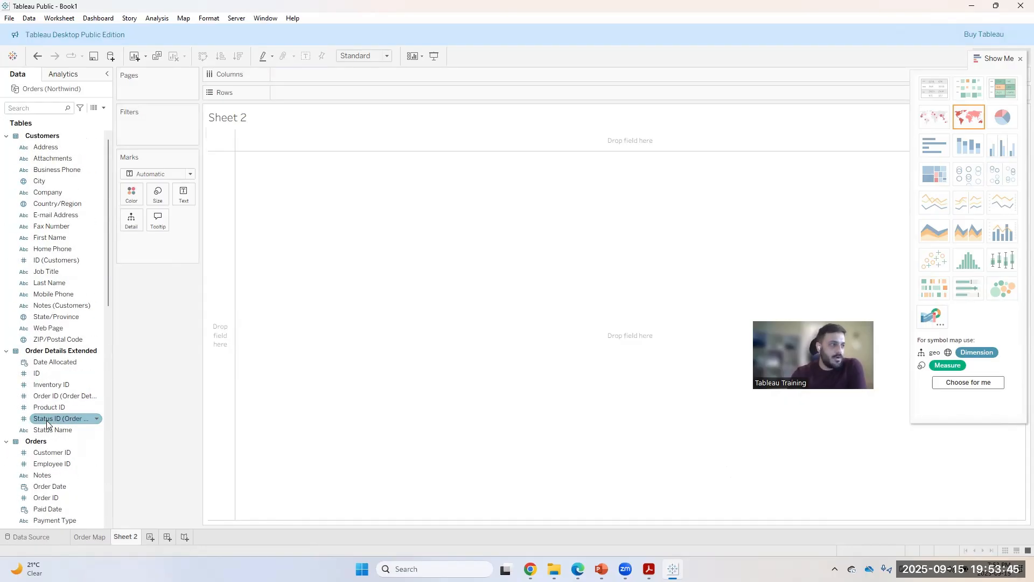
scroll(46, 424, down, 3)
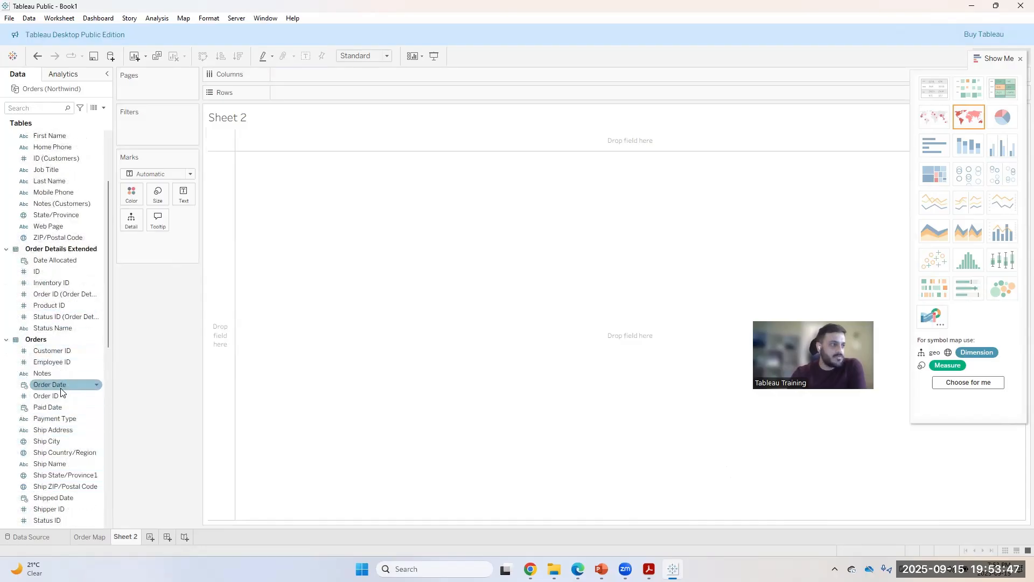
drag(61, 387, 315, 78)
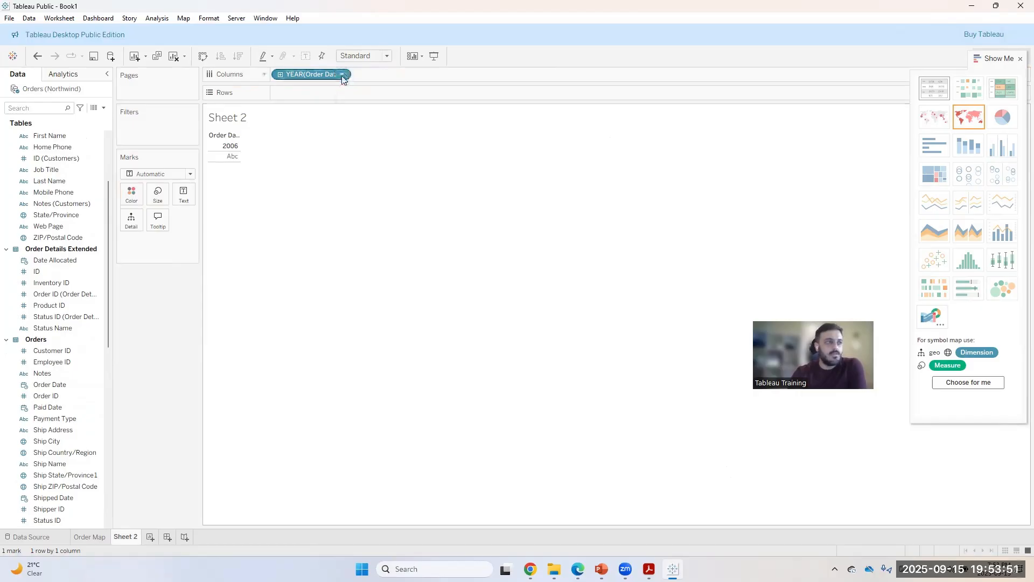
click(341, 75)
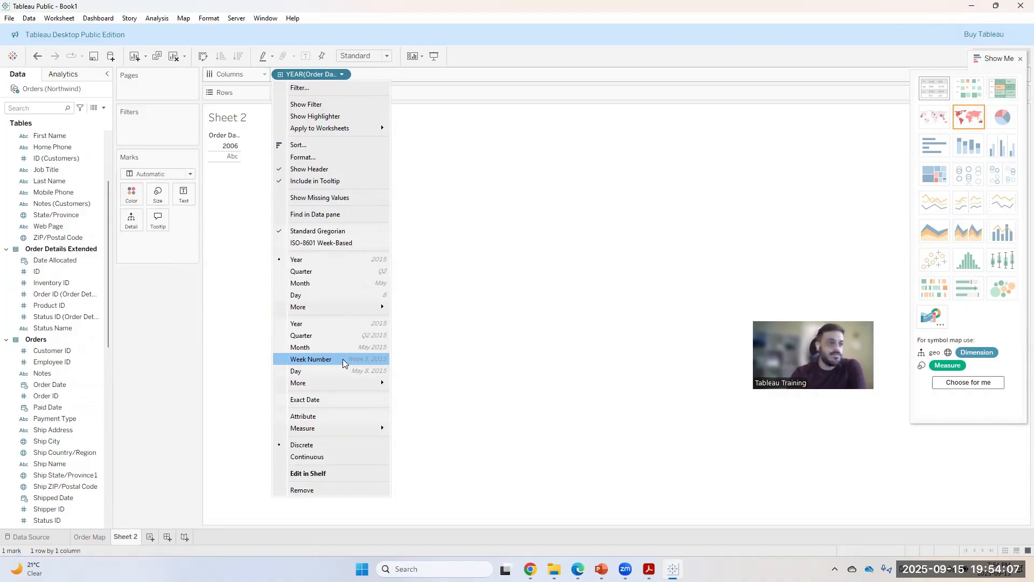
click(311, 399)
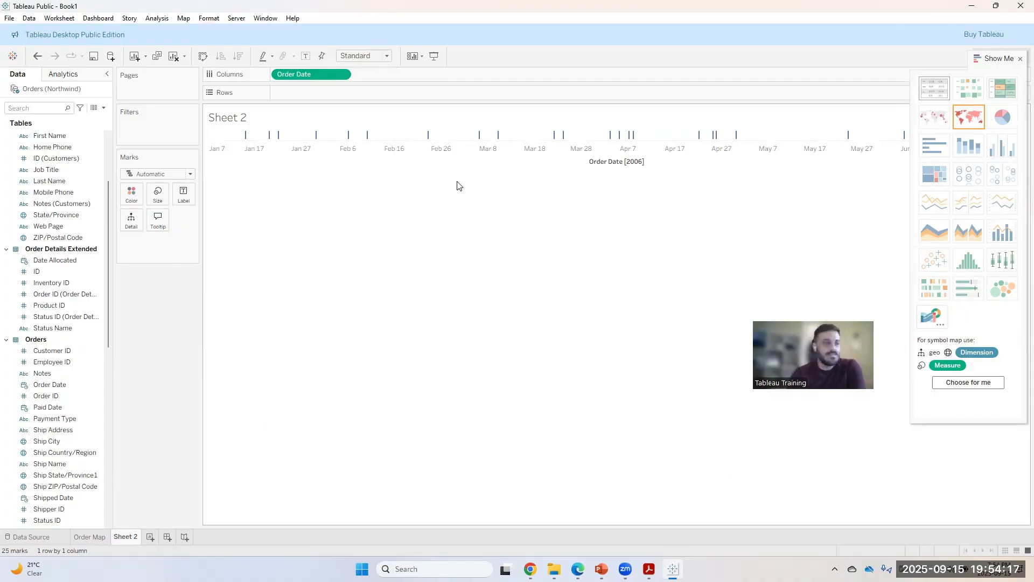
click(54, 362)
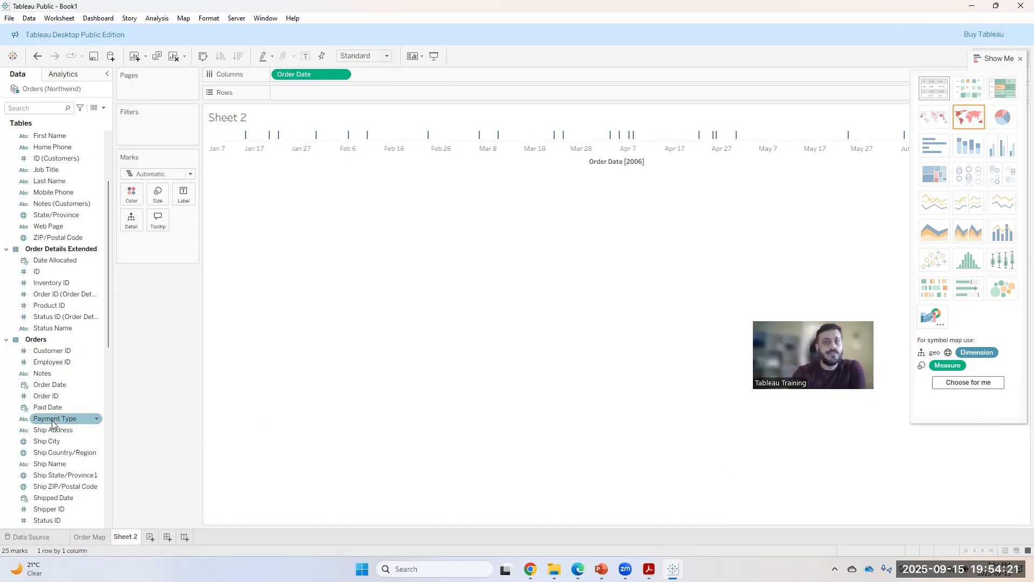
- Place Sales from the Sales Analysis table on the rows of Sheet 2 to plot sales over order dates
scroll(33, 419, down, 13)
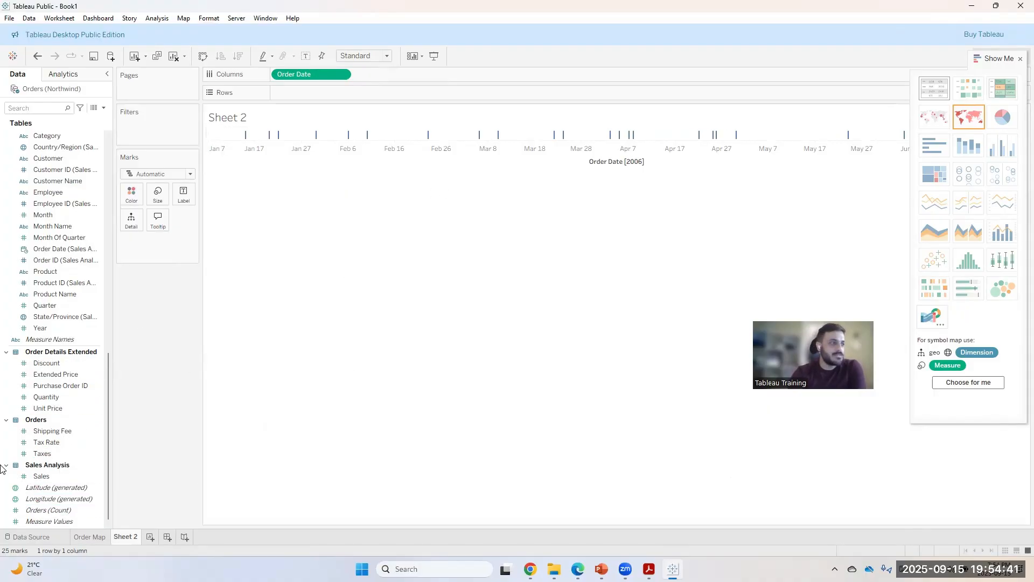
drag(52, 486, 327, 93)
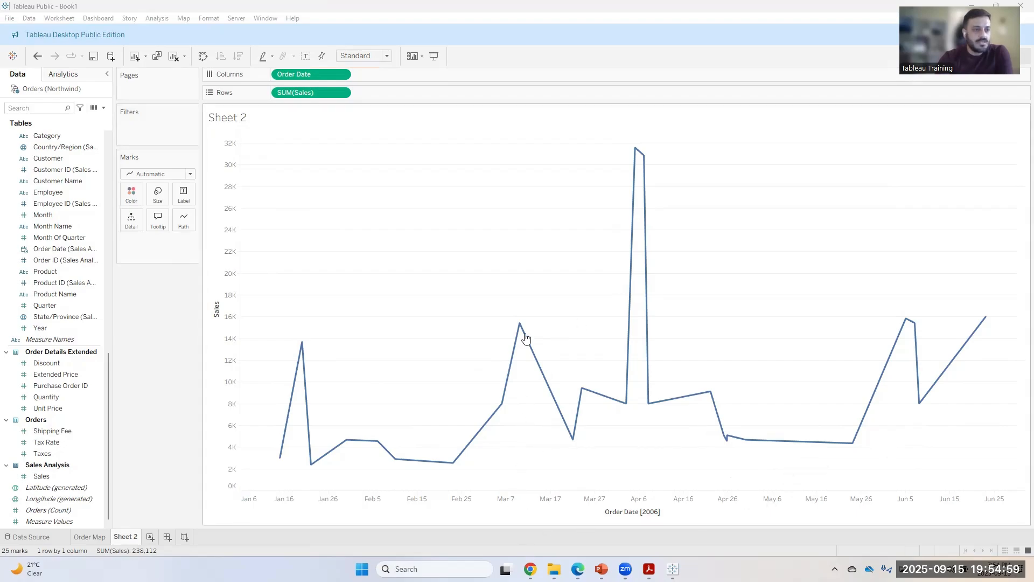
- Inspect the early March points and the April peak on the sales line, and hide the chart type suggestions
mouse_move(513, 334)
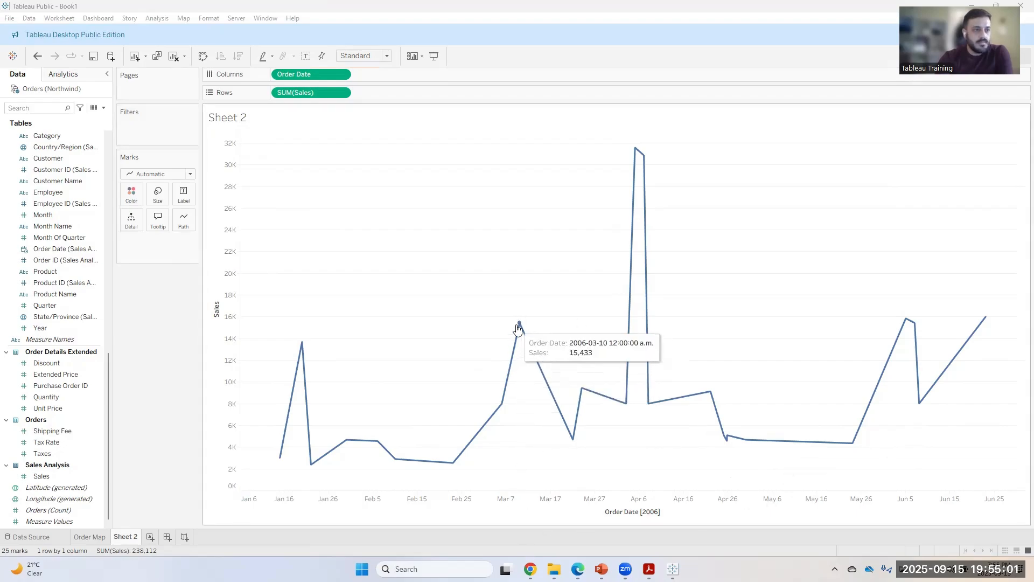
mouse_move(501, 406)
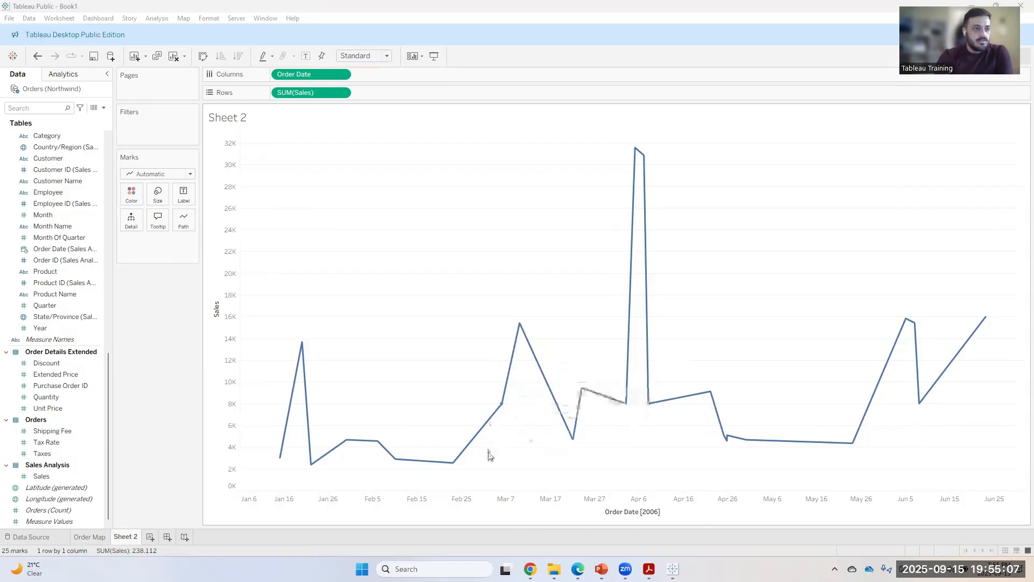
key(ctrl+1)
click(501, 405)
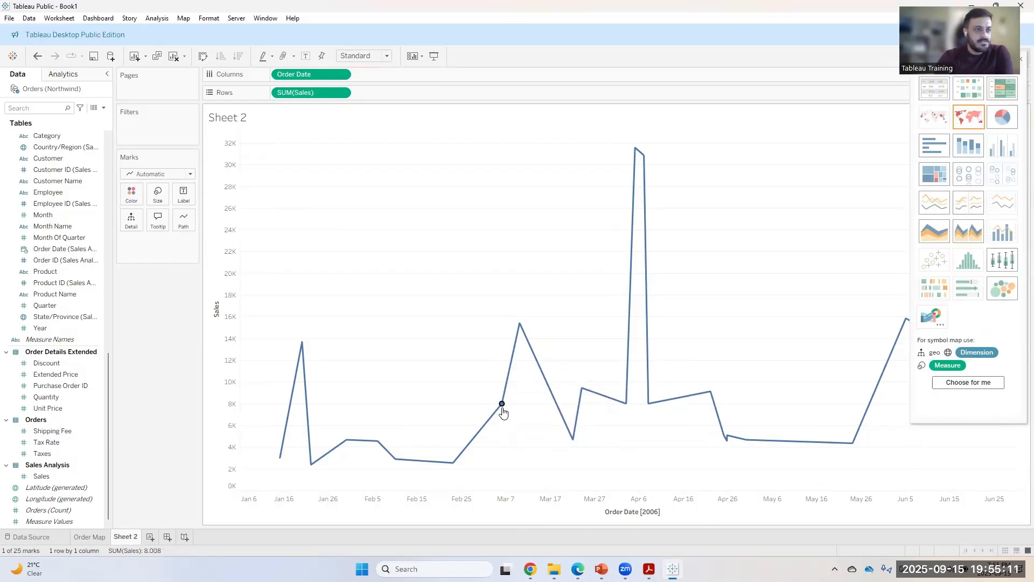
mouse_move(501, 406)
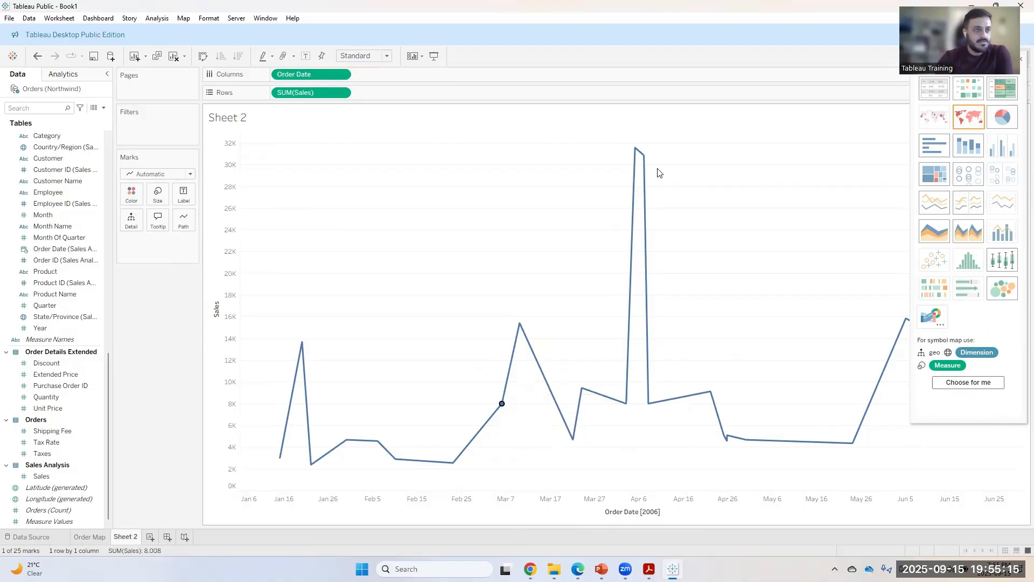
click(635, 149)
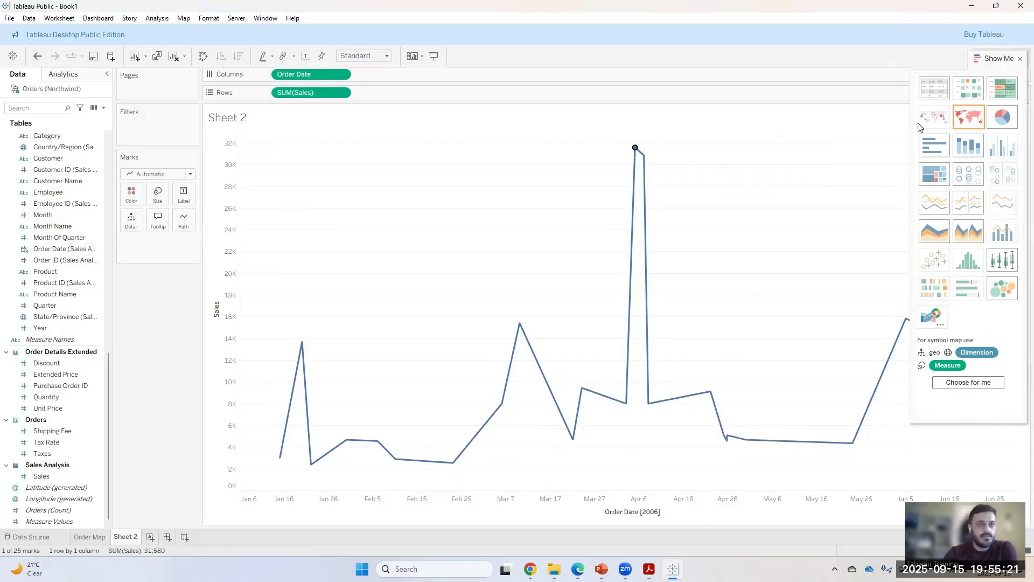
click(1019, 59)
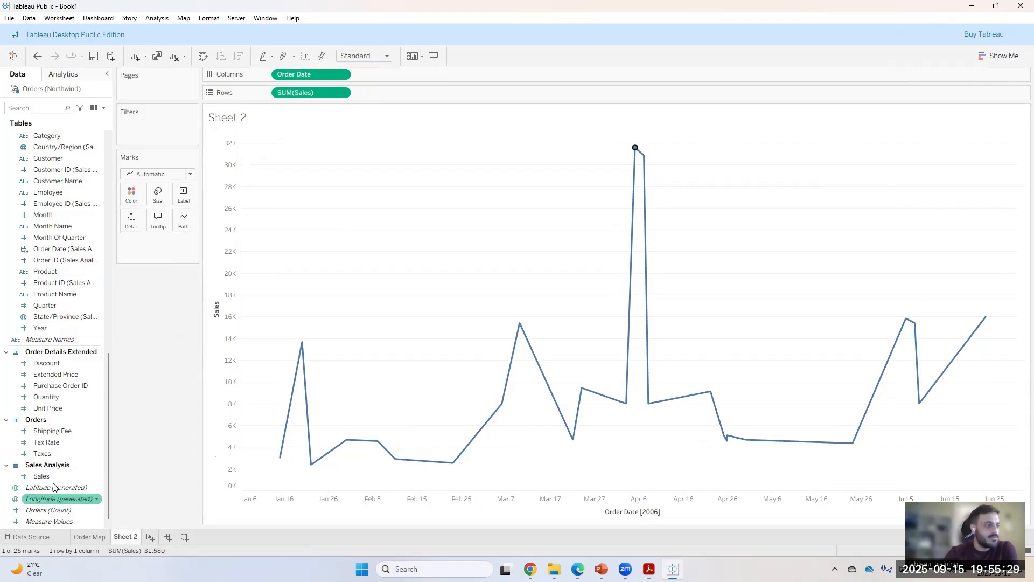
- Color the line by the Sales measure from the Sales Analysis table
mouse_move(42, 476)
mouse_down()
mouse_move(195, 241)
mouse_move(50, 479)
mouse_up()
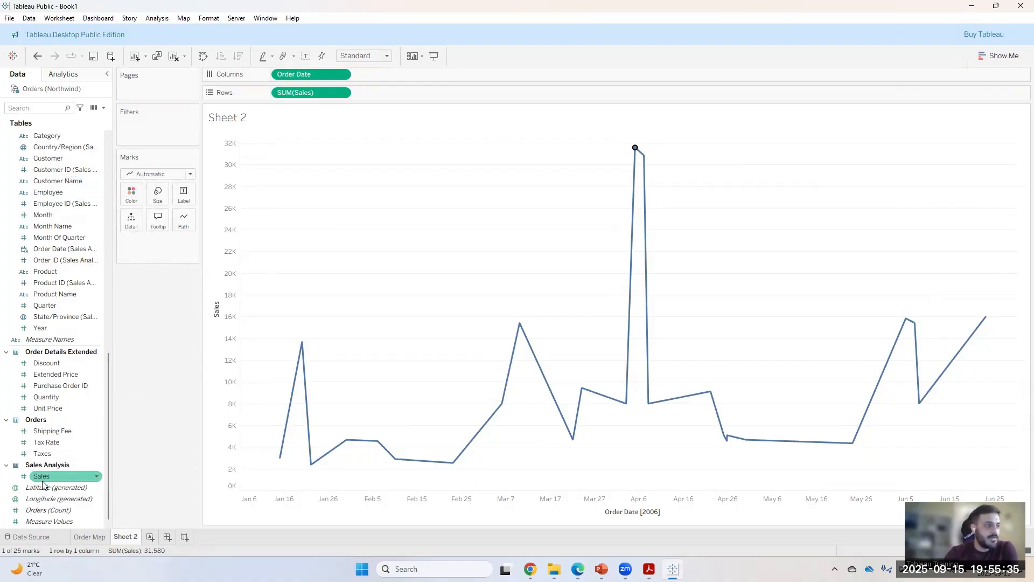
mouse_move(44, 485)
mouse_down()
mouse_move(156, 428)
mouse_move(177, 224)
mouse_move(138, 192)
mouse_move(134, 200)
mouse_up()
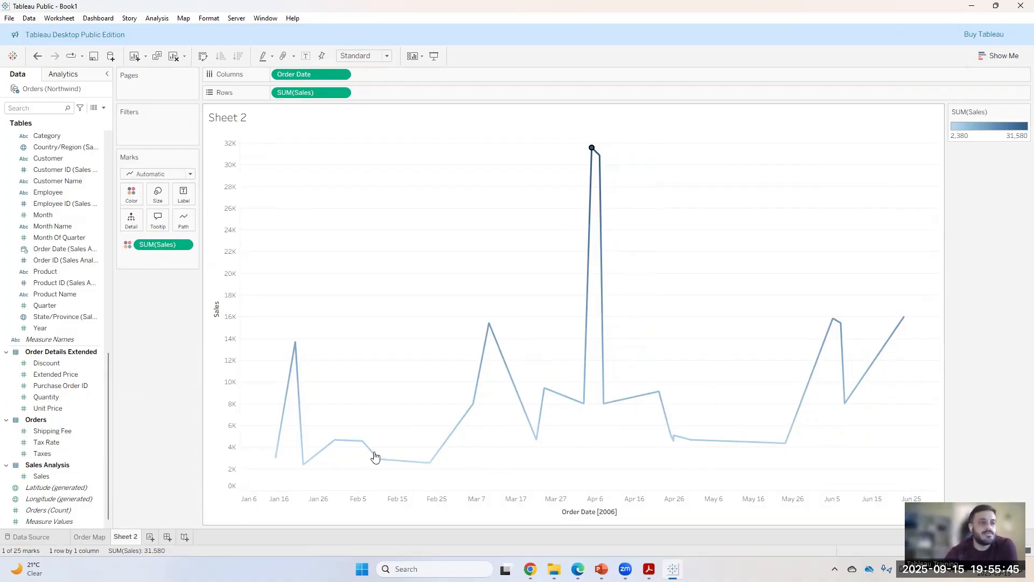
- Review the axis and pane format options of the SUM(Sales) color field without changing them
double_click(161, 246)
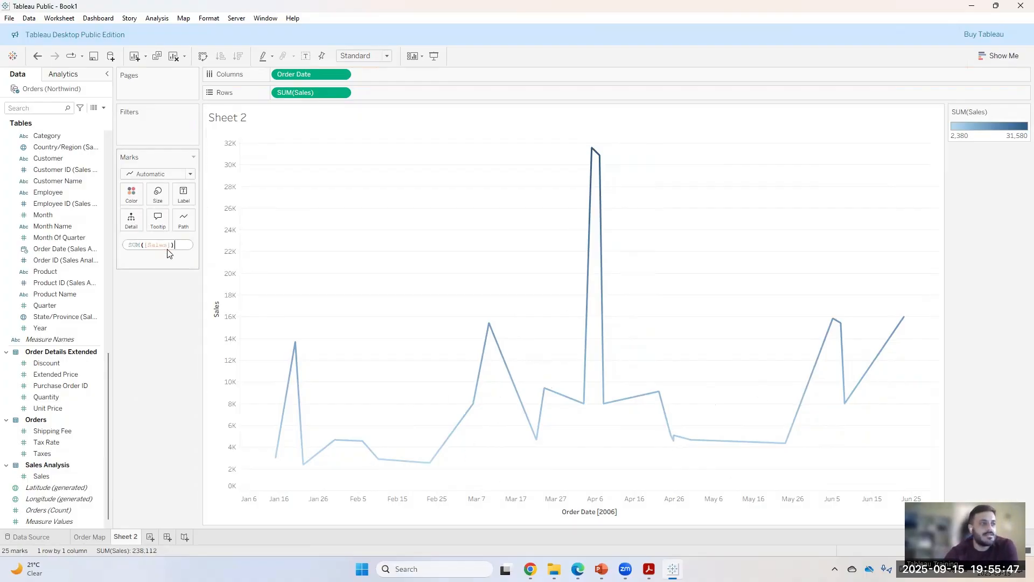
click(166, 281)
click(188, 246)
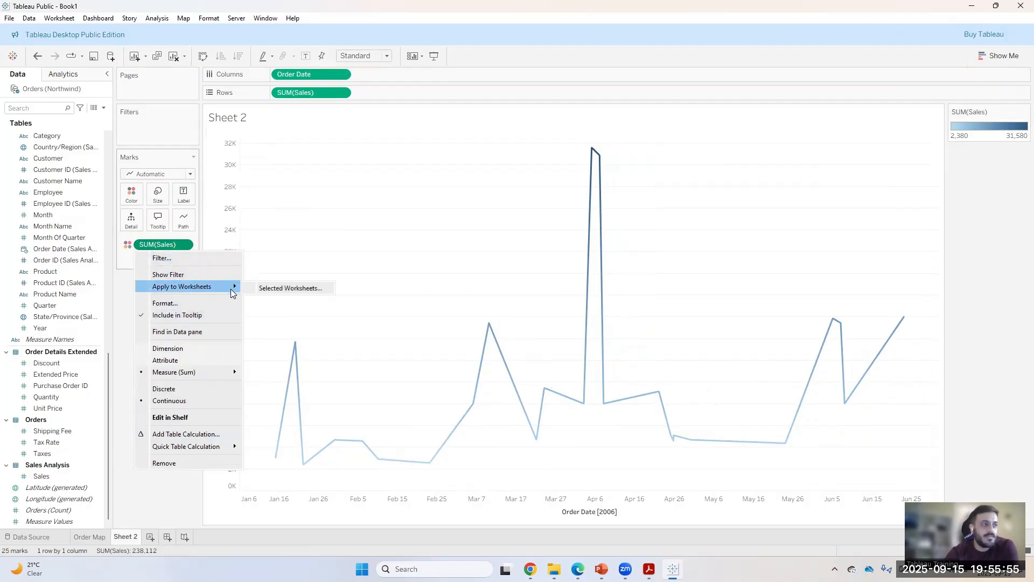
click(215, 303)
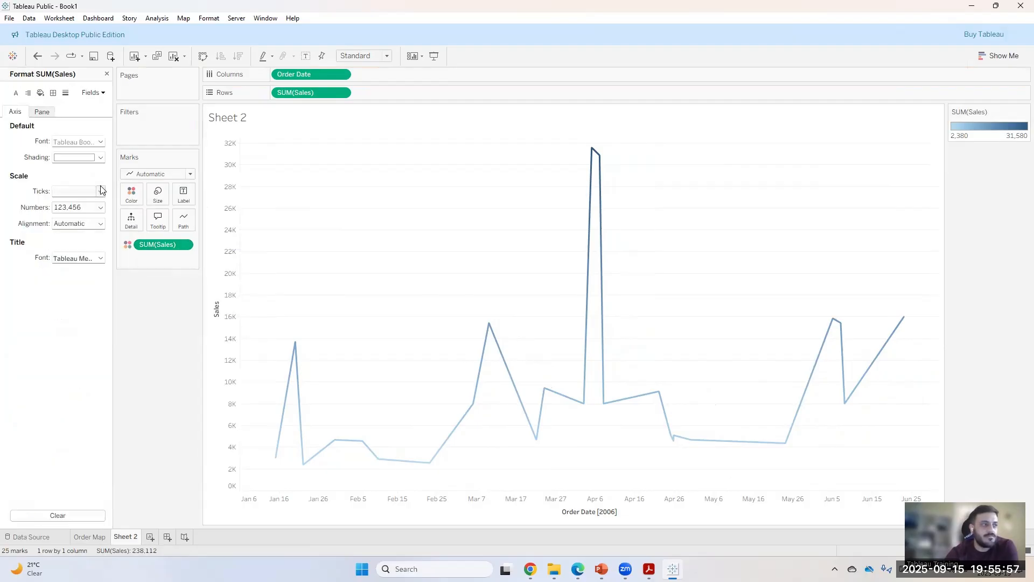
click(39, 112)
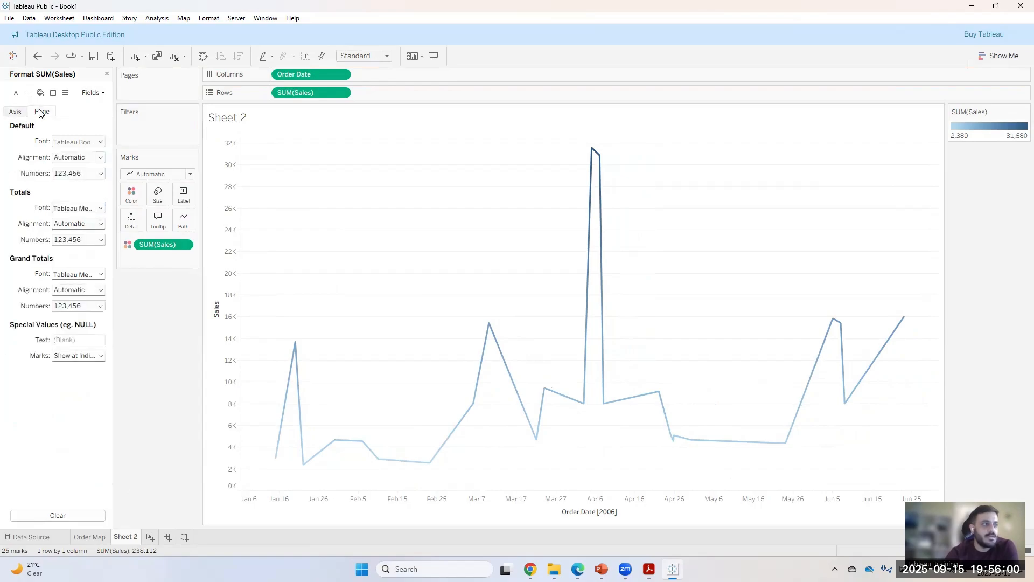
click(107, 75)
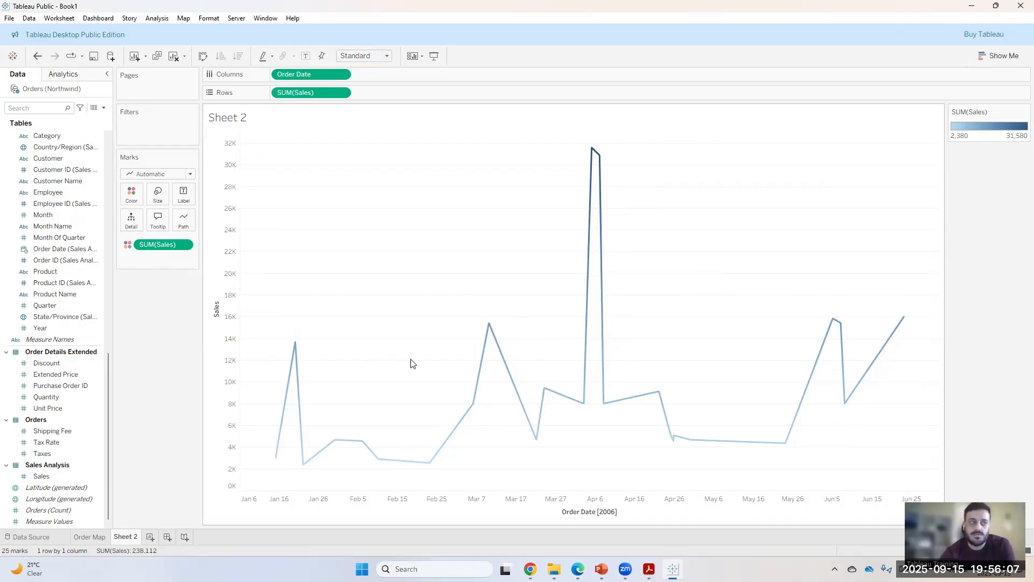
- Replace the sheet name placeholder in the Sheet 2 title with "Sales per Order date"
mouse_move(333, 451)
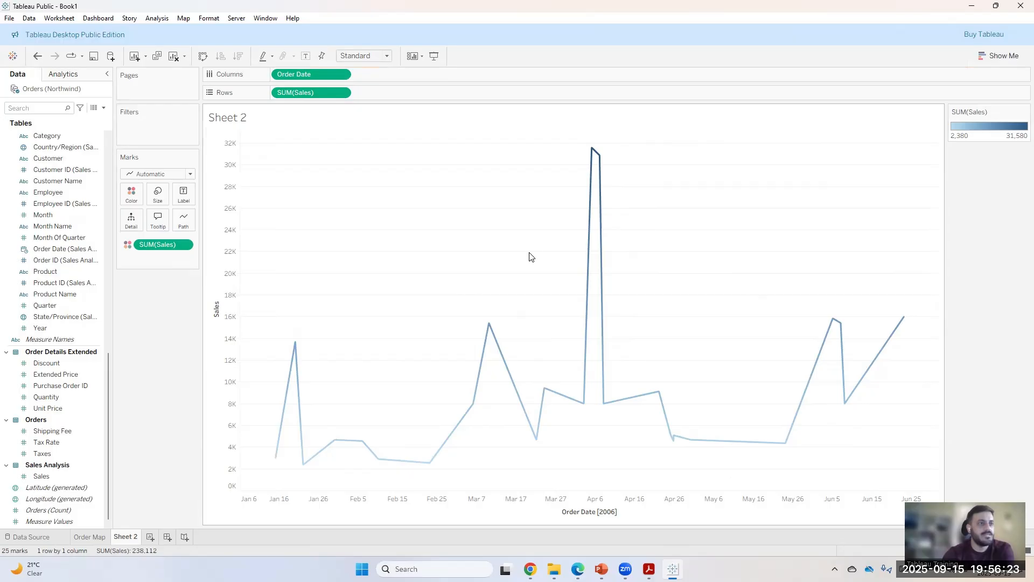
double_click(232, 118)
drag(449, 231, 346, 226)
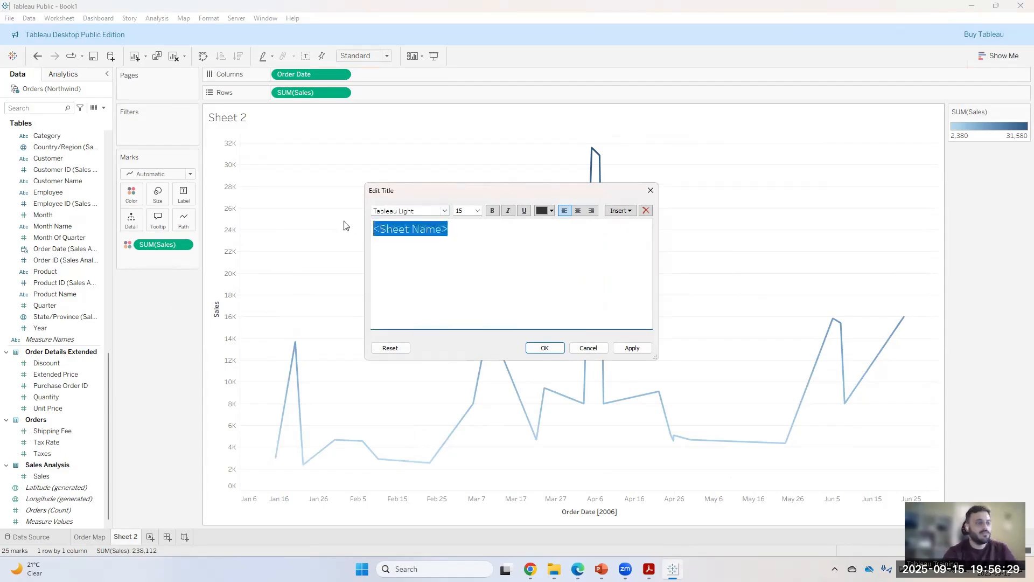
text(Sales)
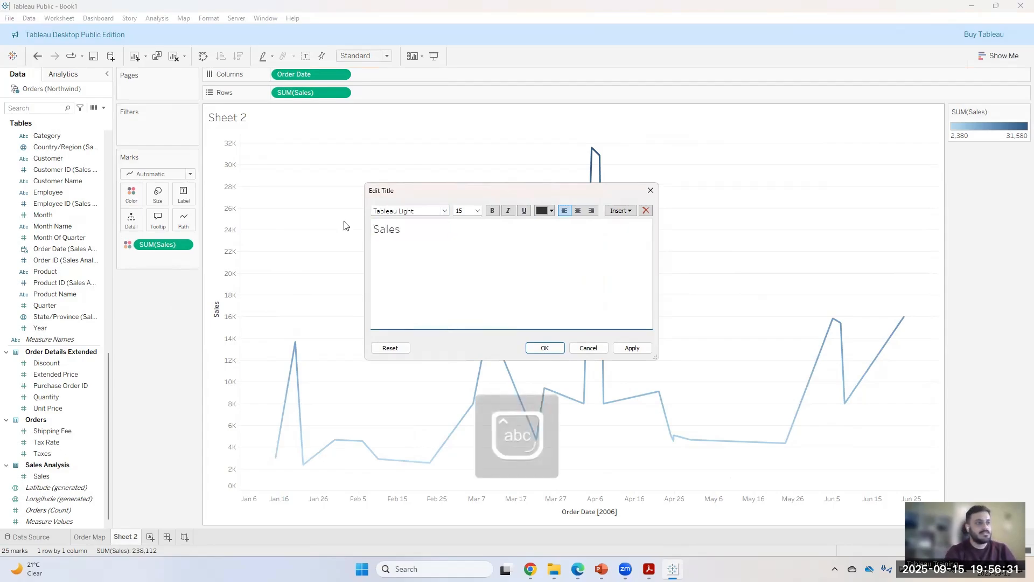
text( per Order date)
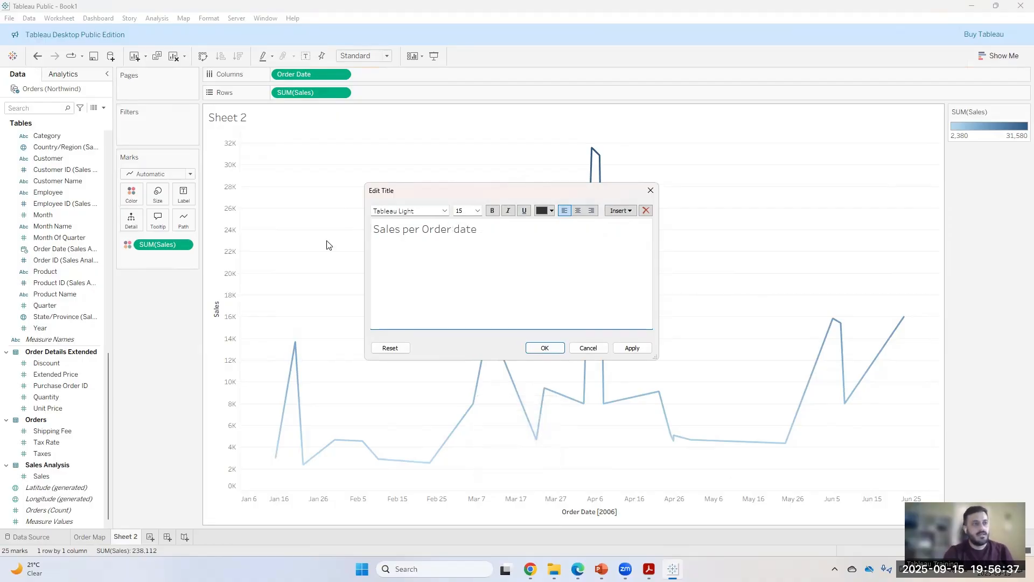
- Format the "Sales per Order date" title as bold, centered, size 18 text and apply it
triple_click(412, 229)
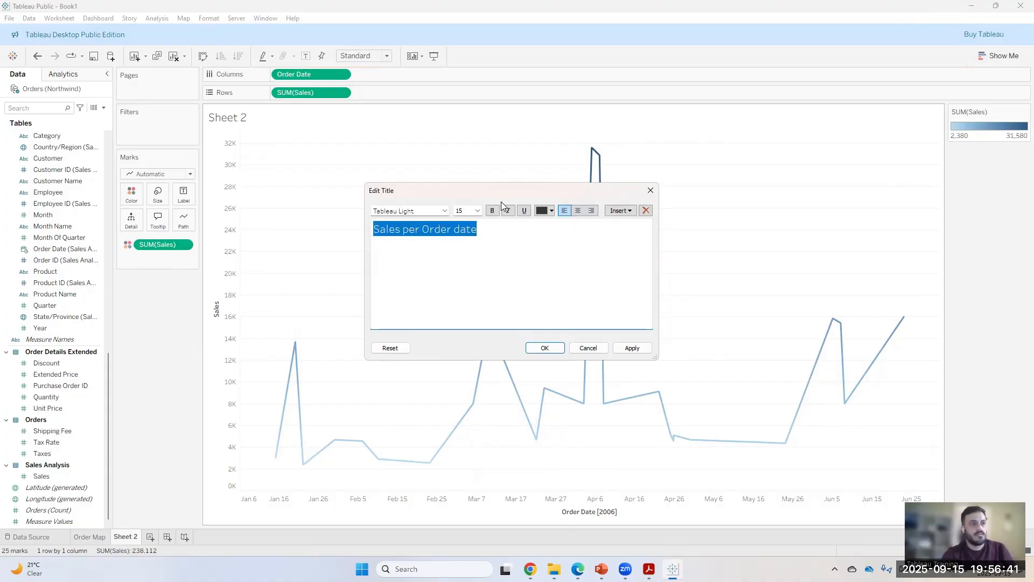
click(578, 211)
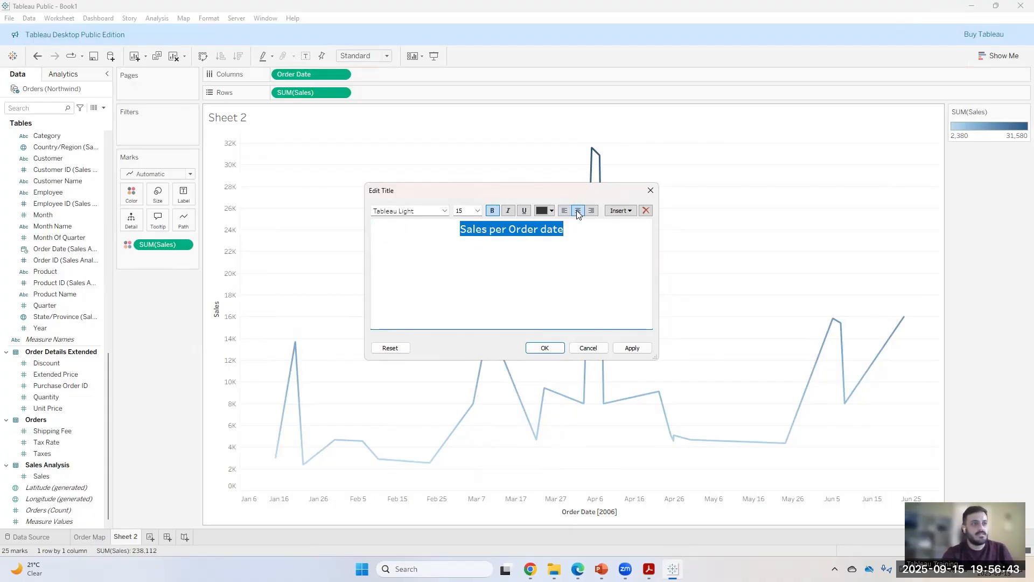
click(478, 211)
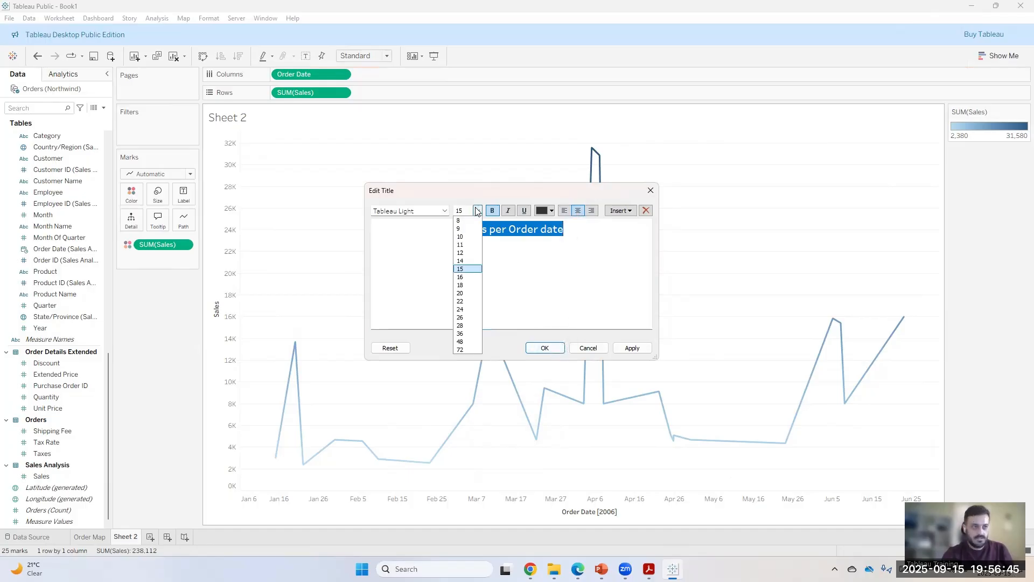
click(462, 284)
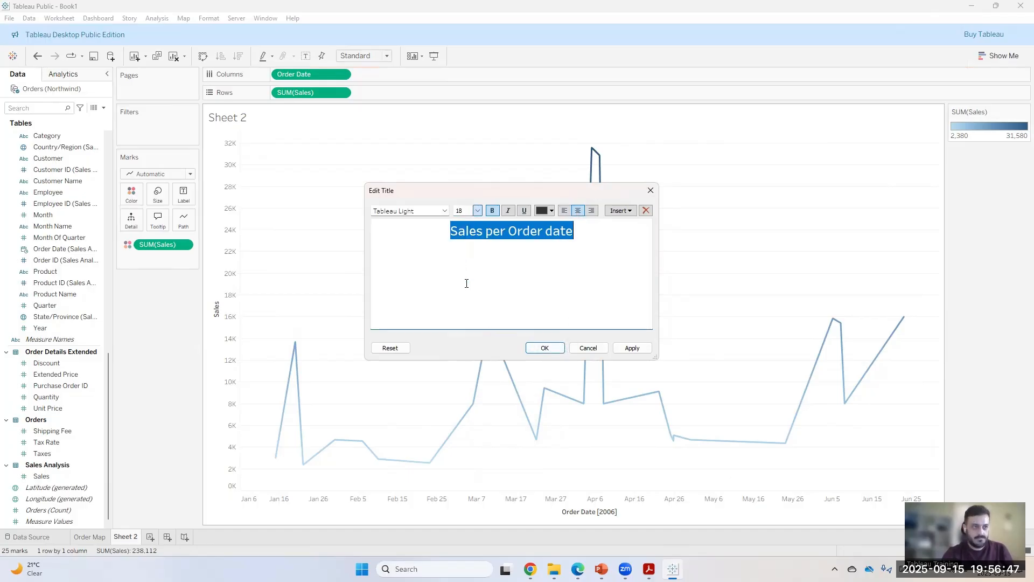
click(632, 347)
click(546, 347)
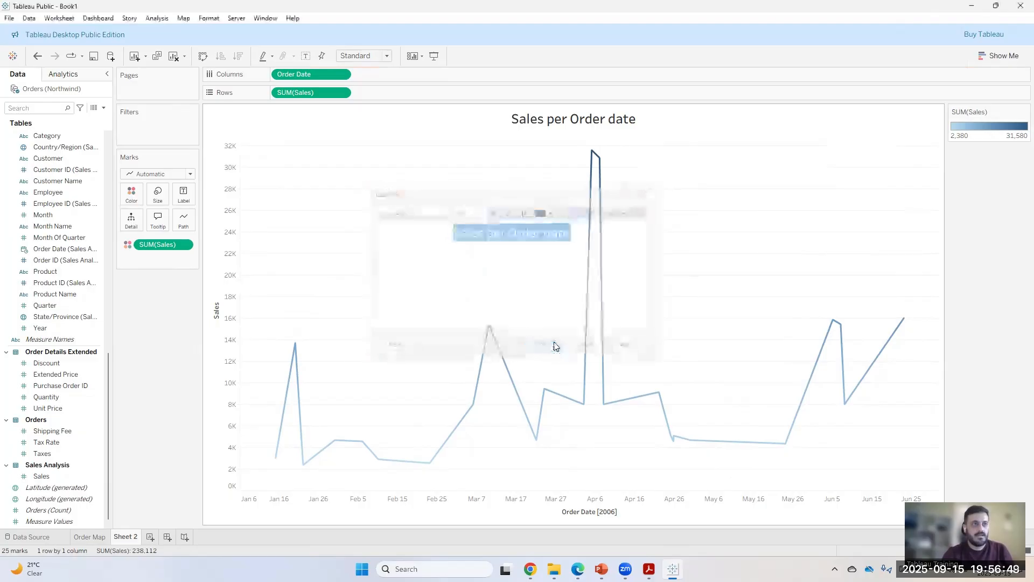
- Set the "Order Dates by State" title on the Order Map sheet to font size 18
click(92, 537)
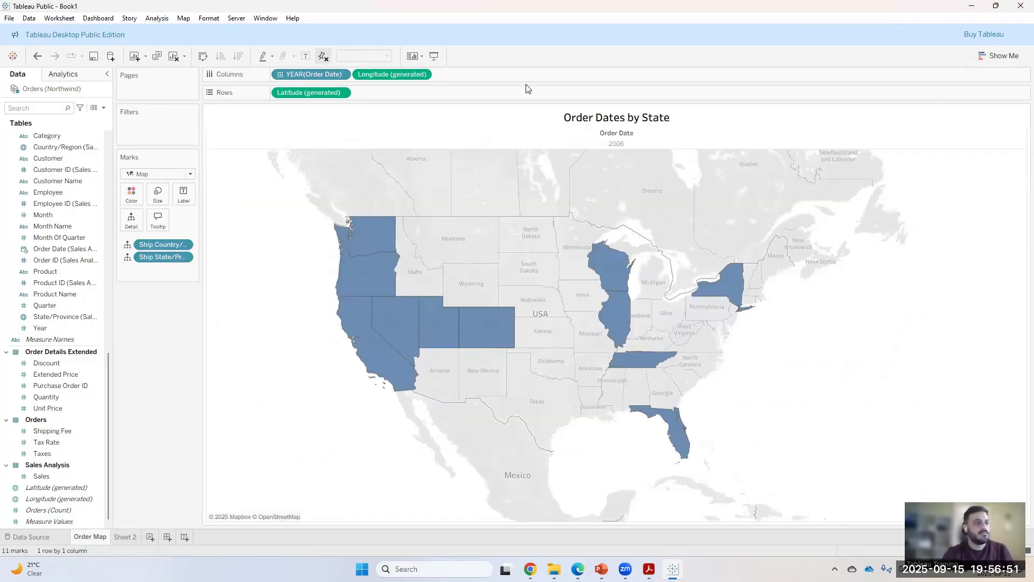
double_click(660, 119)
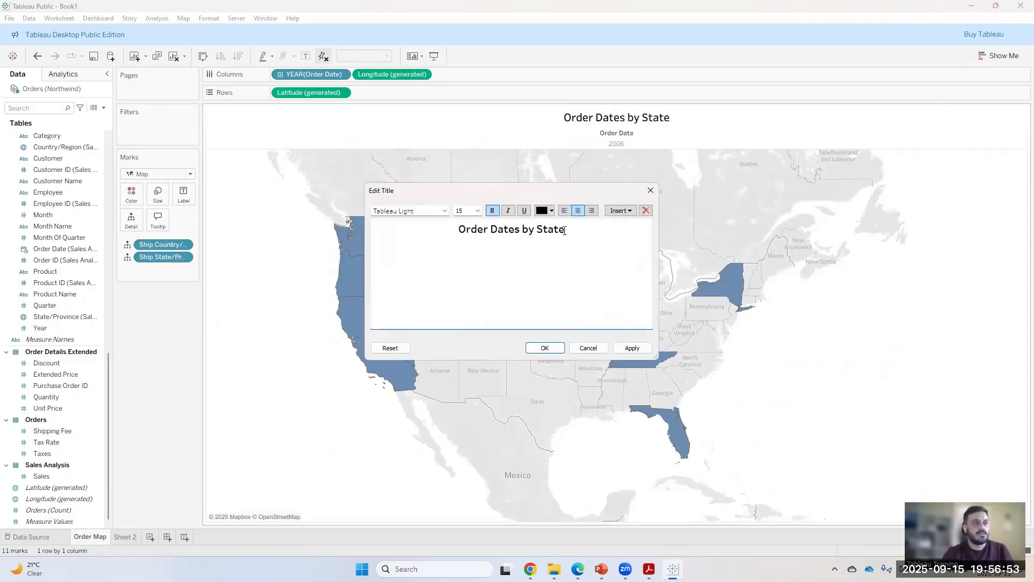
drag(457, 235, 596, 235)
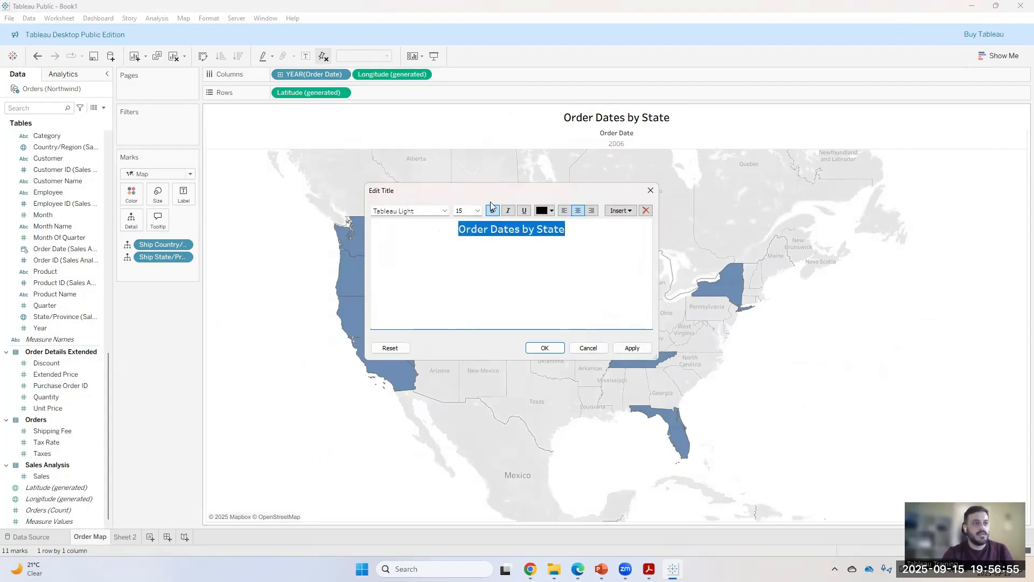
click(477, 211)
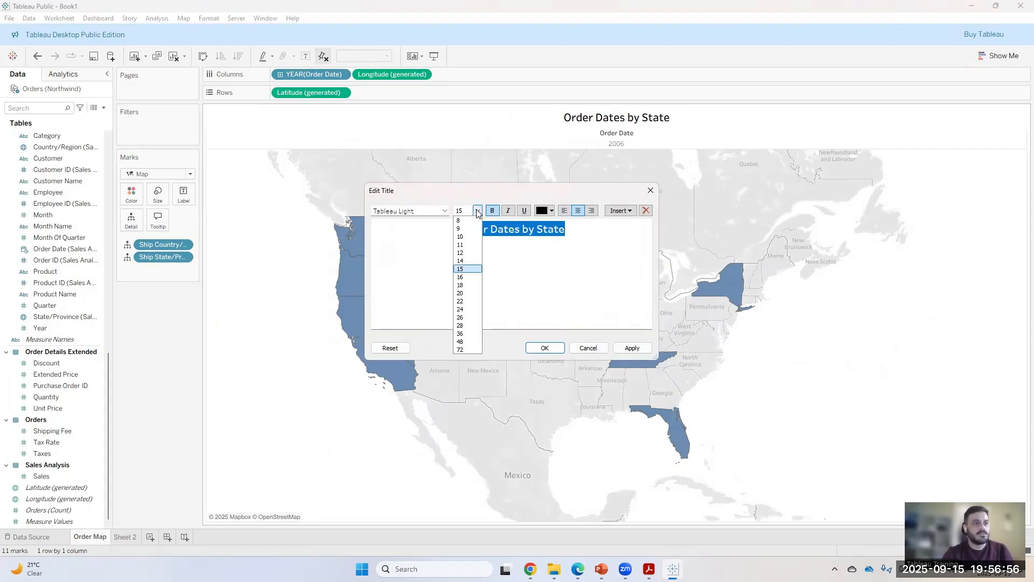
click(461, 284)
click(632, 347)
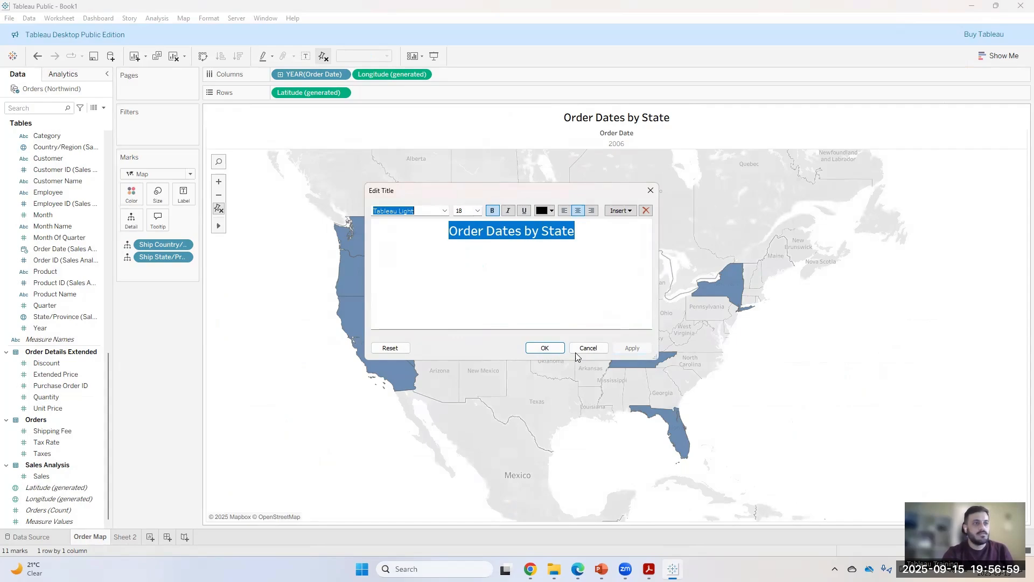
click(544, 348)
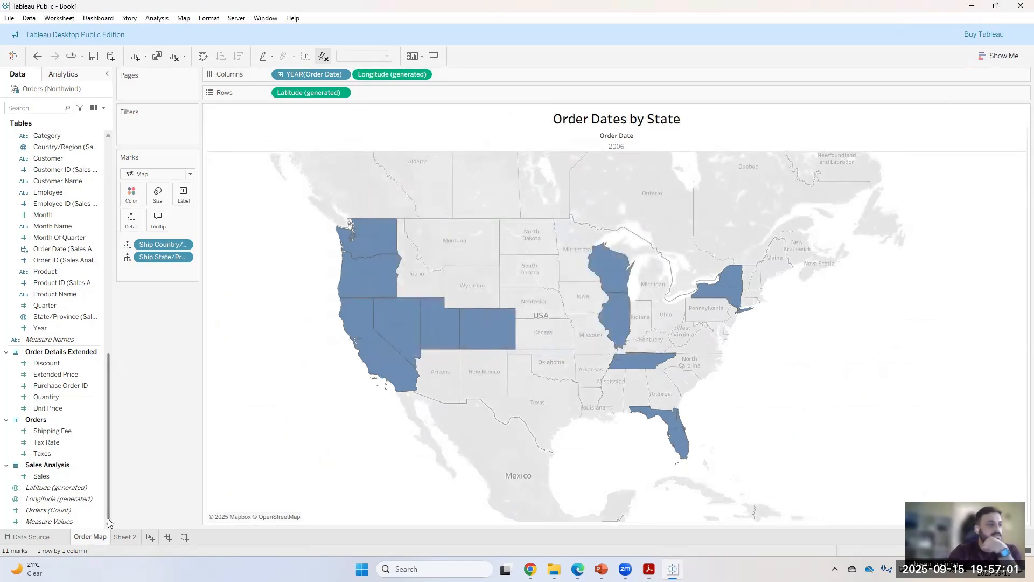
- Rename the Sheet 2 worksheet as "Sales by Date"
click(122, 541)
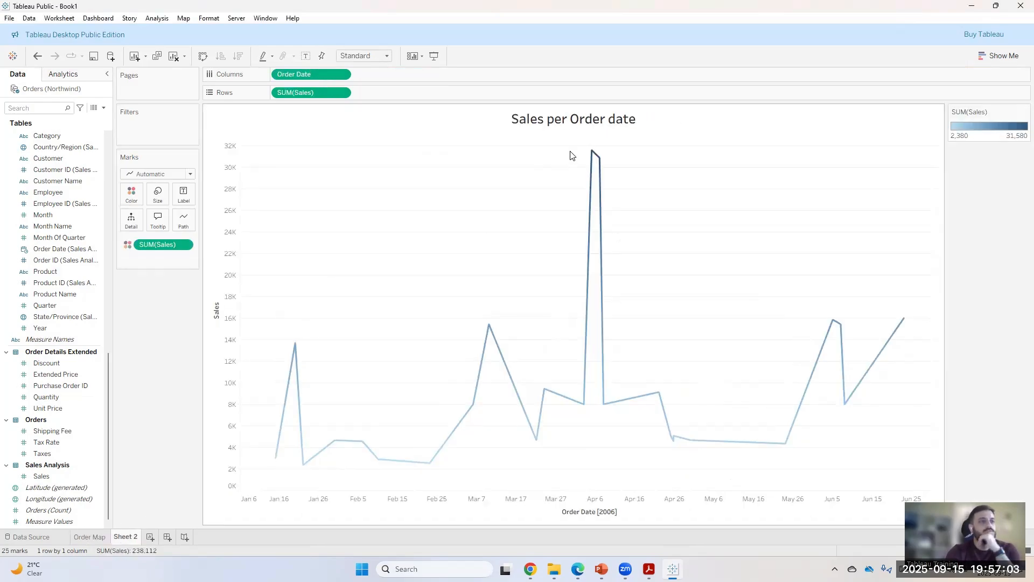
right_click(124, 536)
click(153, 418)
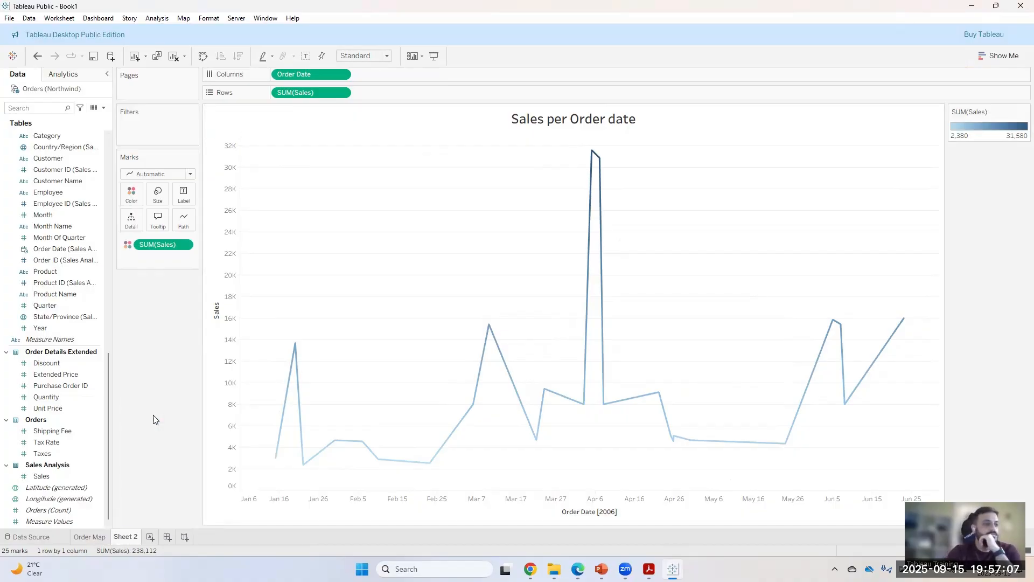
text(Sal)
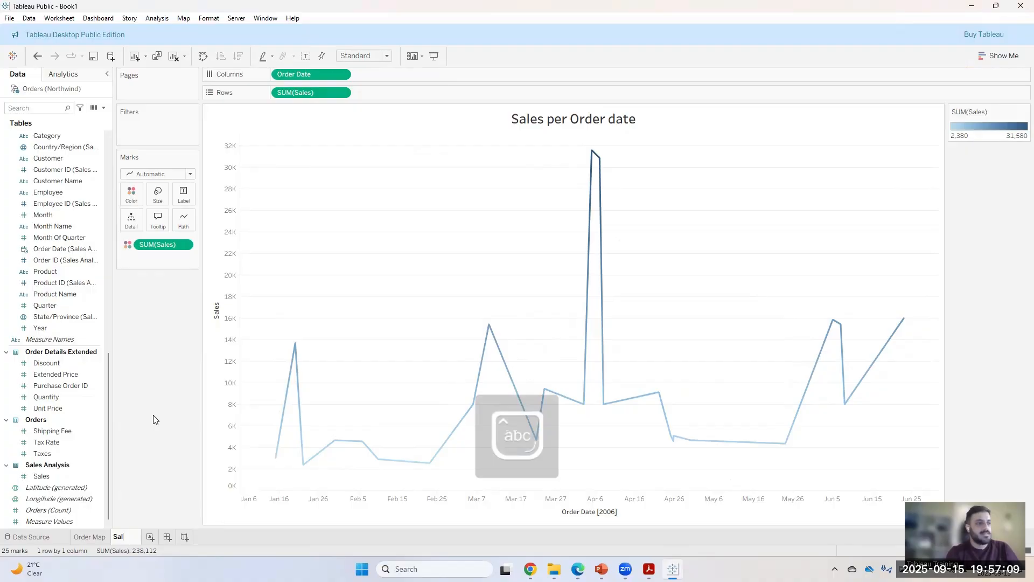
text(es)
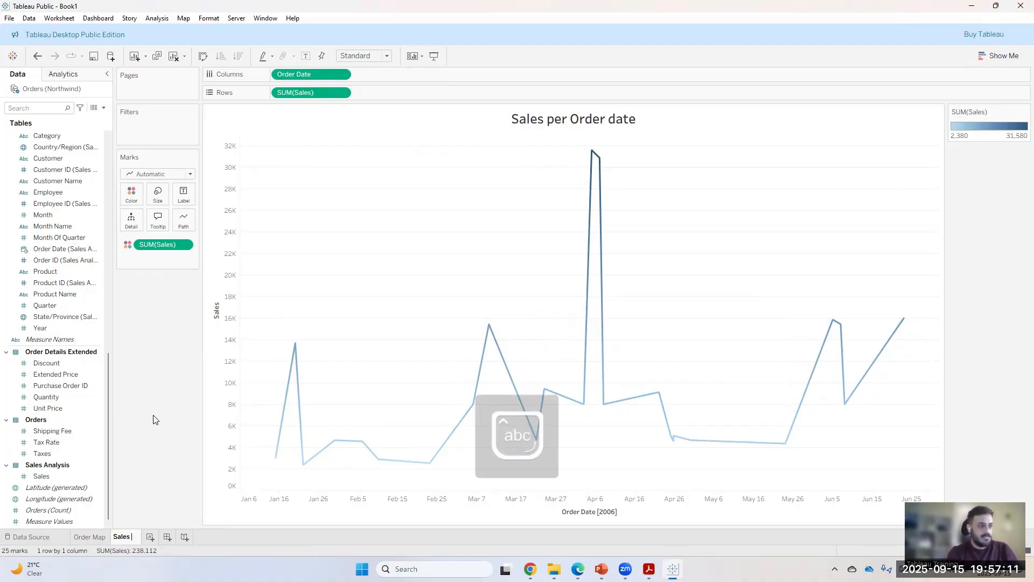
text( by)
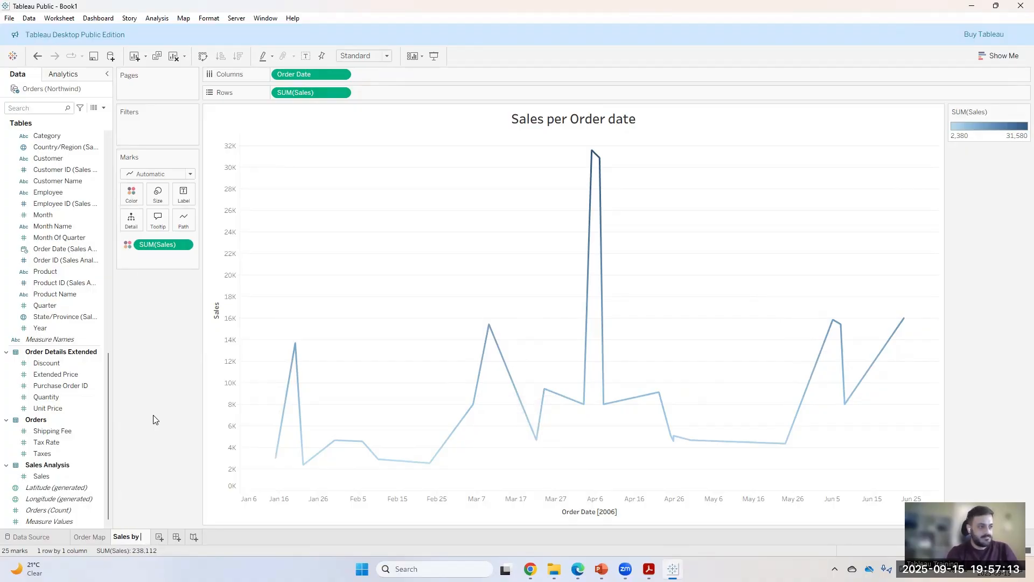
text( Date)
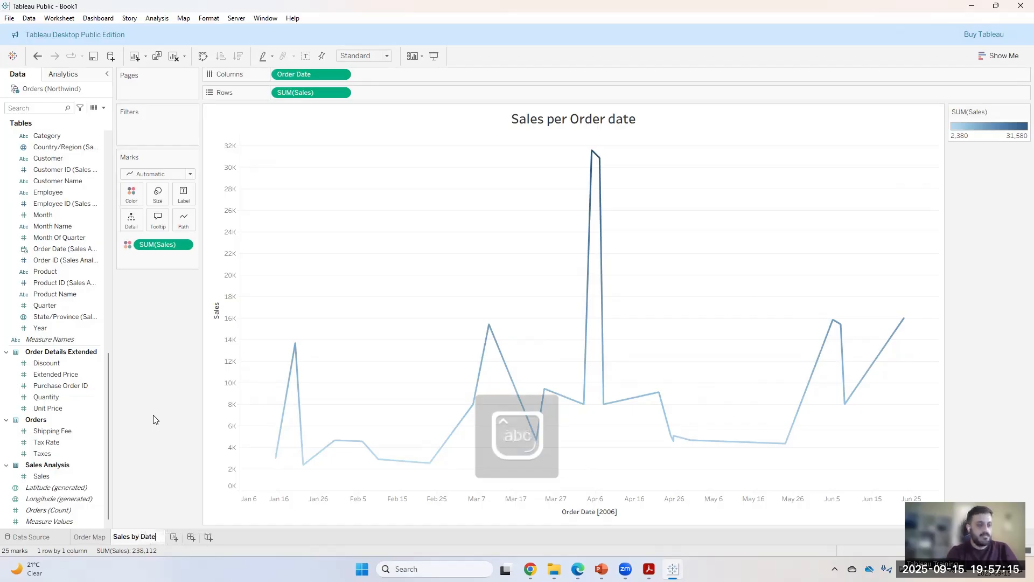
key(Return)
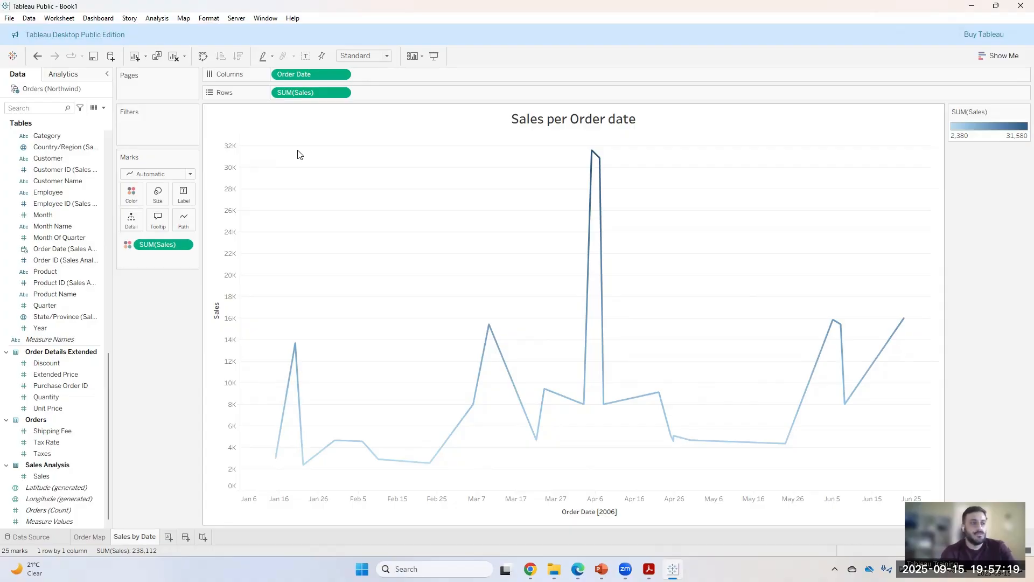
- Try adding the Sales measure as a tooltip field on the Sales by Date line chart
click(89, 536)
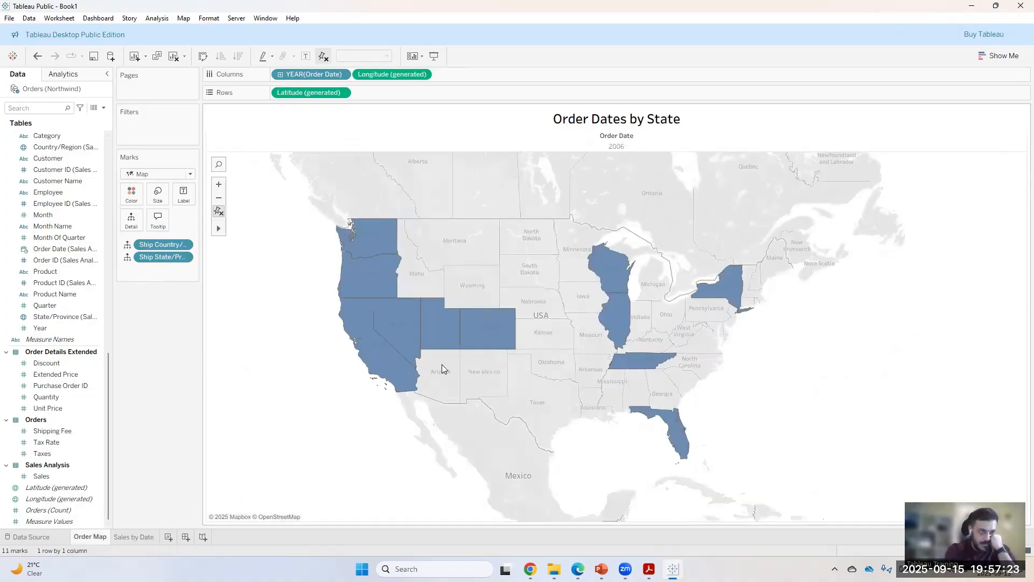
click(134, 539)
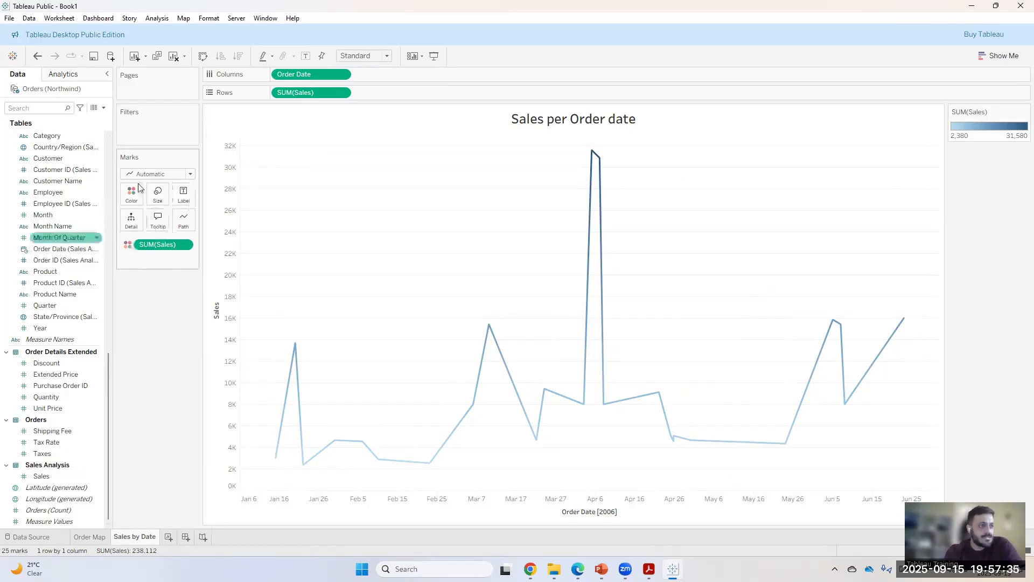
click(57, 479)
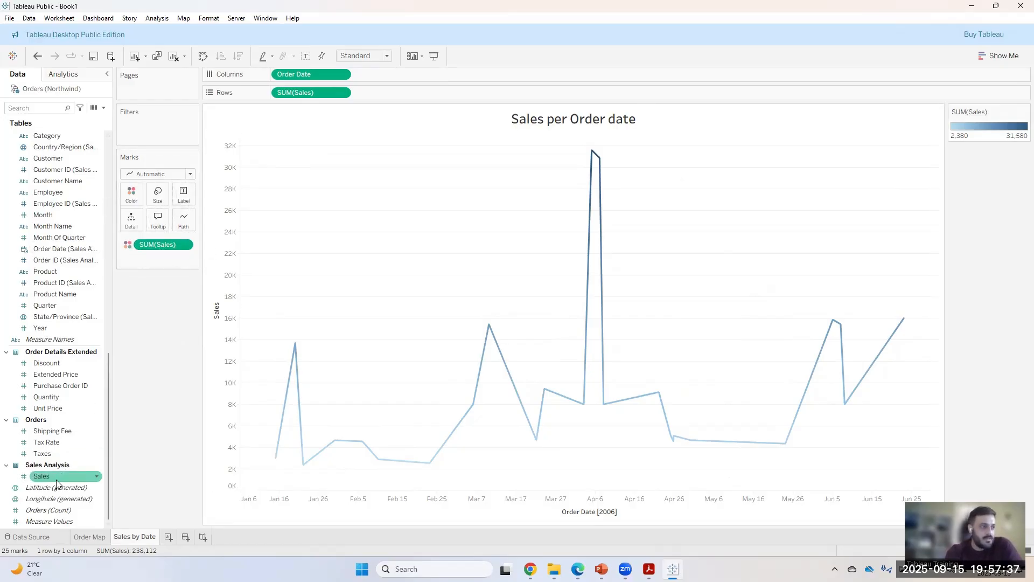
drag(76, 468, 170, 275)
drag(163, 224, 161, 223)
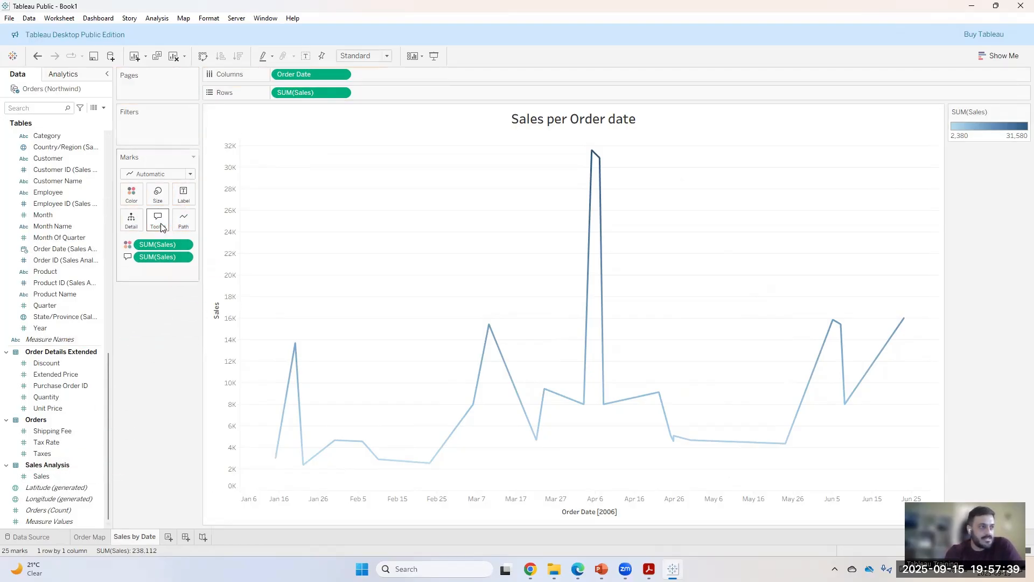
click(186, 258)
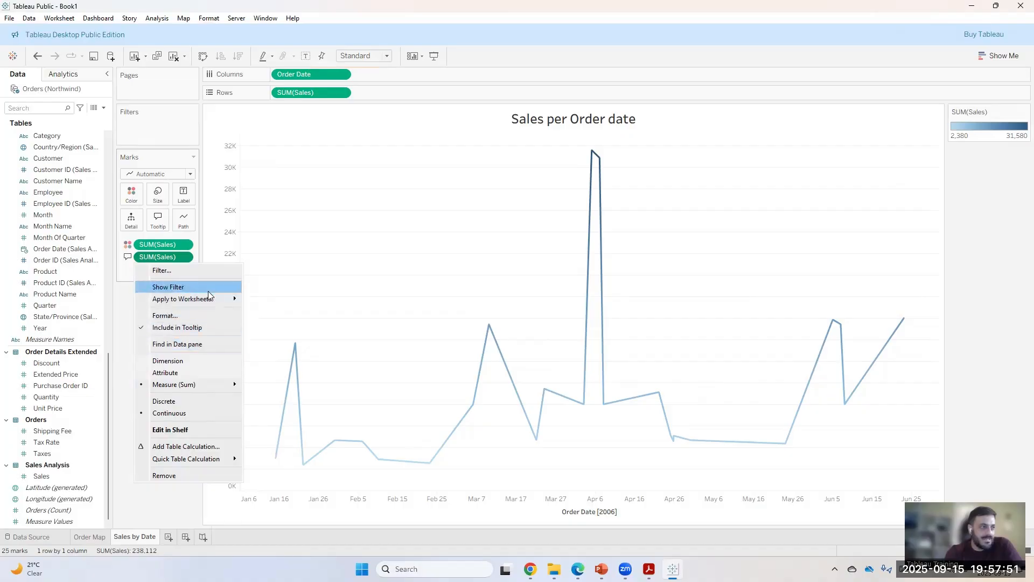
mouse_move(210, 300)
click(157, 256)
drag(158, 256, 156, 381)
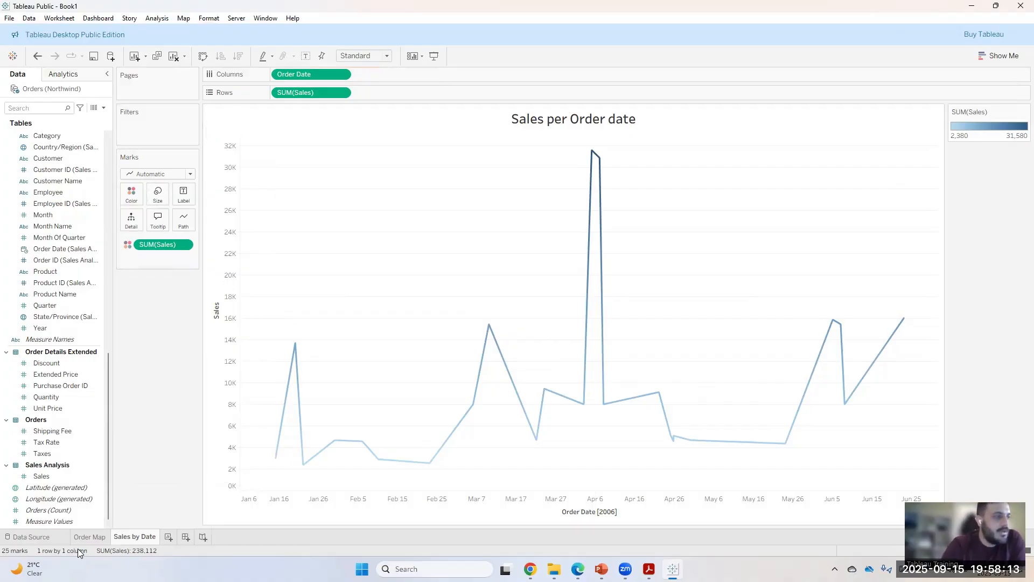
- Create a new worksheet and place the Product field from the Sales Analysis table on Columns
click(93, 537)
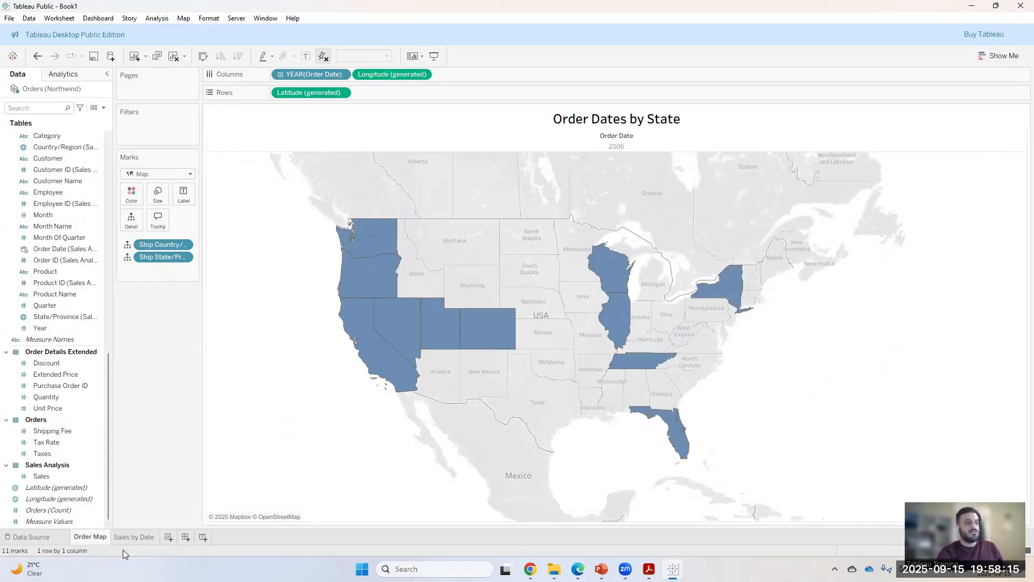
click(134, 537)
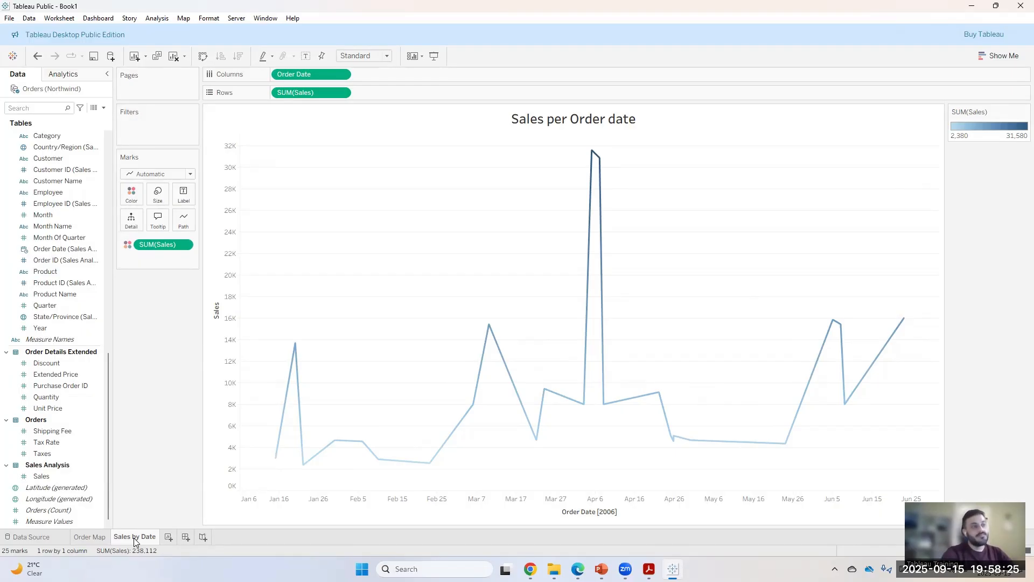
click(168, 538)
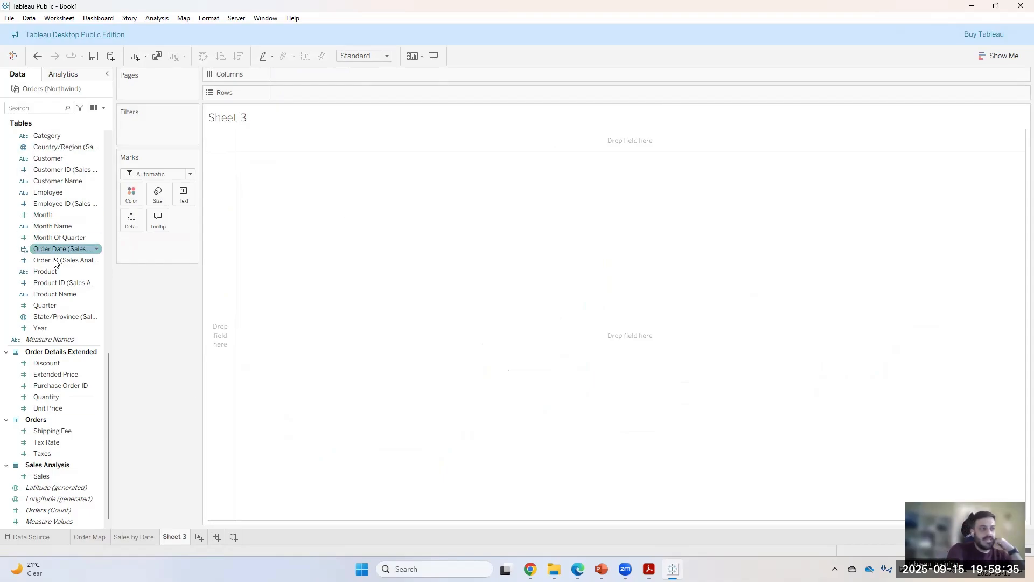
scroll(25, 306, up, 4)
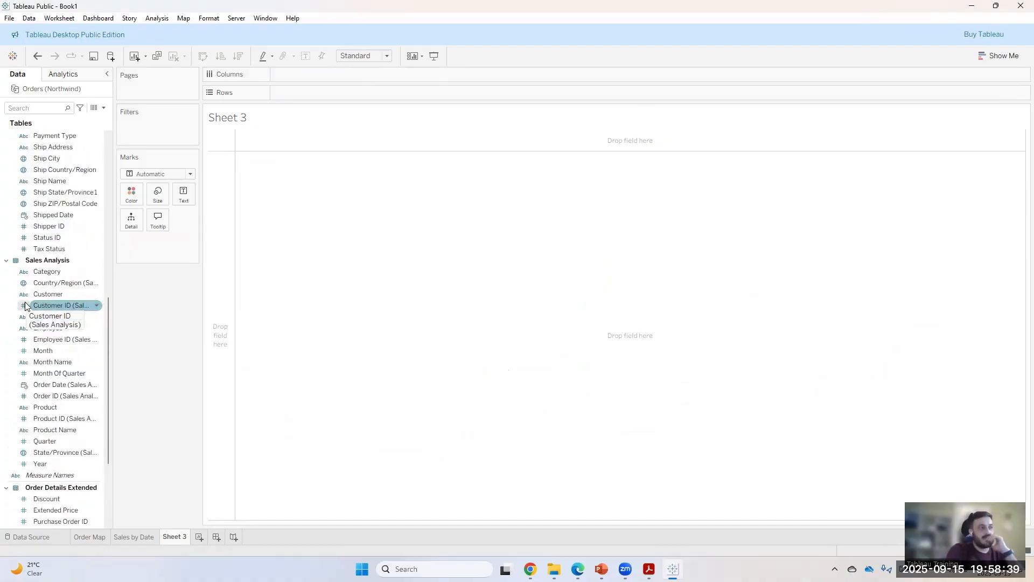
scroll(25, 306, up, 6)
scroll(25, 306, up, 5)
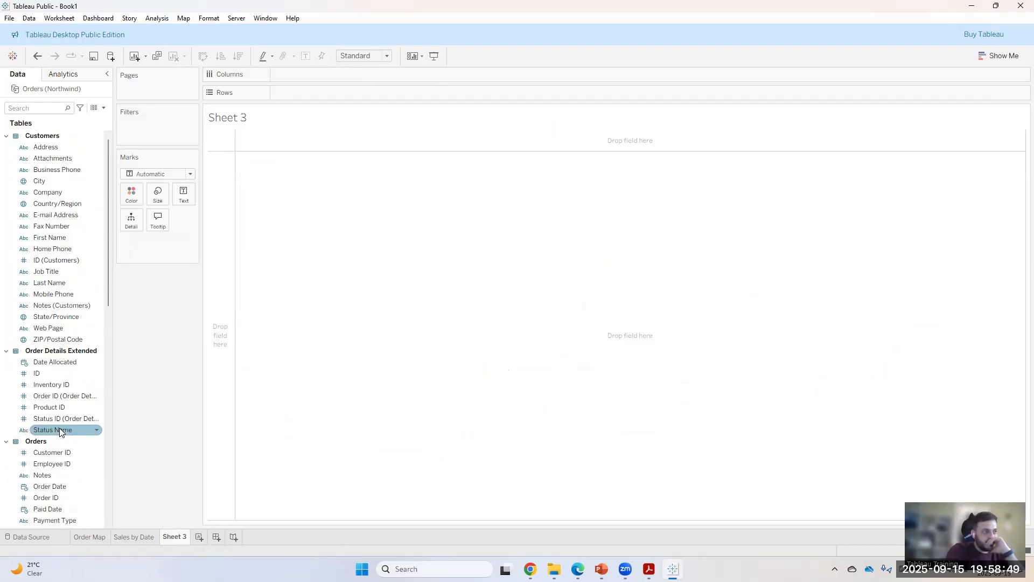
scroll(57, 446, down, 4)
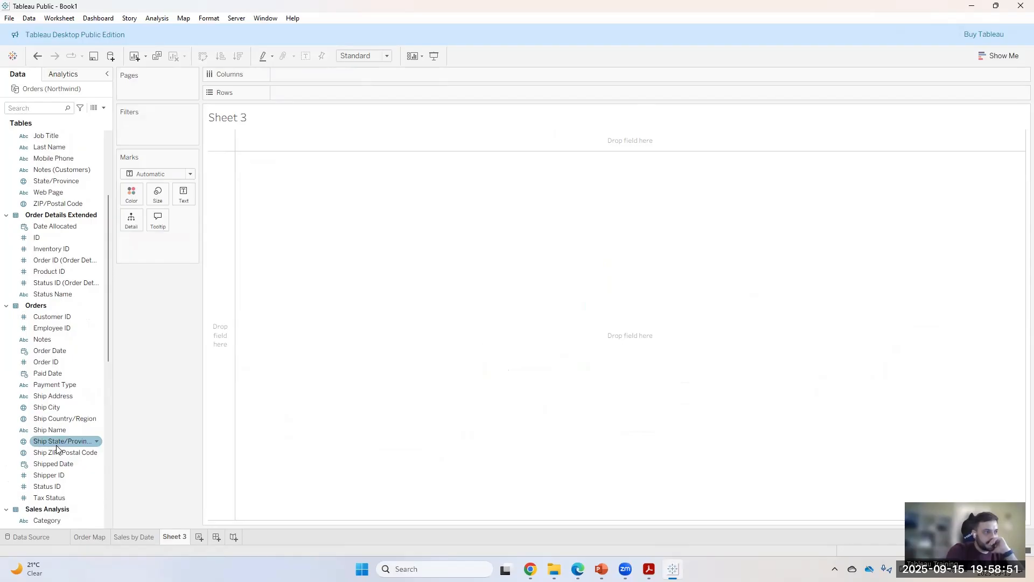
scroll(70, 366, down, 1)
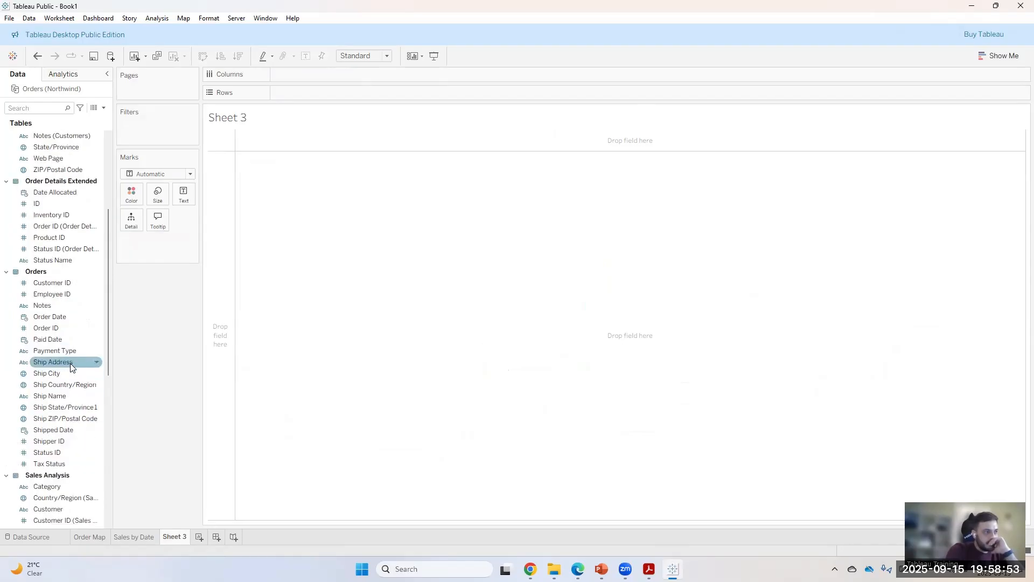
scroll(43, 469, down, 1)
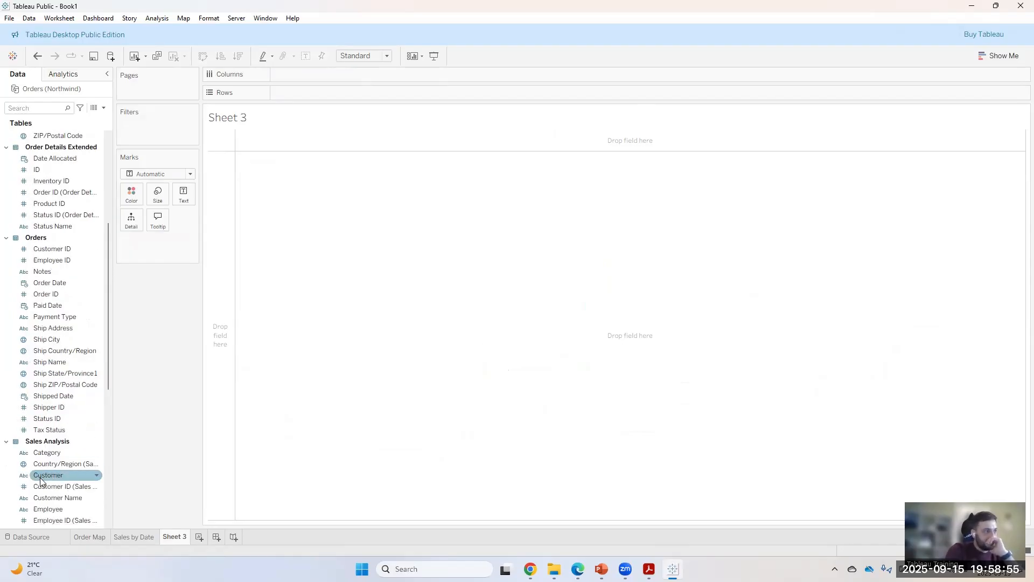
scroll(44, 475, down, 4)
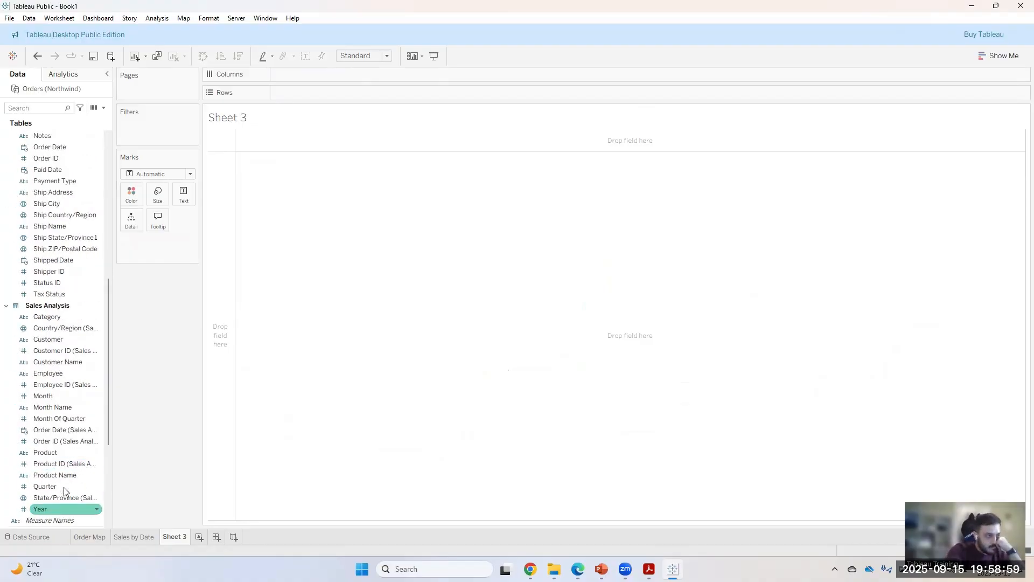
drag(53, 453, 346, 73)
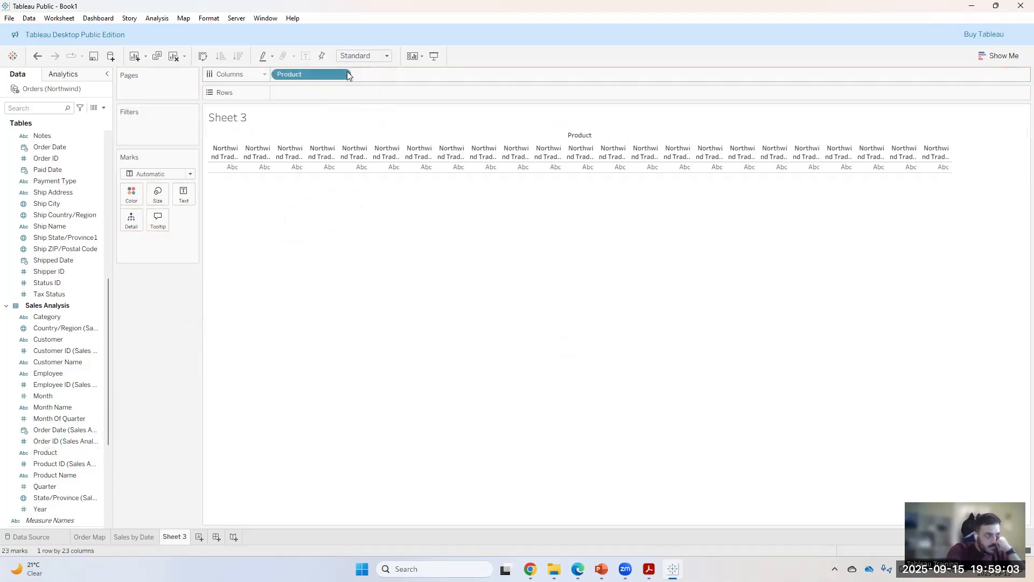
- Place the Sales measure on Rows to chart sales per product, and color the bars by Sales
scroll(38, 455, down, 3)
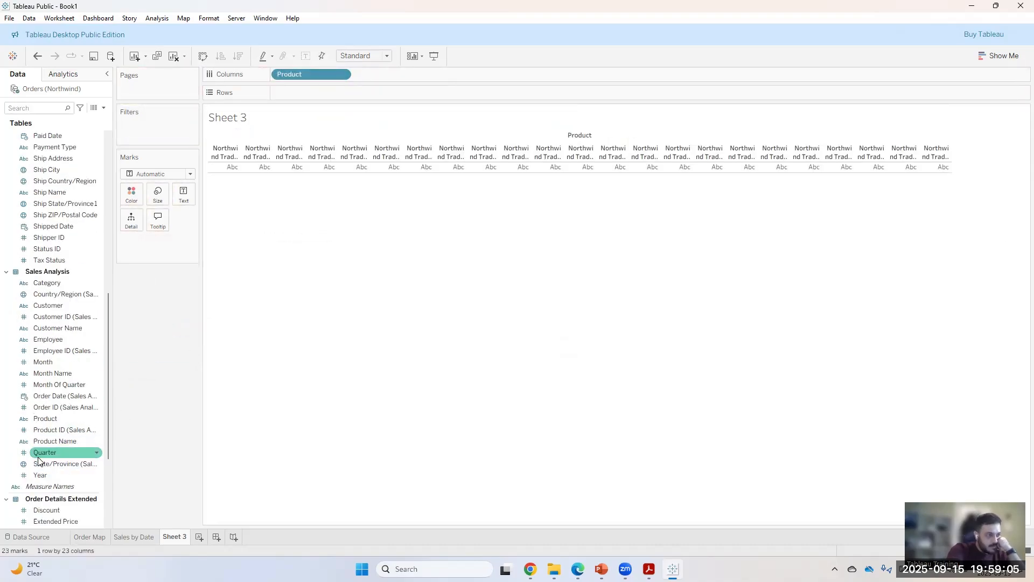
scroll(83, 452, down, 3)
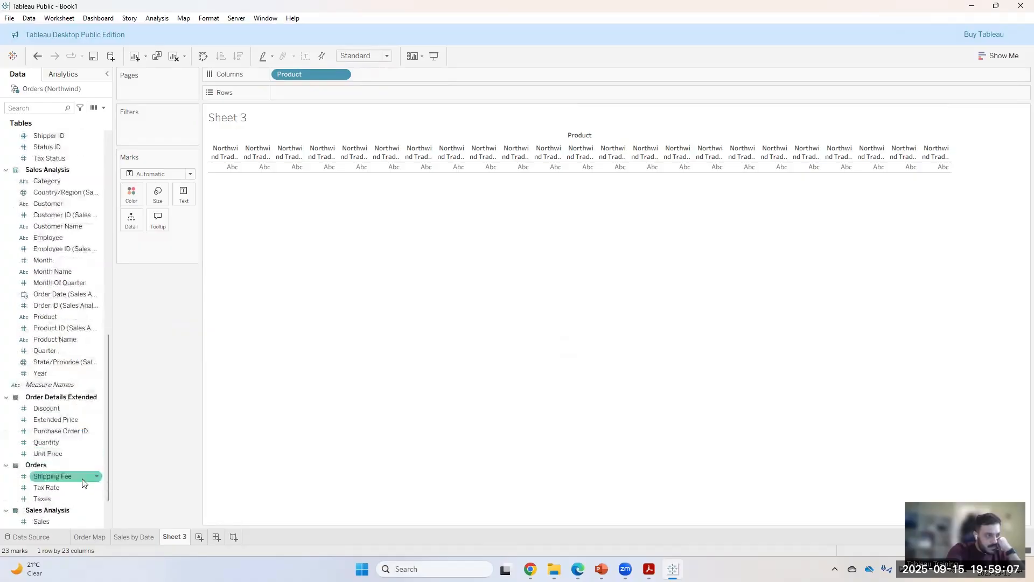
scroll(66, 477, down, 2)
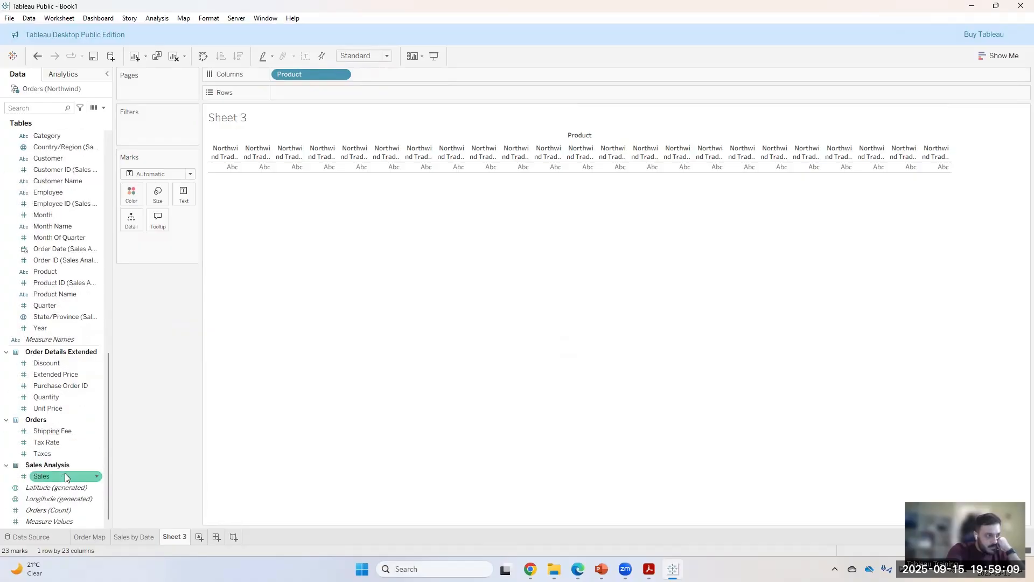
drag(48, 476, 378, 100)
drag(45, 476, 332, 93)
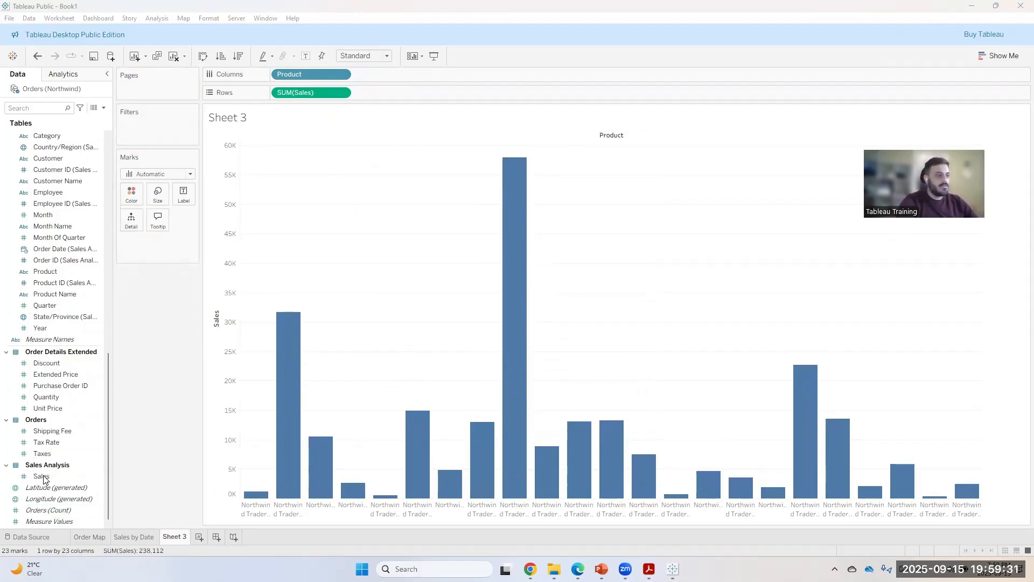
drag(41, 477, 132, 194)
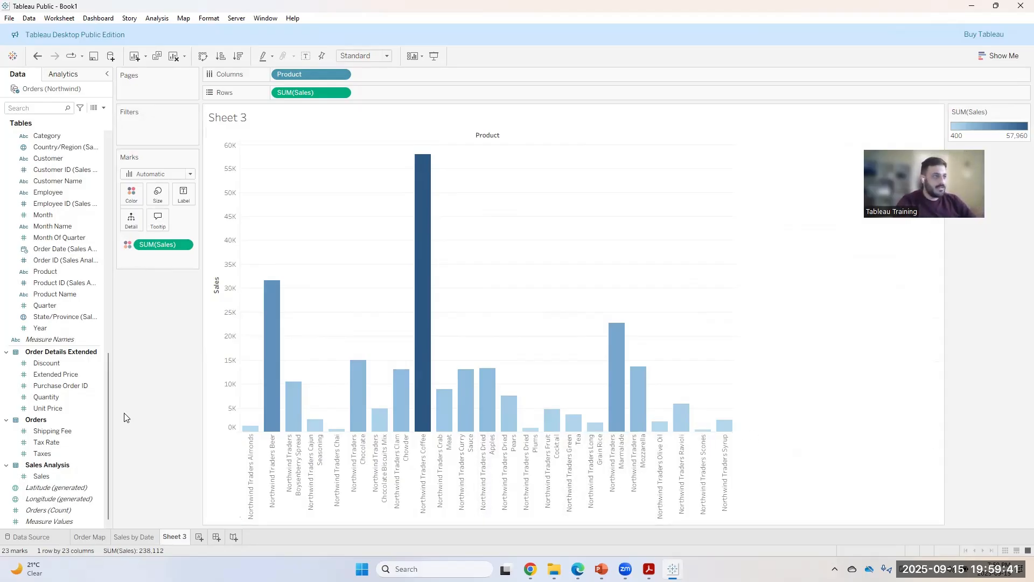
- Try using Sales as the size and detail of the product bars
drag(42, 476, 160, 195)
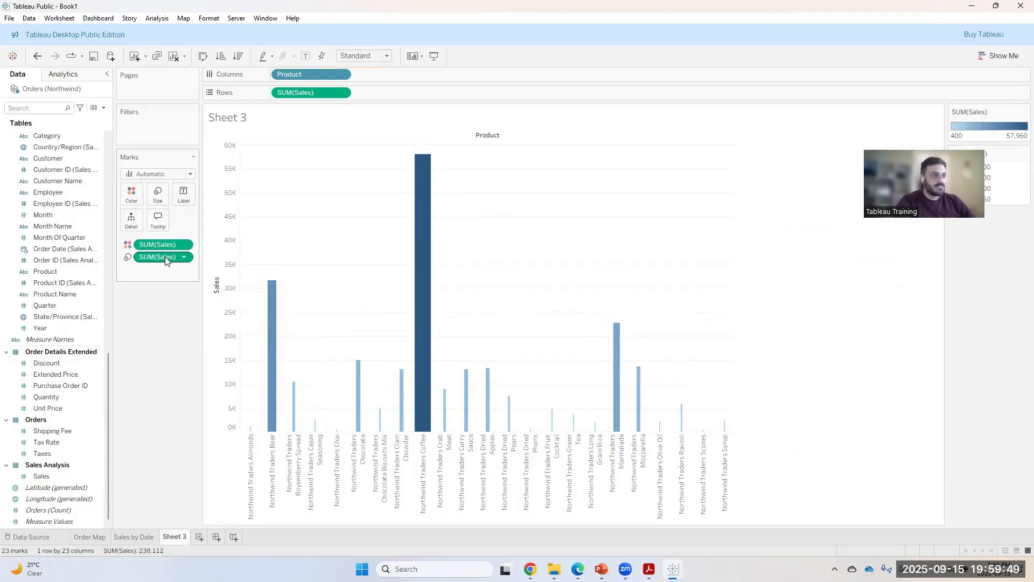
drag(165, 261, 128, 222)
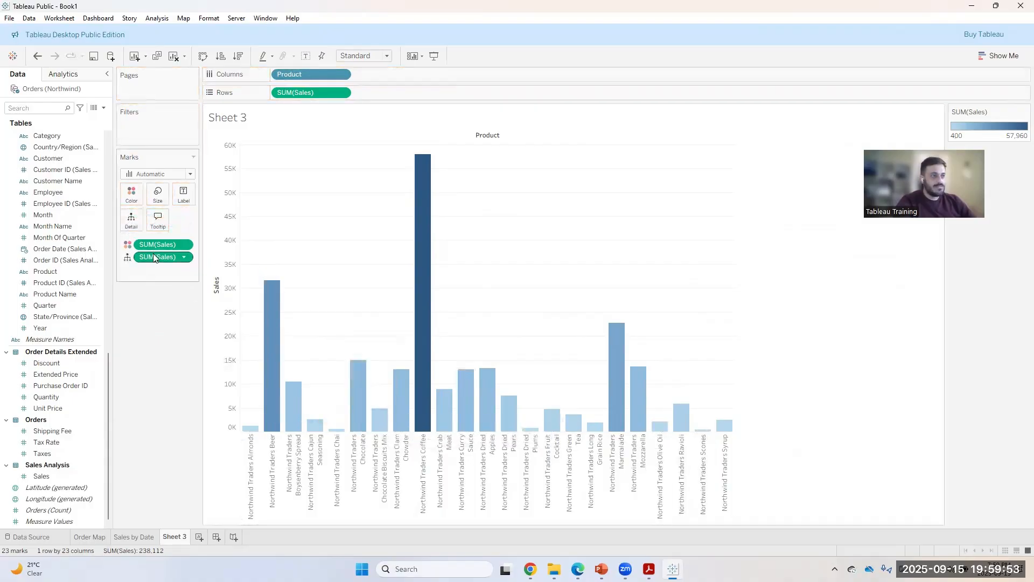
drag(154, 258, 150, 362)
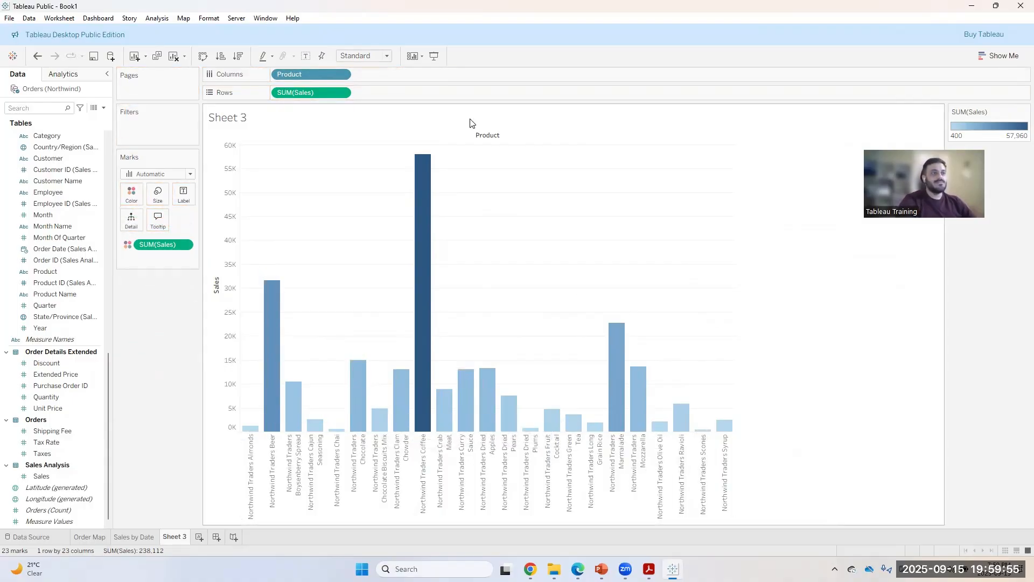
- Replace the worksheet's title placeholder with the text "Sales per product"
click(230, 119)
double_click(230, 119)
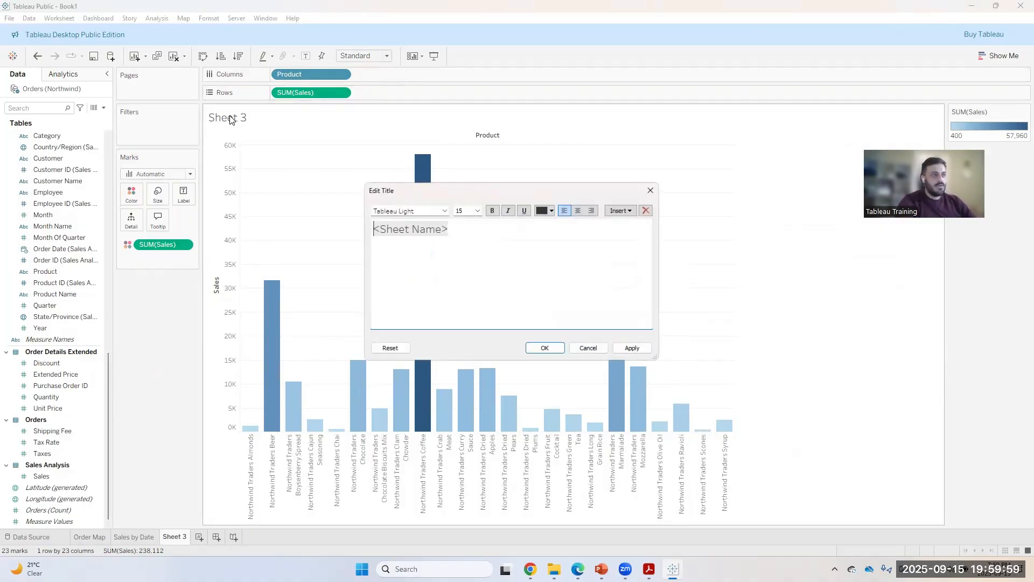
drag(448, 229, 337, 241)
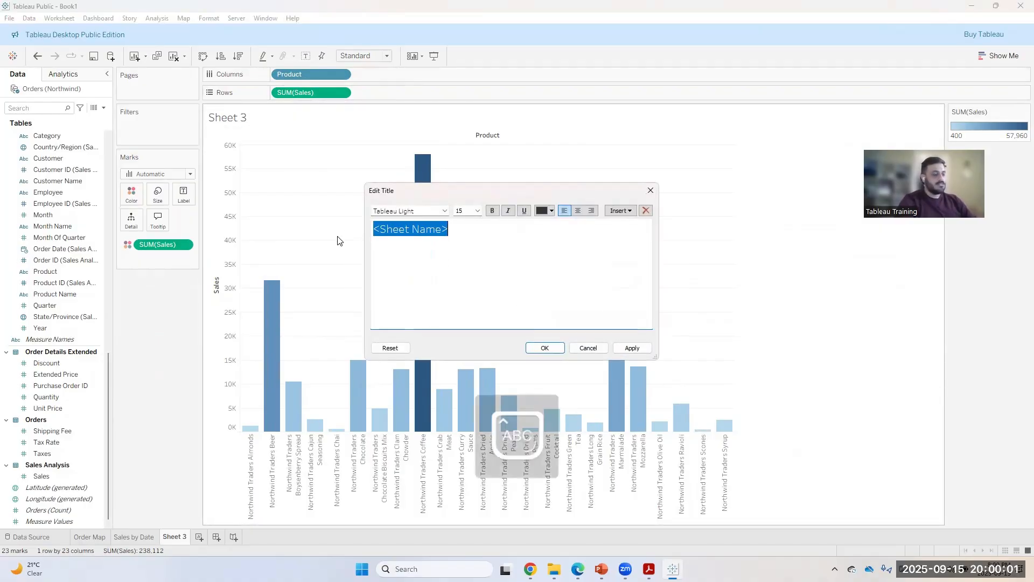
text(Sla)
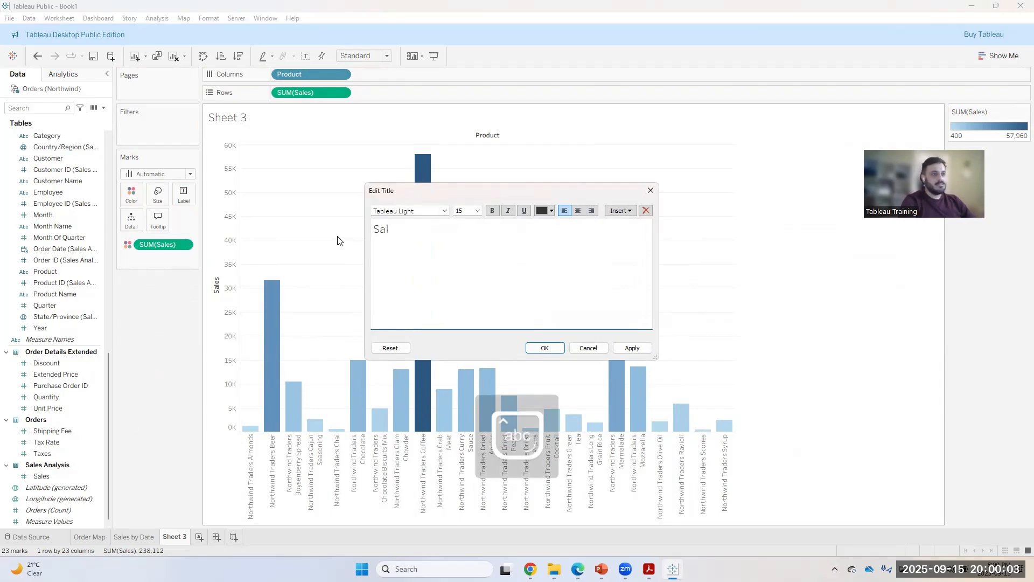
text(es per )
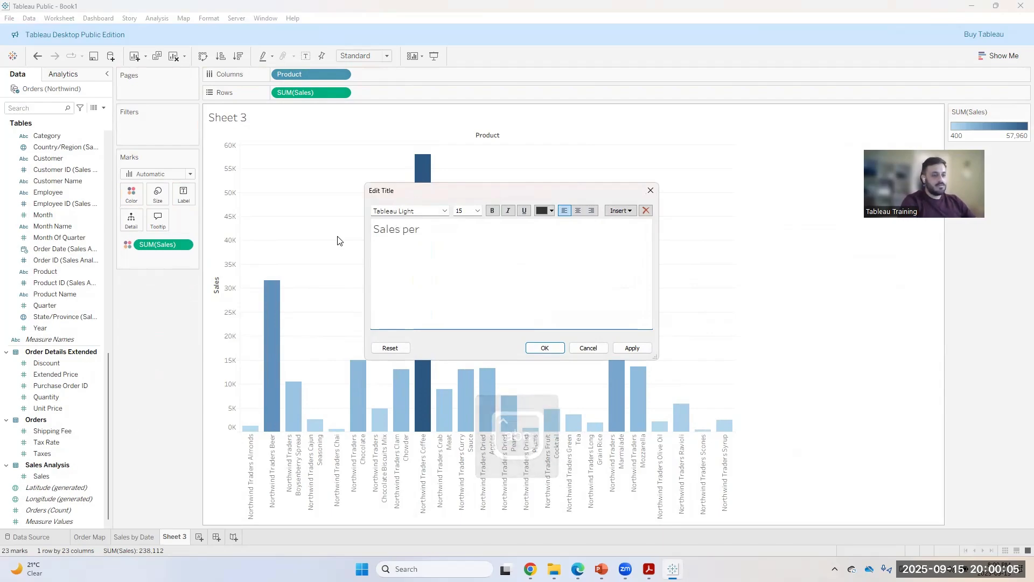
text(product)
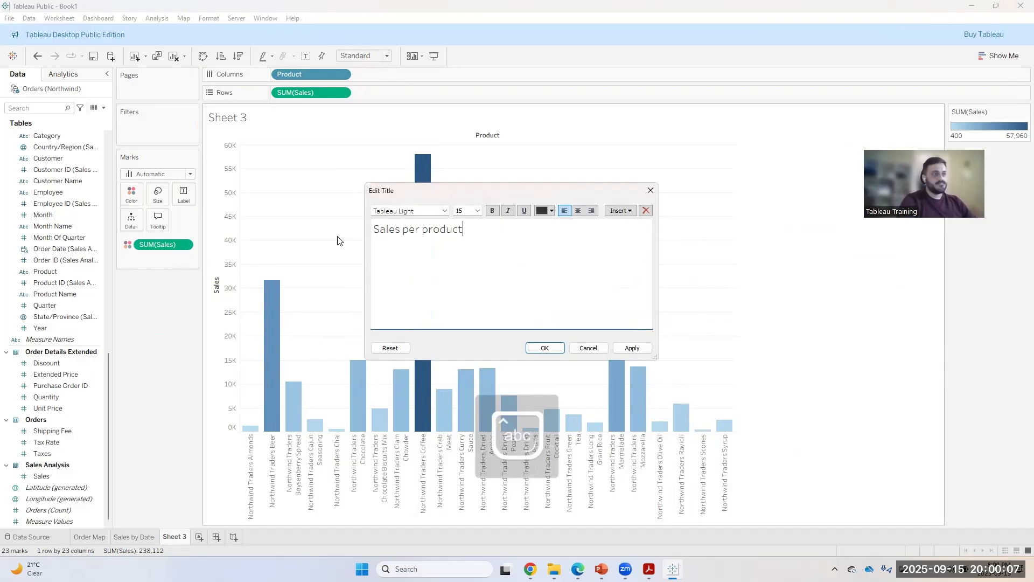
- Format the "Sales per product" title as bold, size 18 and centered, and apply it to the worksheet
drag(469, 235, 329, 232)
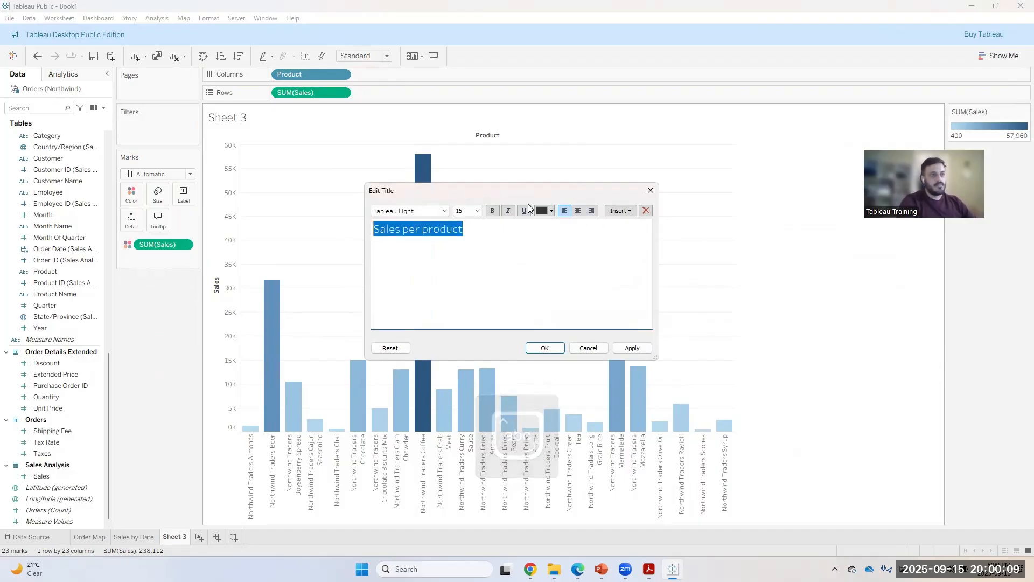
click(493, 210)
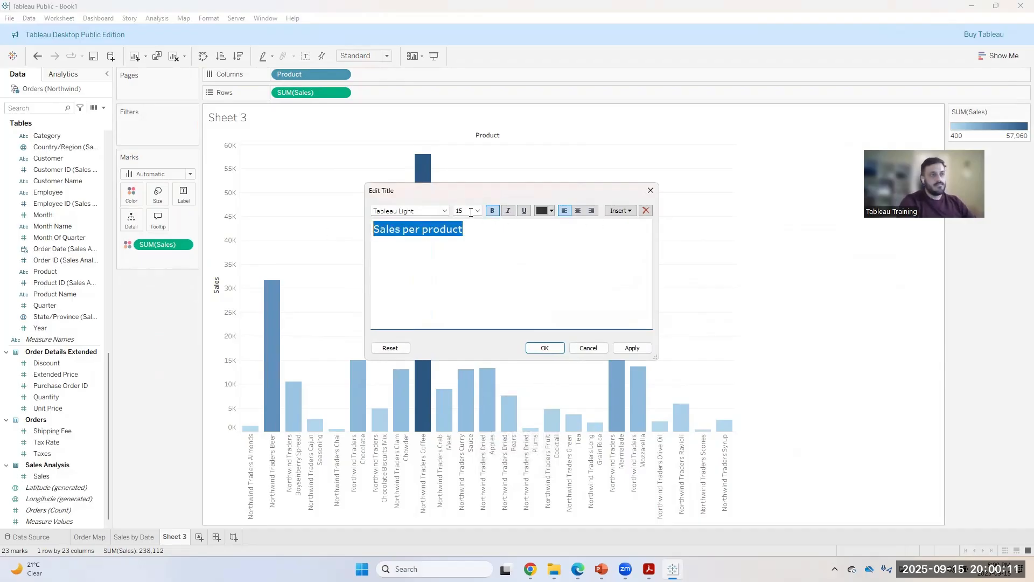
click(471, 213)
click(479, 211)
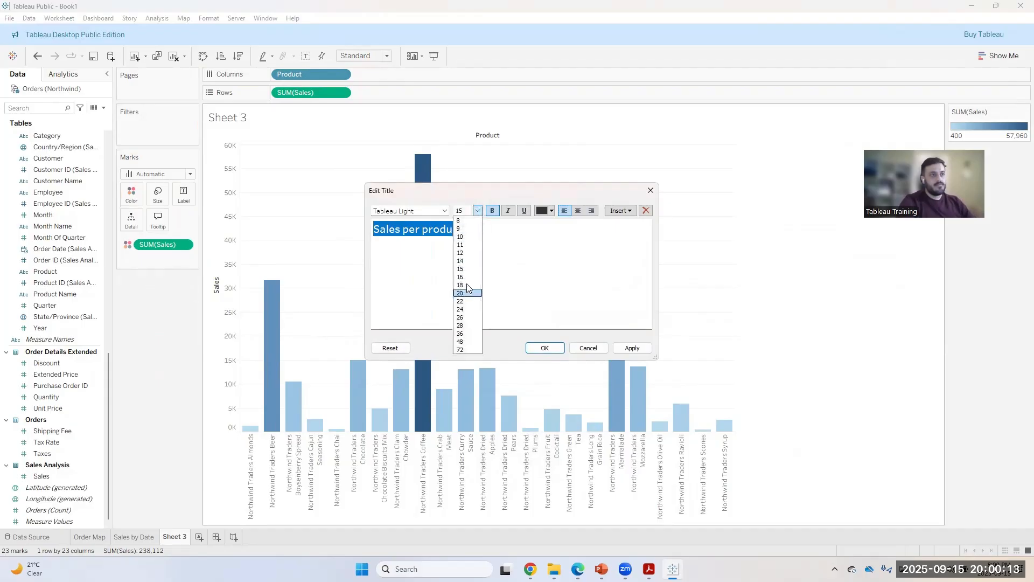
click(468, 285)
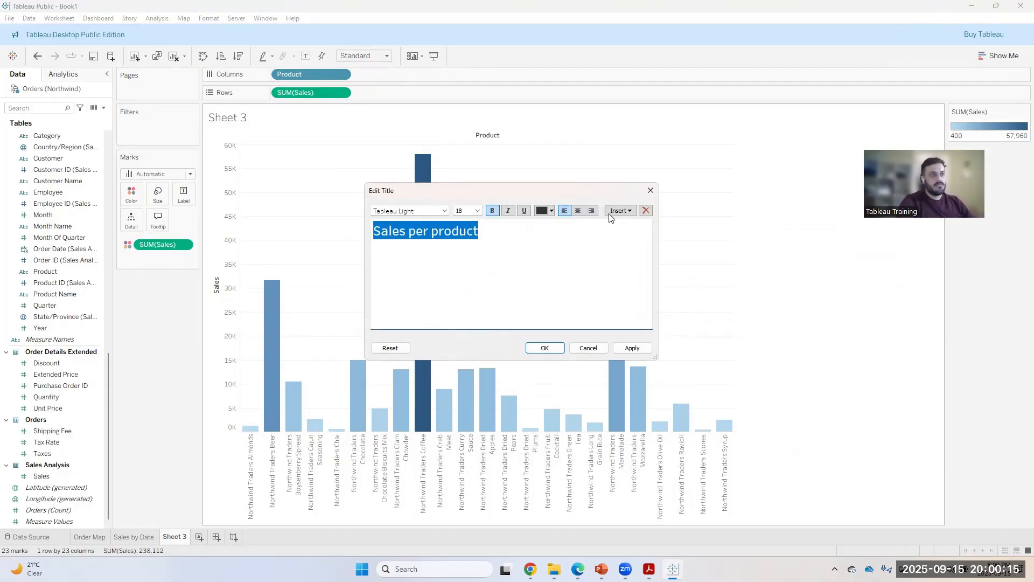
click(579, 210)
click(618, 350)
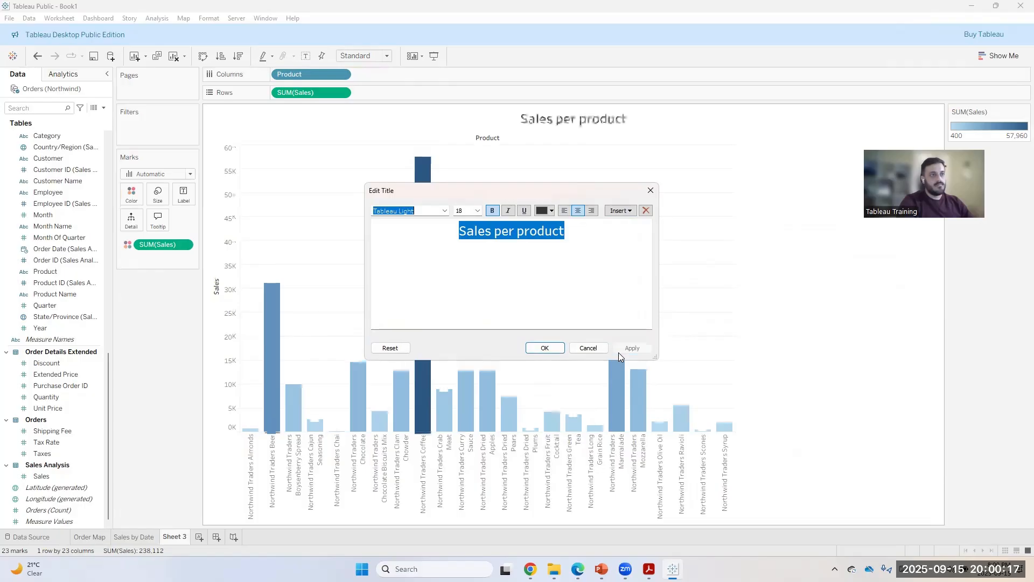
click(532, 349)
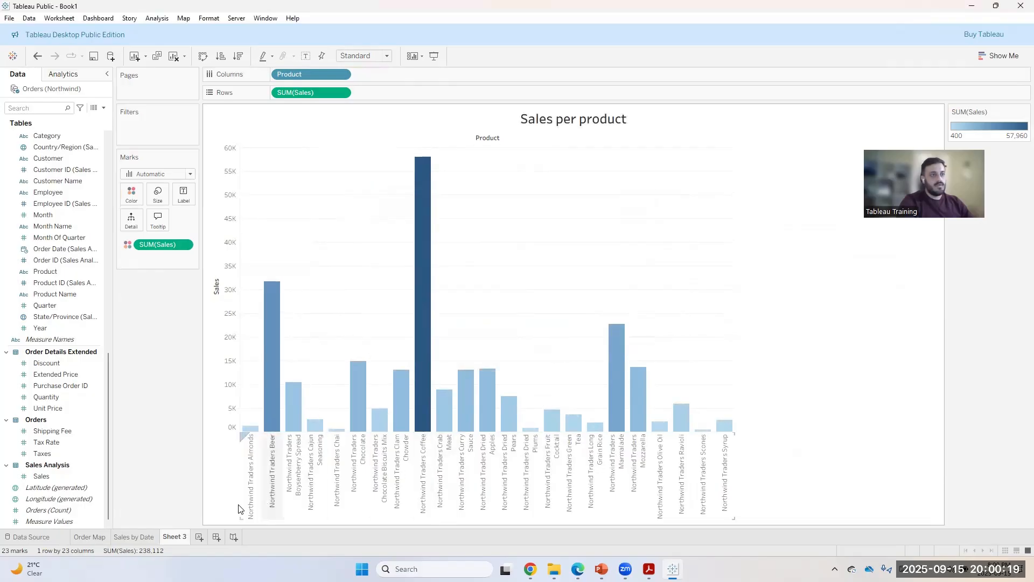
- Rename the Sheet 3 worksheet as "Sales per Product"
right_click(176, 533)
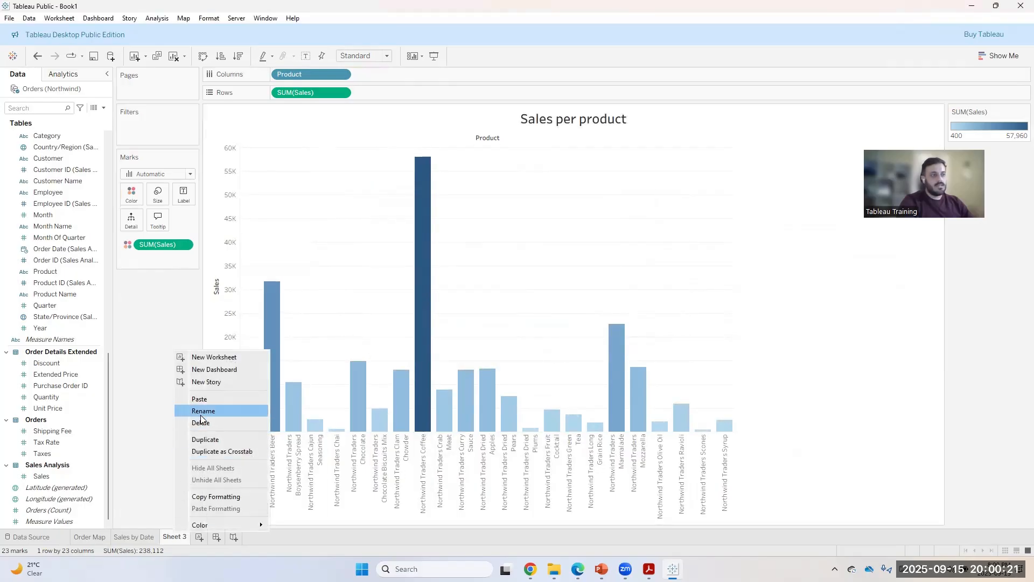
click(197, 411)
text(Sales)
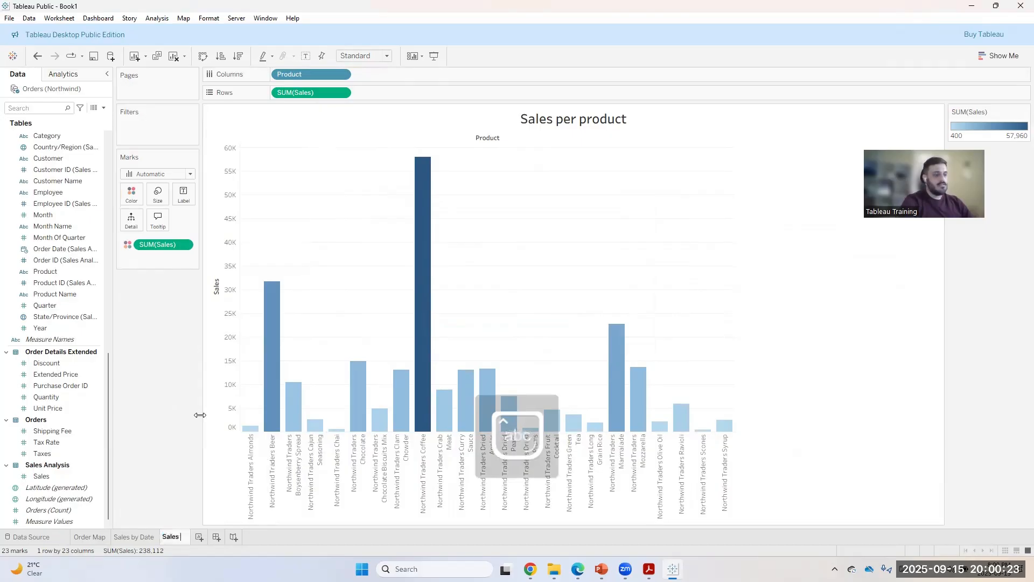
text( per pr)
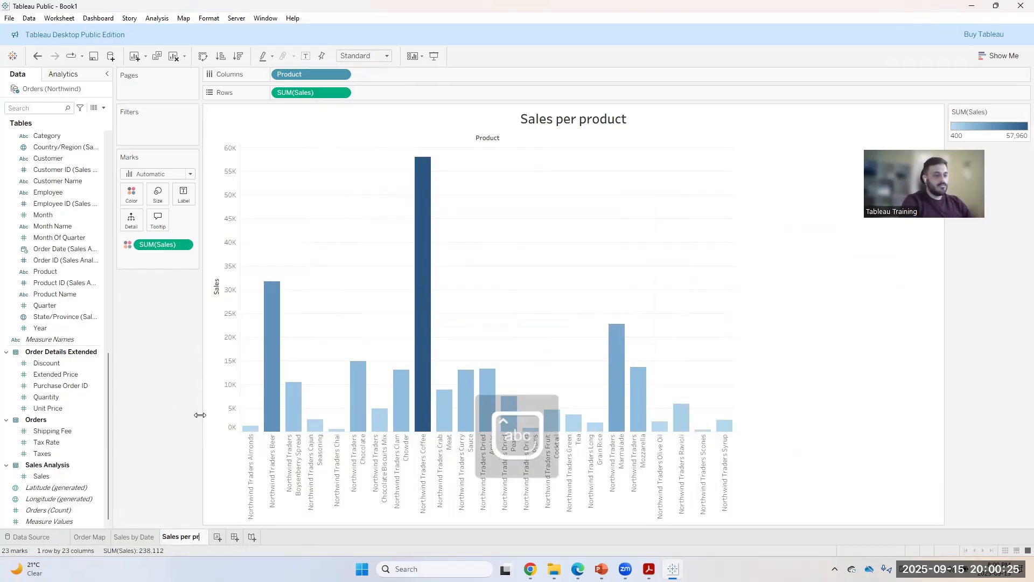
text(od)
key(BackSpace)
key(BackSpace)
key(BackSpace)
key(BackSpace)
text(Product)
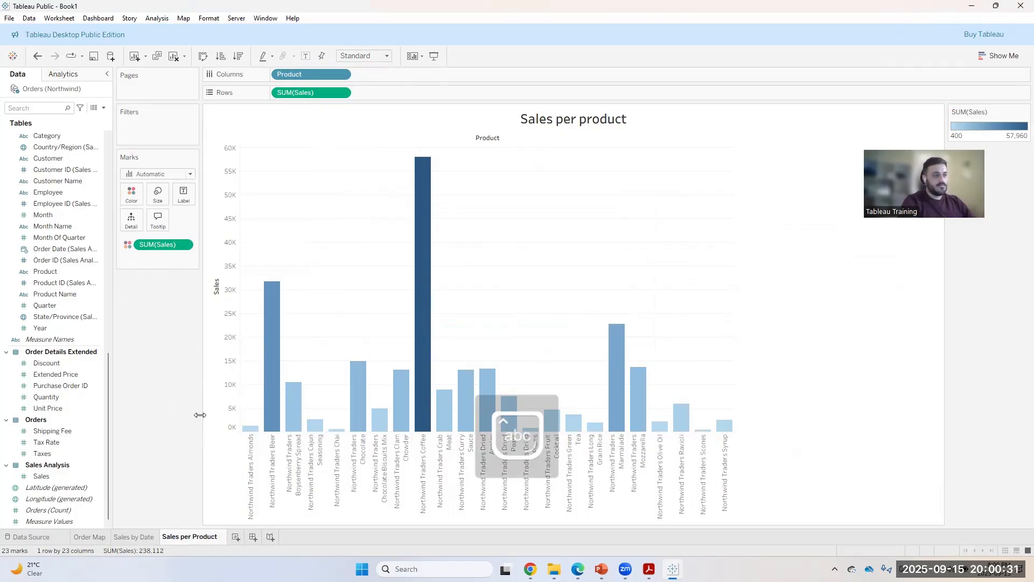
key(Return)
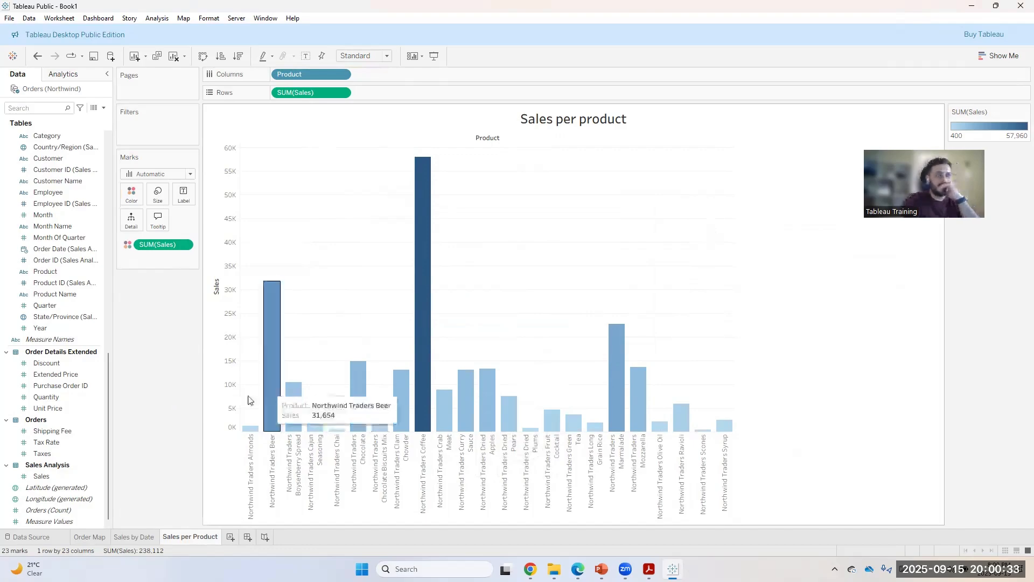
click(88, 536)
click(122, 537)
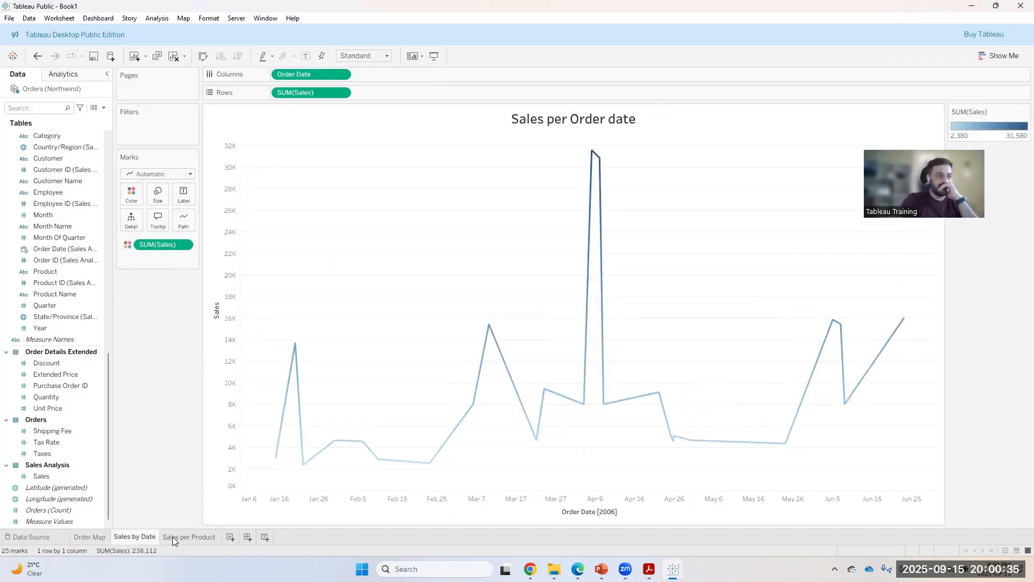
click(172, 537)
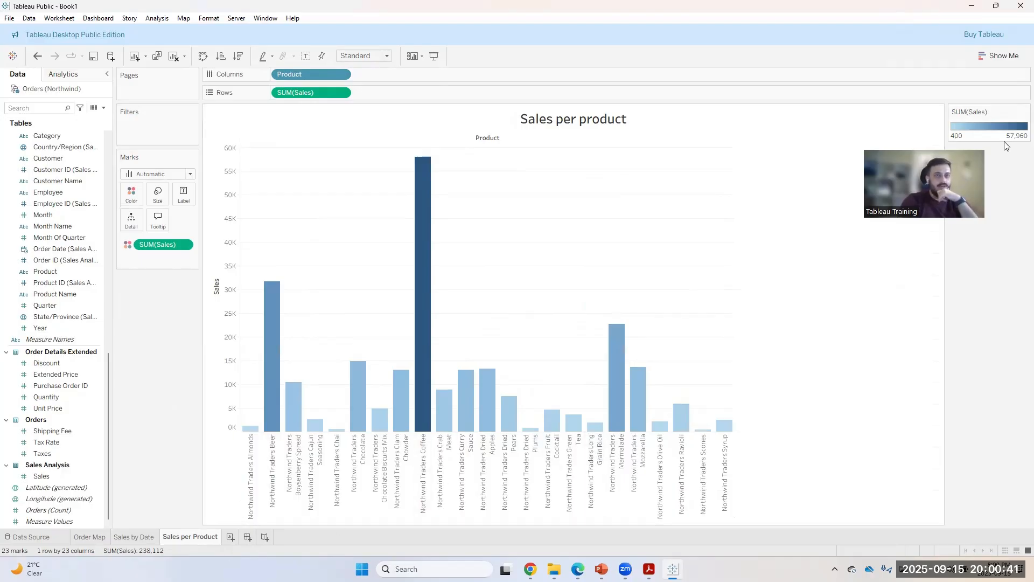
click(1019, 112)
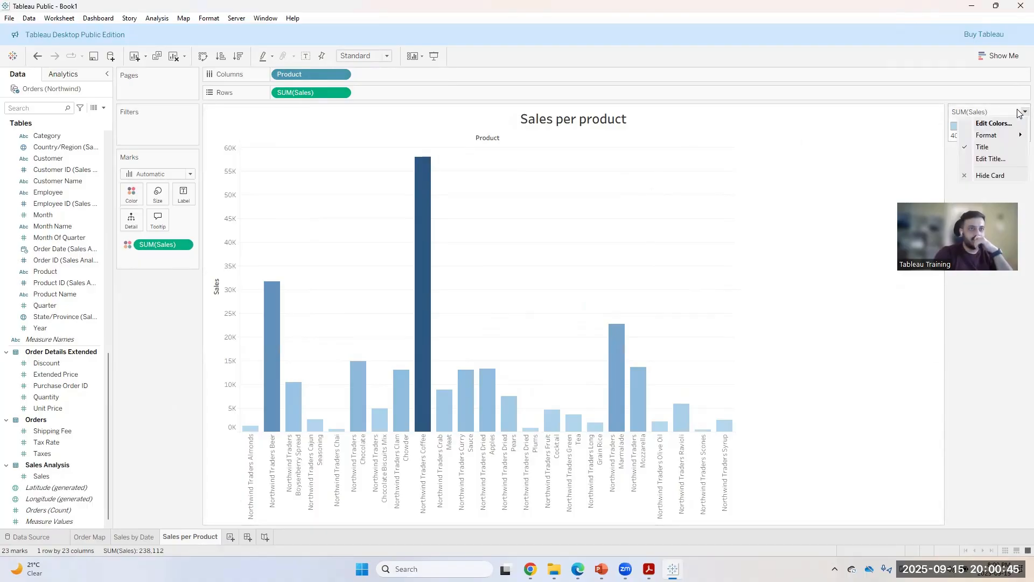
key(Escape)
- Try out Show Me chart types for sales per product, including box-and-whisker plot, pie chart, heat map, stacked bars and horizontal bars
click(996, 56)
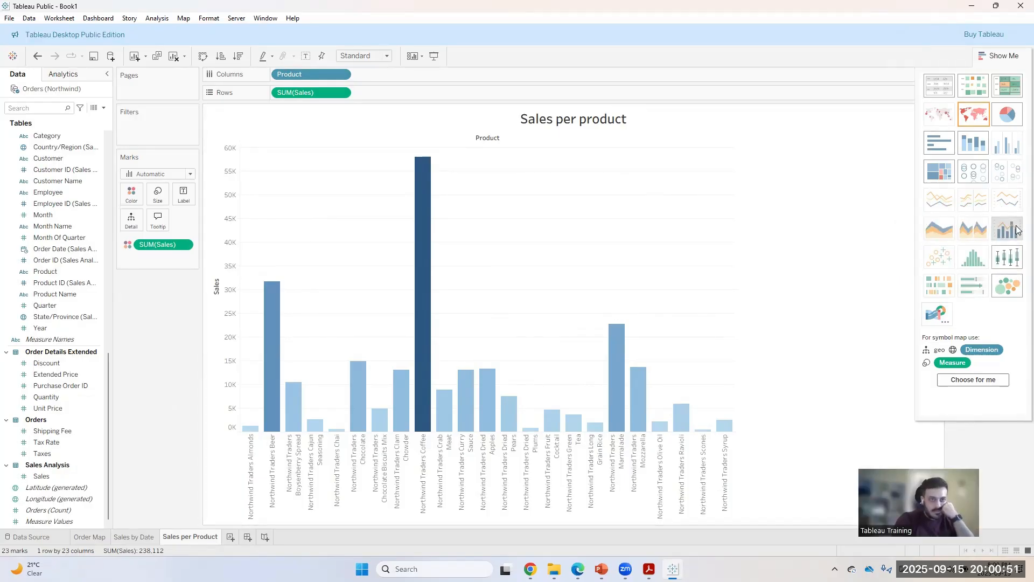
click(1012, 261)
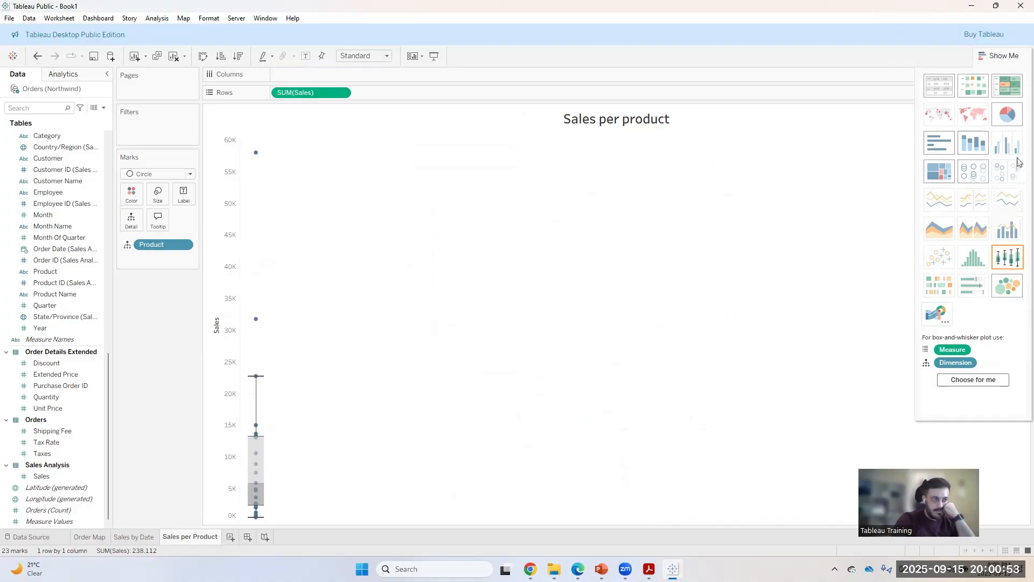
click(1008, 119)
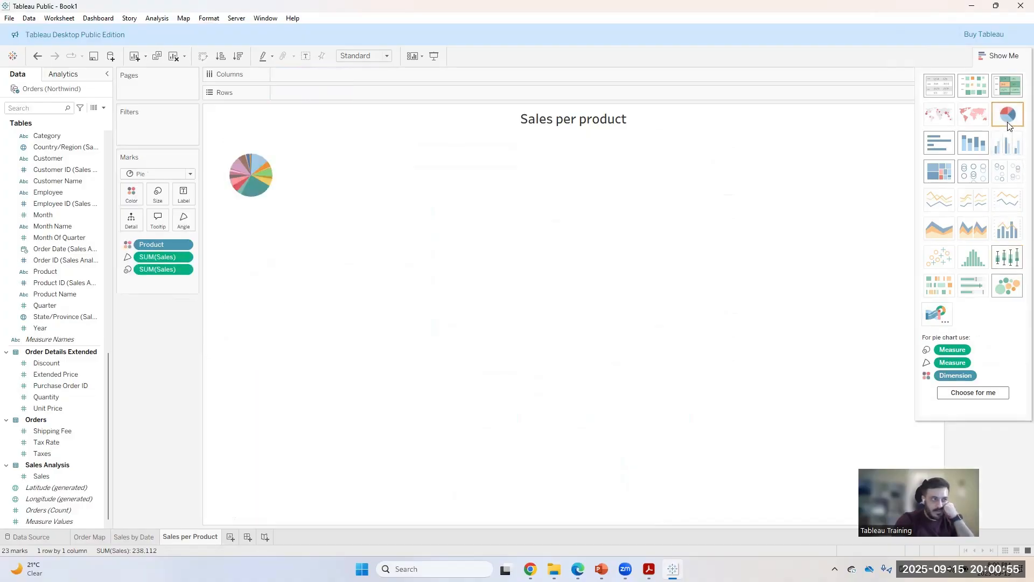
mouse_move(255, 186)
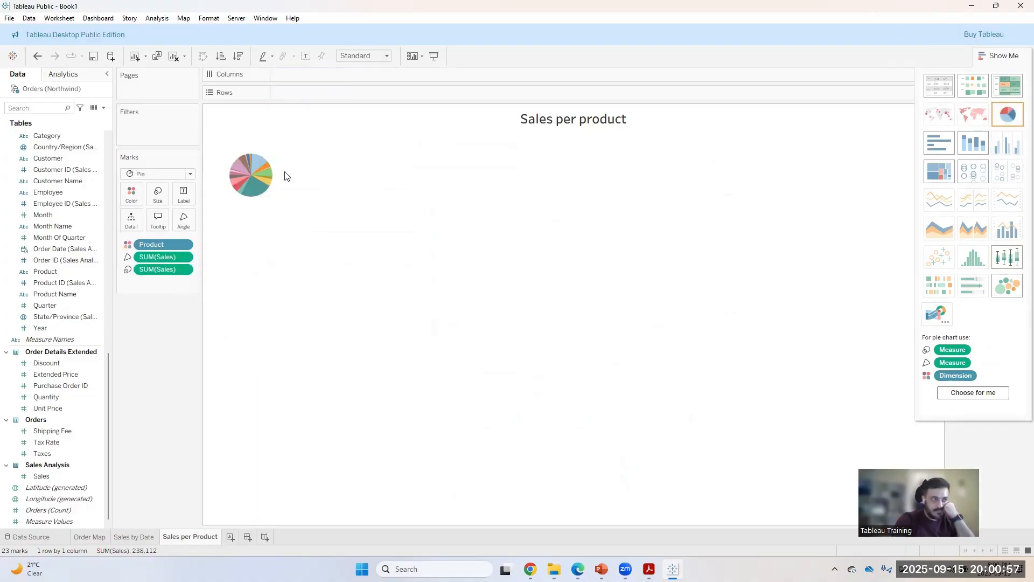
click(1017, 89)
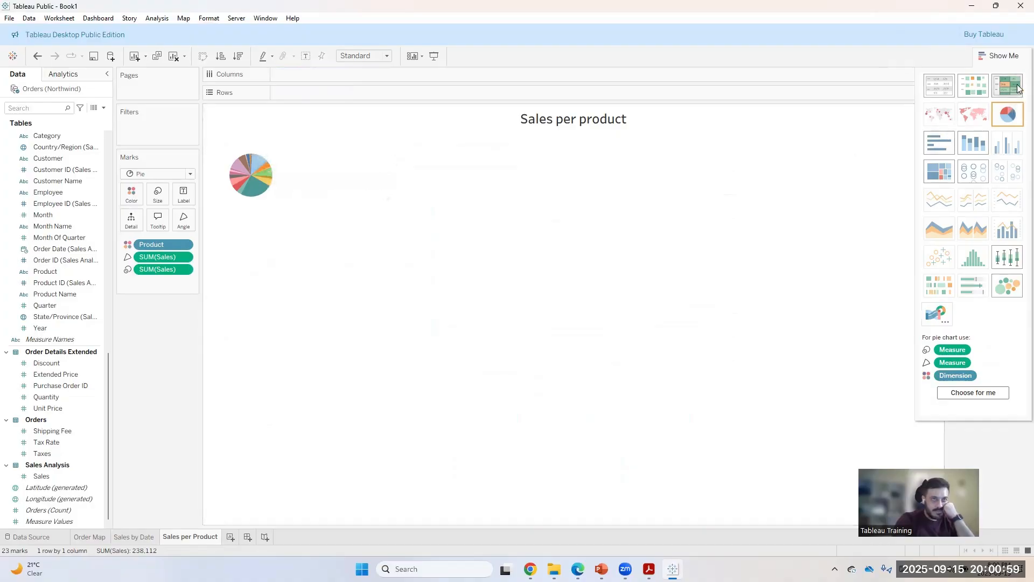
click(968, 87)
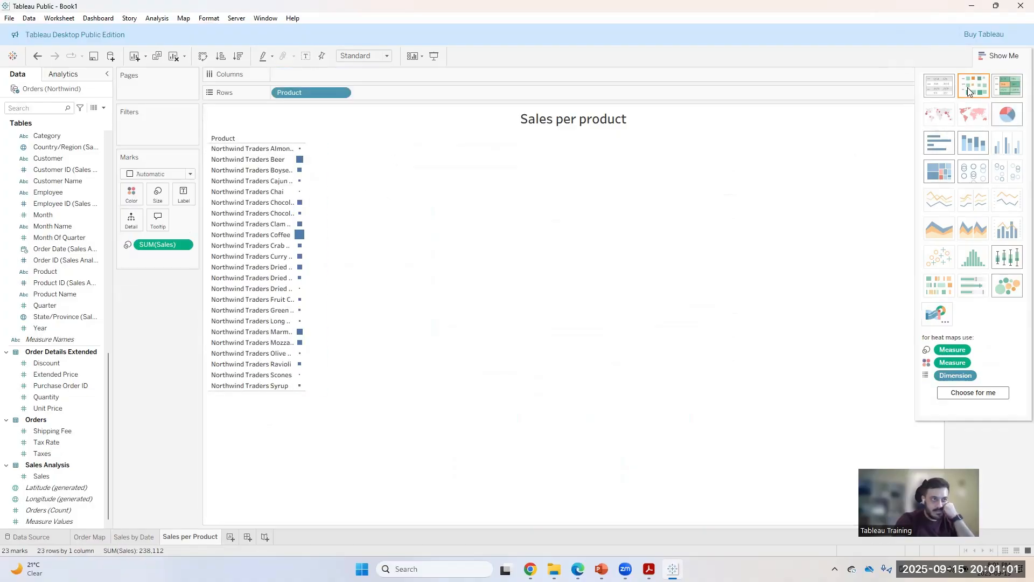
click(974, 147)
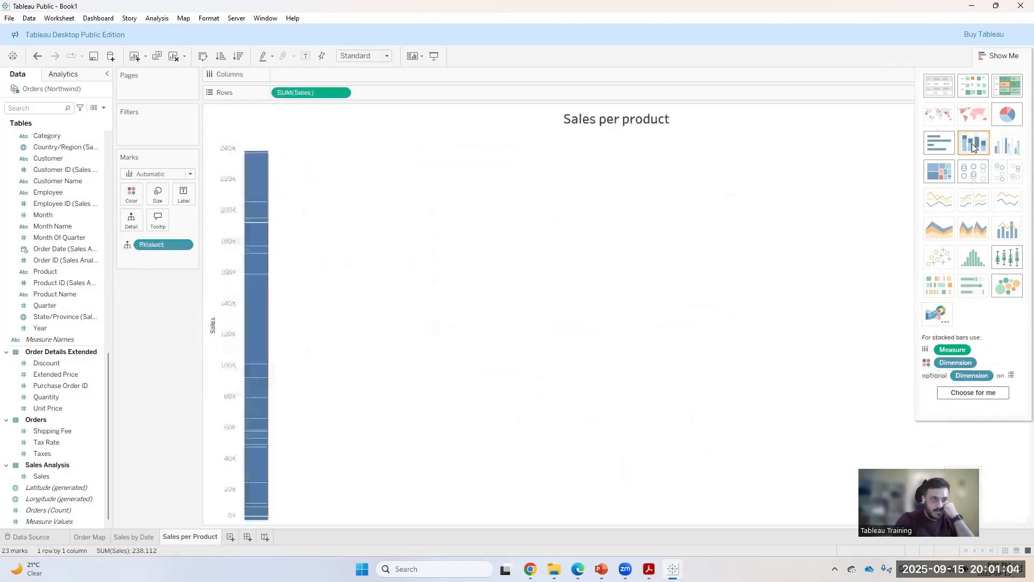
click(926, 149)
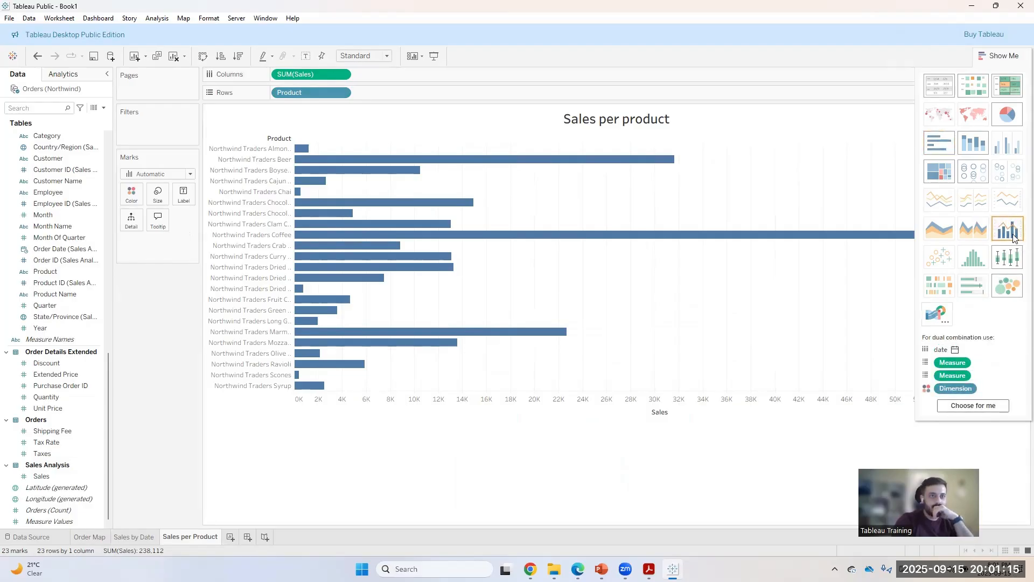
click(1006, 257)
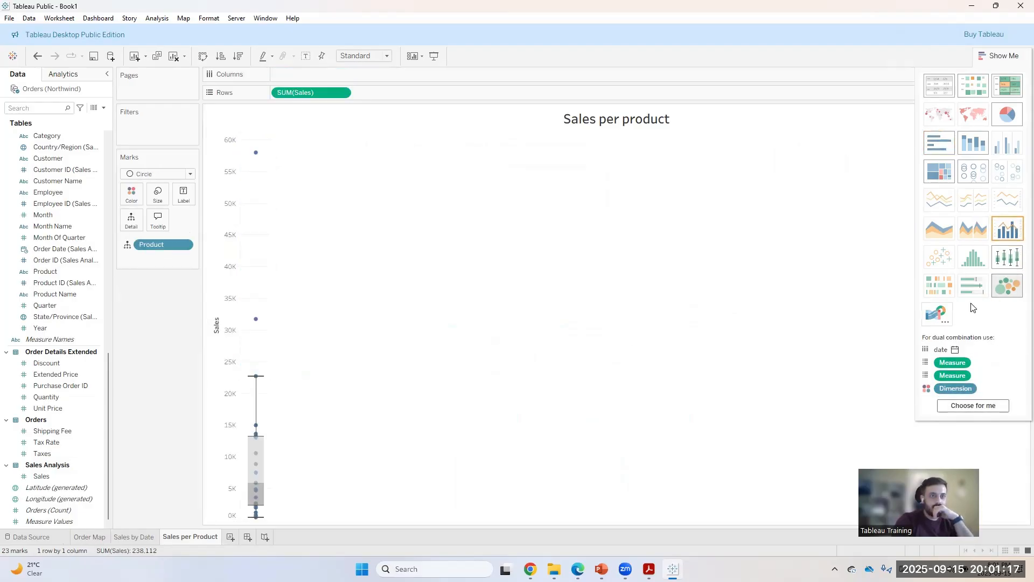
- Convert the Sales per Product chart to horizontal bars and close the chart type suggestions
click(937, 143)
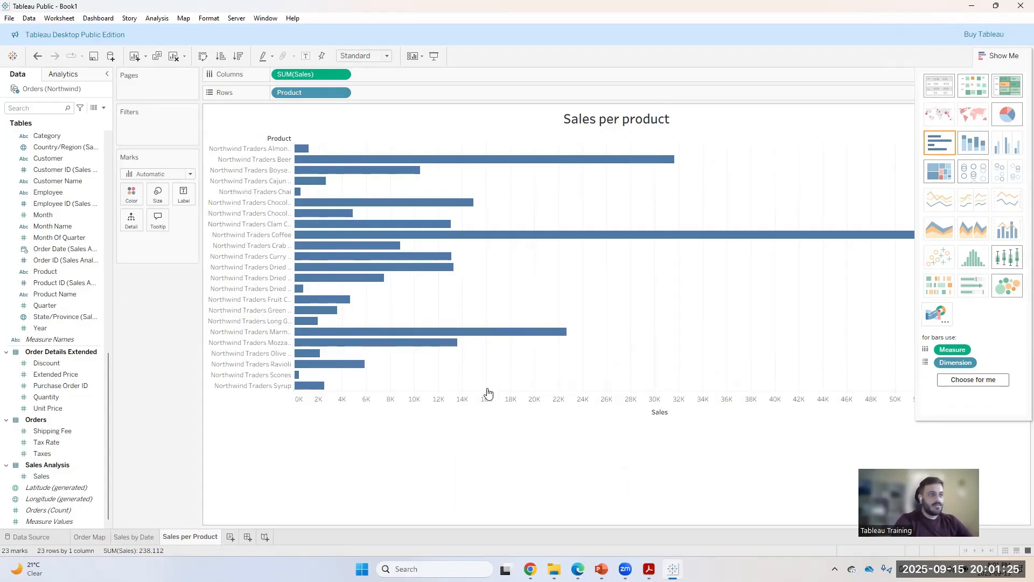
click(1012, 62)
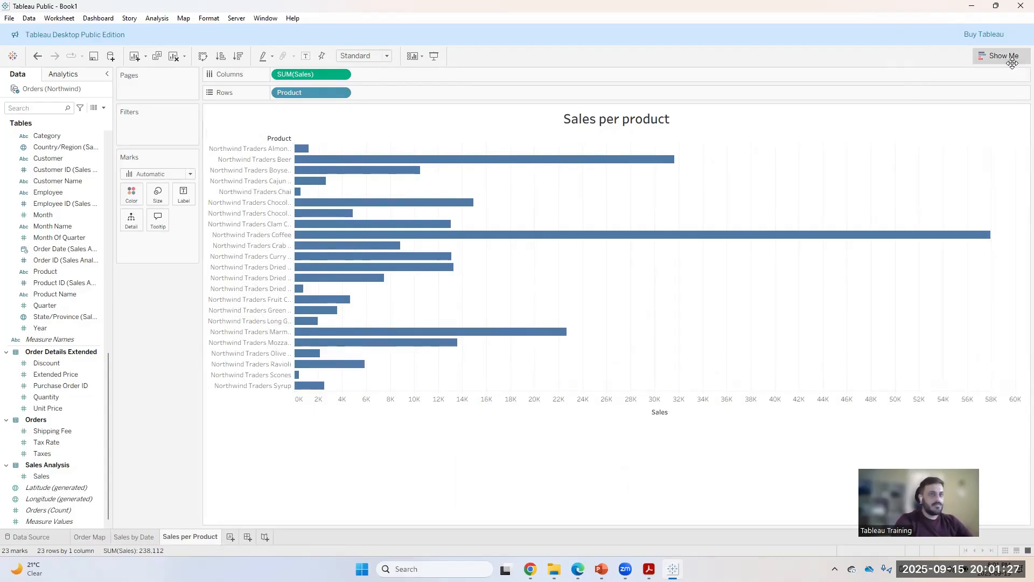
click(1012, 61)
click(1012, 61)
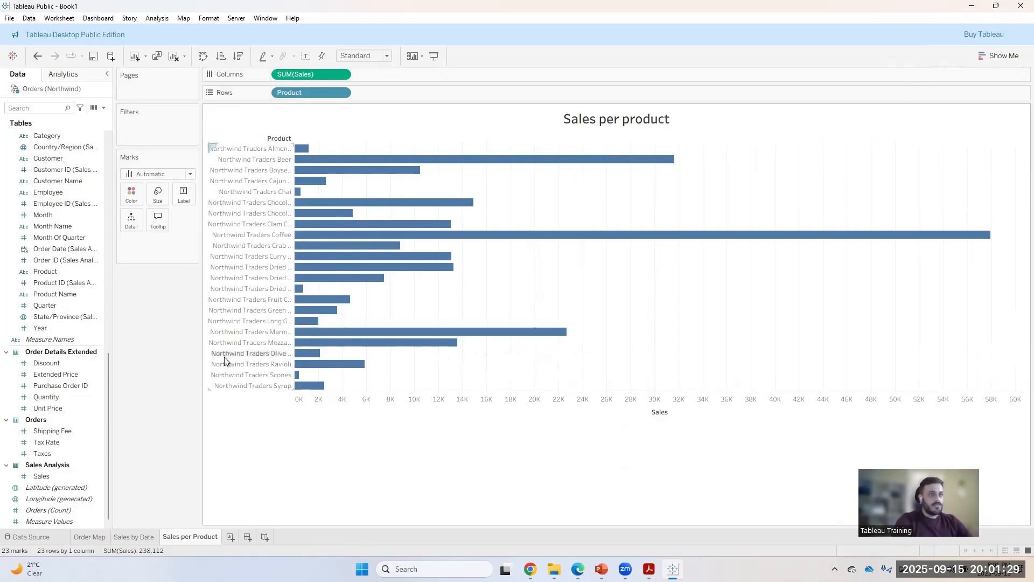
- Try adding the Product field from the Sales Analysis table to the tooltip of the horizontal bars
mouse_move(328, 178)
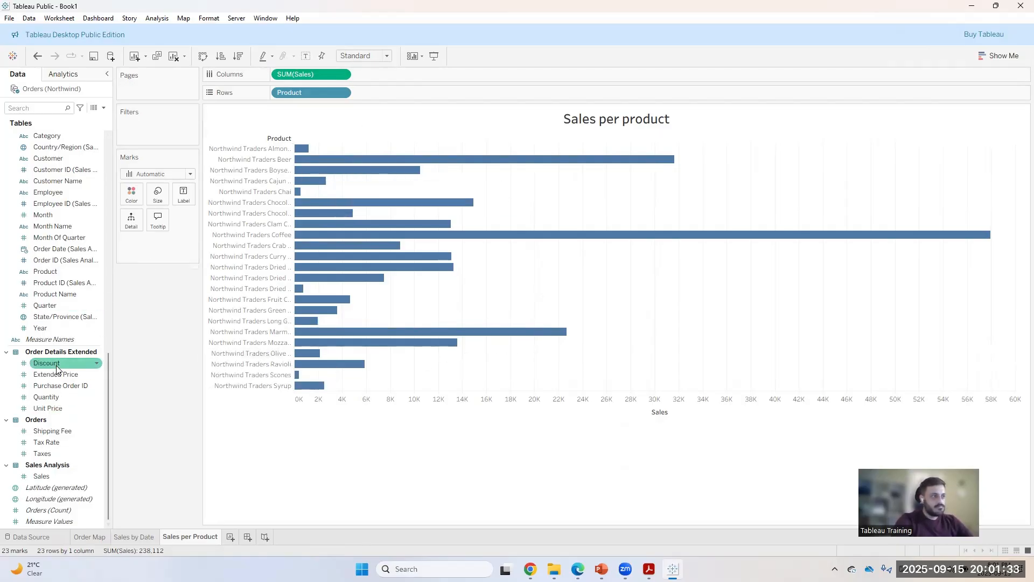
scroll(57, 367, up, 1)
drag(54, 306, 163, 218)
mouse_move(335, 168)
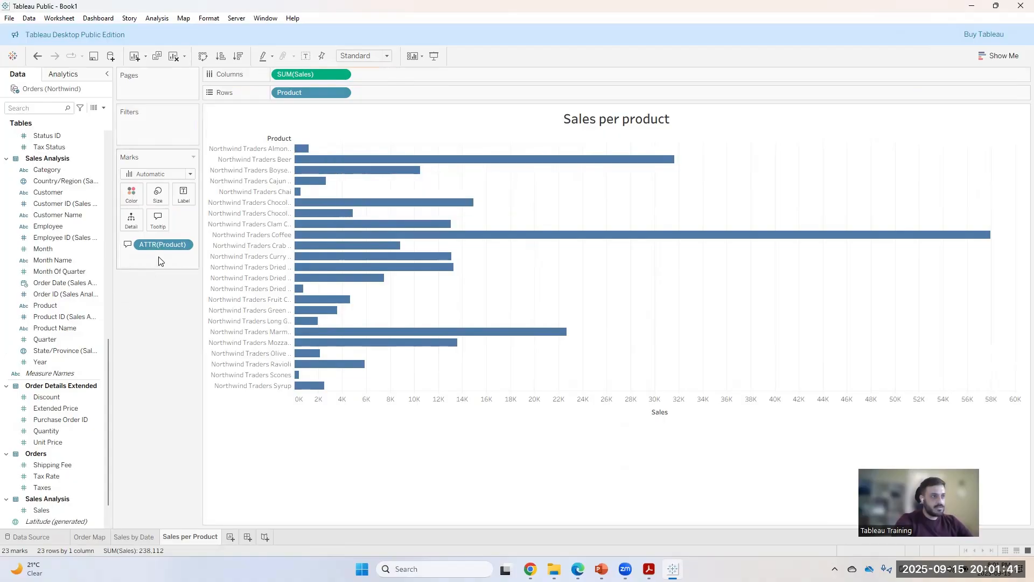
click(182, 245)
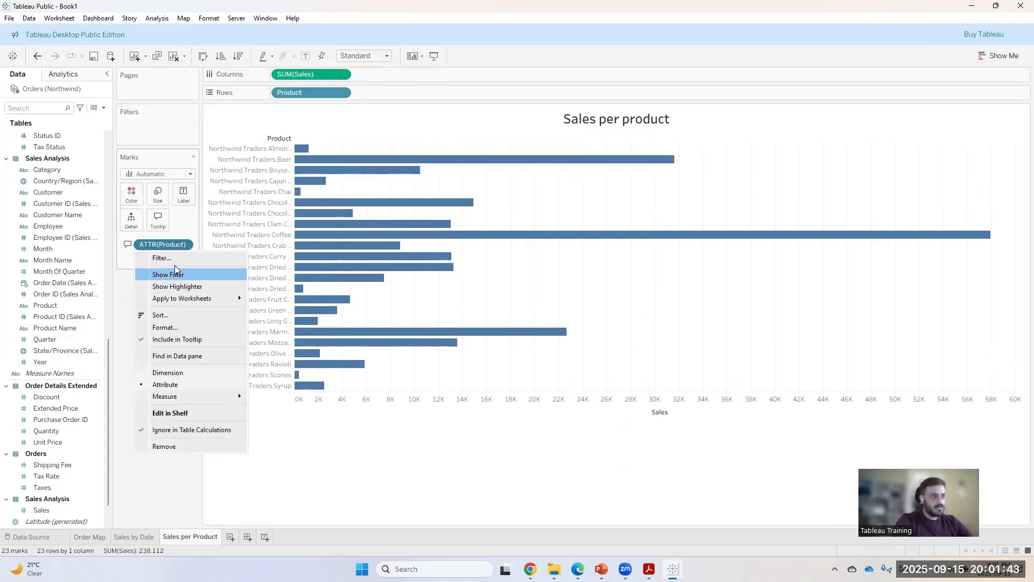
click(150, 247)
drag(175, 245, 49, 460)
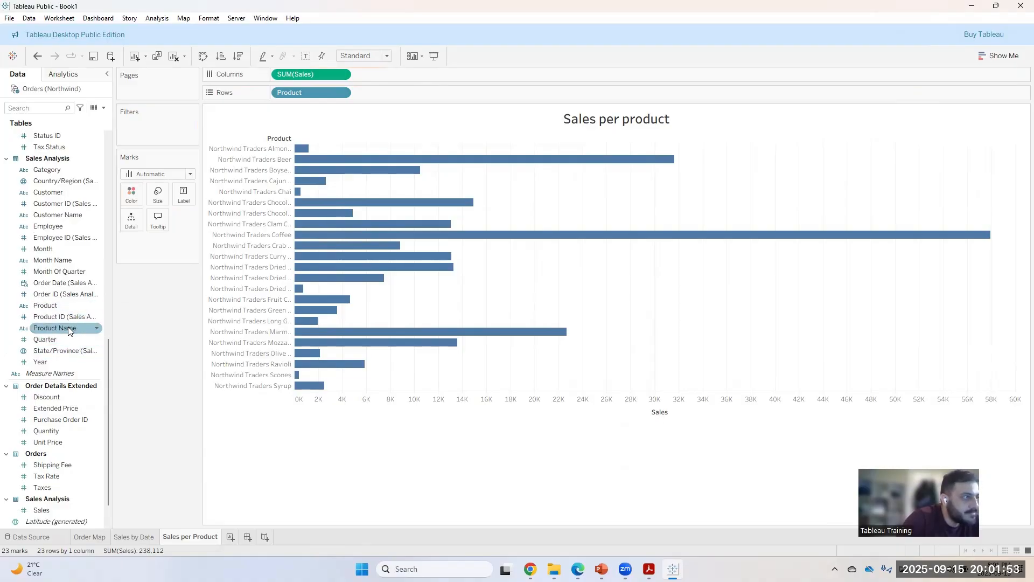
- Try adding the Product Name field from the Sales Analysis table to the tooltip of the horizontal bars
drag(65, 327, 162, 221)
mouse_move(343, 205)
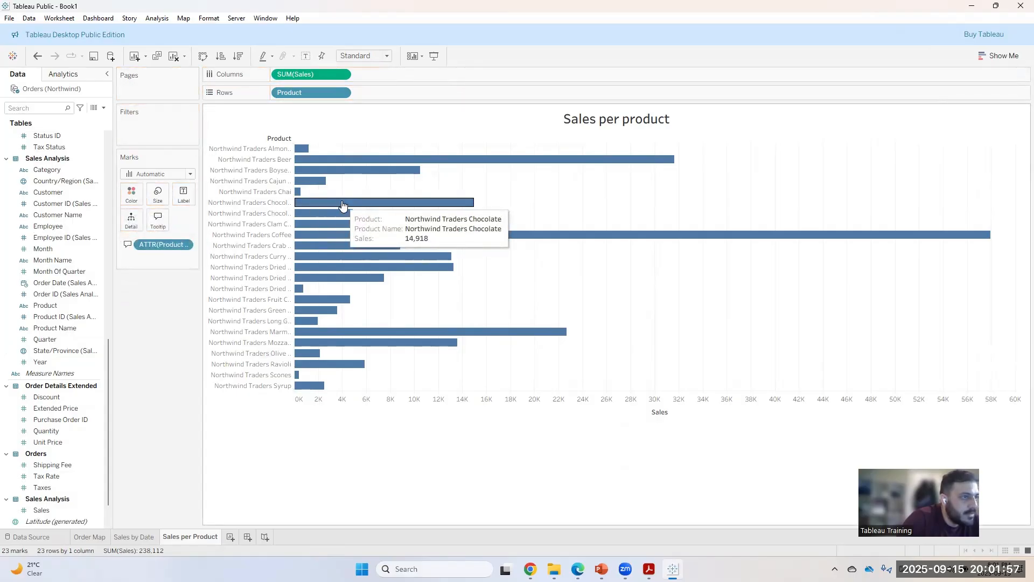
drag(163, 244, 163, 404)
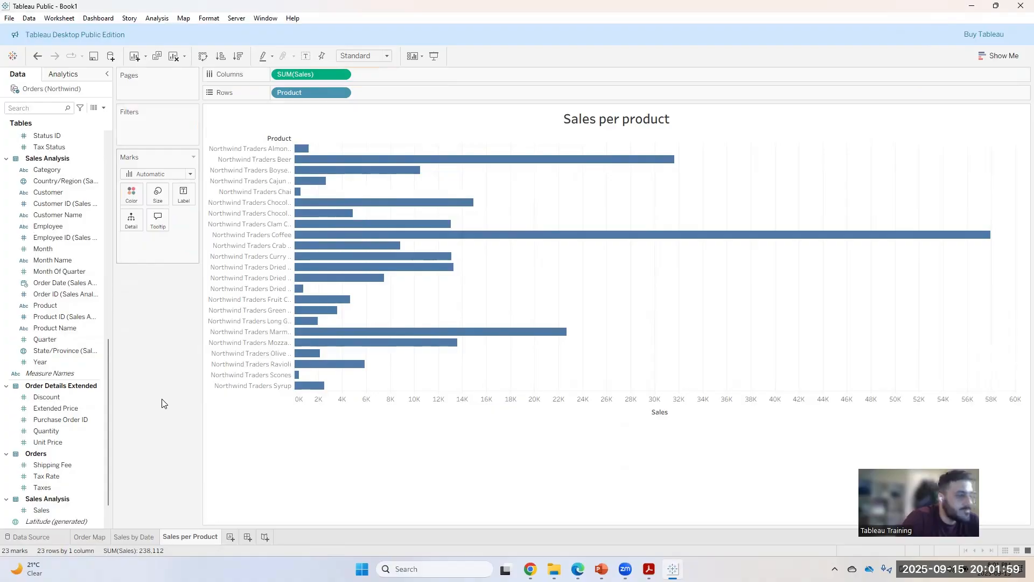
click(32, 339)
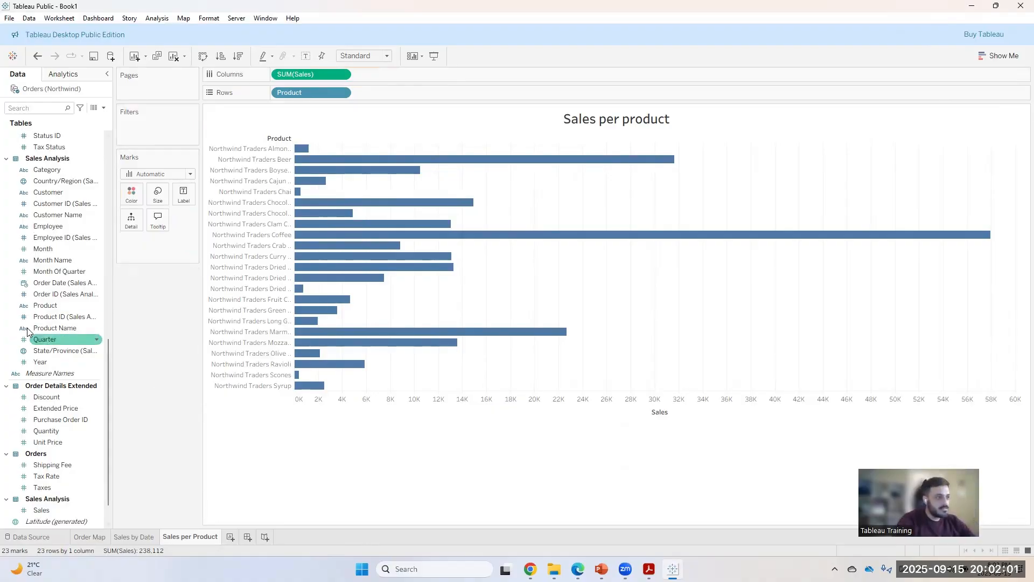
- Recolor the bars of the Sales per Product chart to a lighter blue
click(185, 178)
click(190, 176)
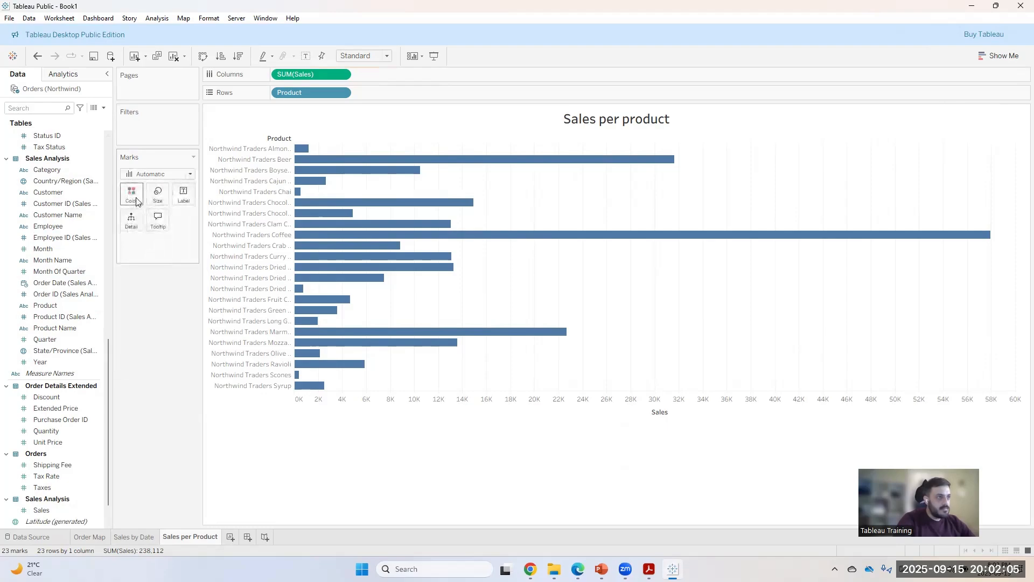
click(137, 200)
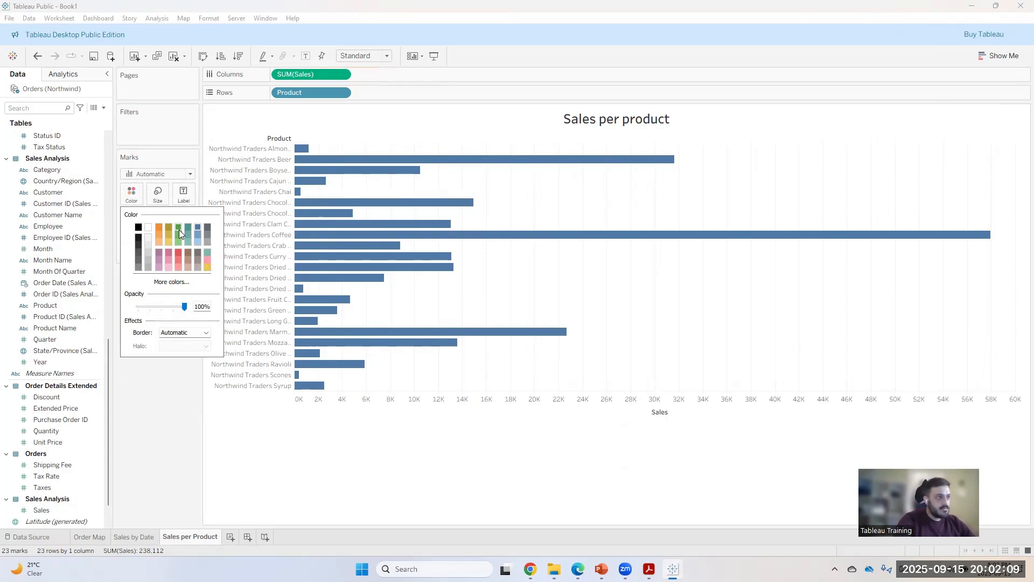
click(194, 246)
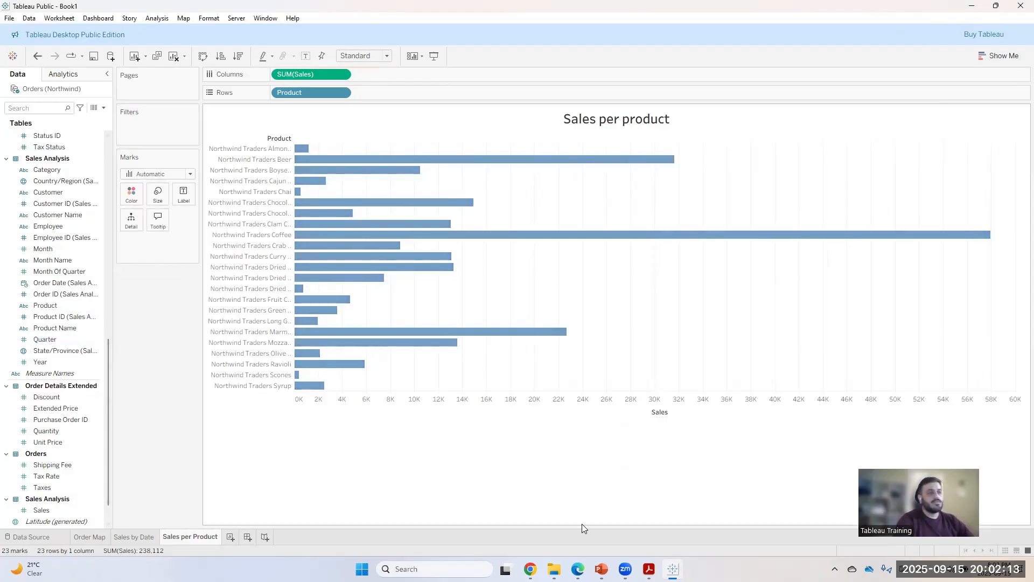
- Review the Sales by Date, Order Map and Sales per Product worksheets
click(129, 537)
click(91, 536)
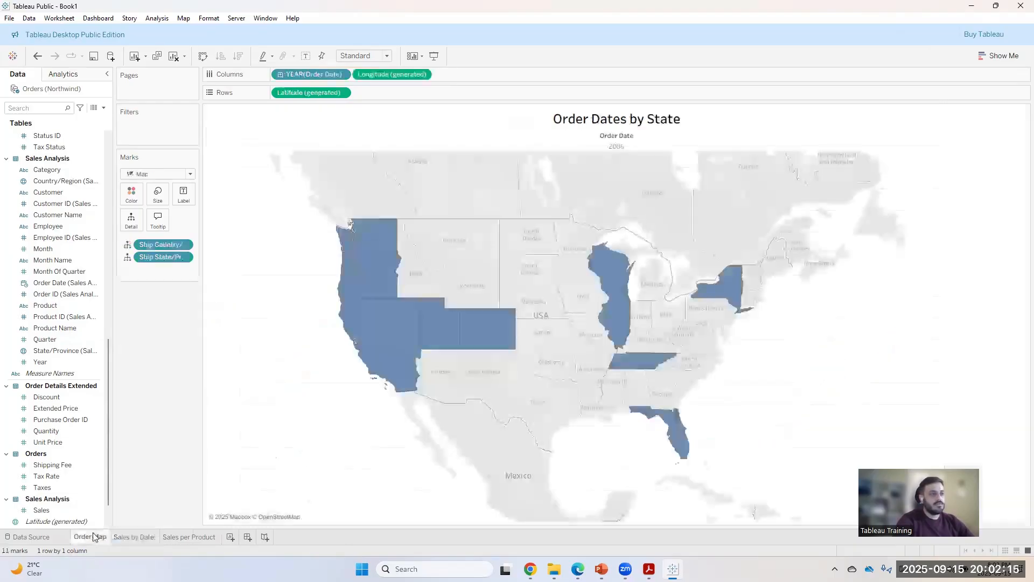
click(188, 537)
click(122, 537)
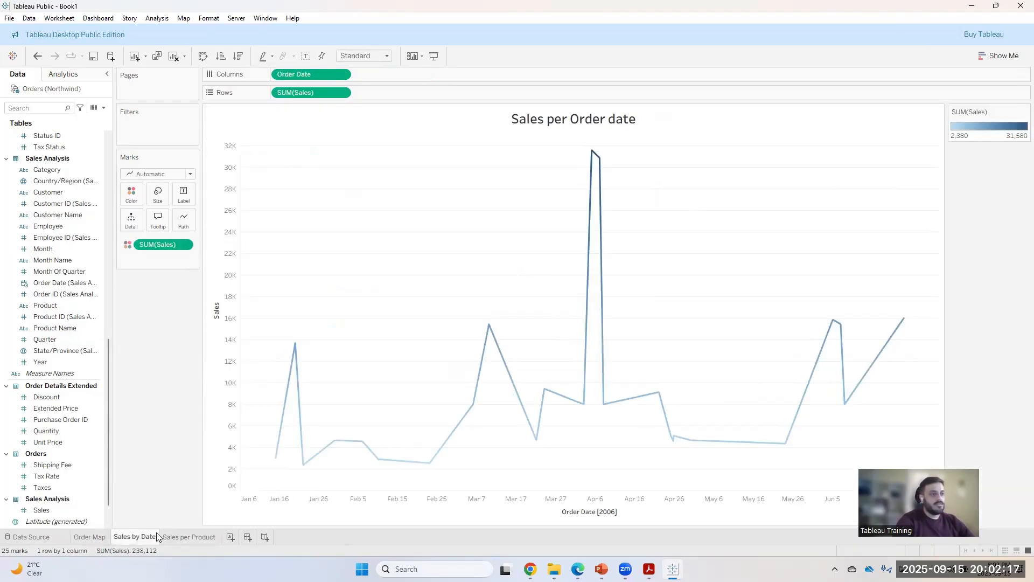
click(248, 538)
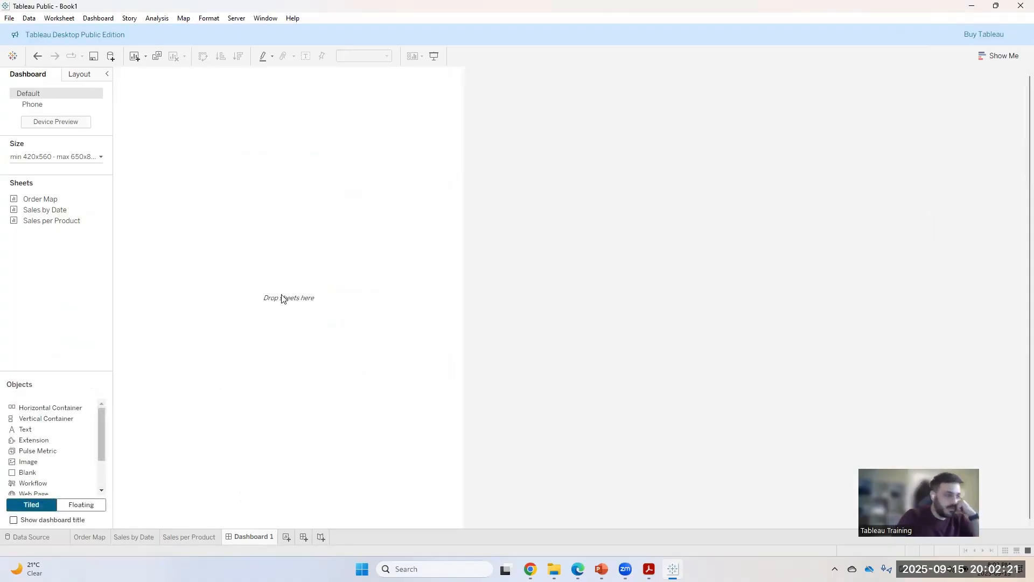
right_click(268, 536)
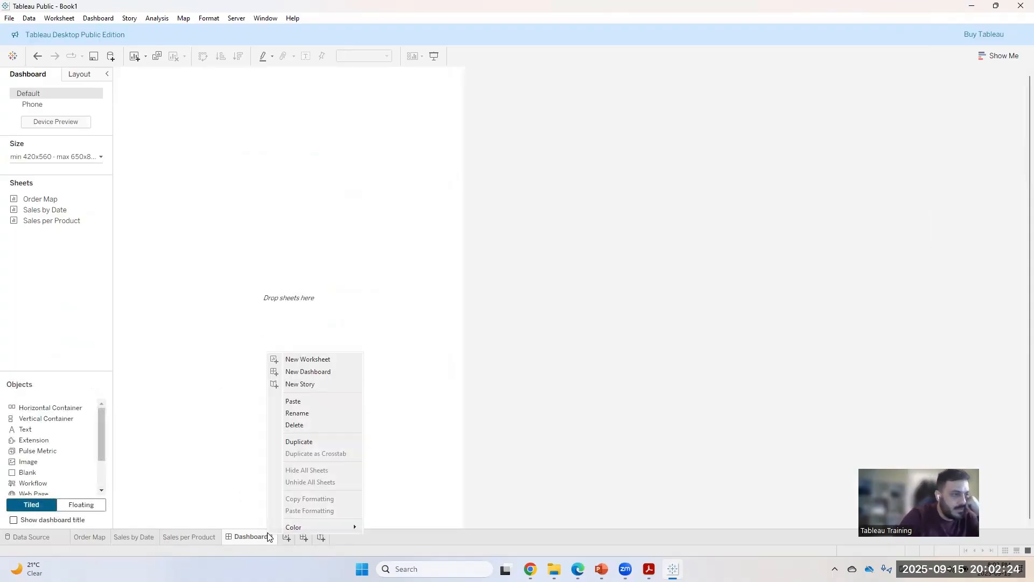
click(315, 425)
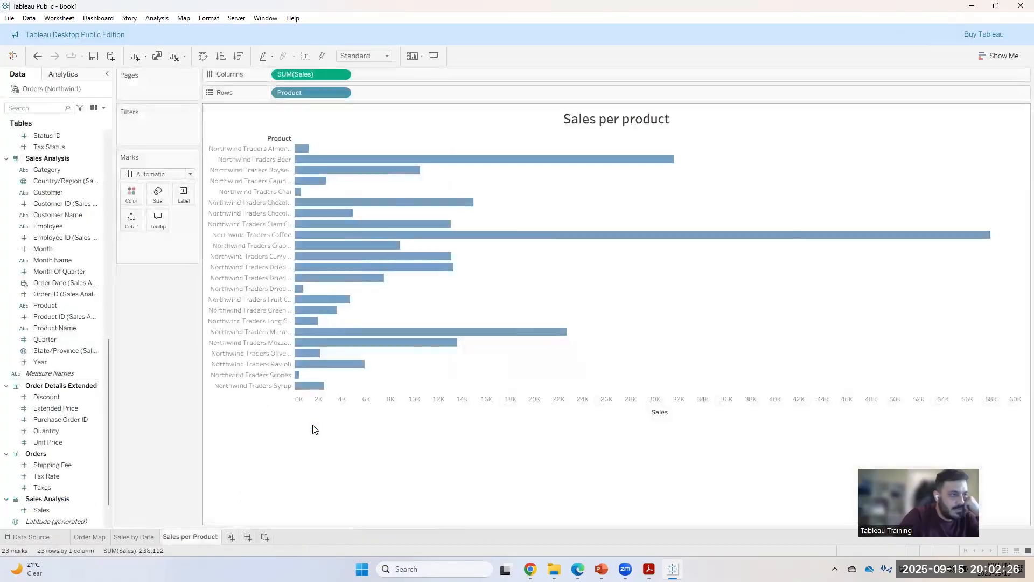
- Create a new dashboard and set its size to Automatic
click(248, 537)
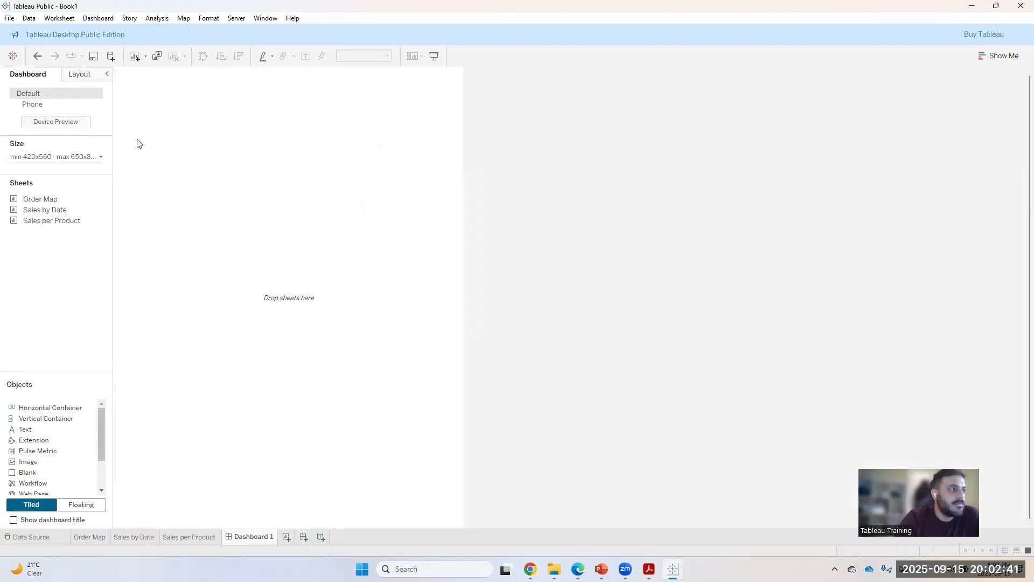
click(100, 157)
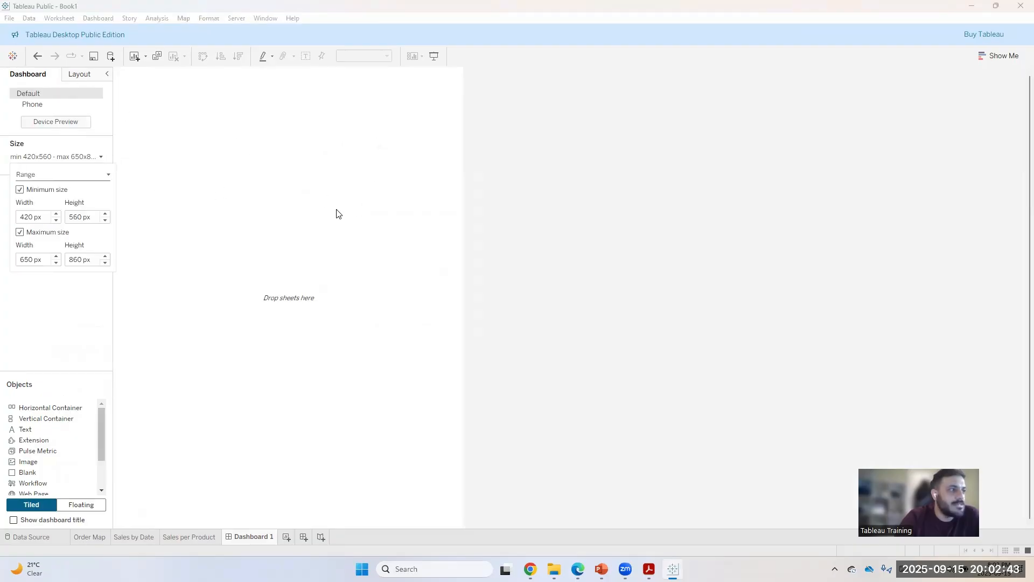
click(109, 174)
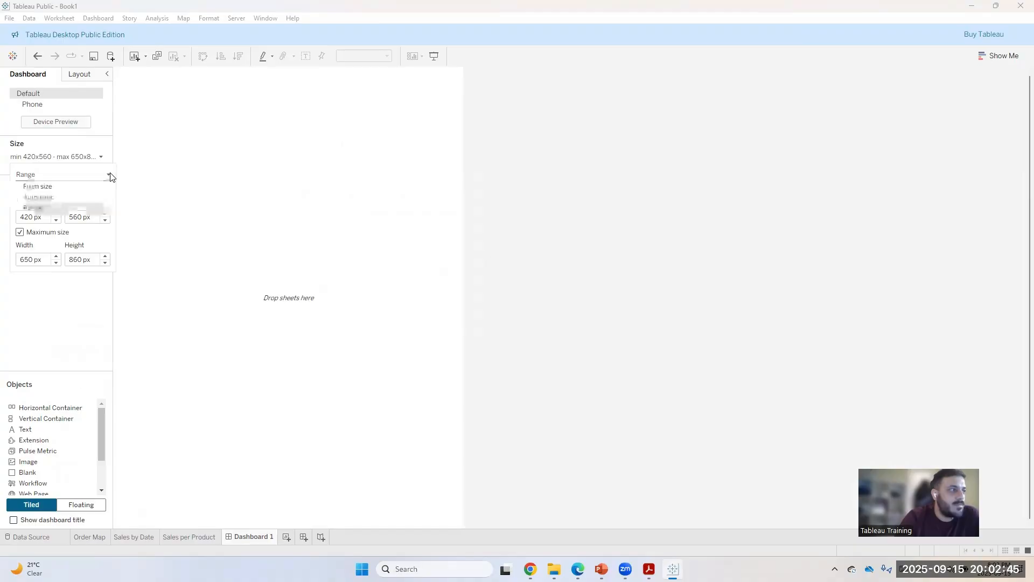
click(83, 198)
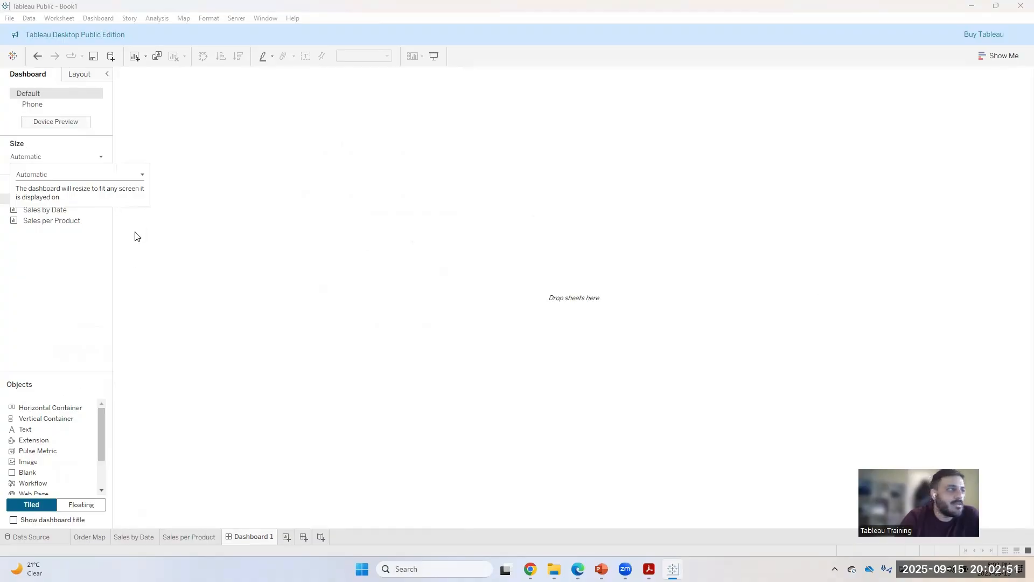
click(152, 235)
click(98, 164)
click(54, 194)
click(42, 157)
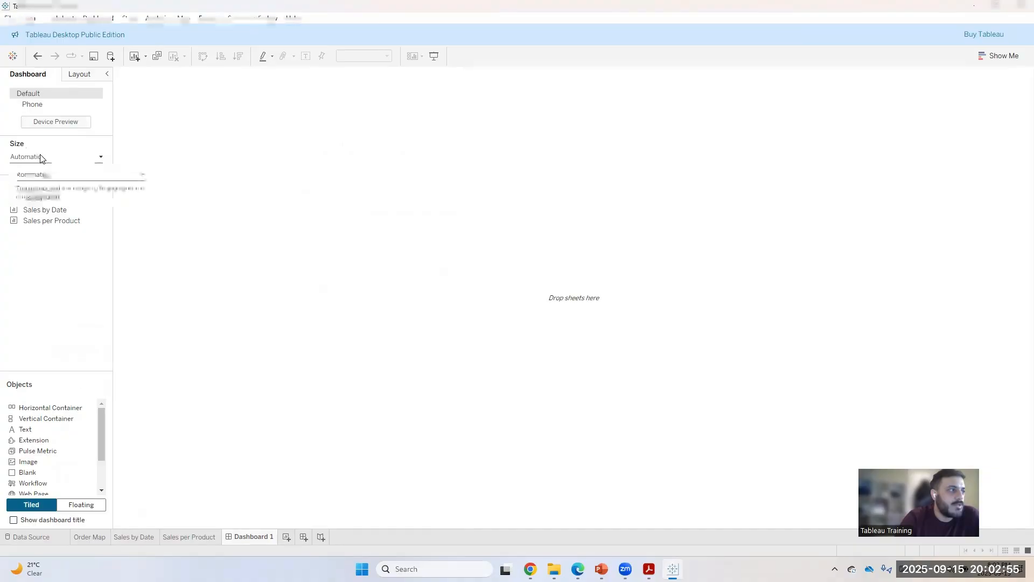
click(43, 158)
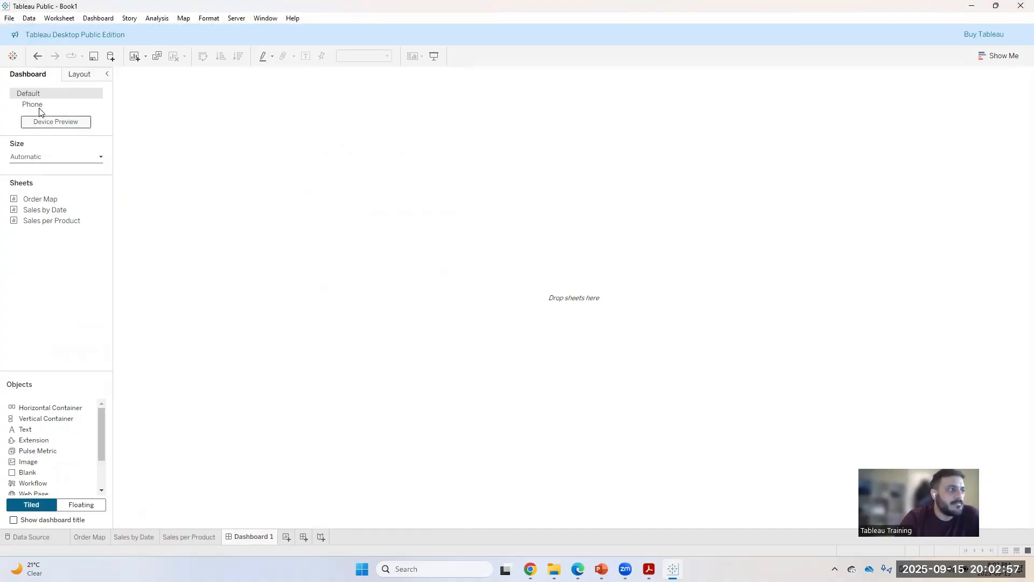
click(75, 74)
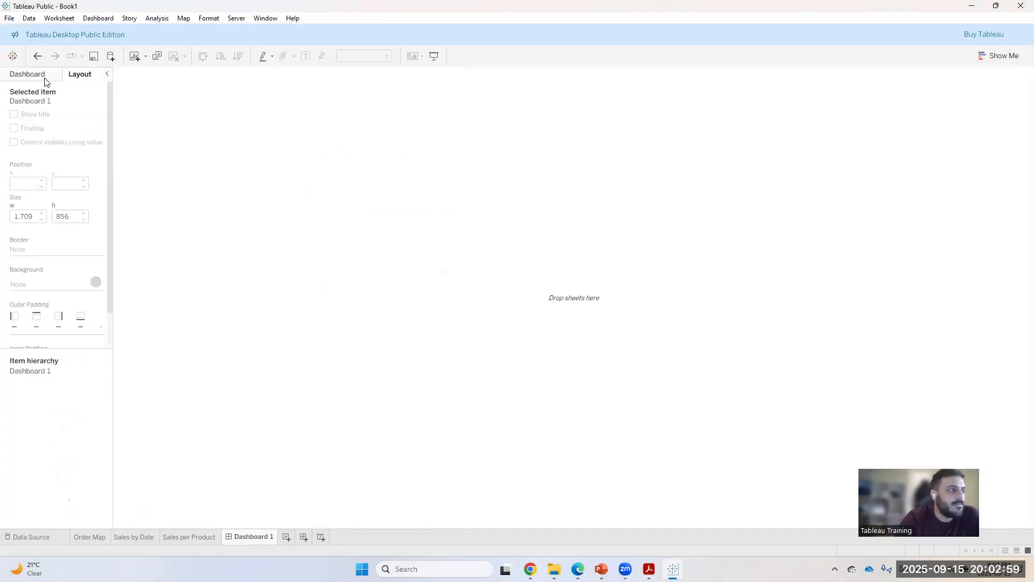
click(46, 79)
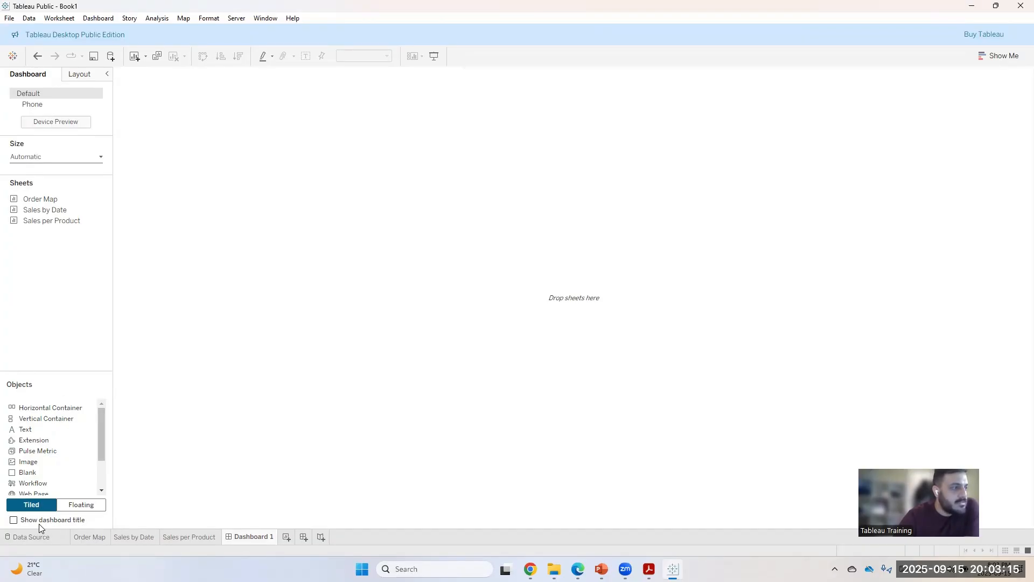
- Show the dashboard title and replace its text with "Order Analysis by Product and US State"
click(13, 520)
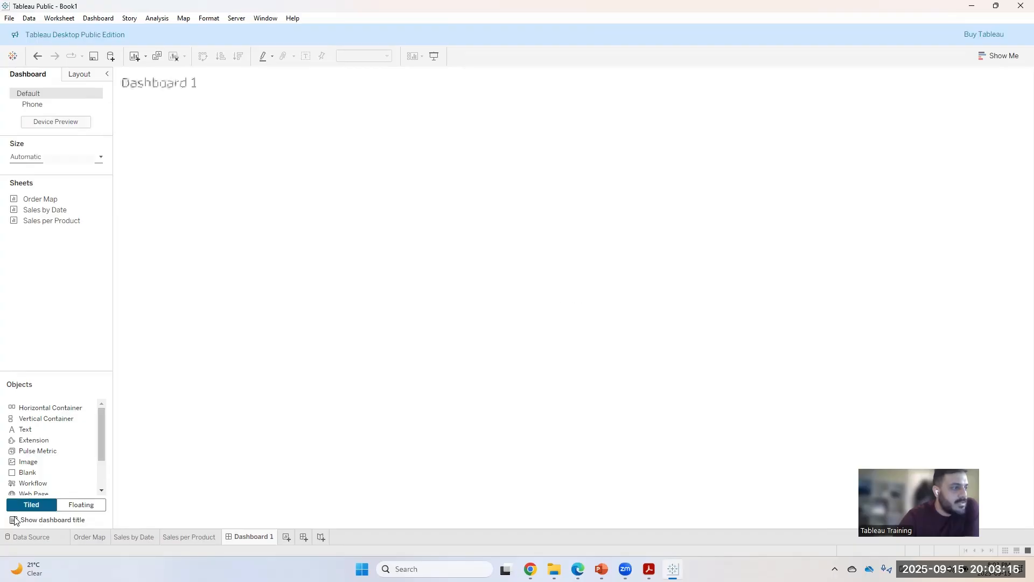
double_click(167, 91)
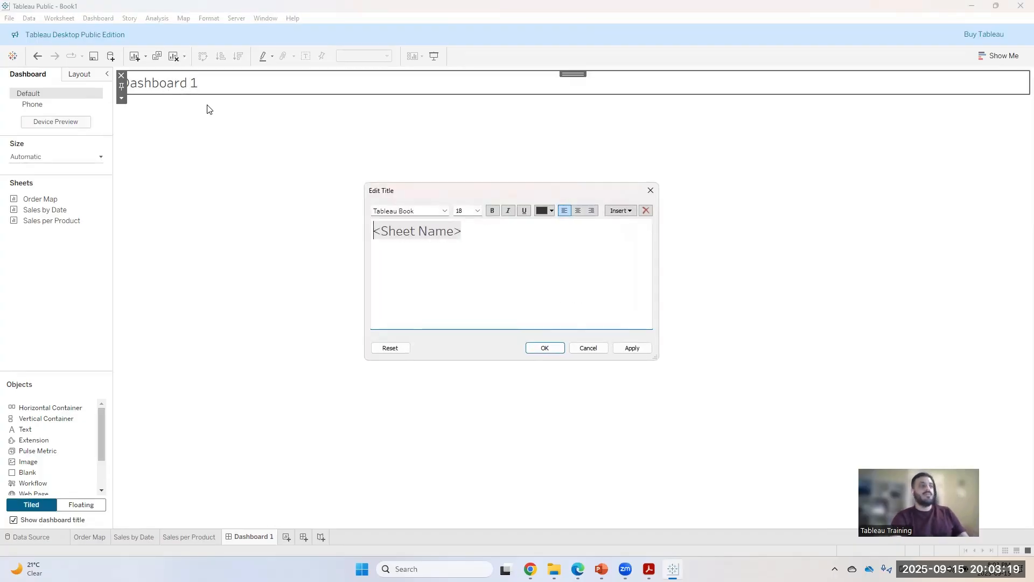
double_click(460, 233)
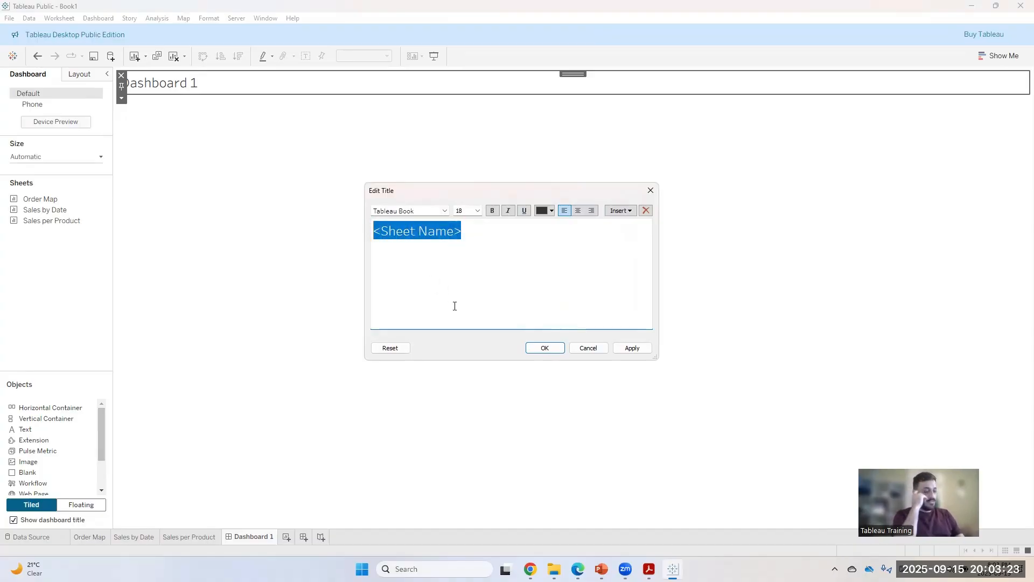
key(Caps_Lock)
text(O)
key(Caps_Lock)
text(rder)
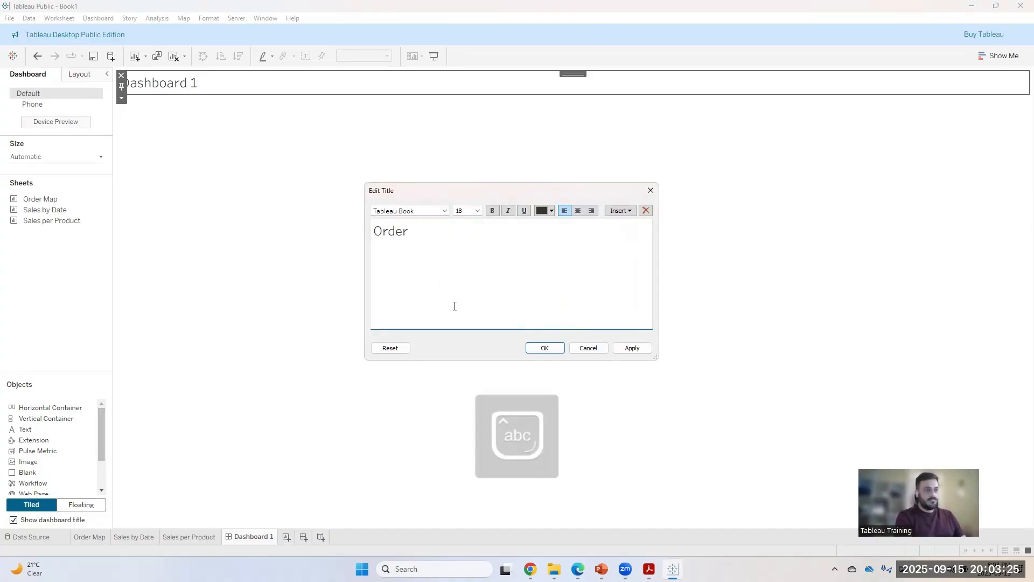
key(Caps_Lock)
text(A)
key(Caps_Lock)
text(n)
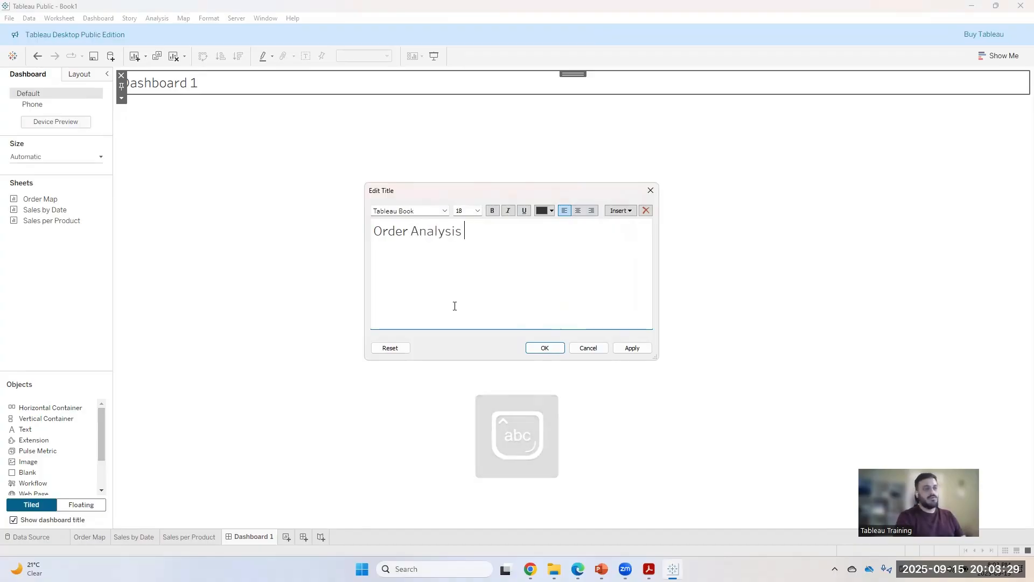
text(alysis )
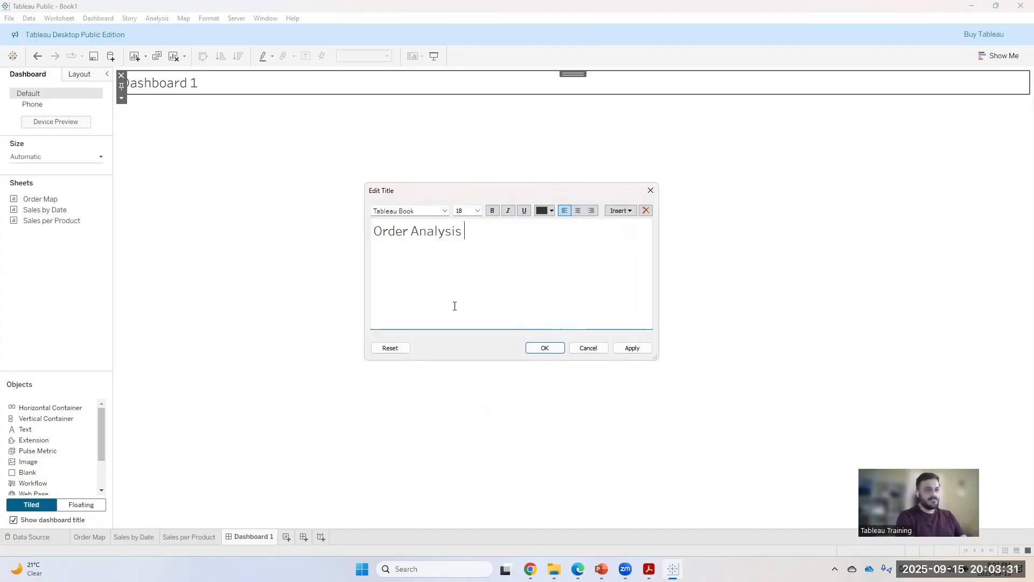
text(by)
key(Caps_Lock)
text(Produict)
key(Caps_Lock)
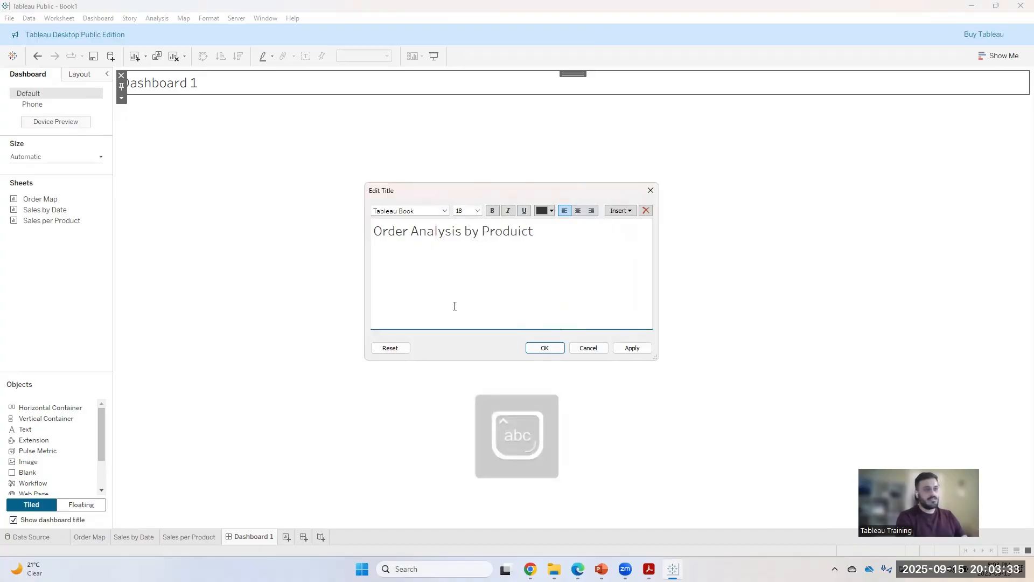
key(BackSpace)
key(BackSpace)
key(BackSpace)
text(ct and n)
key(Caps_Lock)
text(L)
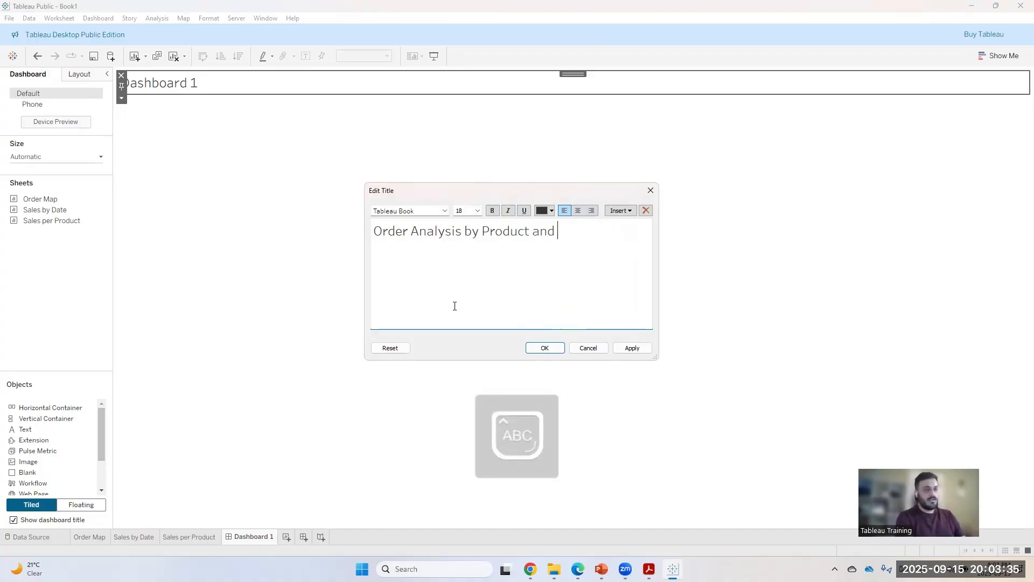
key(Caps_Lock)
text(ocation)
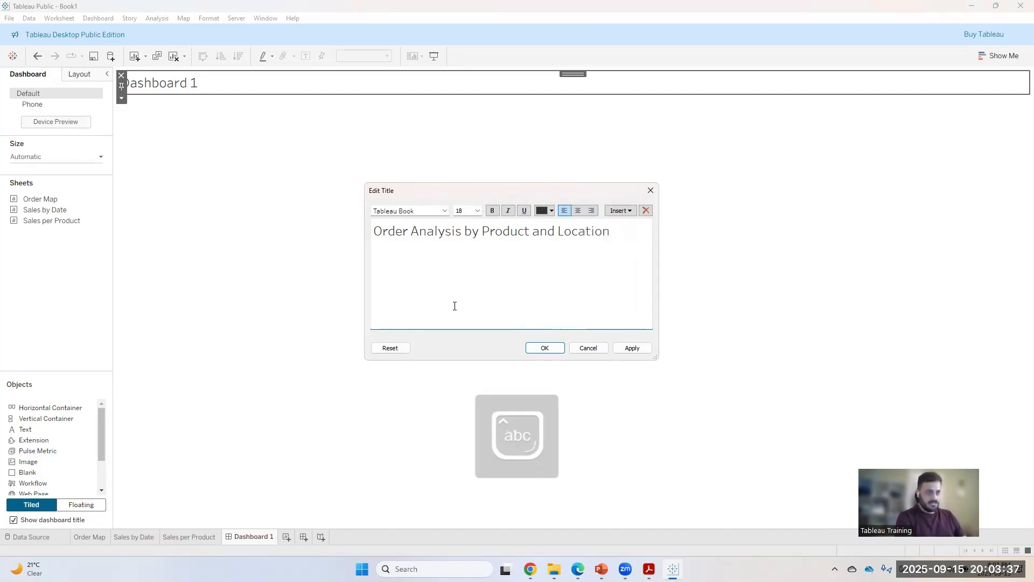
key(BackSpace)
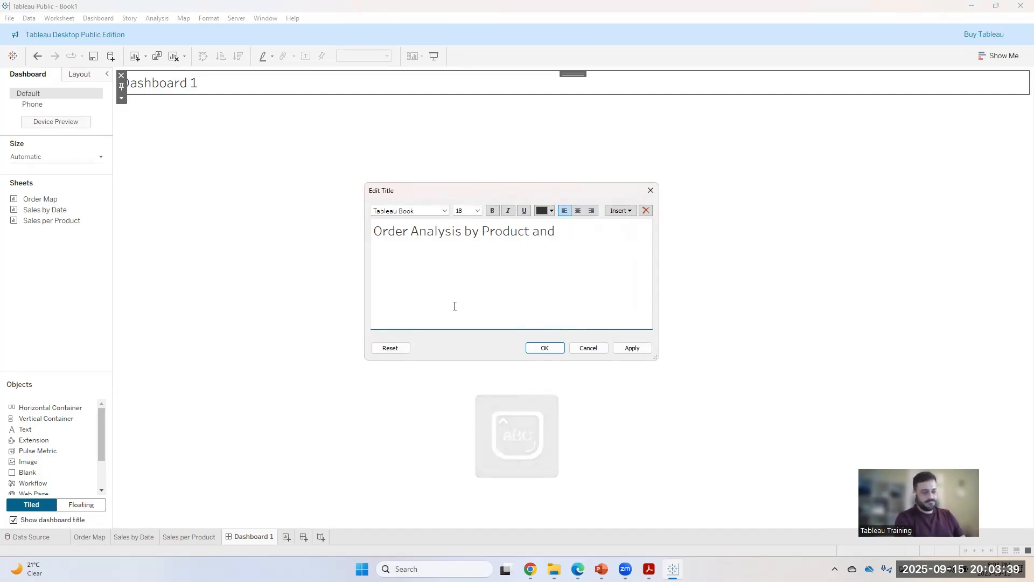
key(Caps_Lock)
text(US)
text( S)
key(Caps_Lock)
text(ta)
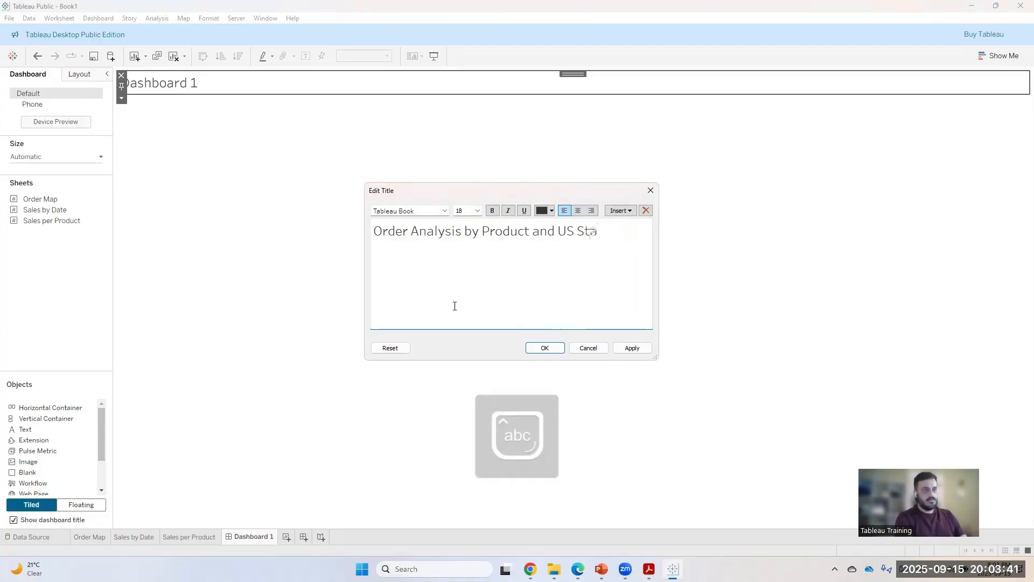
text(te)
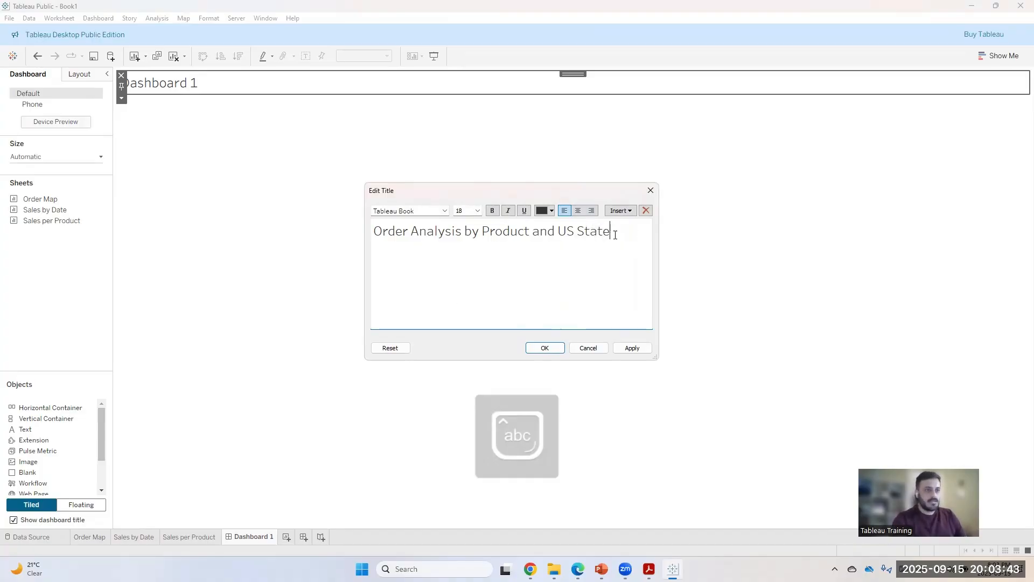
- Make the whole dashboard title bold and centered, and apply the title changes
drag(615, 234, 358, 247)
click(358, 246)
triple_click(381, 231)
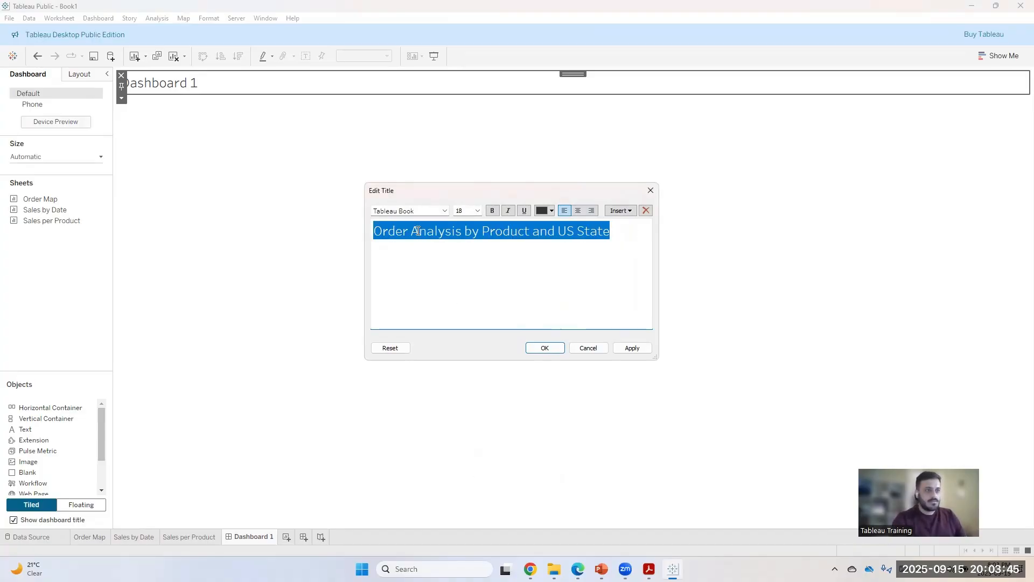
click(492, 210)
click(578, 211)
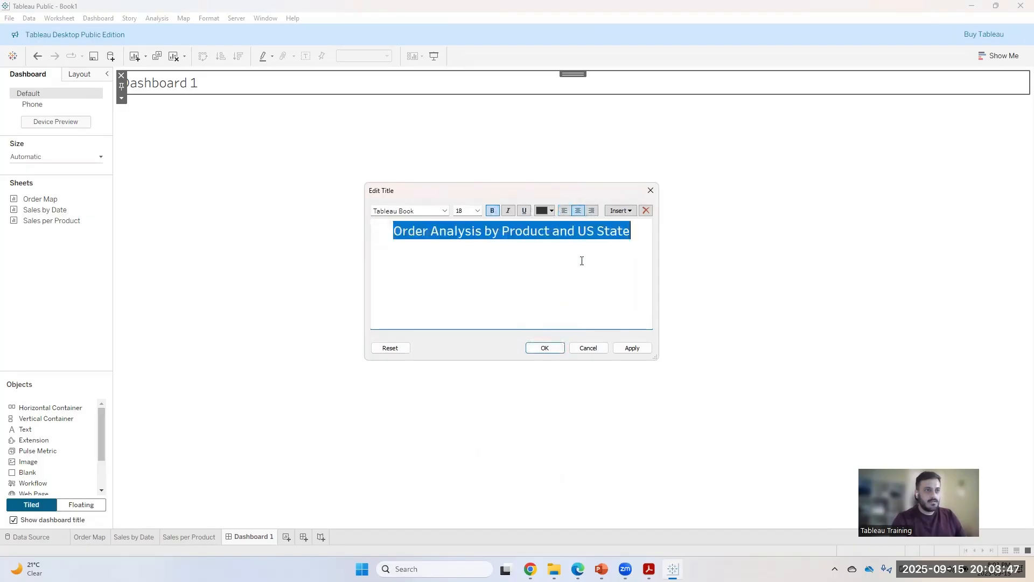
click(617, 348)
click(544, 348)
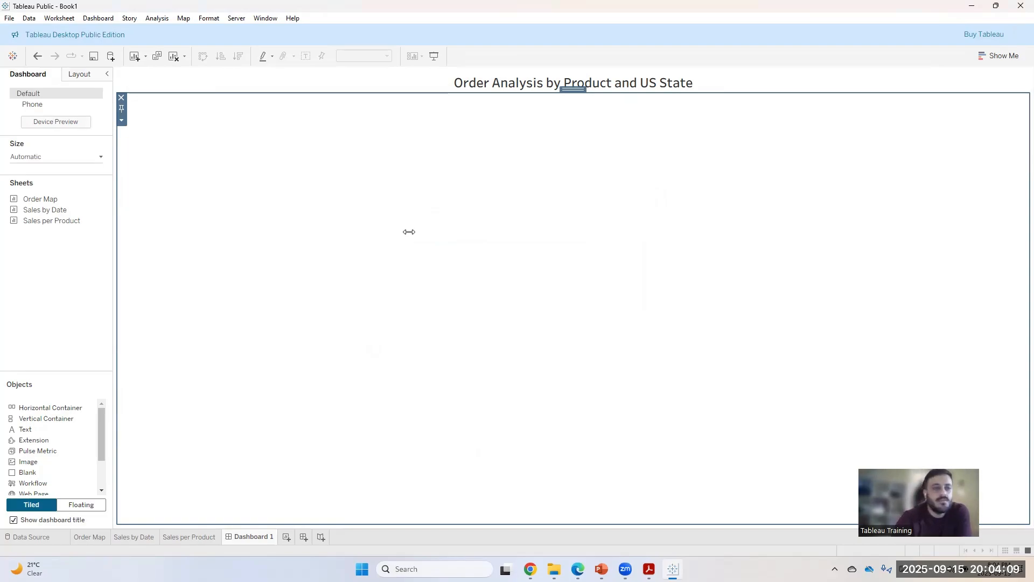
mouse_move(29, 216)
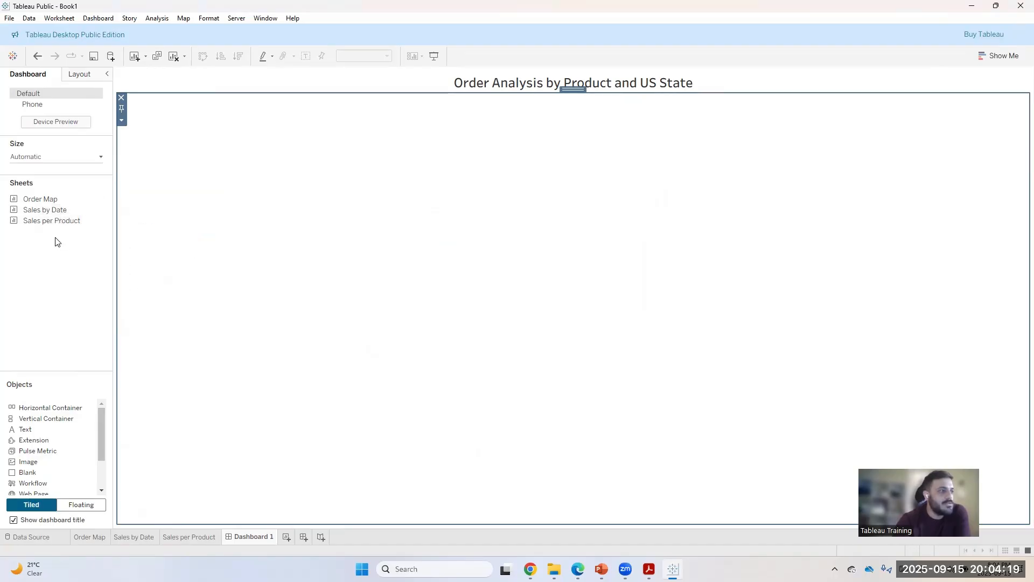
- Add the Order Map, Sales by Date and Sales per Product sheets to the dashboard
double_click(43, 200)
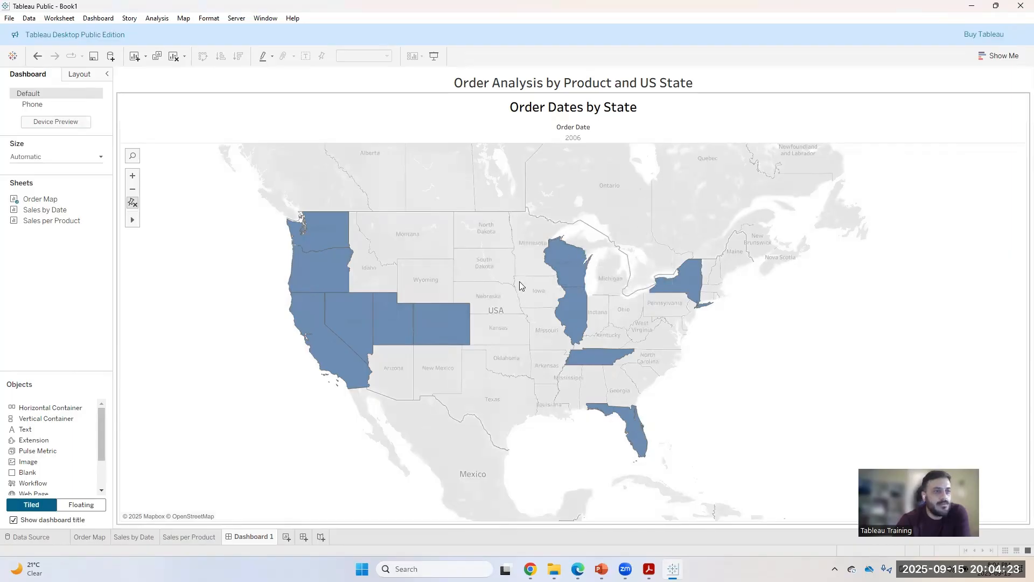
double_click(32, 210)
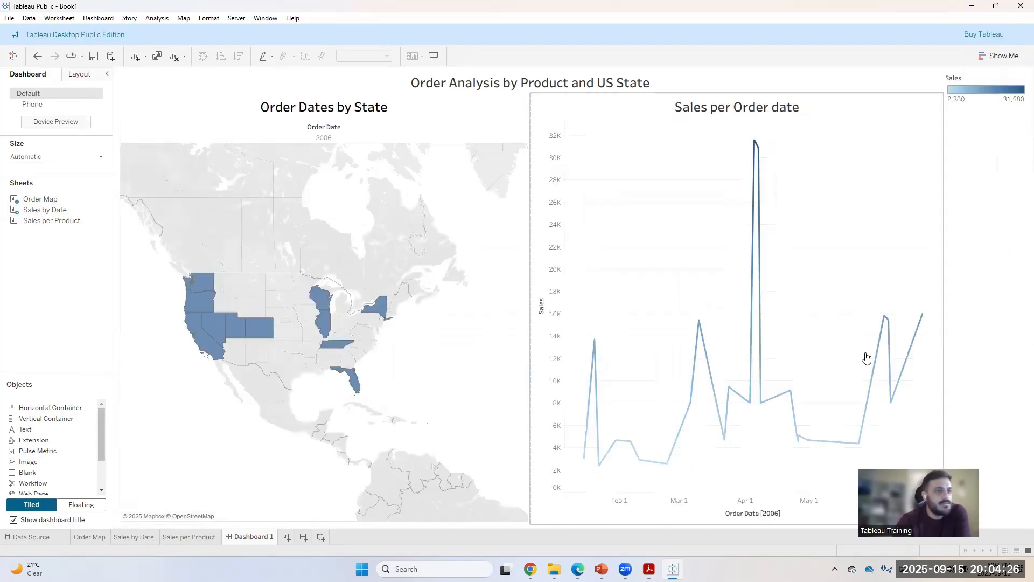
double_click(37, 220)
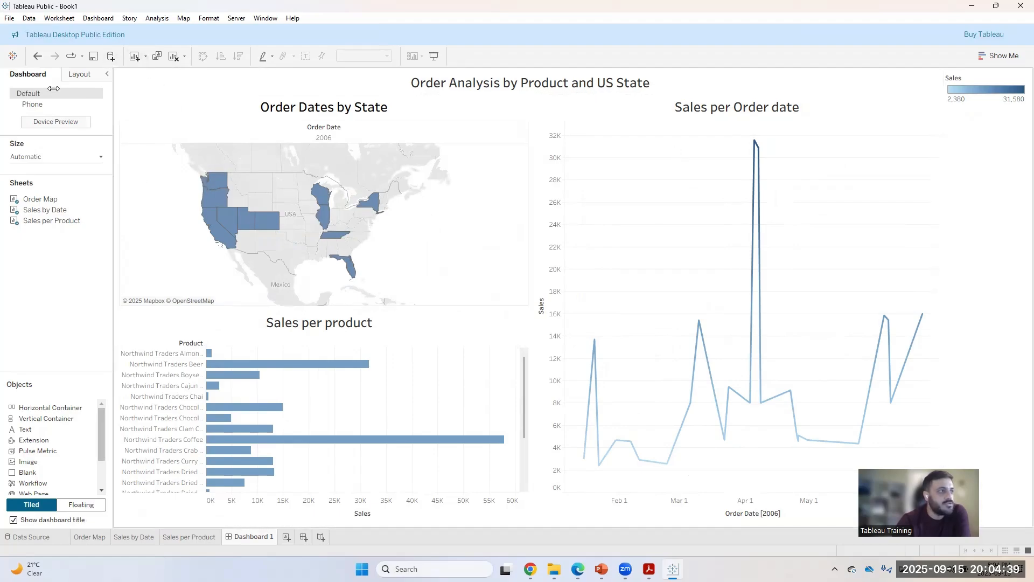
- Set the placement mode for new dashboard objects to Floating
click(79, 73)
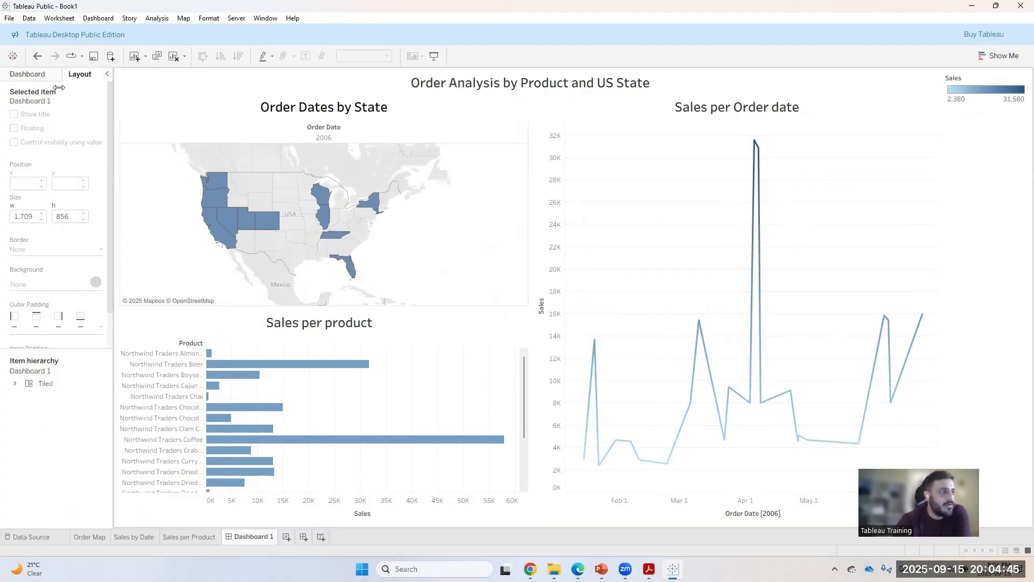
click(38, 78)
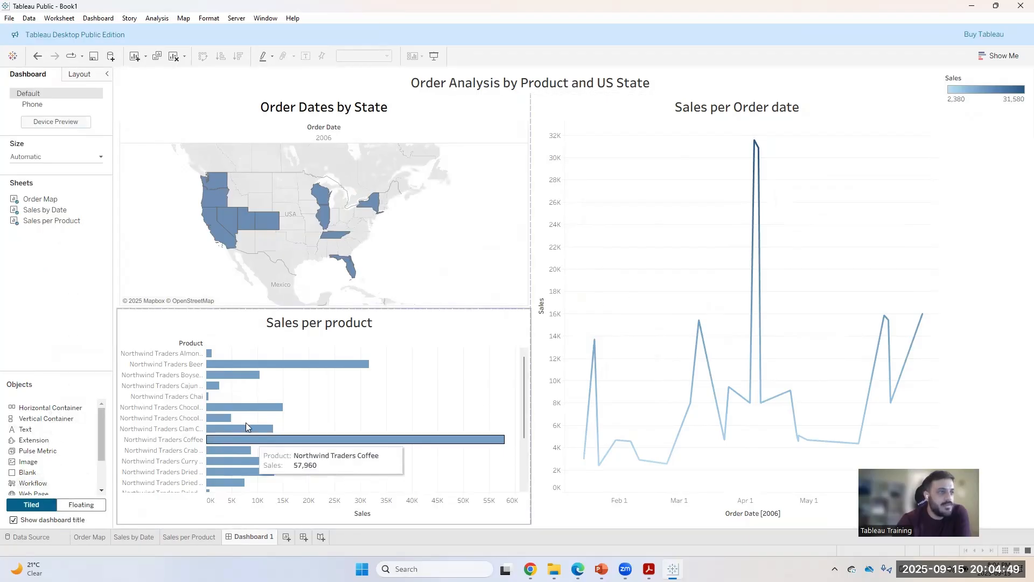
click(78, 505)
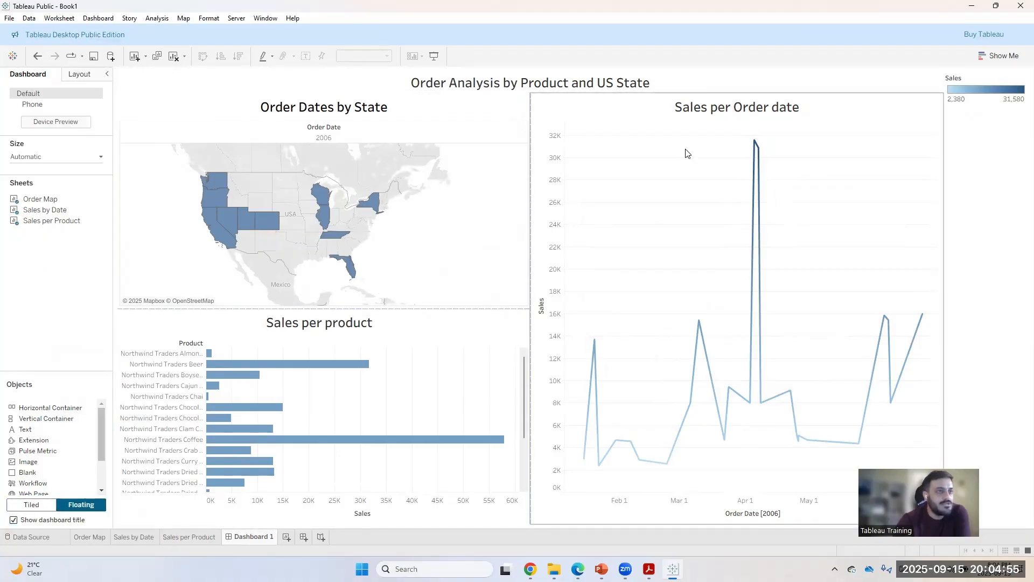
- Try placing the Order Dates by State map above the Sales per Order date chart, and return it above Sales per product
click(692, 102)
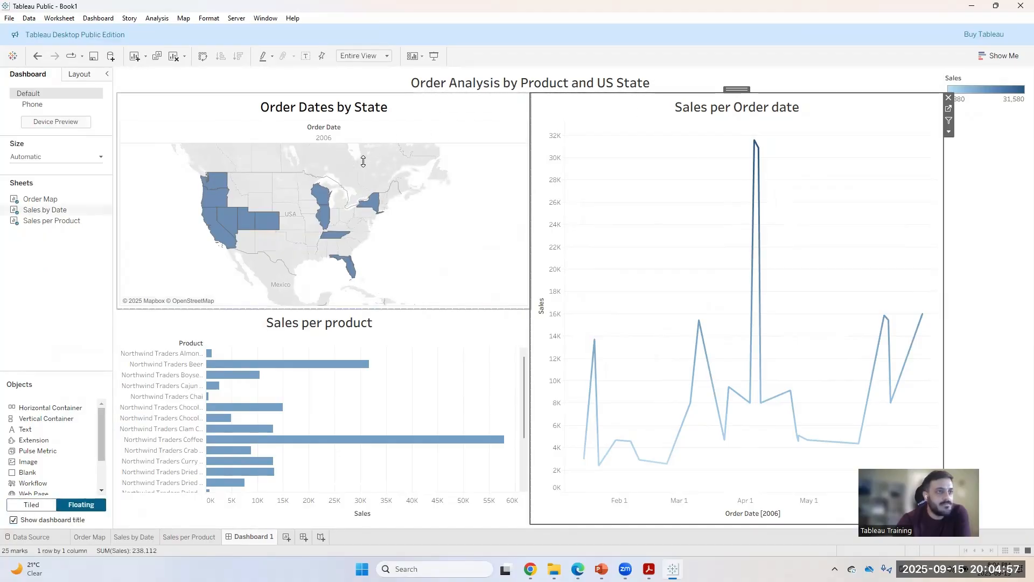
click(424, 106)
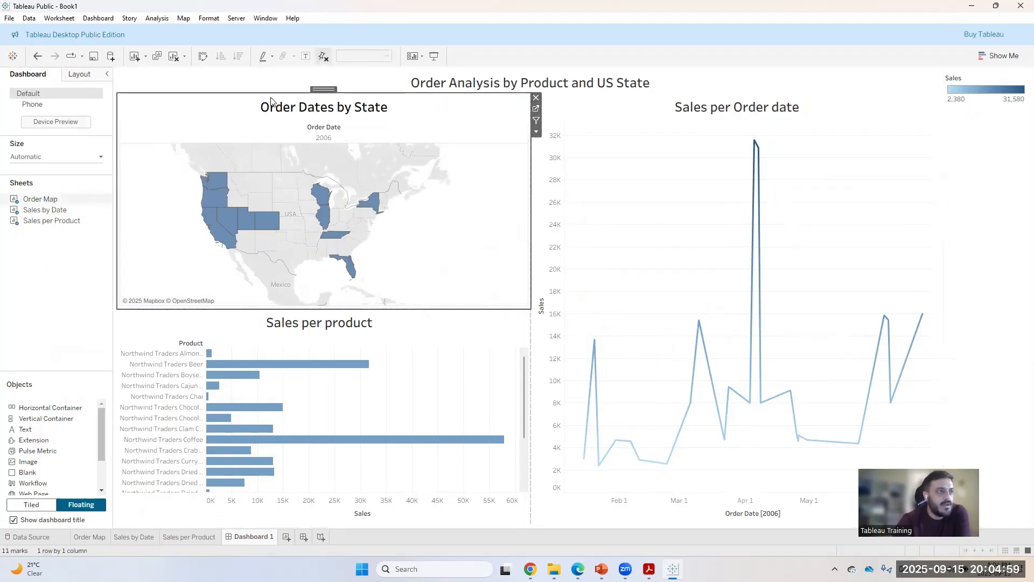
drag(322, 89, 776, 243)
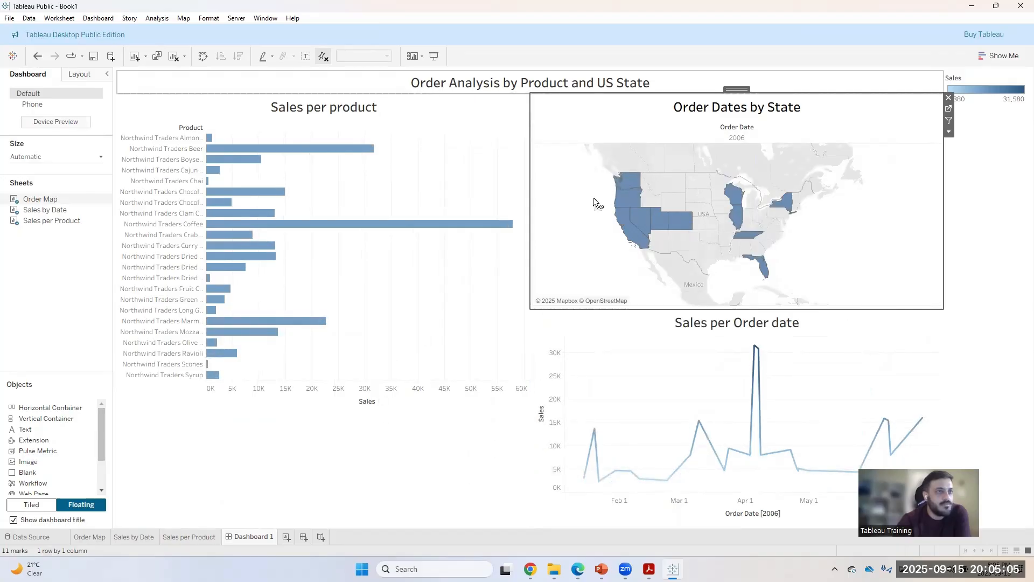
drag(593, 199, 301, 274)
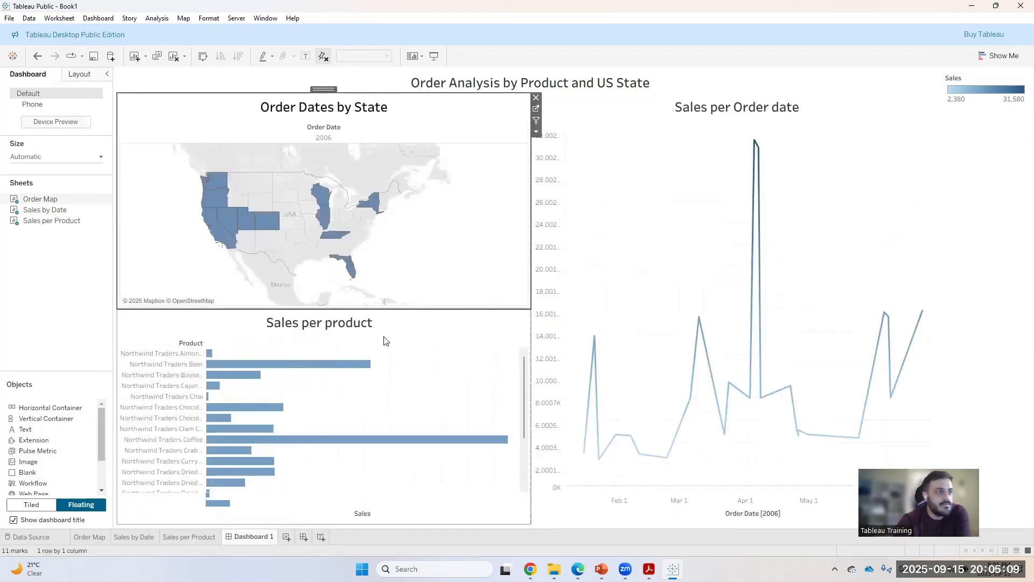
- Move the Sales per Order date chart to the left of the map, above the Sales per product chart
click(774, 98)
mouse_move(743, 87)
mouse_down()
mouse_move(586, 134)
mouse_move(251, 182)
mouse_move(299, 202)
mouse_up()
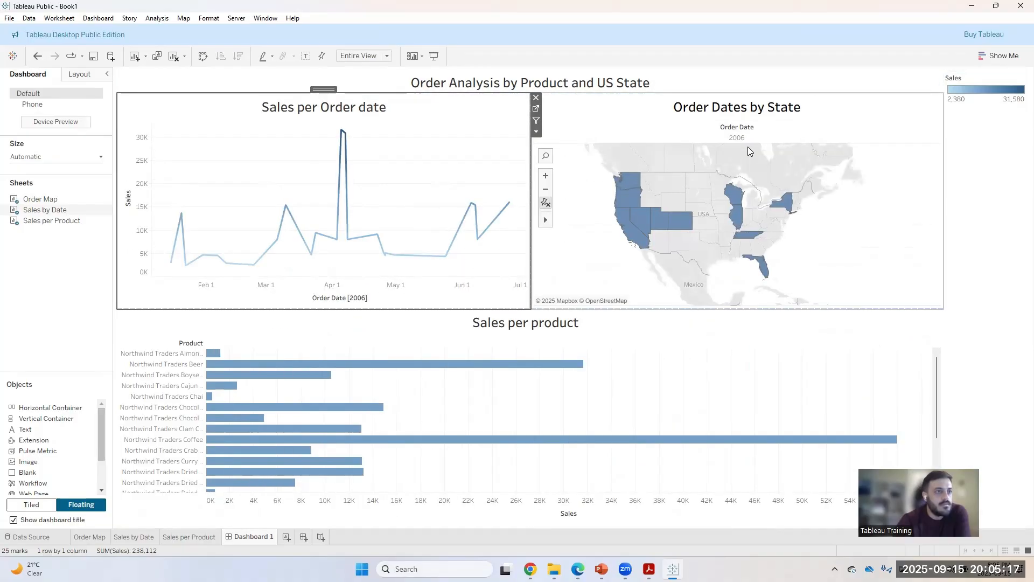
- Try the map as a full-width row between the two charts, and return it beside the Sales per Order date chart
click(753, 105)
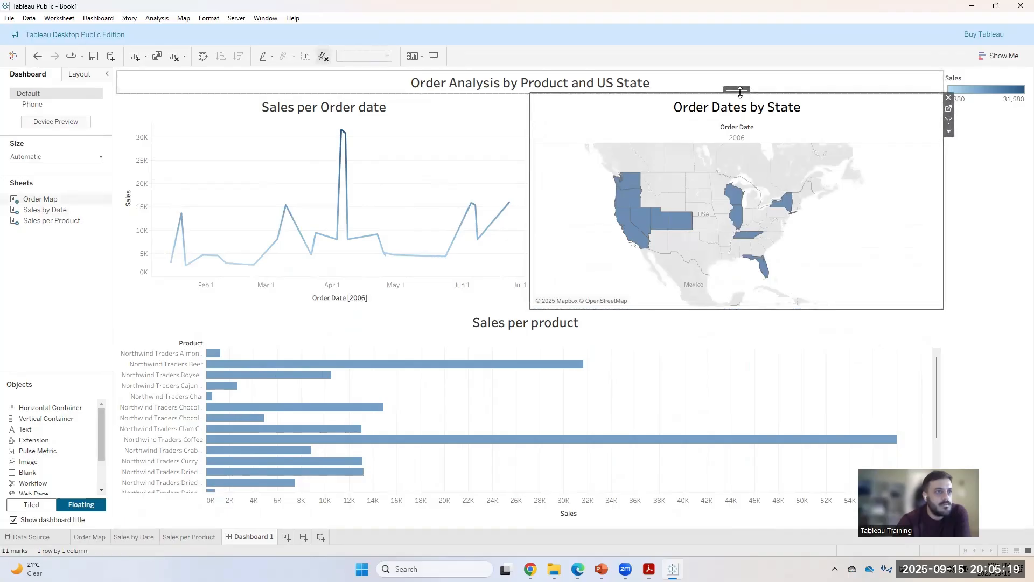
drag(741, 90, 515, 360)
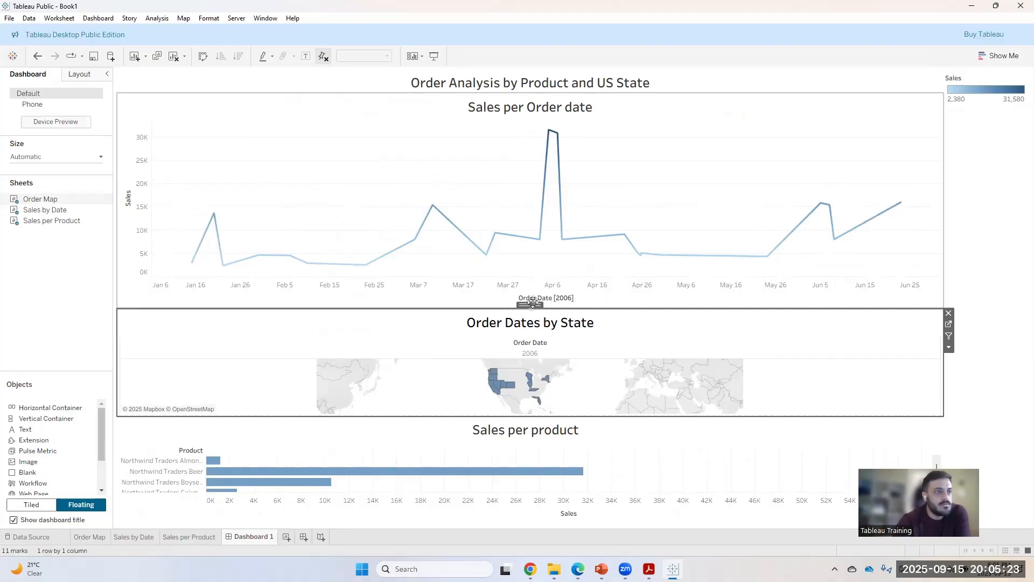
drag(532, 303, 713, 183)
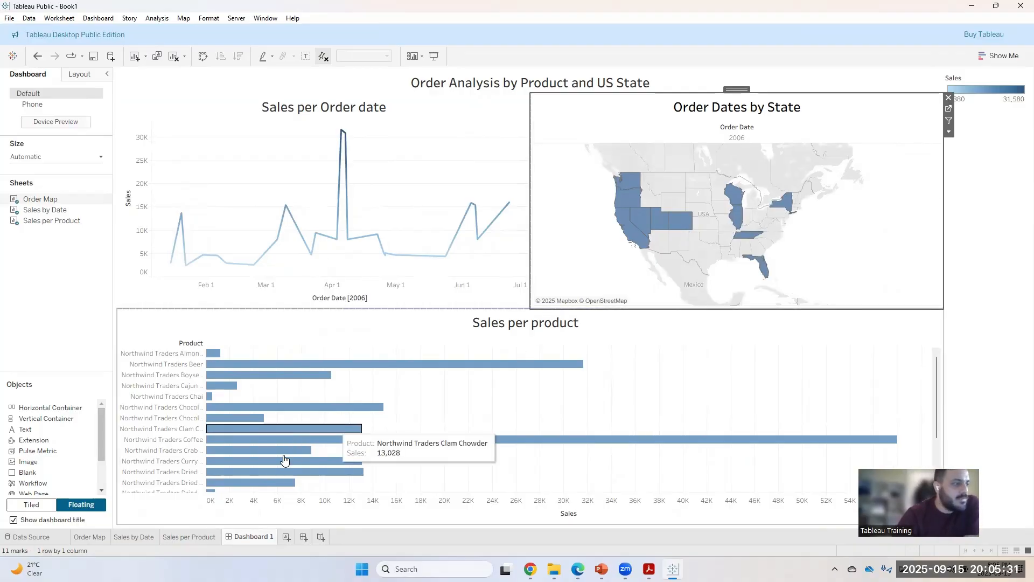
- Give the Order Map item a very light background color from the palette
click(88, 76)
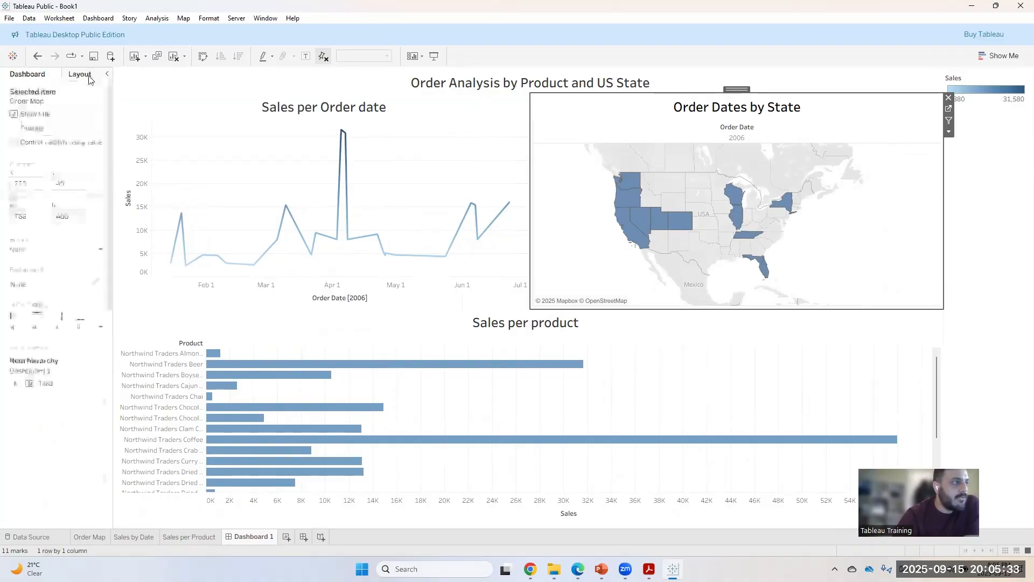
click(28, 287)
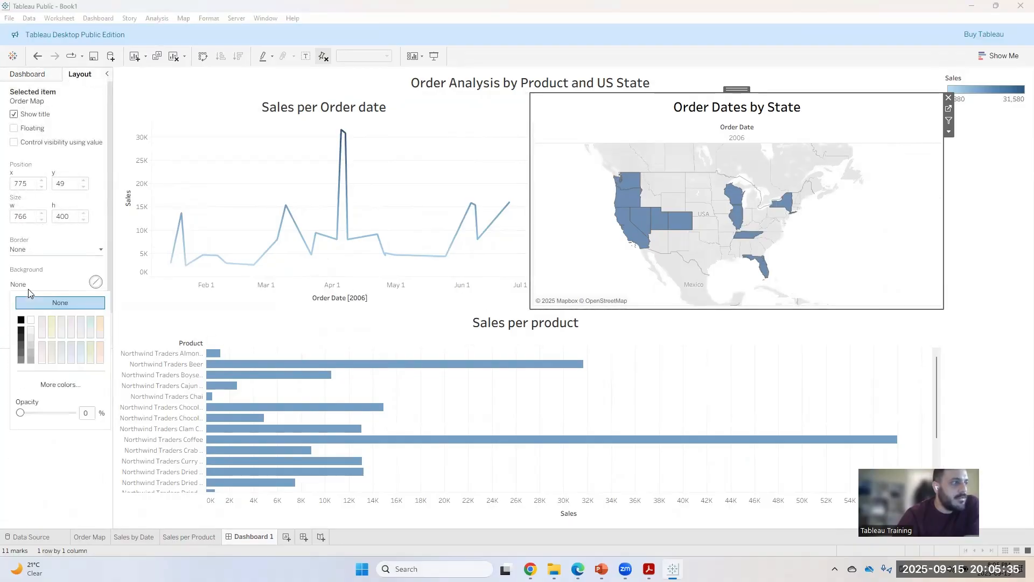
click(41, 328)
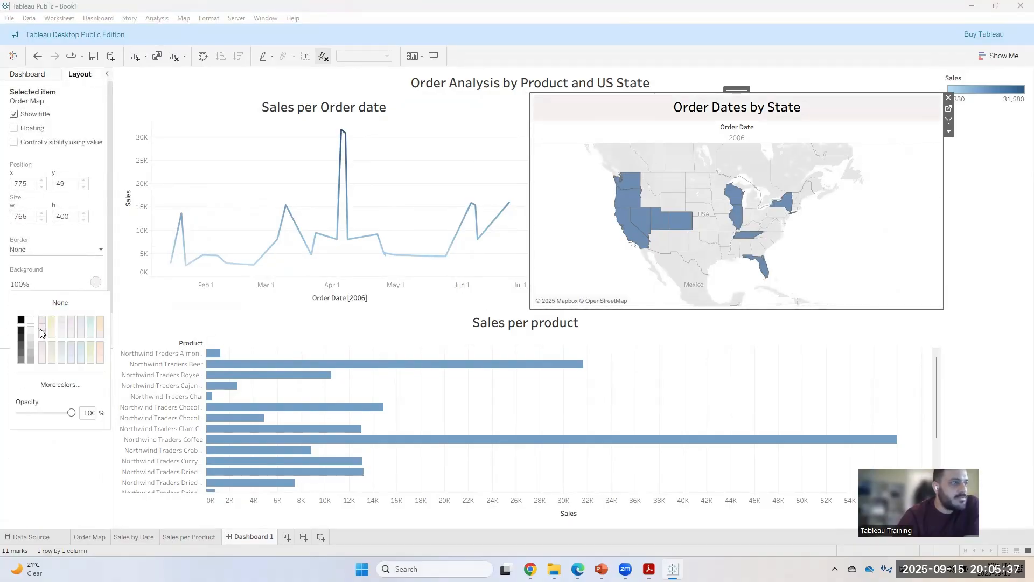
click(27, 472)
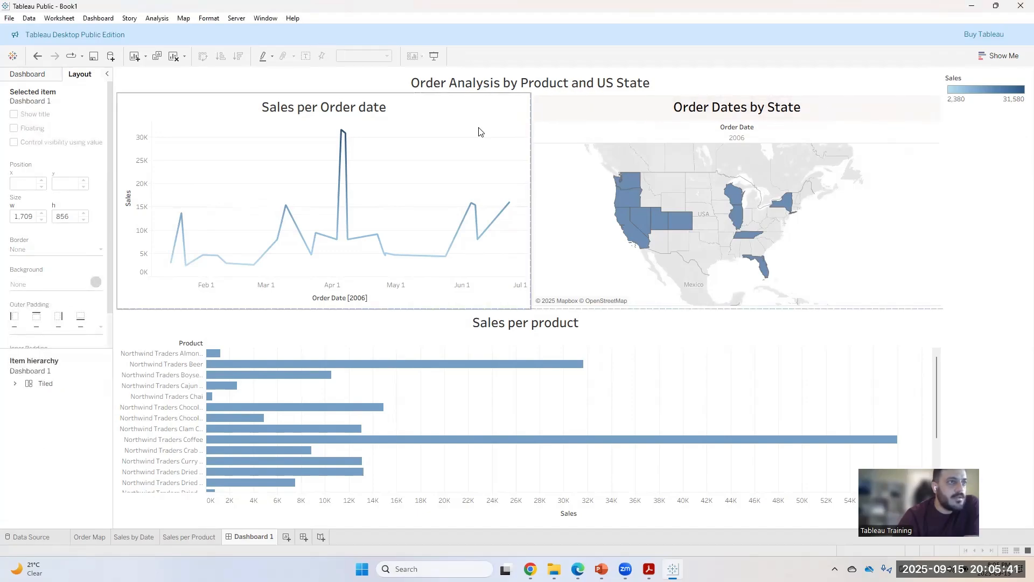
- Try switching the dashboard title between floating and tiled, and undo both changes
click(248, 92)
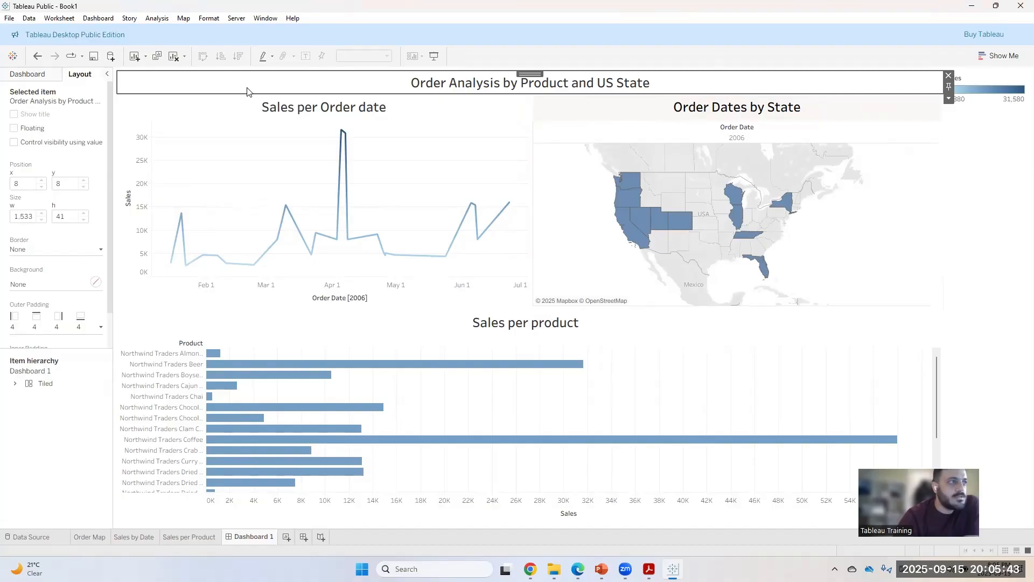
click(27, 129)
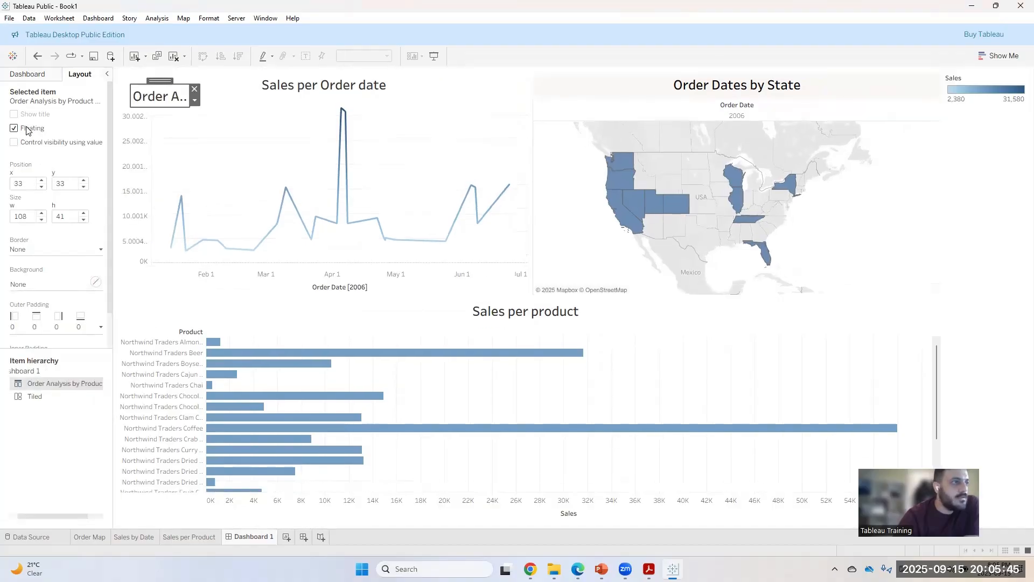
click(27, 129)
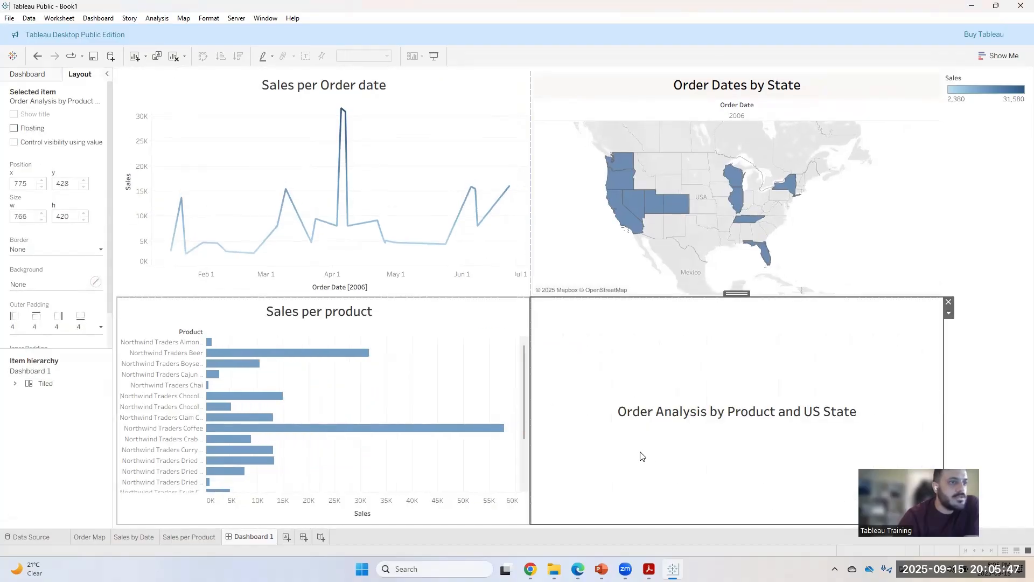
key(ctrl+z)
key(ctrl+z)
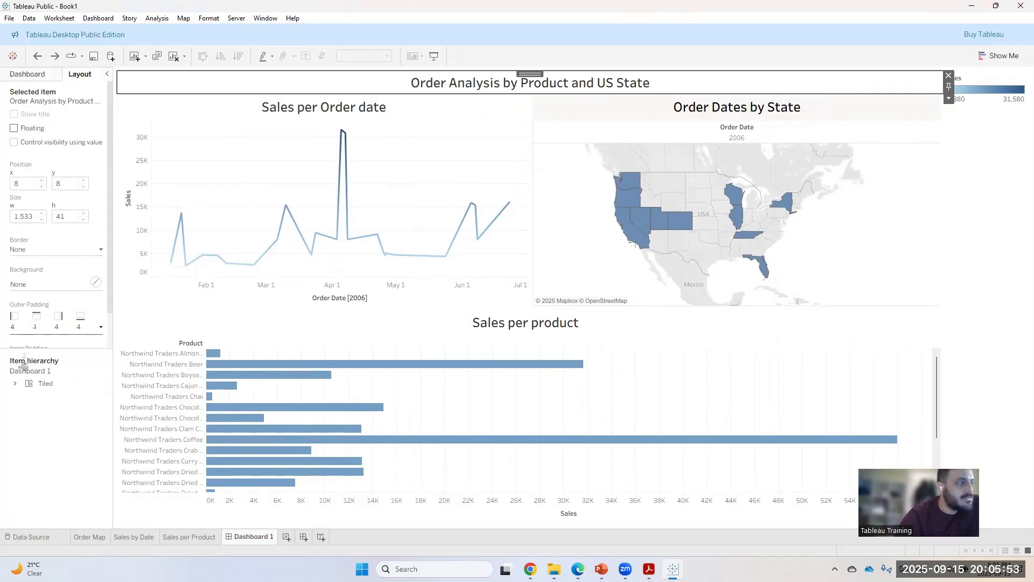
click(27, 74)
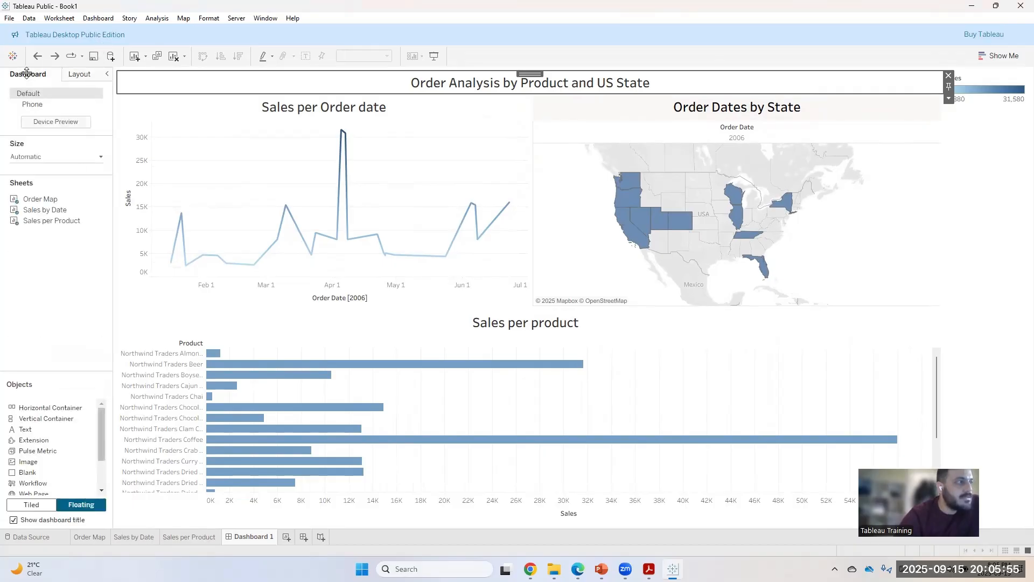
scroll(40, 472, down, 3)
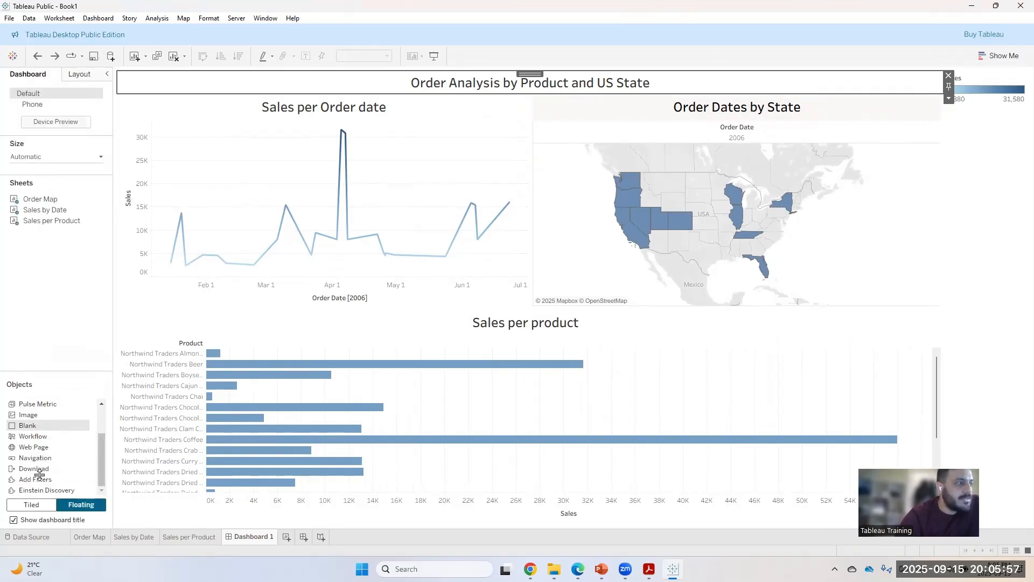
scroll(40, 473, up, 3)
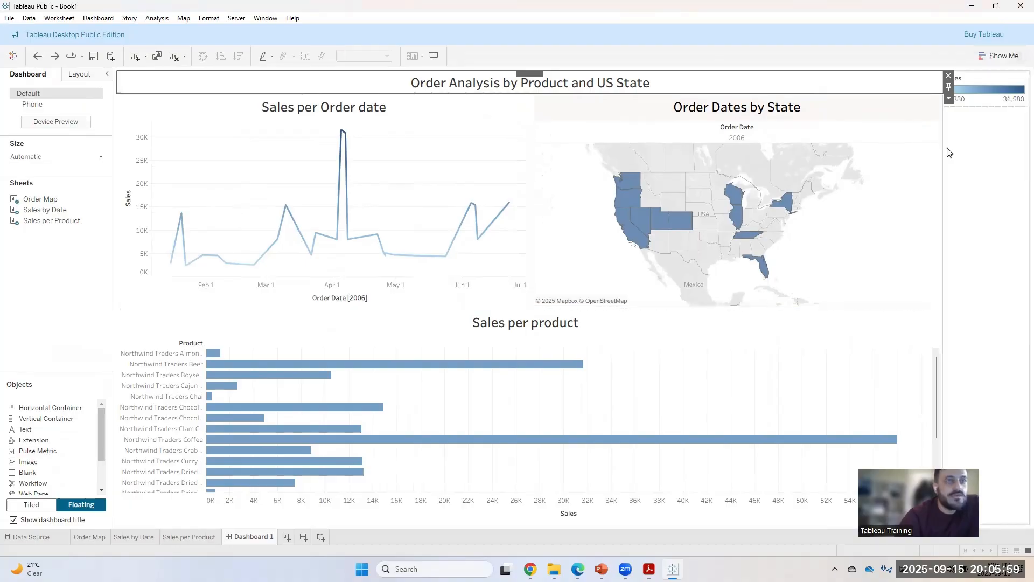
click(1004, 144)
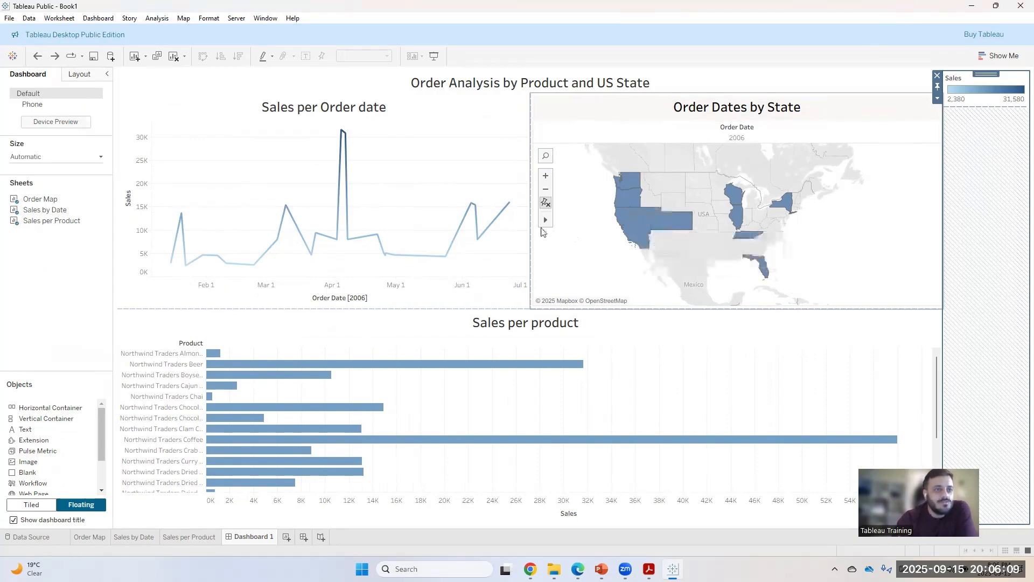
- Reset the Order Dates by State map's view to fit its highlighted states
click(543, 224)
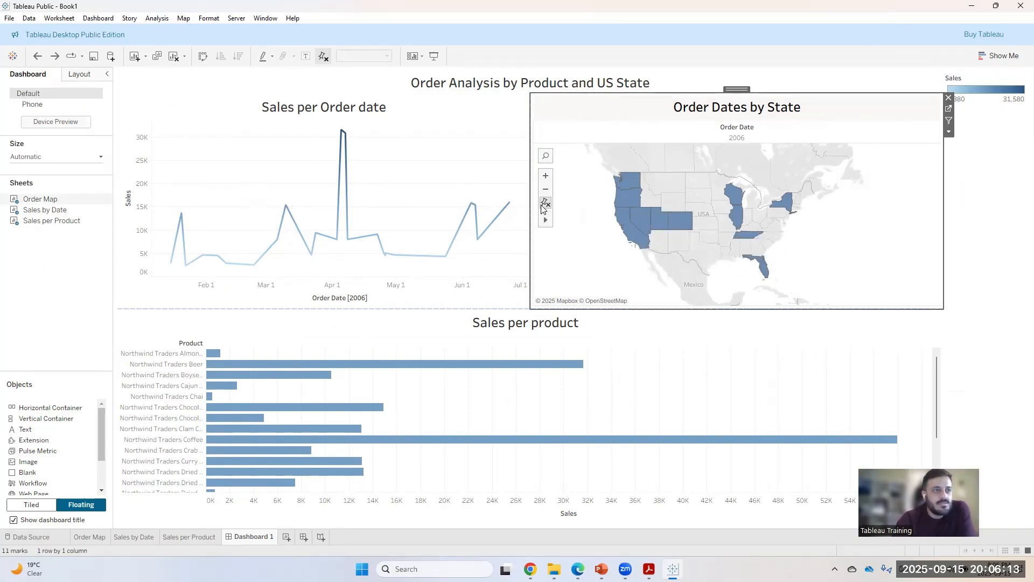
click(544, 205)
click(1004, 243)
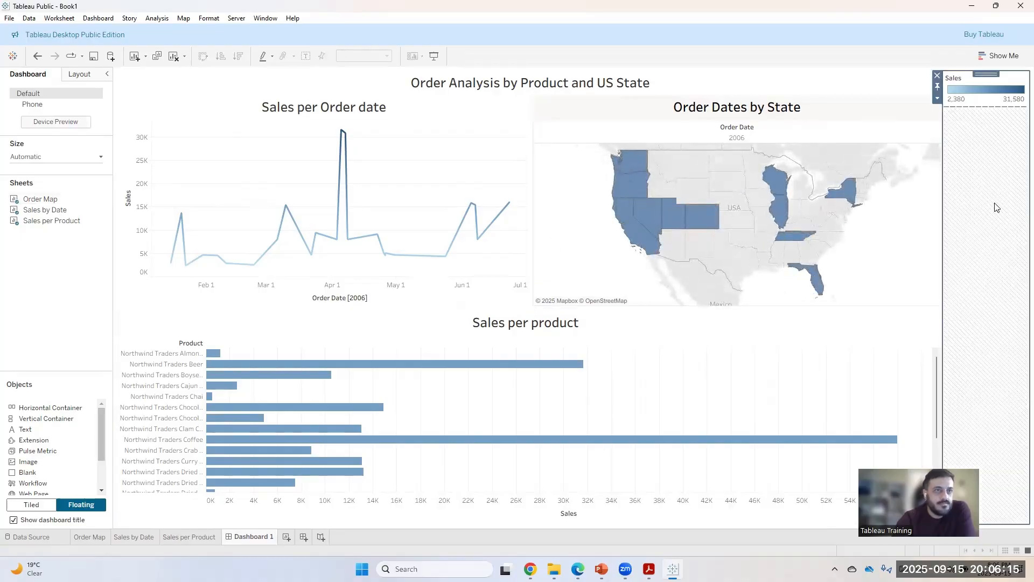
click(938, 75)
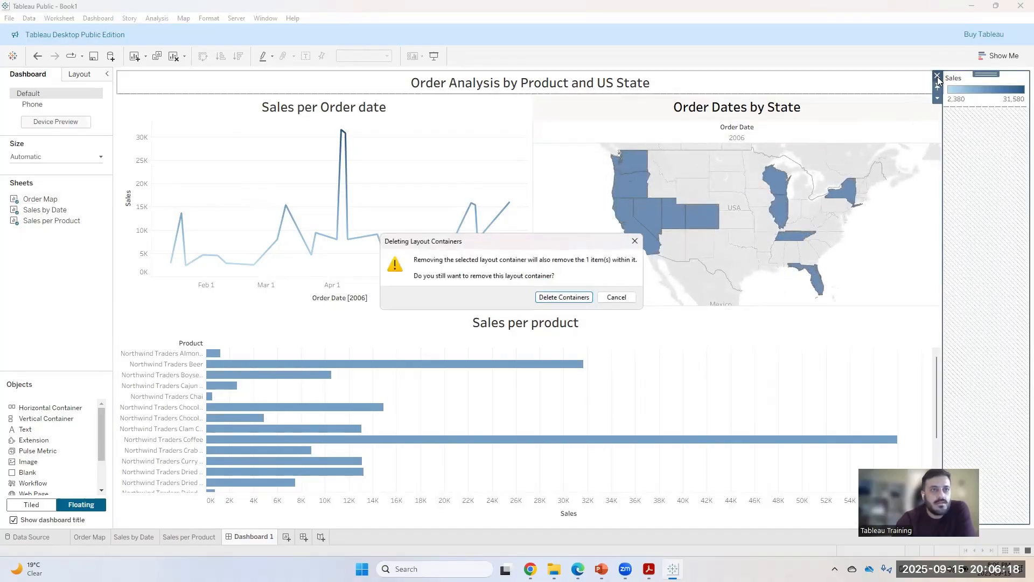
click(635, 242)
- Use the Order Dates by State map as a filter for the other dashboard sheets
click(923, 132)
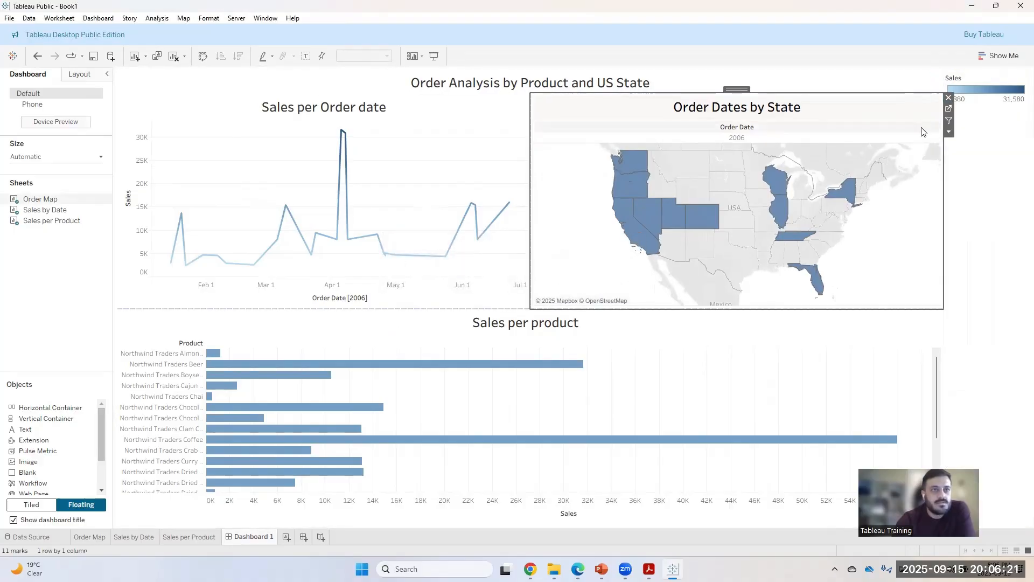
click(949, 123)
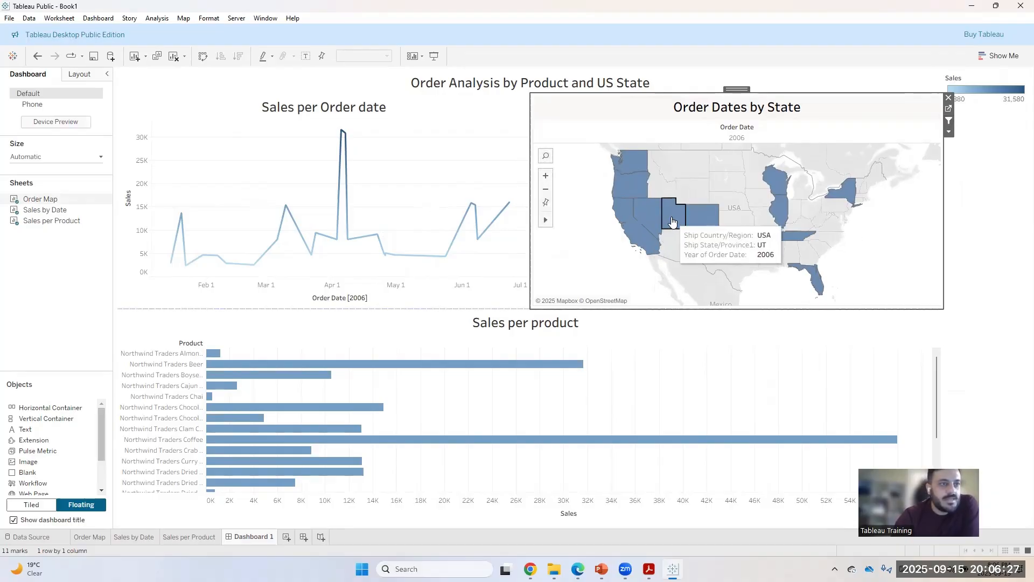
- Filter the dashboard by Oregon, California, Tennessee and Florida in turn on the Order Dates by State map
click(638, 188)
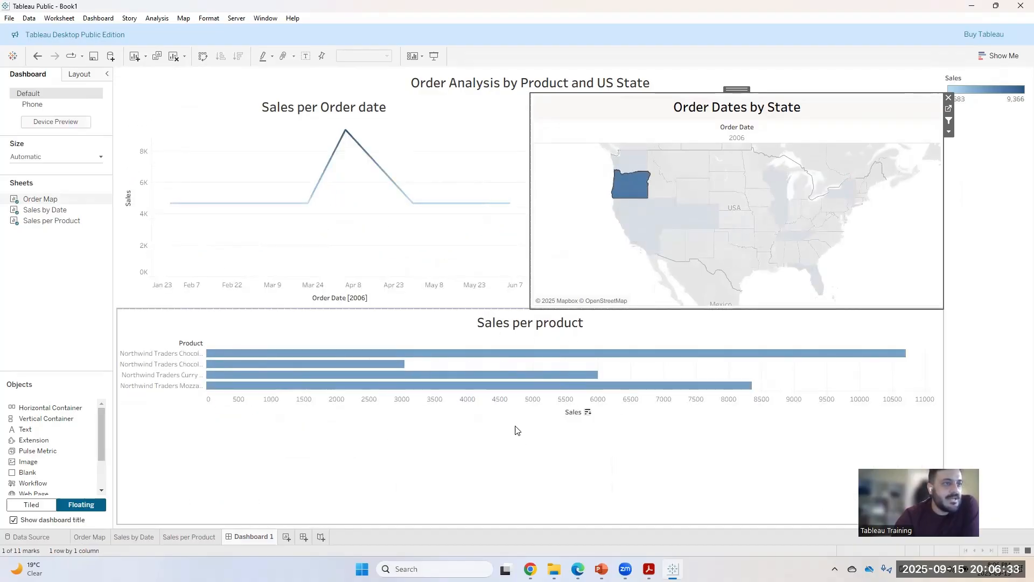
mouse_move(633, 188)
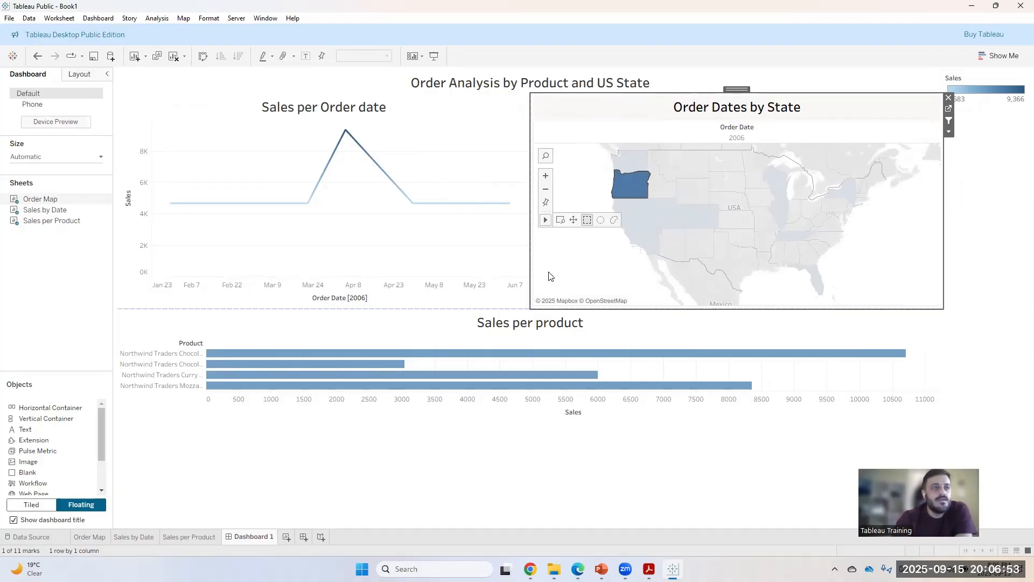
click(642, 251)
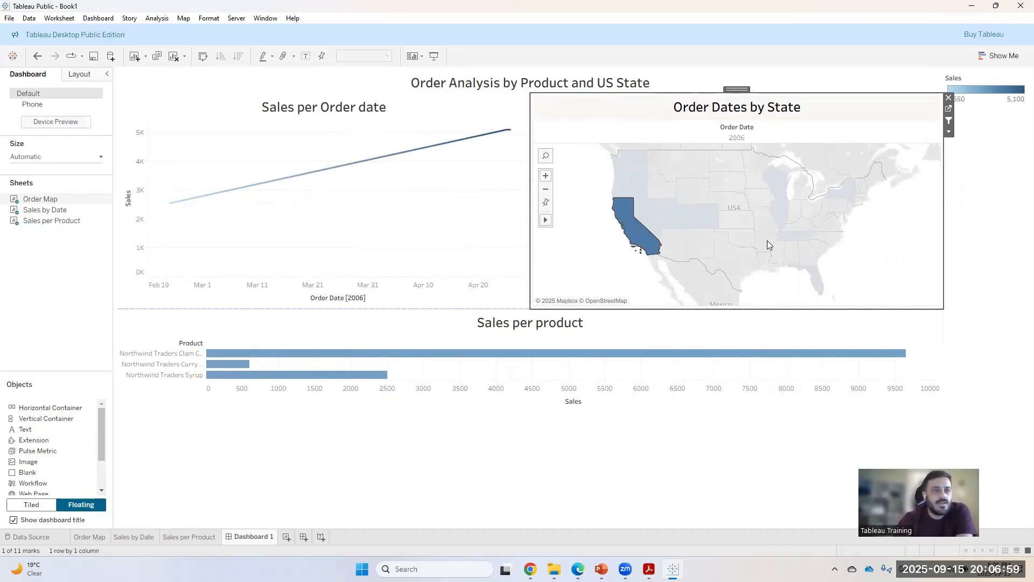
mouse_move(795, 244)
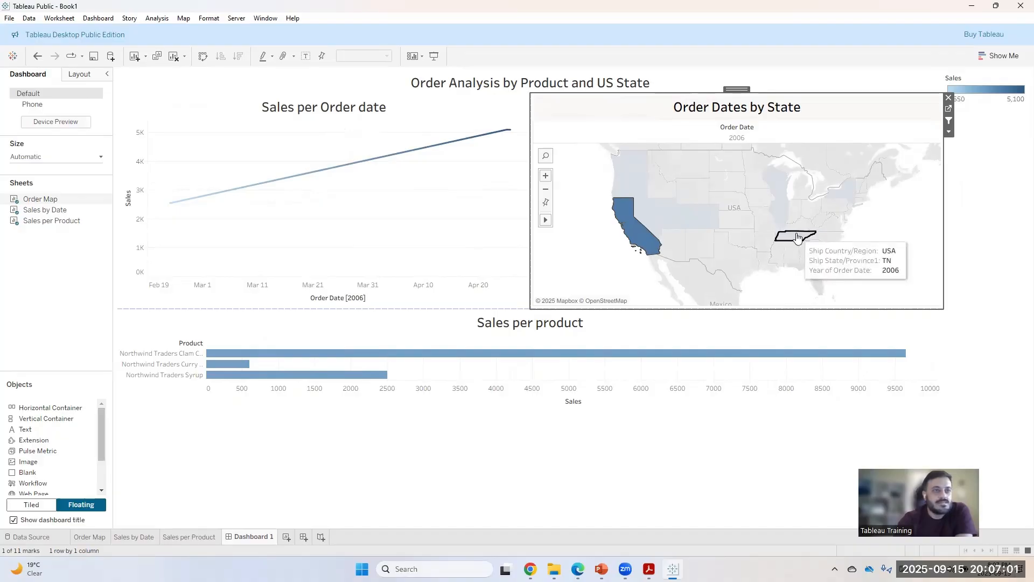
click(795, 237)
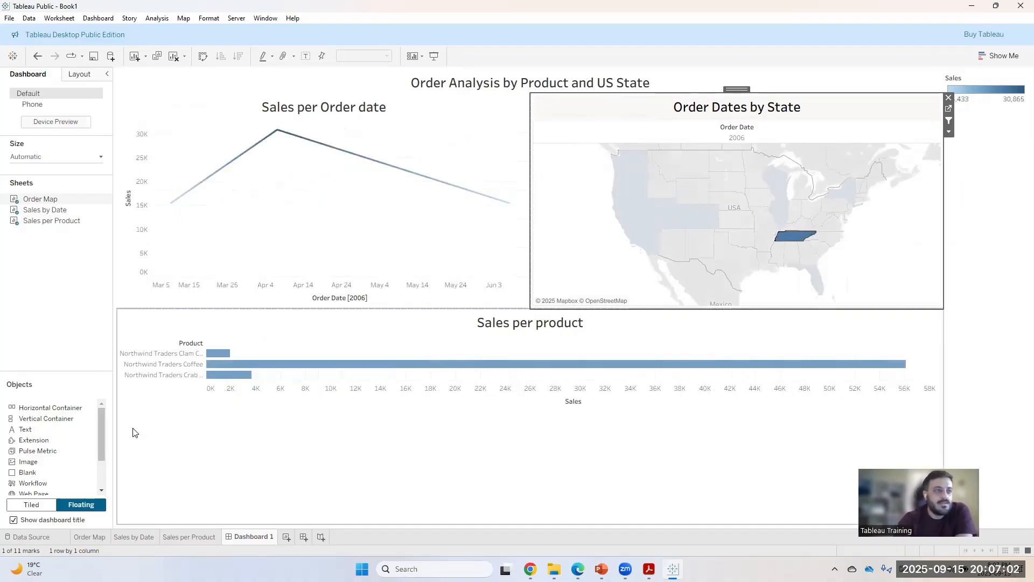
click(812, 286)
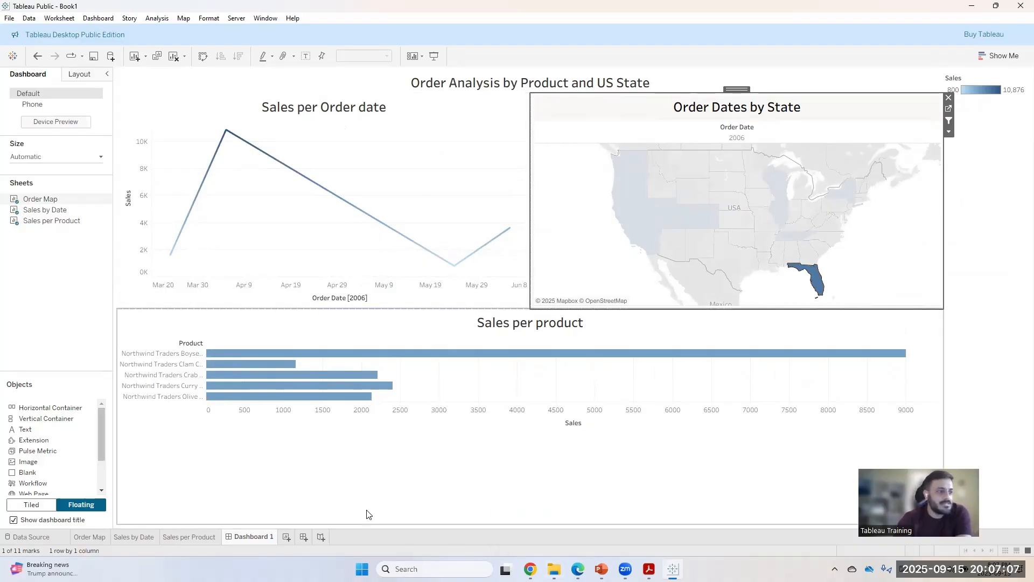
- Filter the dashboard by Northwind Traders Curry Sauce in the Sales per product chart, combined with California on the map
mouse_move(590, 355)
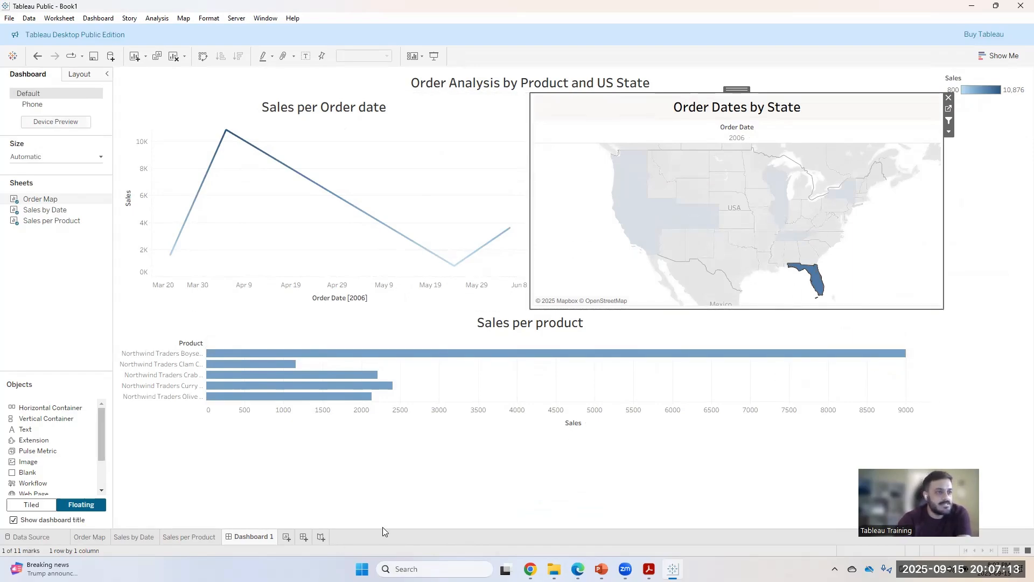
click(893, 393)
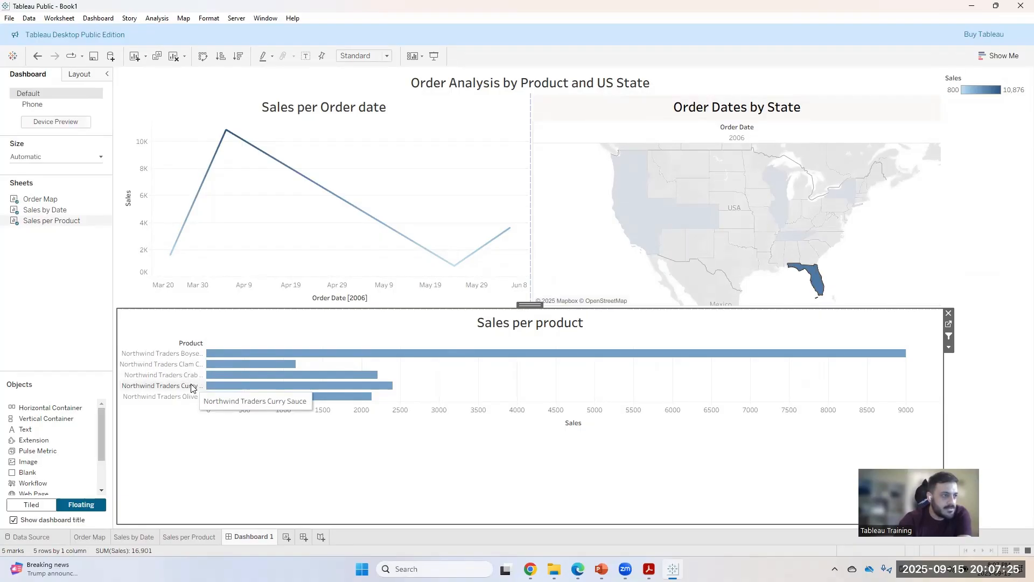
click(244, 390)
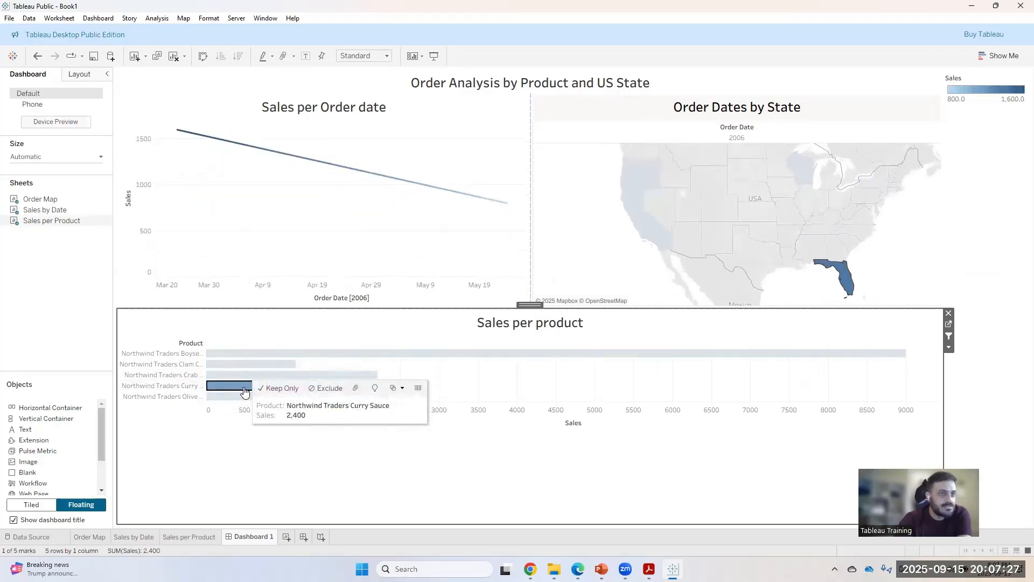
click(636, 204)
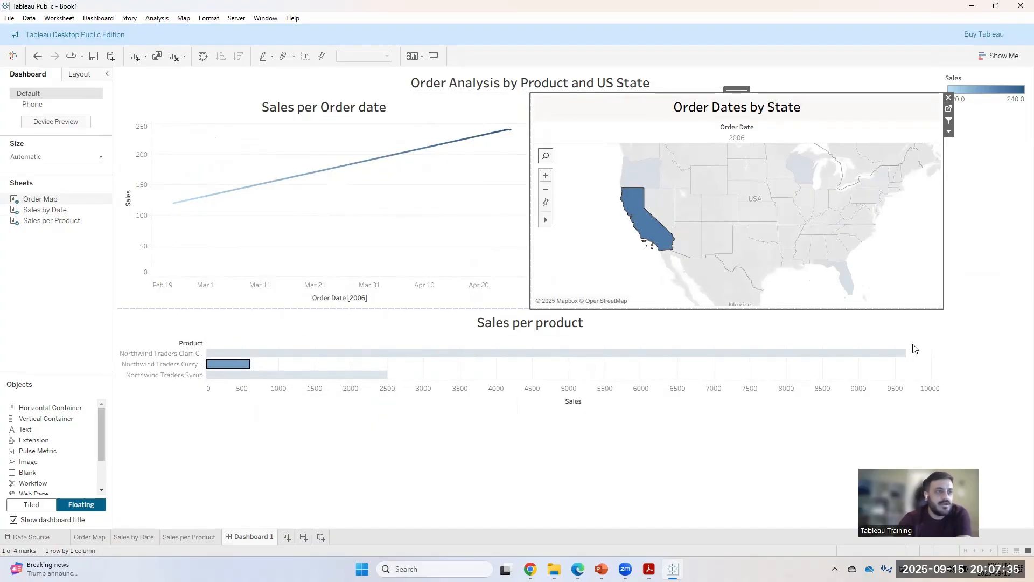
- Stop using the Order Dates by State map and the Sales per product chart as dashboard filters
click(949, 120)
click(948, 336)
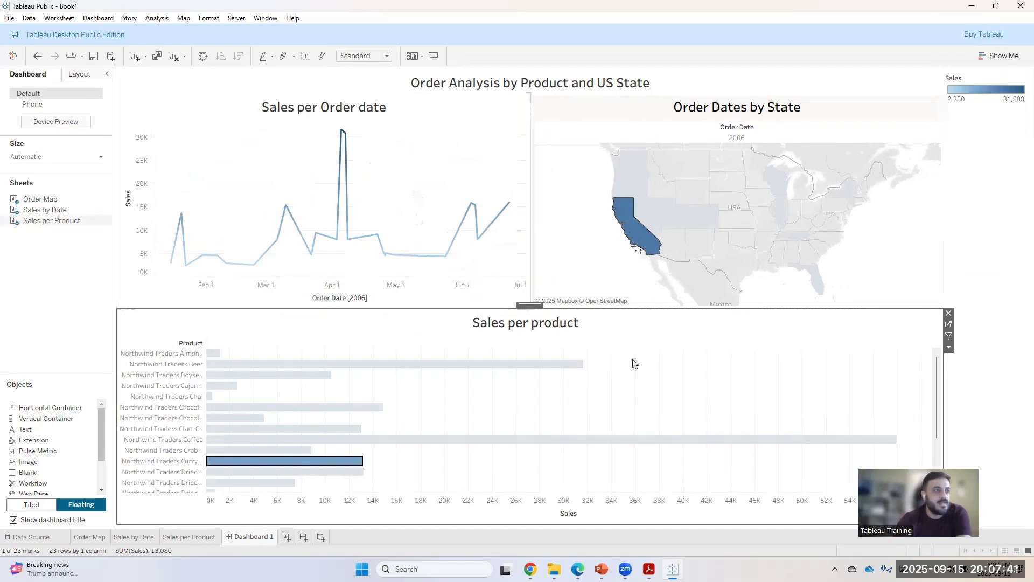
click(981, 419)
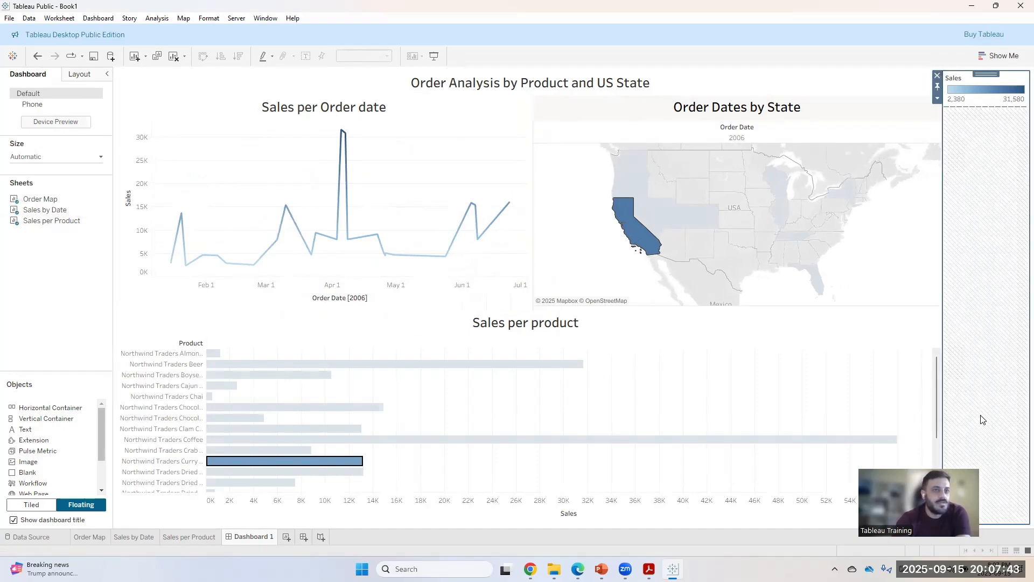
click(938, 76)
click(635, 239)
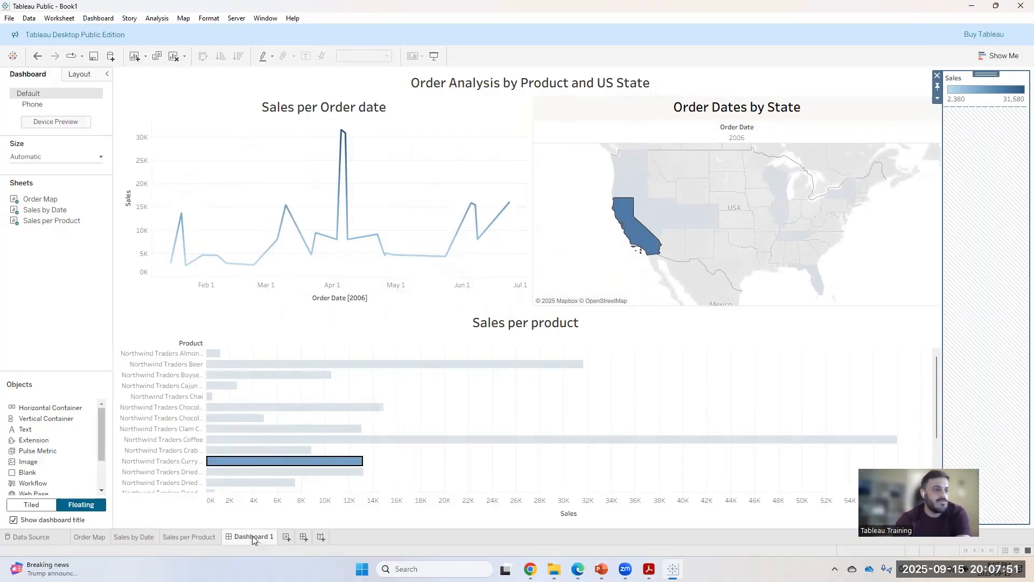
- Rename Dashboard 1 as "Order Analysis"
right_click(253, 539)
click(290, 417)
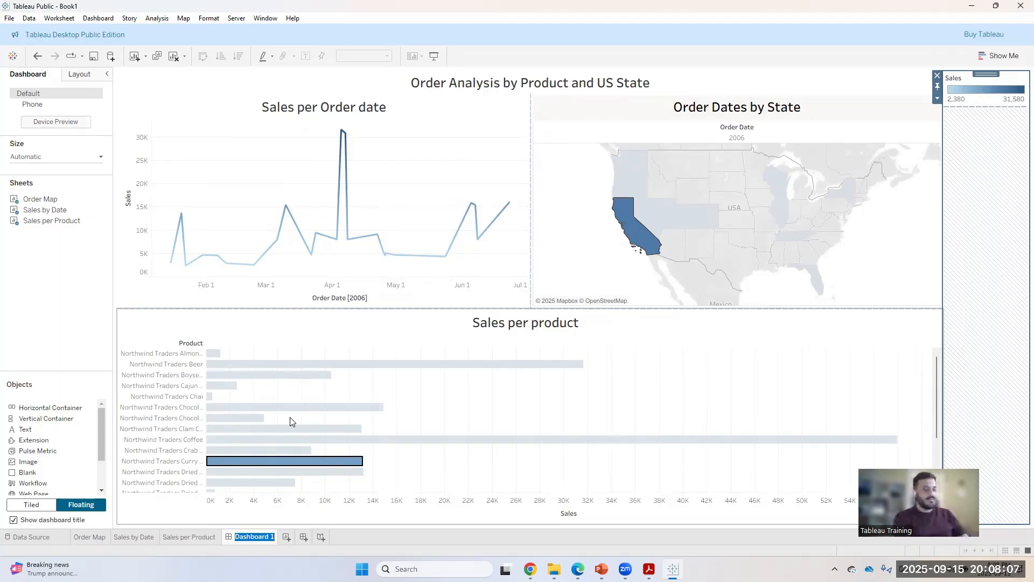
text(Or)
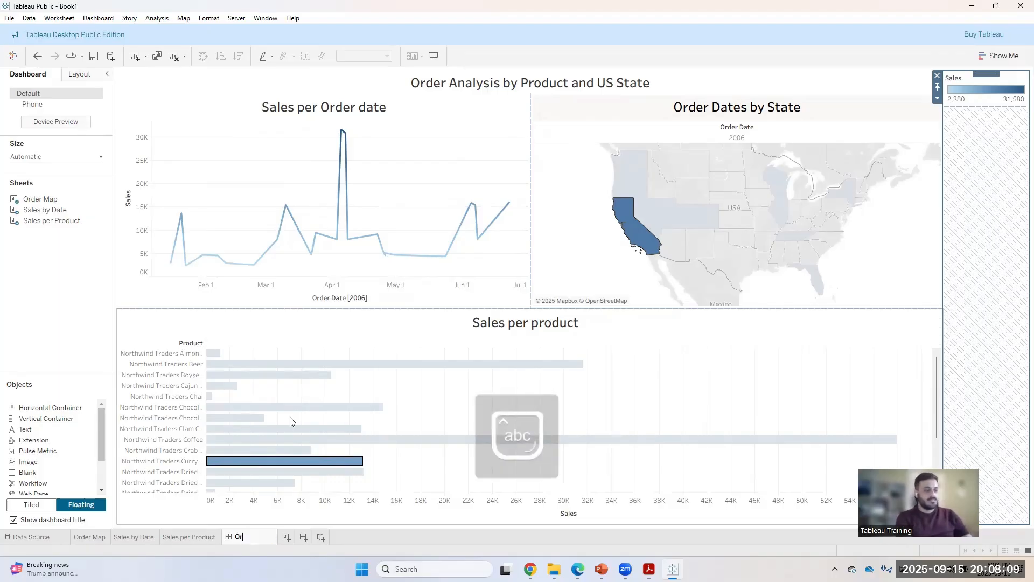
text(der An)
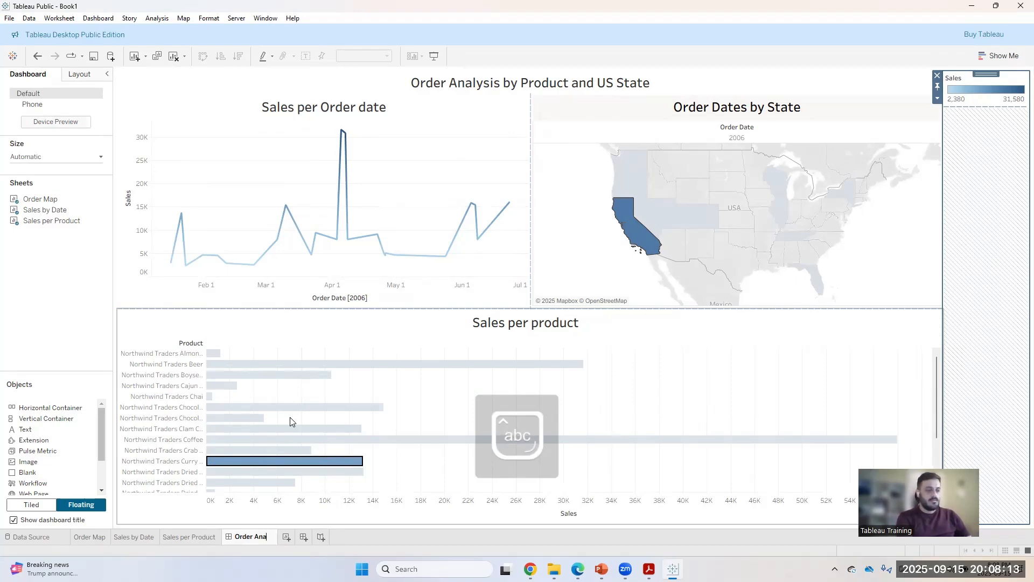
text(alysis)
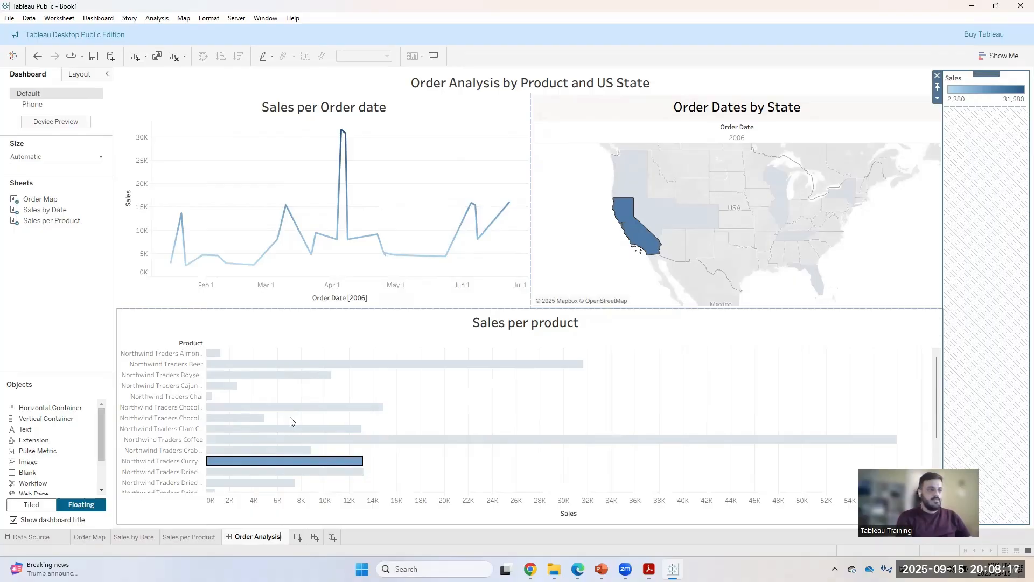
key(Return)
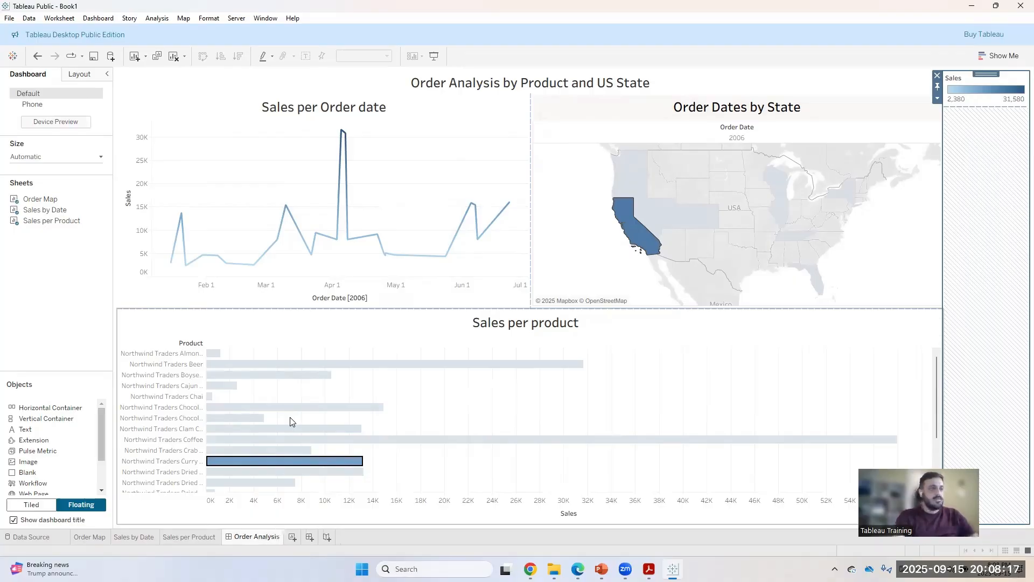
- Review the Sales per Product, Sales by Date and Order Map worksheets and return to the Order Analysis dashboard
click(181, 539)
click(139, 540)
click(96, 539)
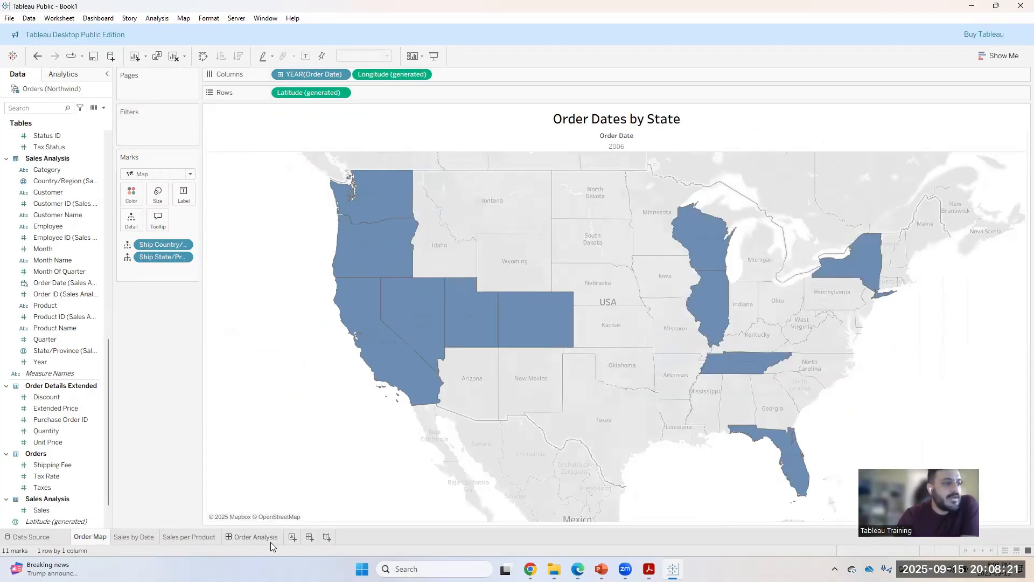
click(269, 538)
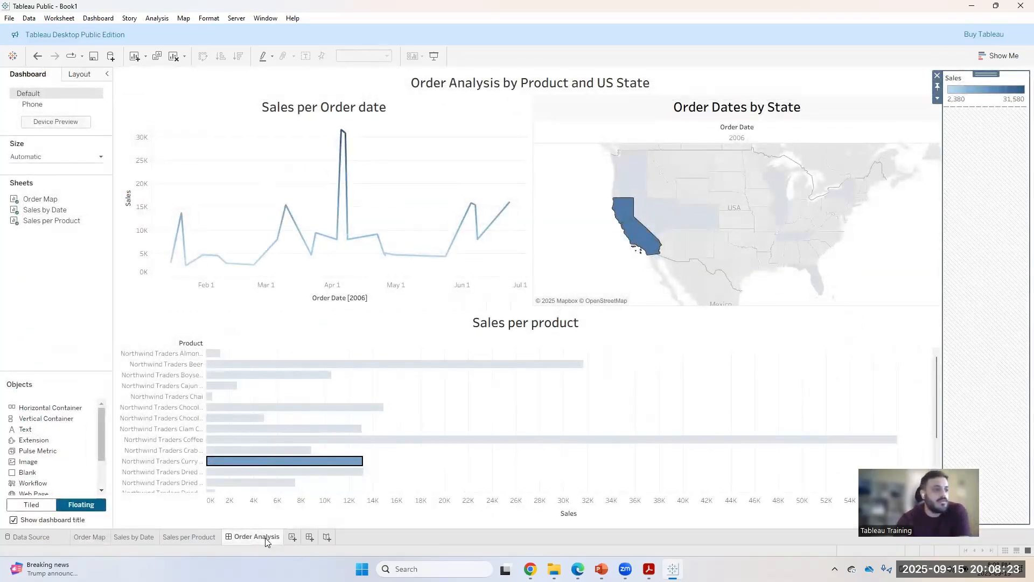
click(39, 539)
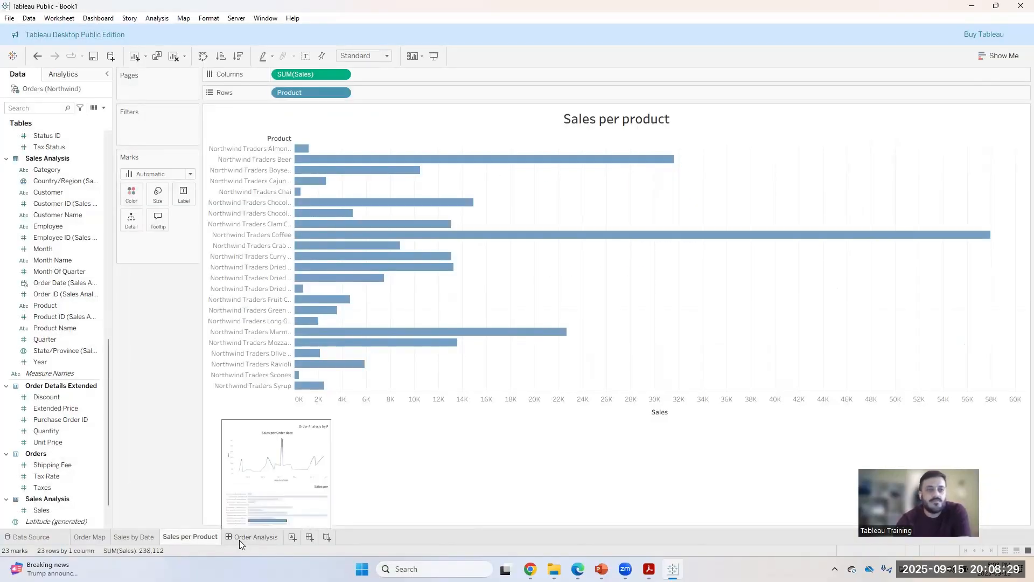
click(246, 538)
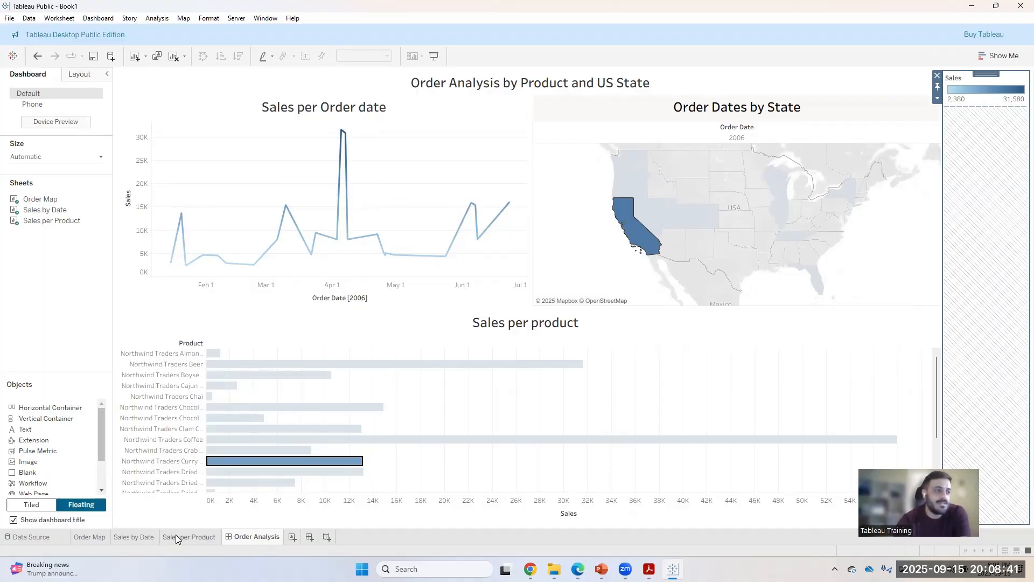
mouse_move(175, 534)
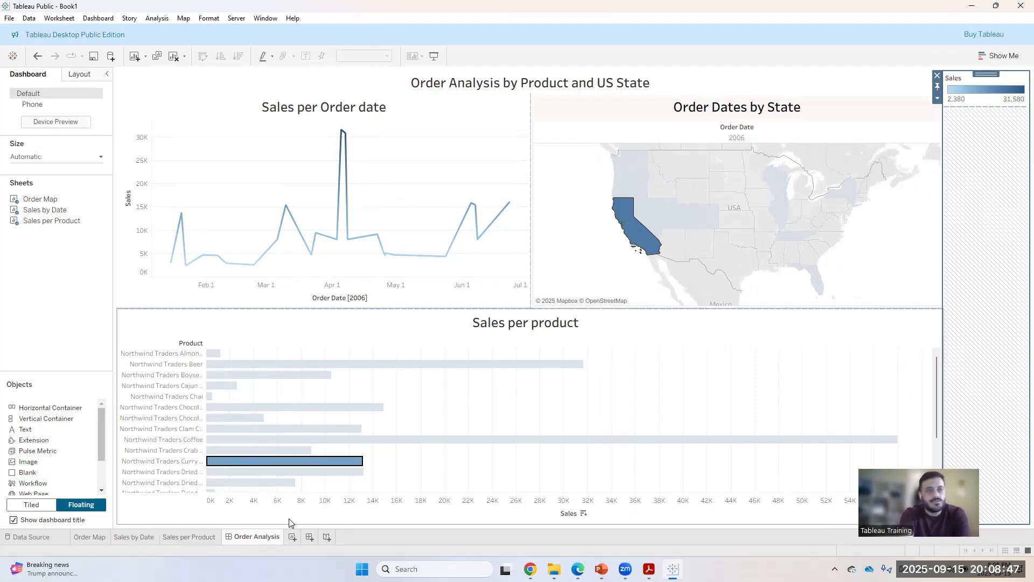
mouse_move(457, 445)
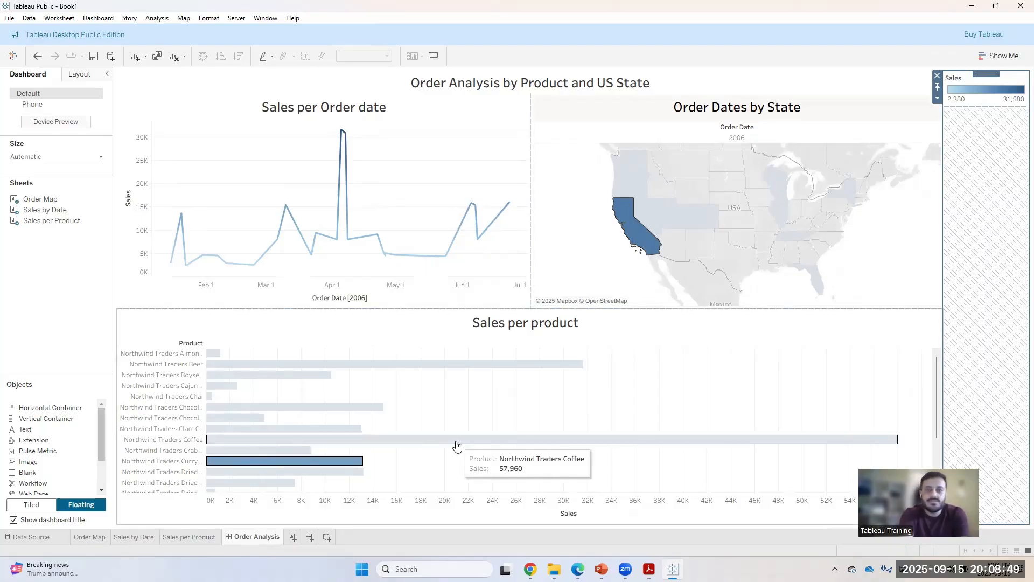
click(167, 538)
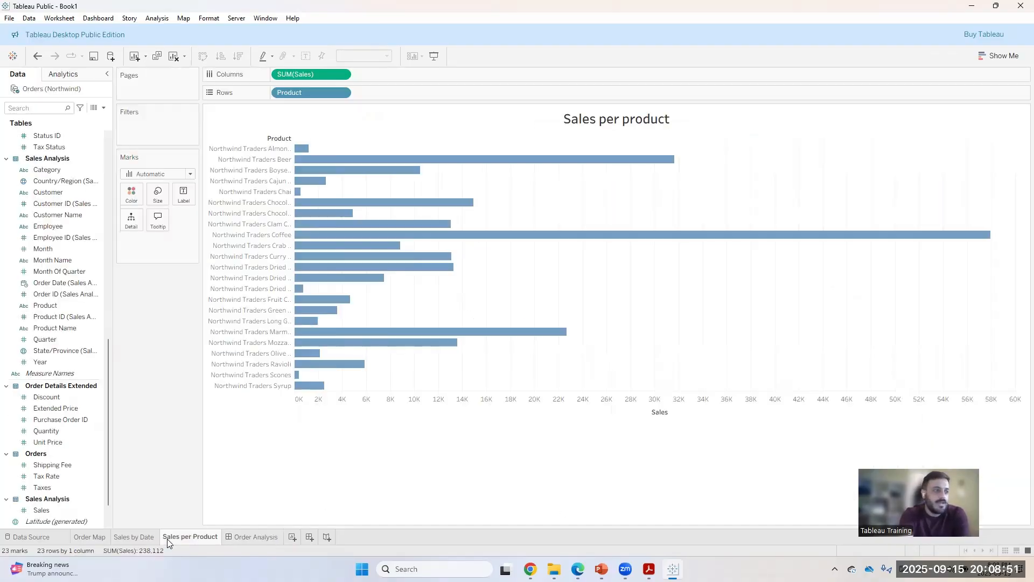
click(231, 538)
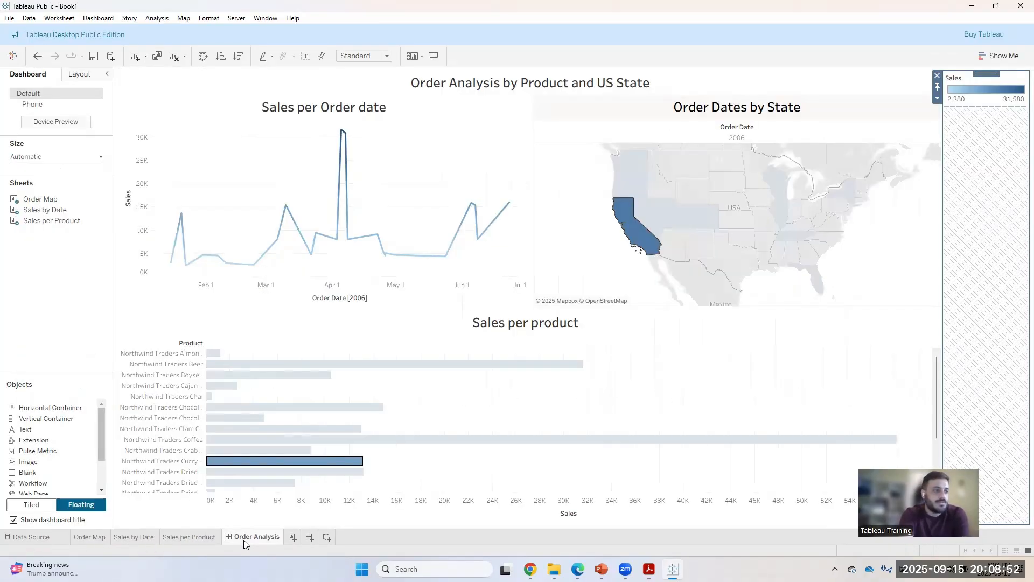
- Start saving the workbook locally as a new file with Save As
click(10, 19)
key(Down)
key(Down)
key(Down)
key(Down)
key(Down)
key(Down)
key(Down)
key(Down)
key(Down)
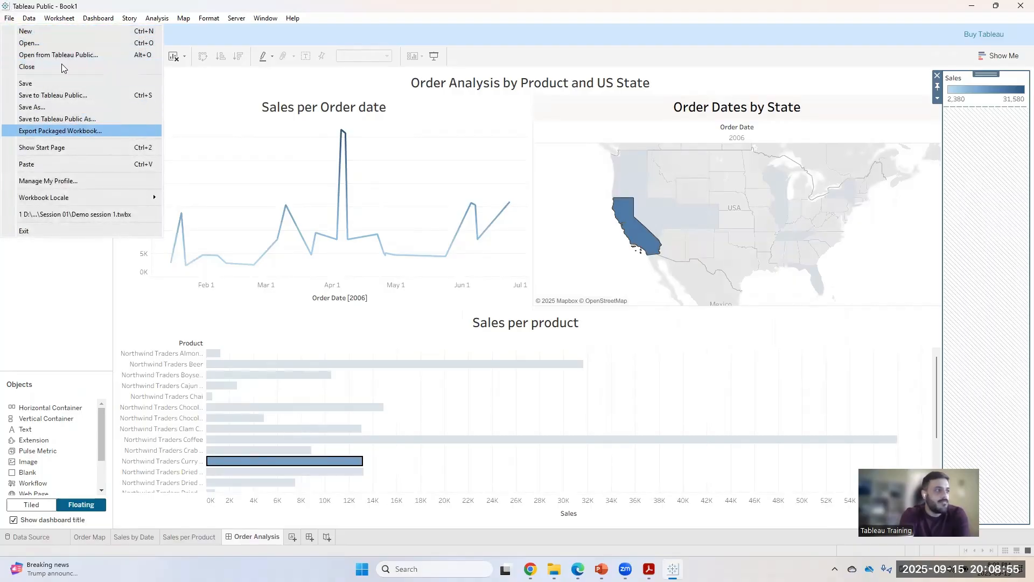
click(48, 108)
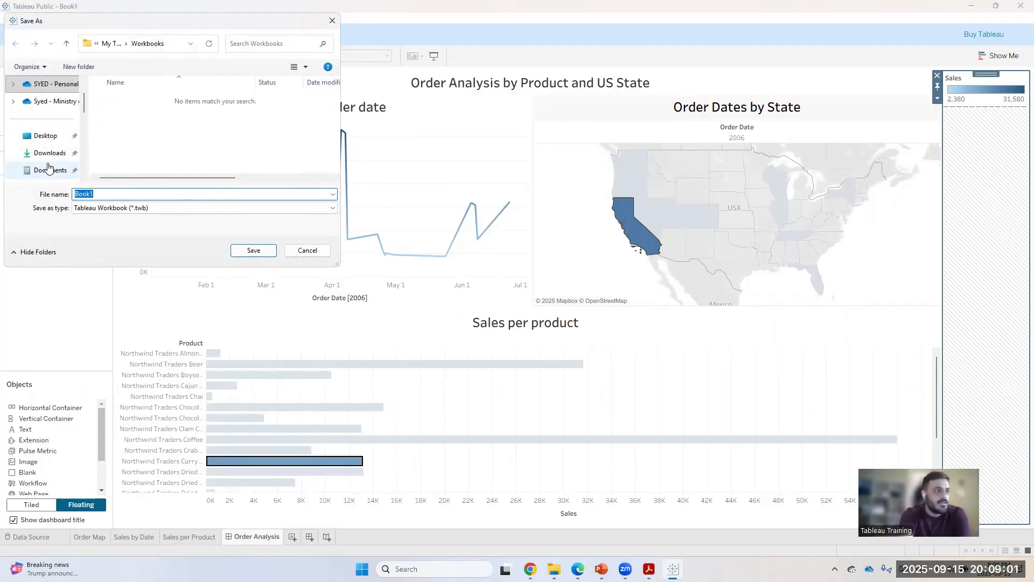
- Choose the Session 02 folder on drive Data (D:), within HBKU Training's Tableau folder, as the save location
scroll(40, 159, down, 5)
click(48, 135)
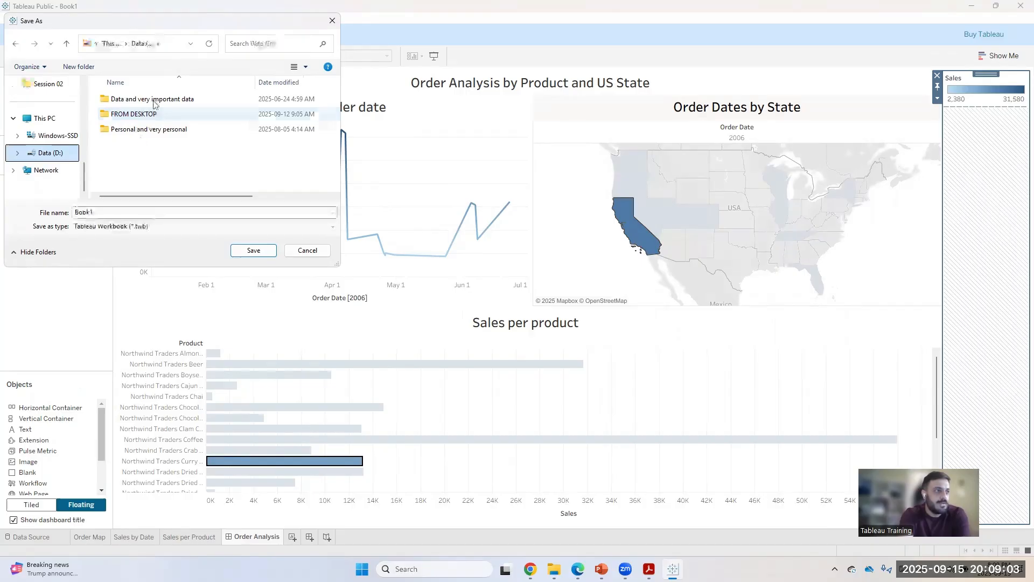
click(154, 102)
double_click(155, 104)
scroll(150, 162, down, 3)
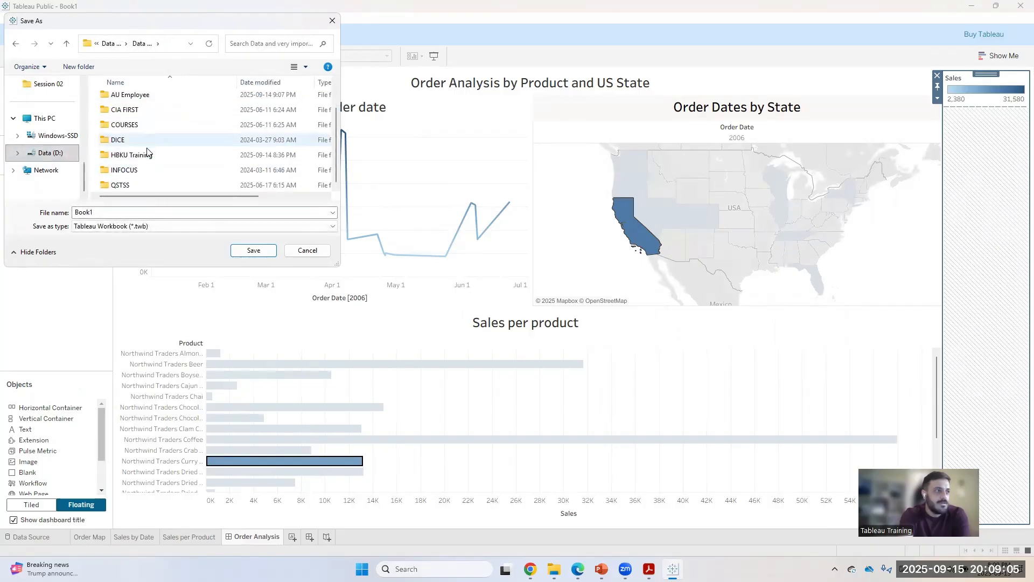
double_click(147, 152)
scroll(146, 181, down, 1)
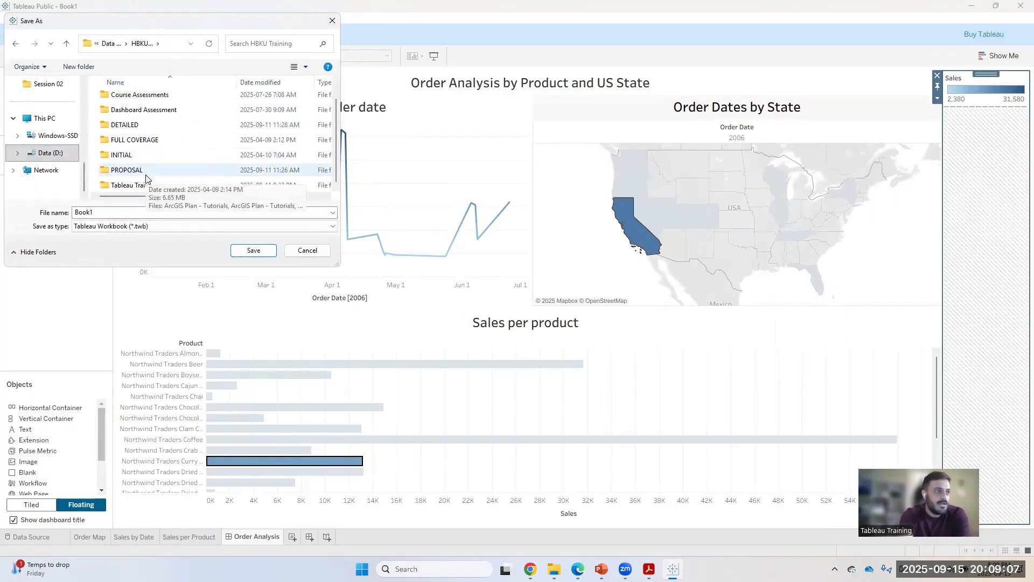
double_click(145, 186)
double_click(135, 115)
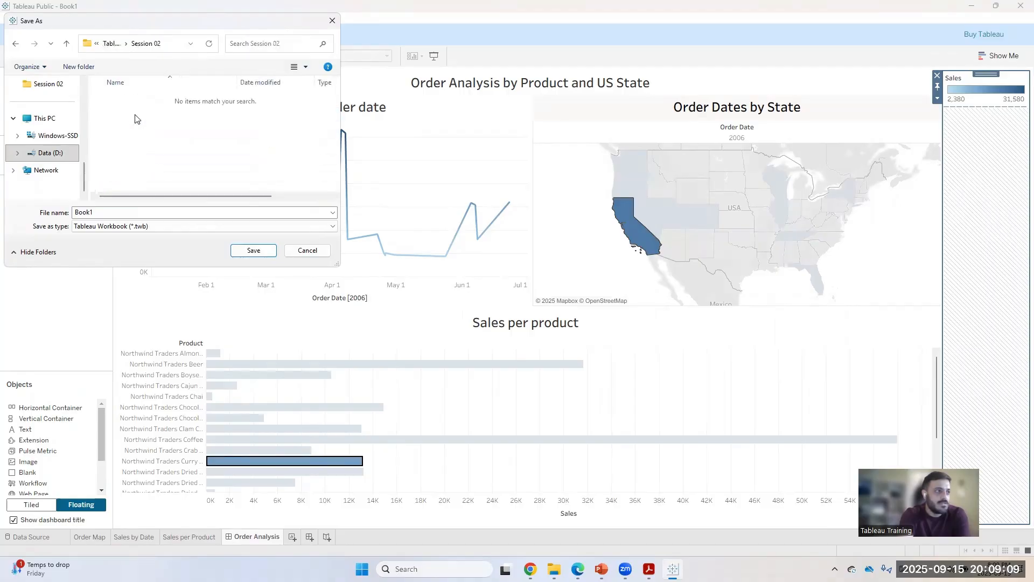
- Name the workbook file "Session 02 tableau work" in the Save As dialog
click(144, 229)
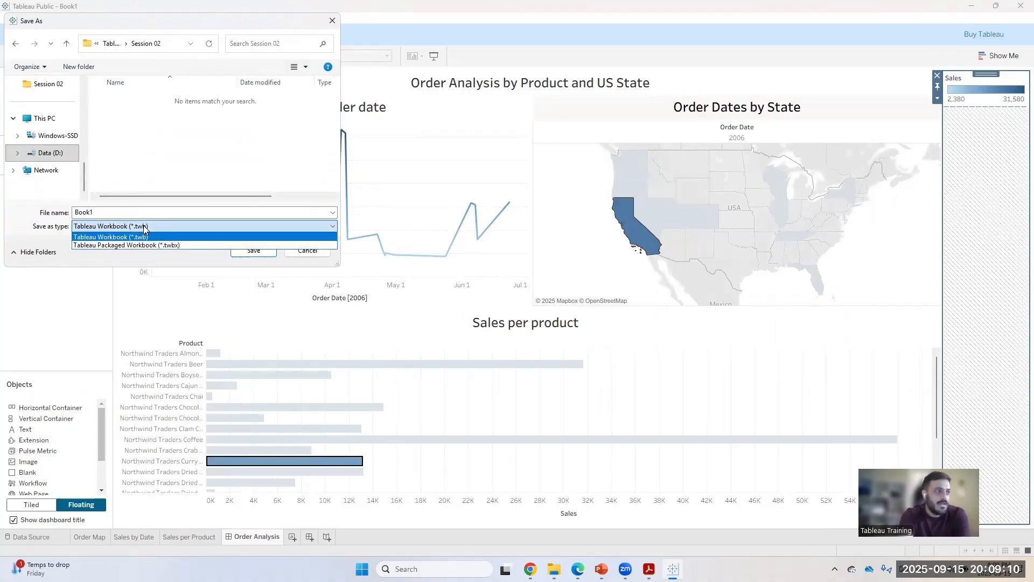
click(118, 211)
text(S)
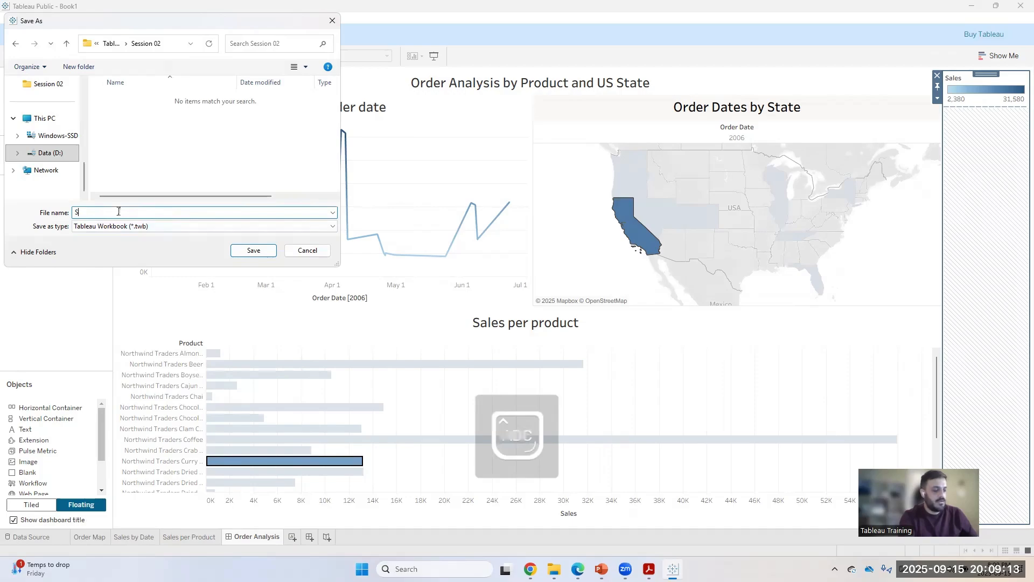
text(ession 02)
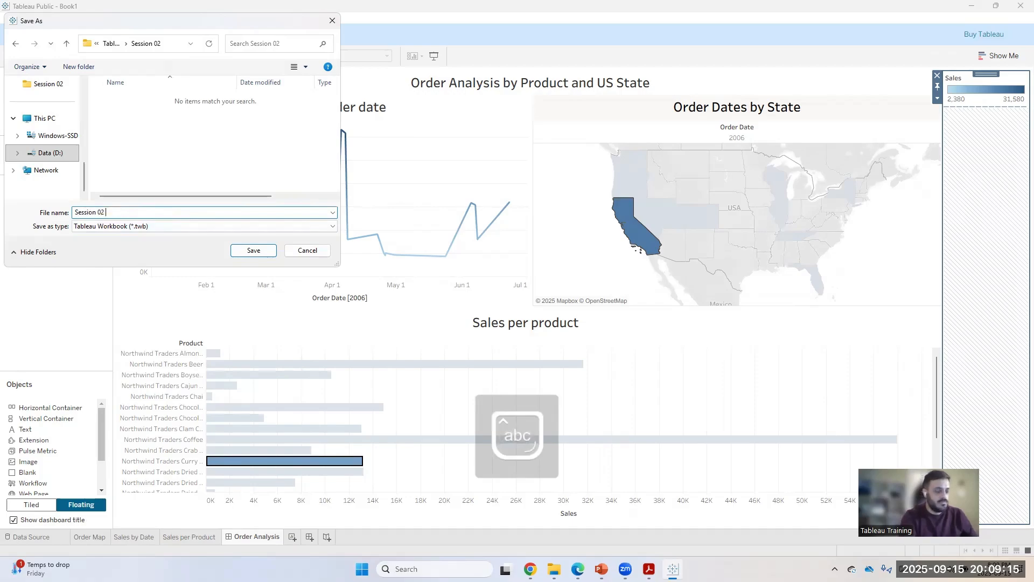
text( tableau)
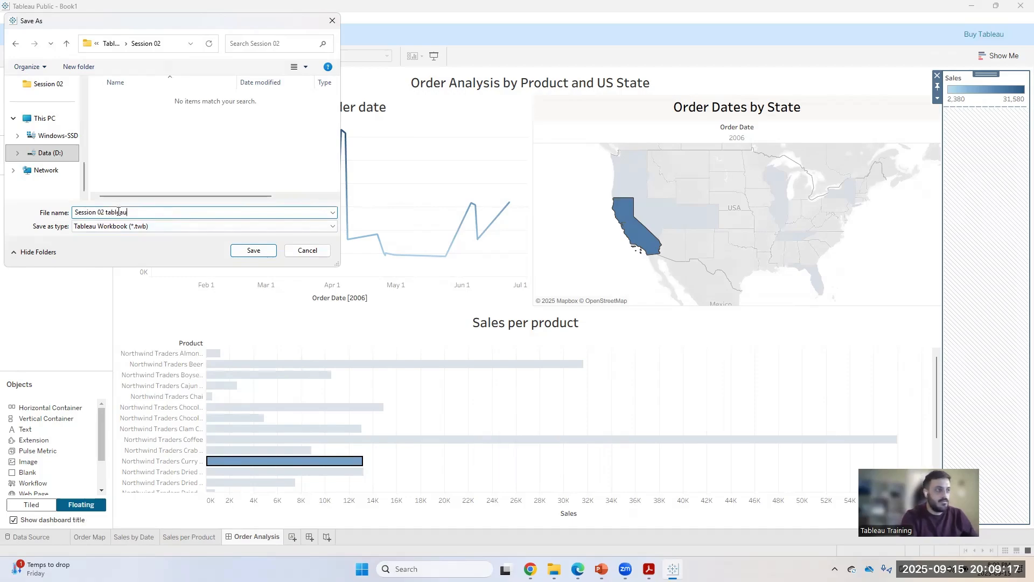
text( work)
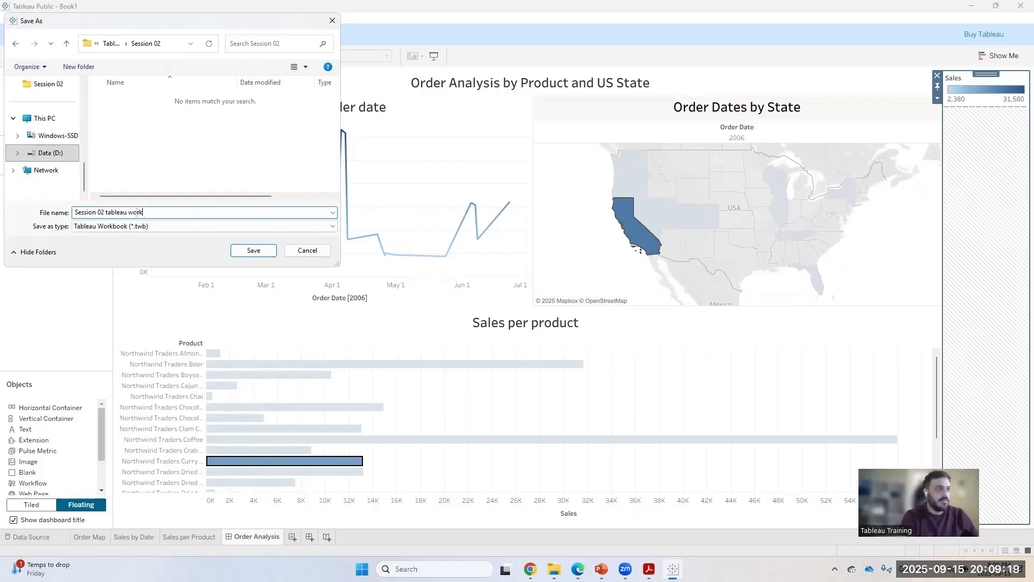
- Set the file type to Tableau Packaged Workbook (*.twbx) and save the workbook in the Session 02 folder
click(114, 231)
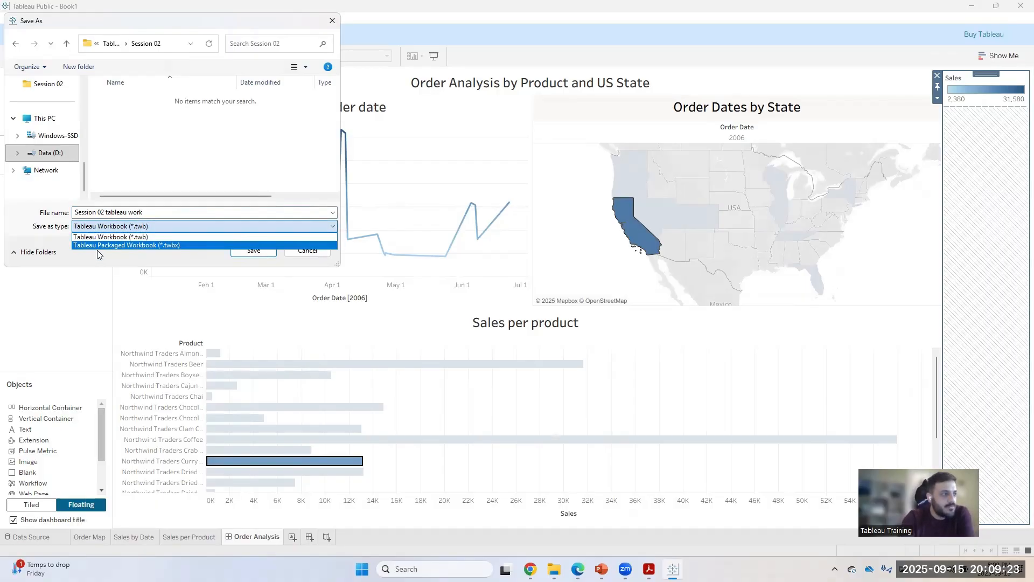
click(106, 246)
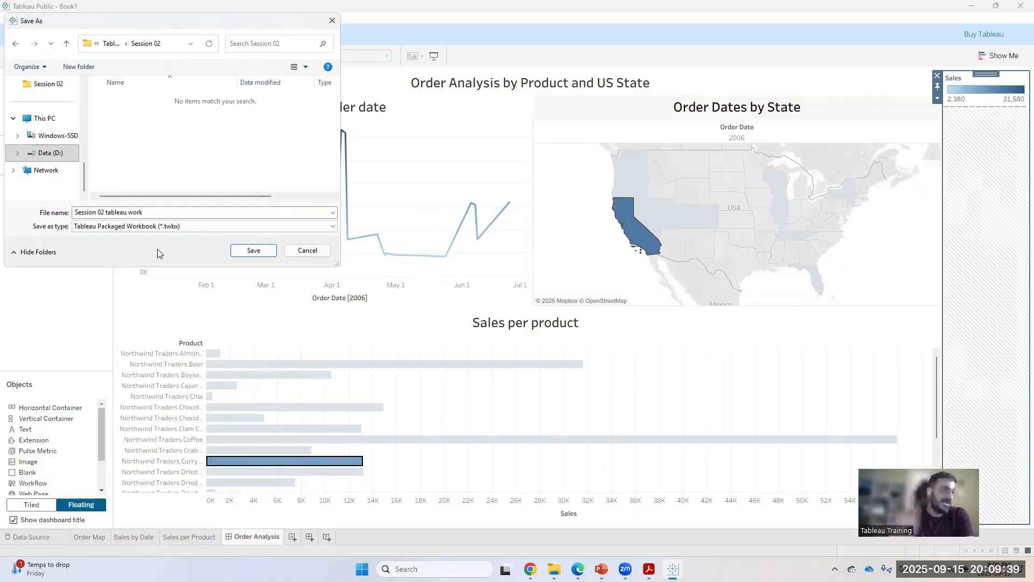
click(254, 251)
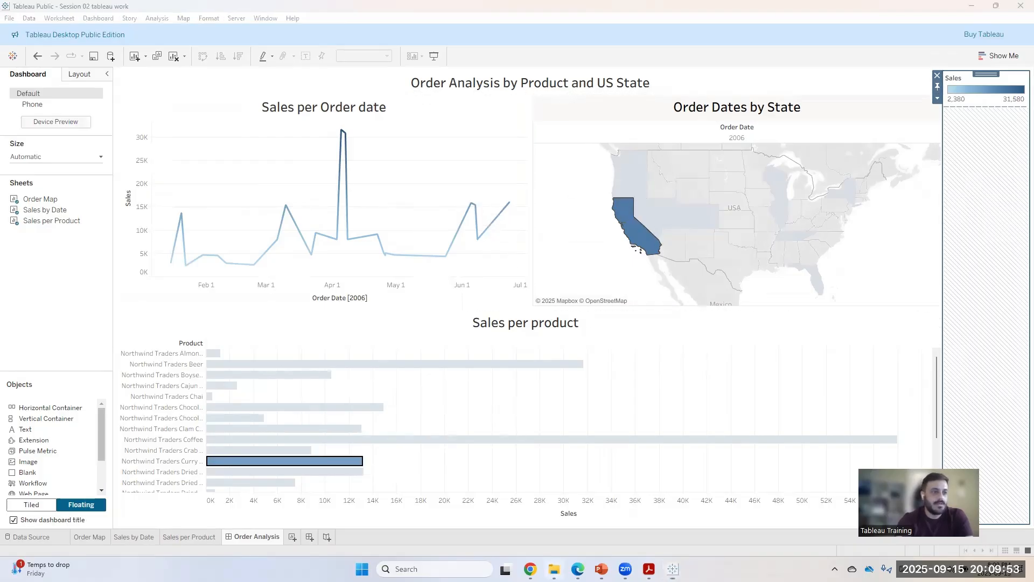
- Switch to File Explorer, check for the saved workbook in Tableau Trainings > Session 02, and minimize the window
key(alt+Tab)
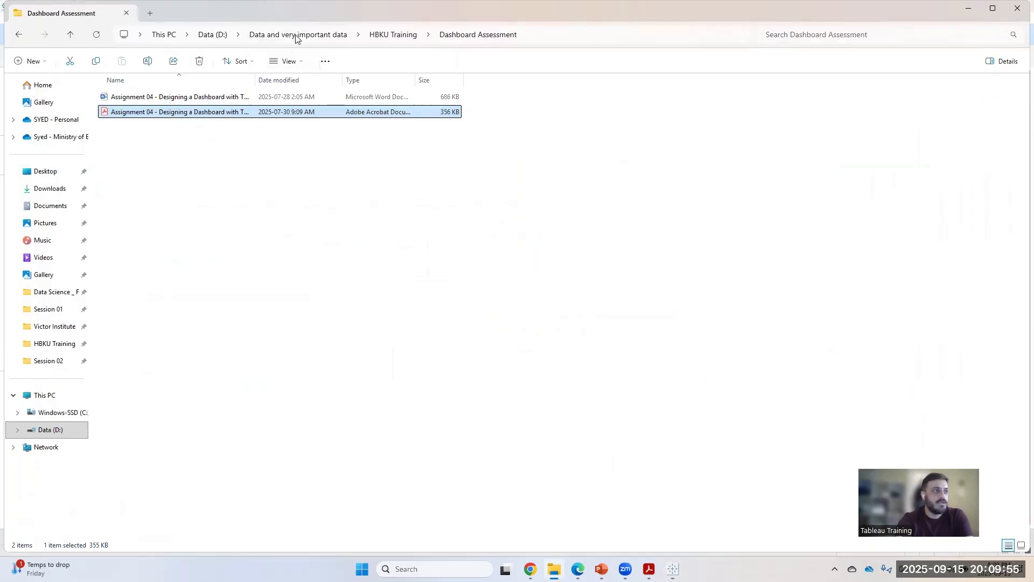
click(371, 35)
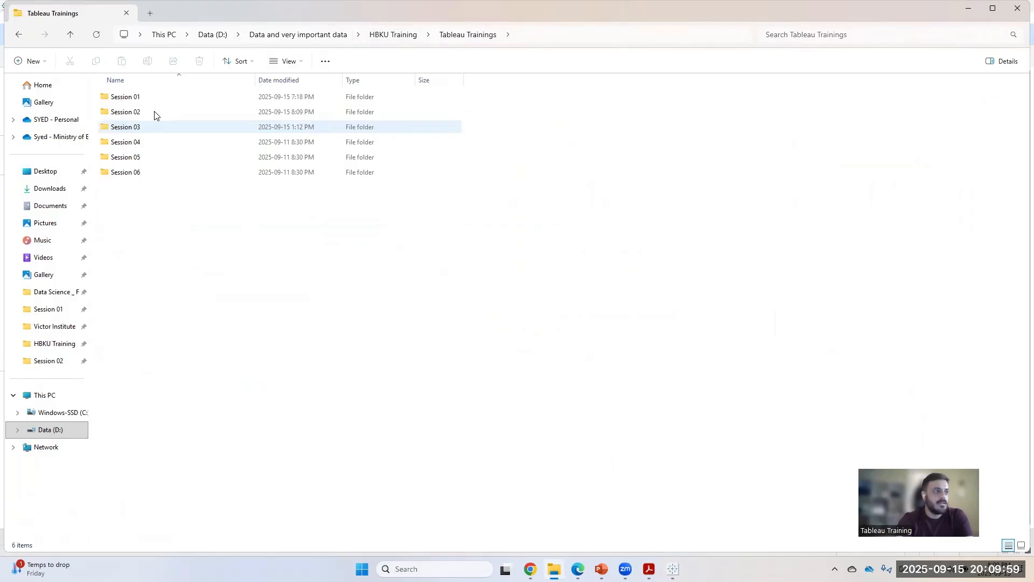
double_click(153, 112)
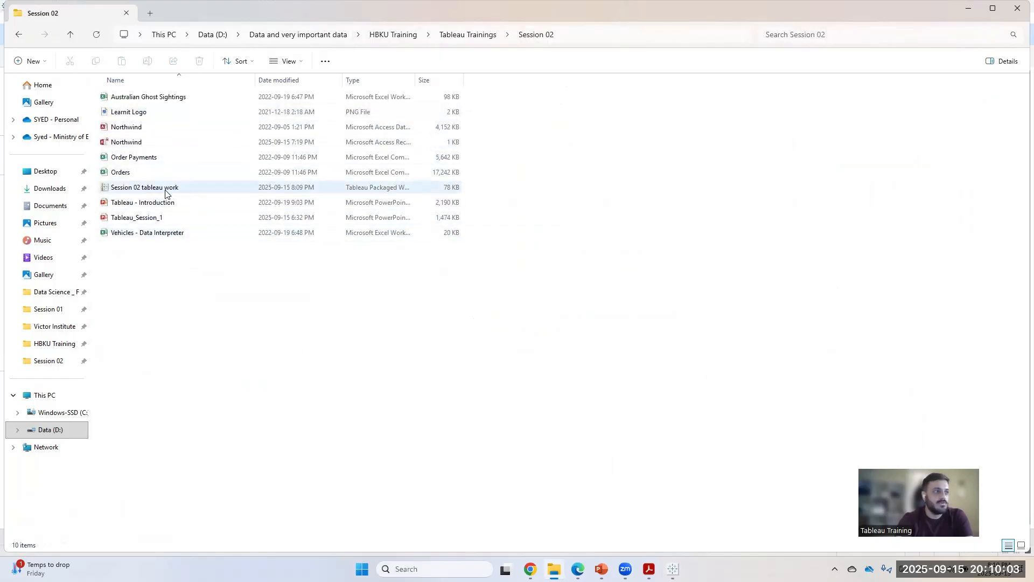
click(967, 8)
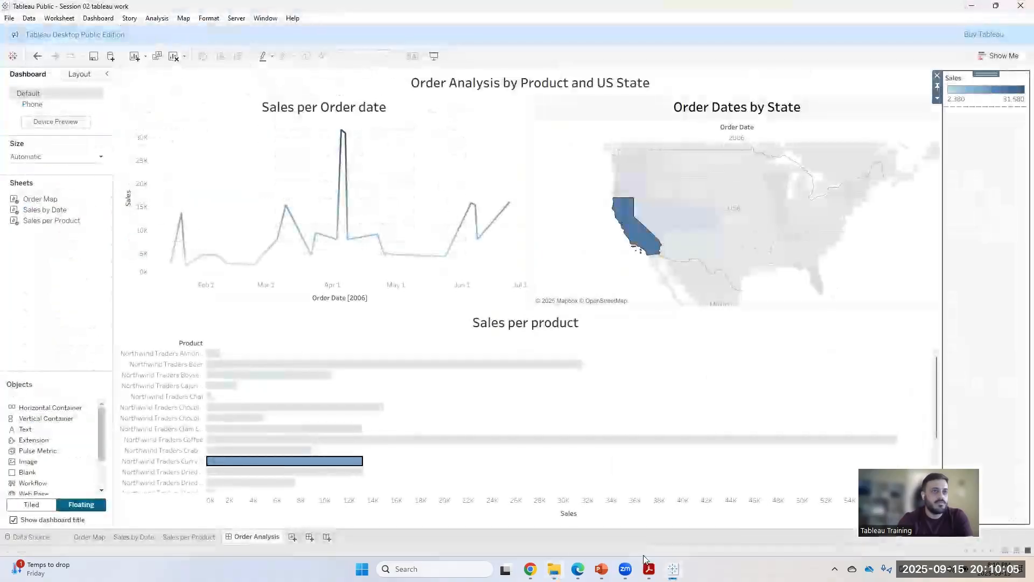
- Switch to the Tableau_Session_1 presentation in PowerPoint and view slide 18, "Sample Data for Demo"
click(601, 568)
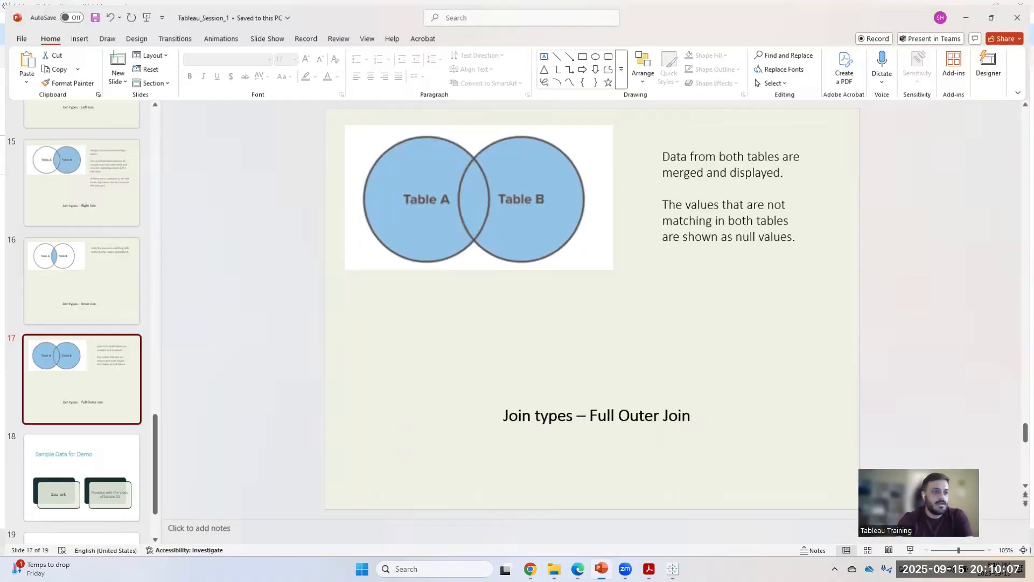
scroll(101, 450, down, 2)
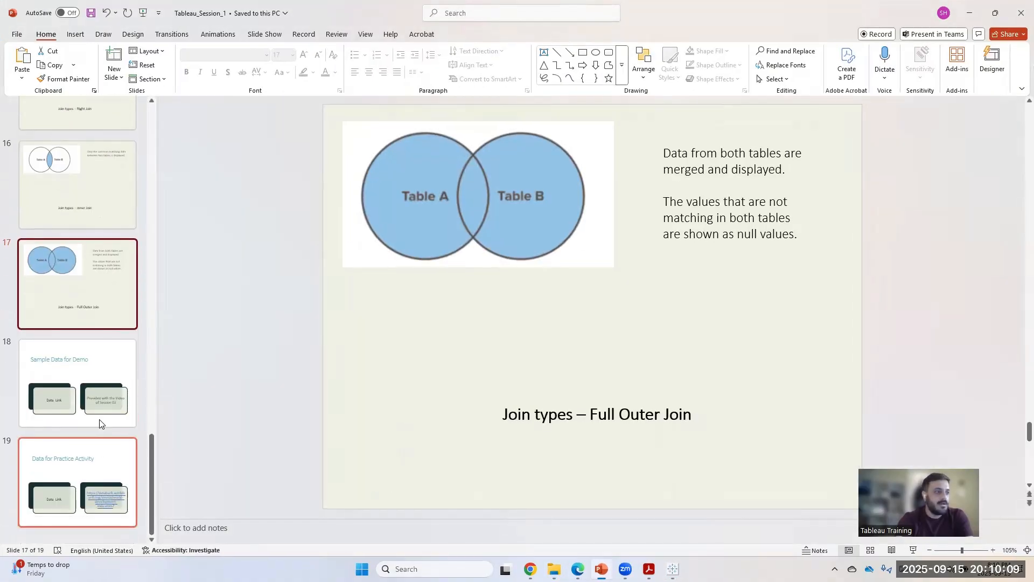
click(110, 366)
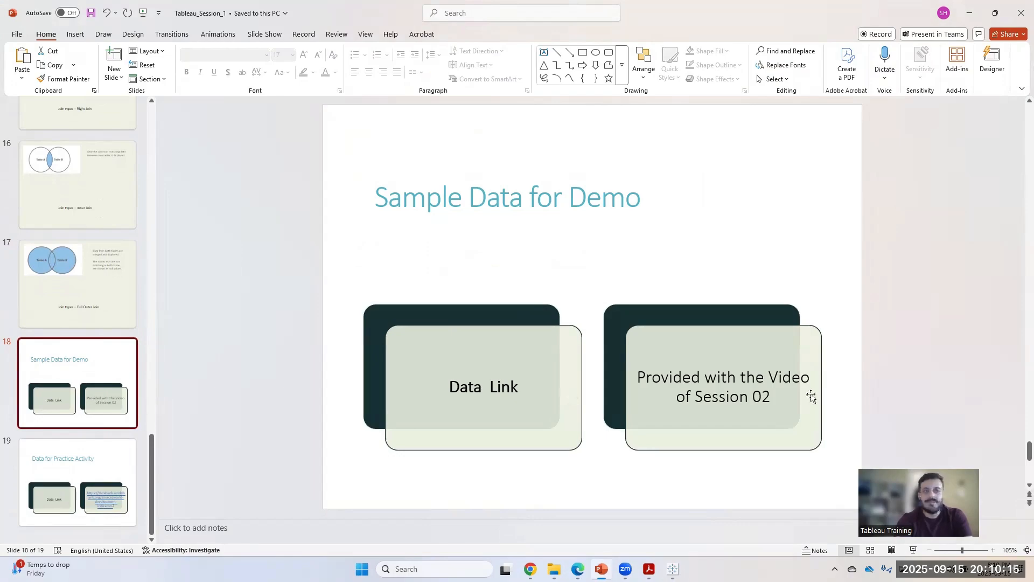
- Go to slide 19, "Data for Practice Activity", and open its World Bank World Development Indicators link in a maximized browser window
click(60, 495)
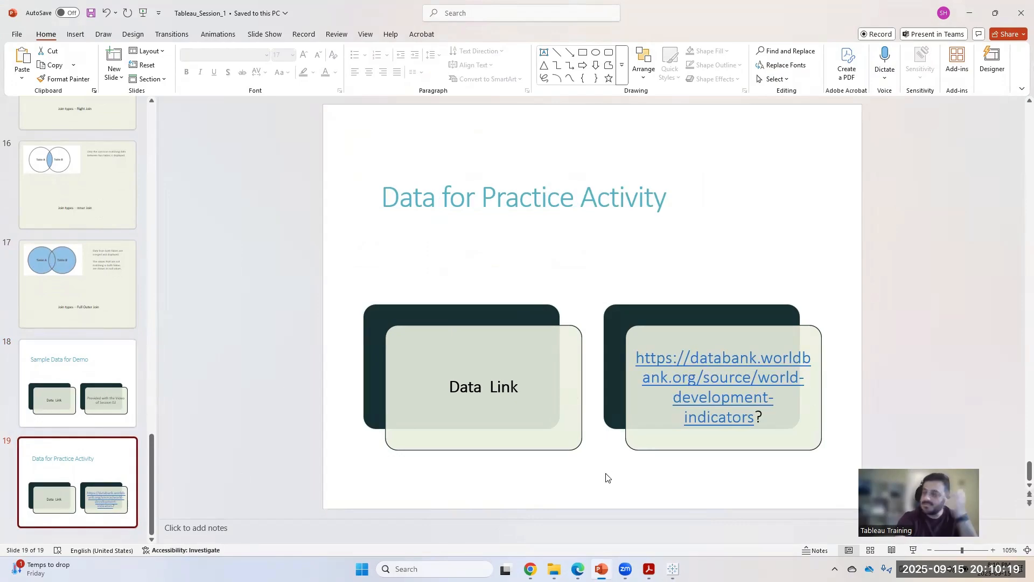
ctrl+click(734, 405)
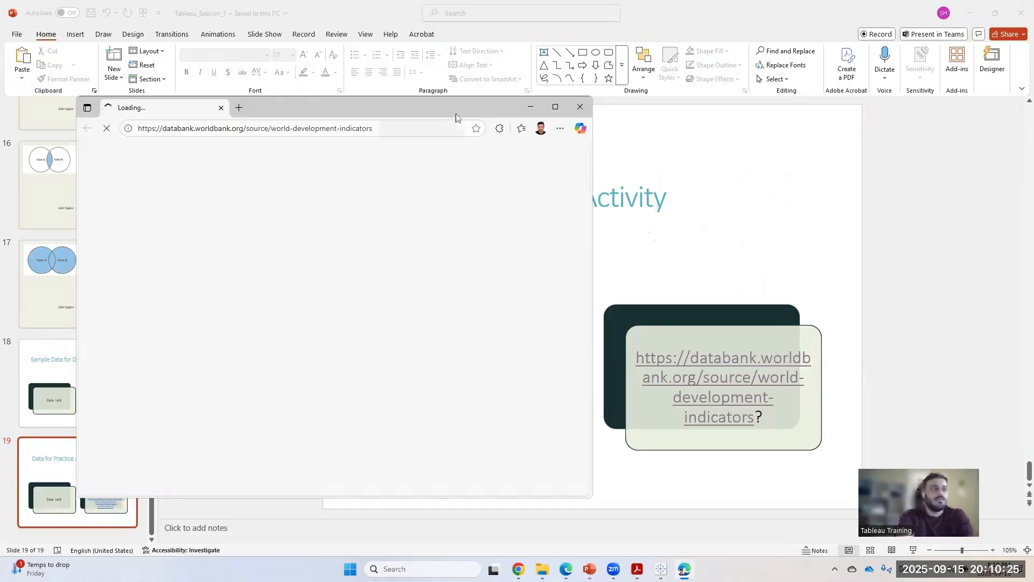
click(556, 105)
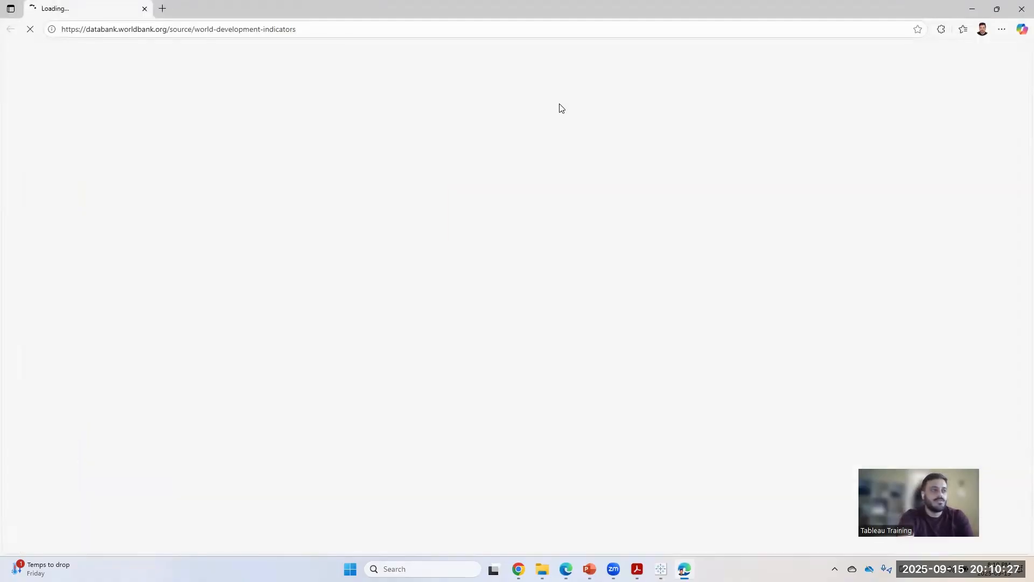